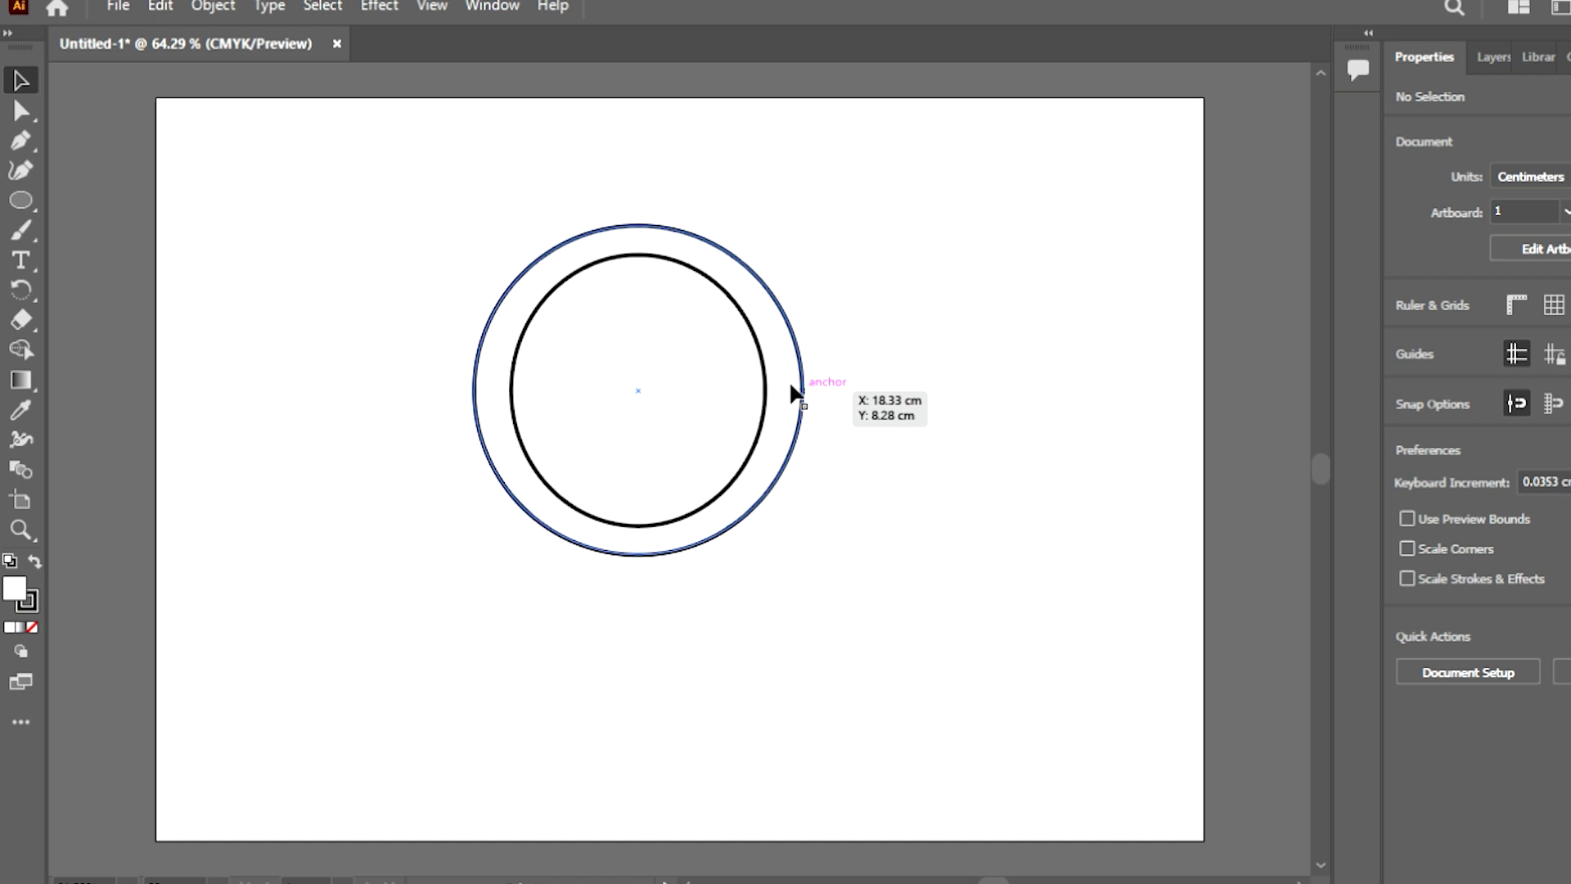
Step: Draw a small rectangle across the ring's left side between the two circles and duplicate it onto the right side
click(377, 283)
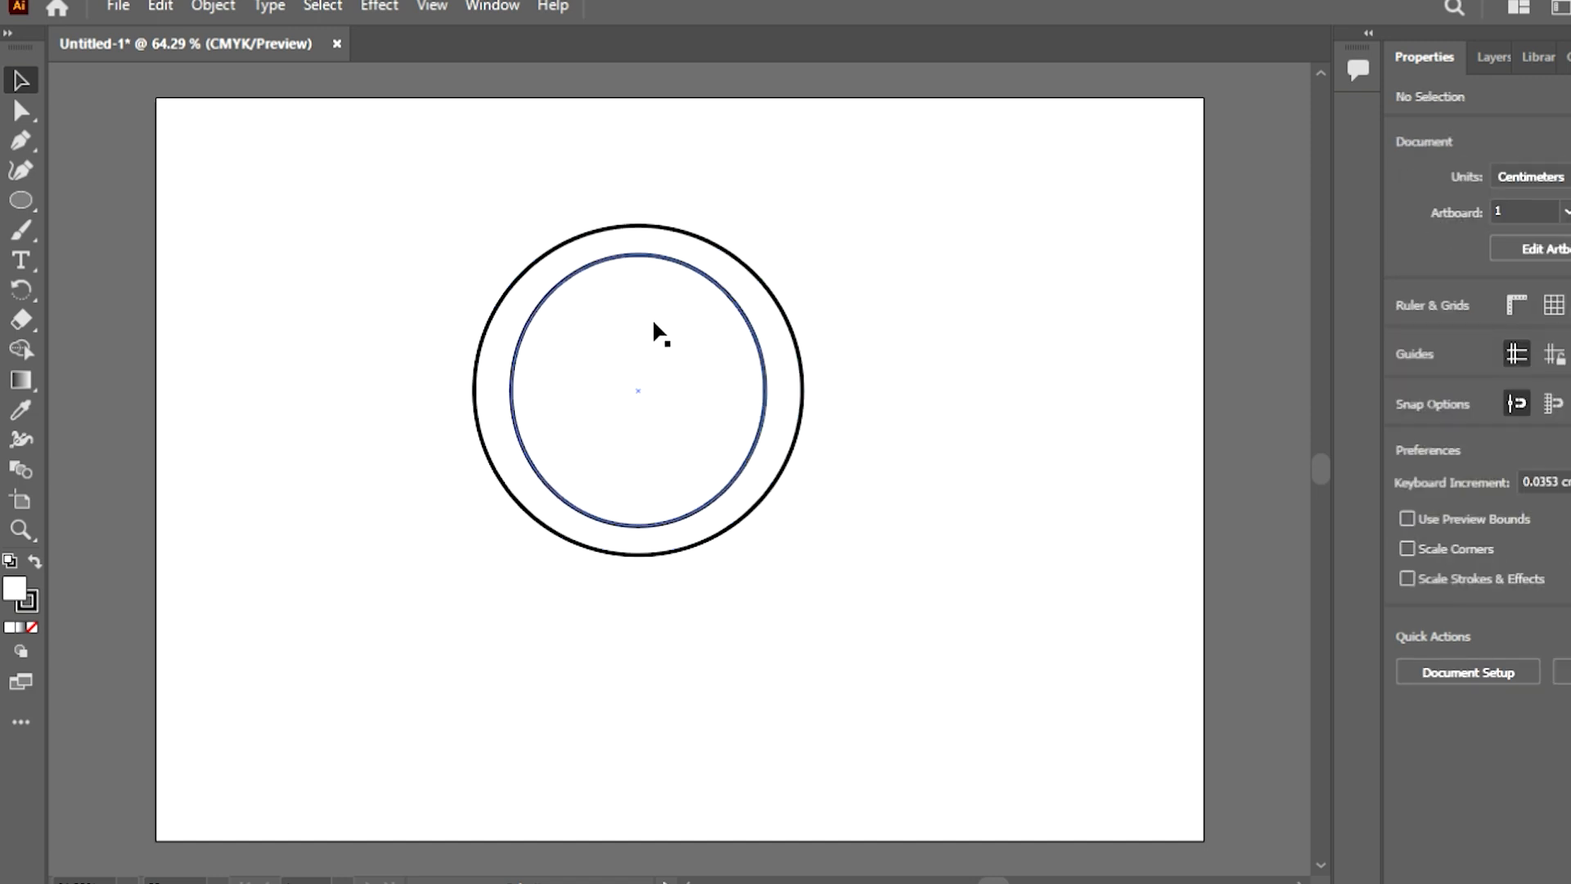
key(m)
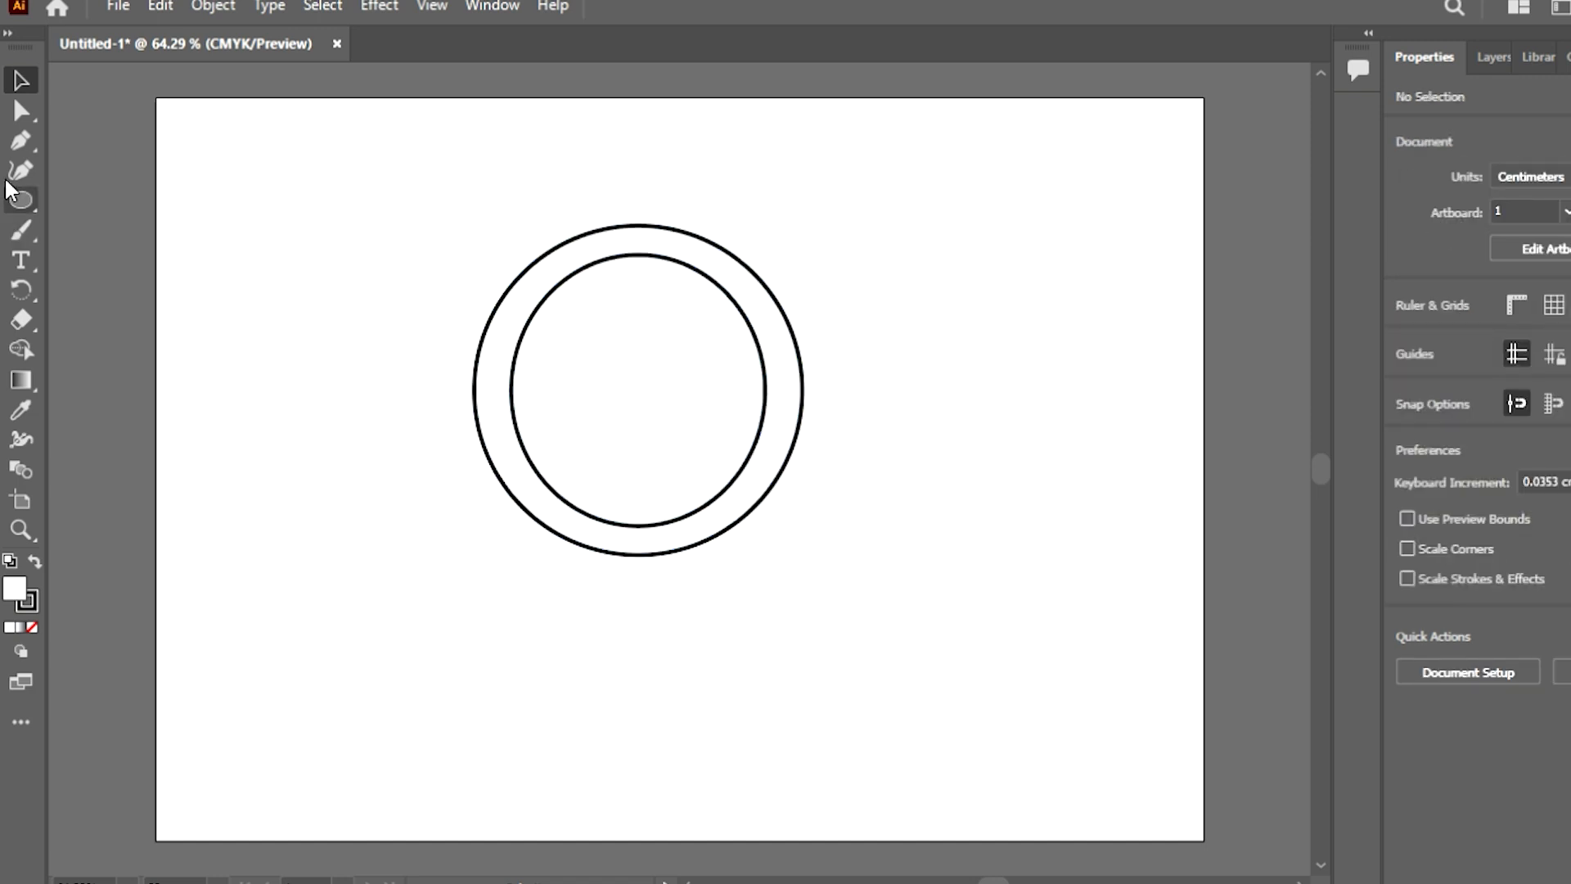
drag(463, 390, 521, 424)
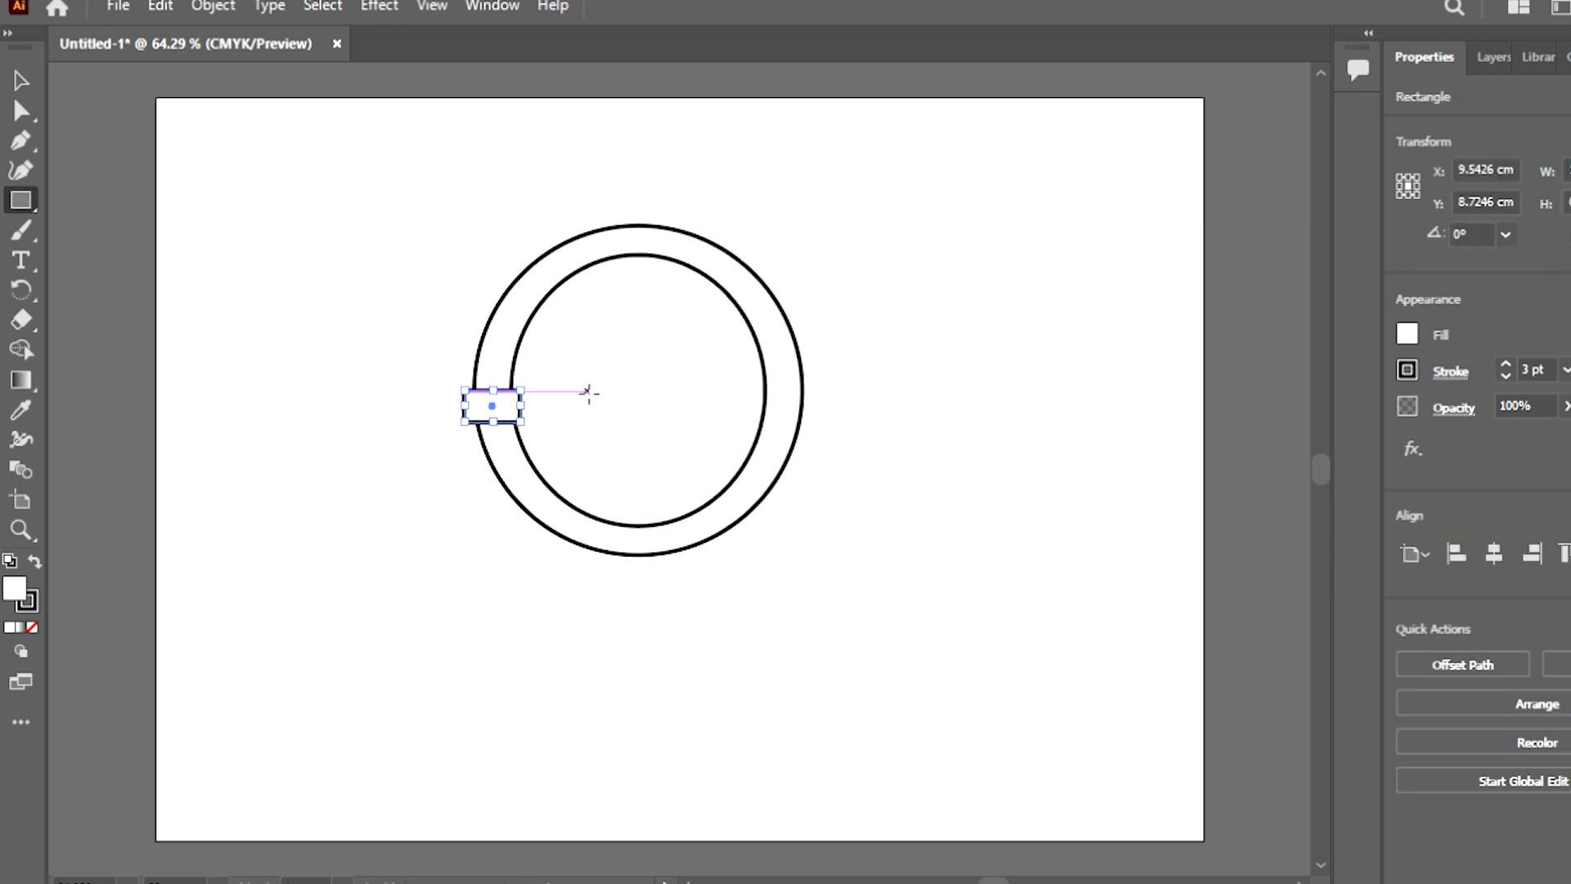
key(v)
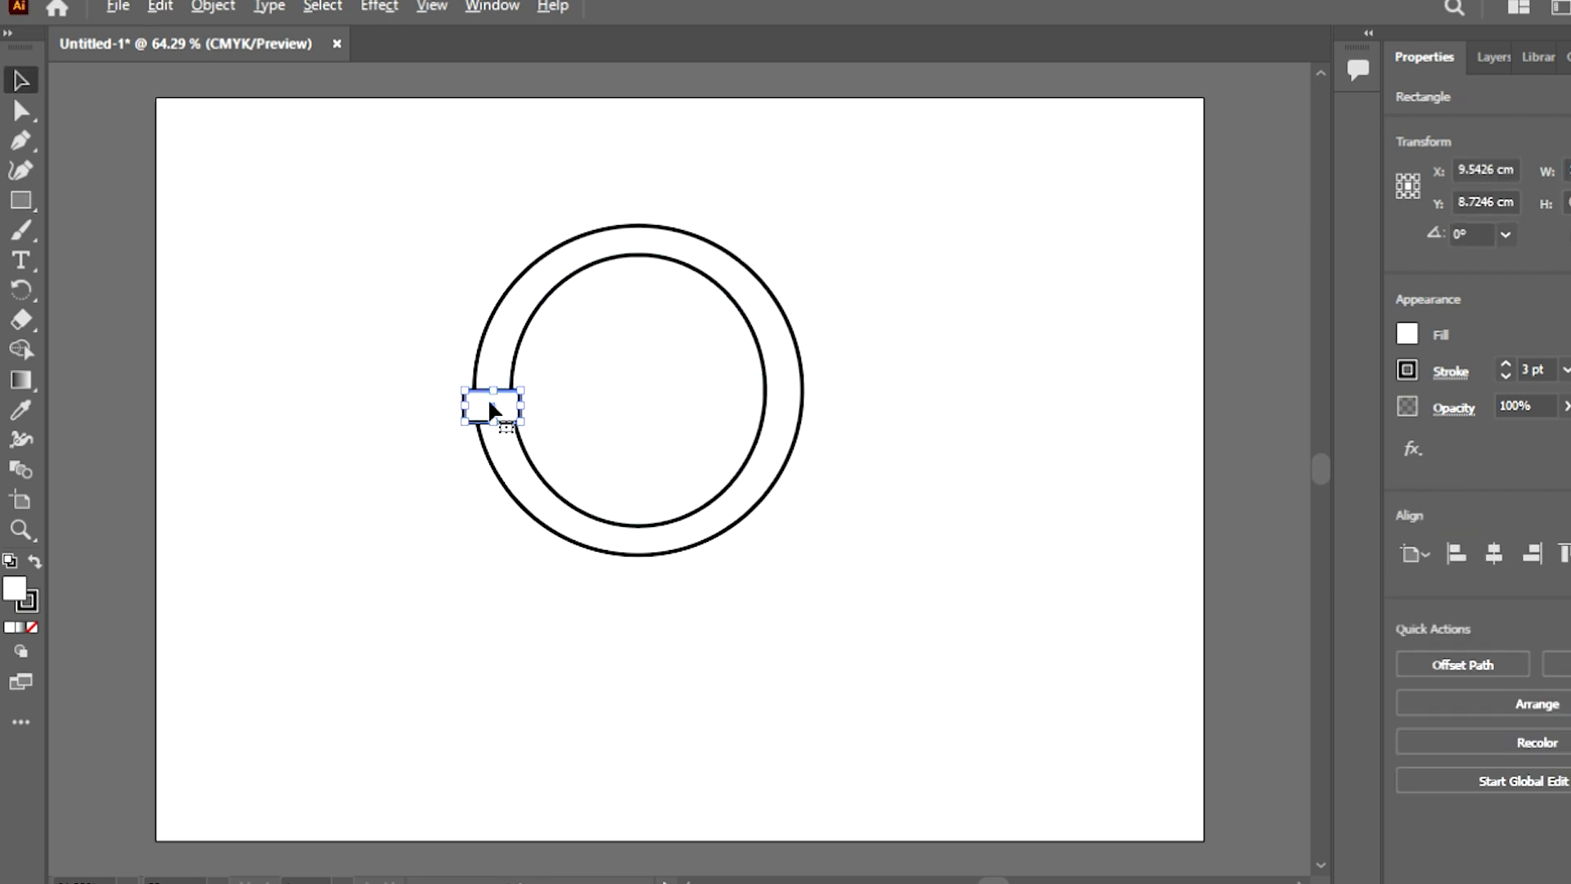
drag(516, 407, 770, 396)
Step: Reposition the left rectangle on the ring and align both rectangles to each other at the same height
drag(665, 396, 478, 385)
shift+click(765, 386)
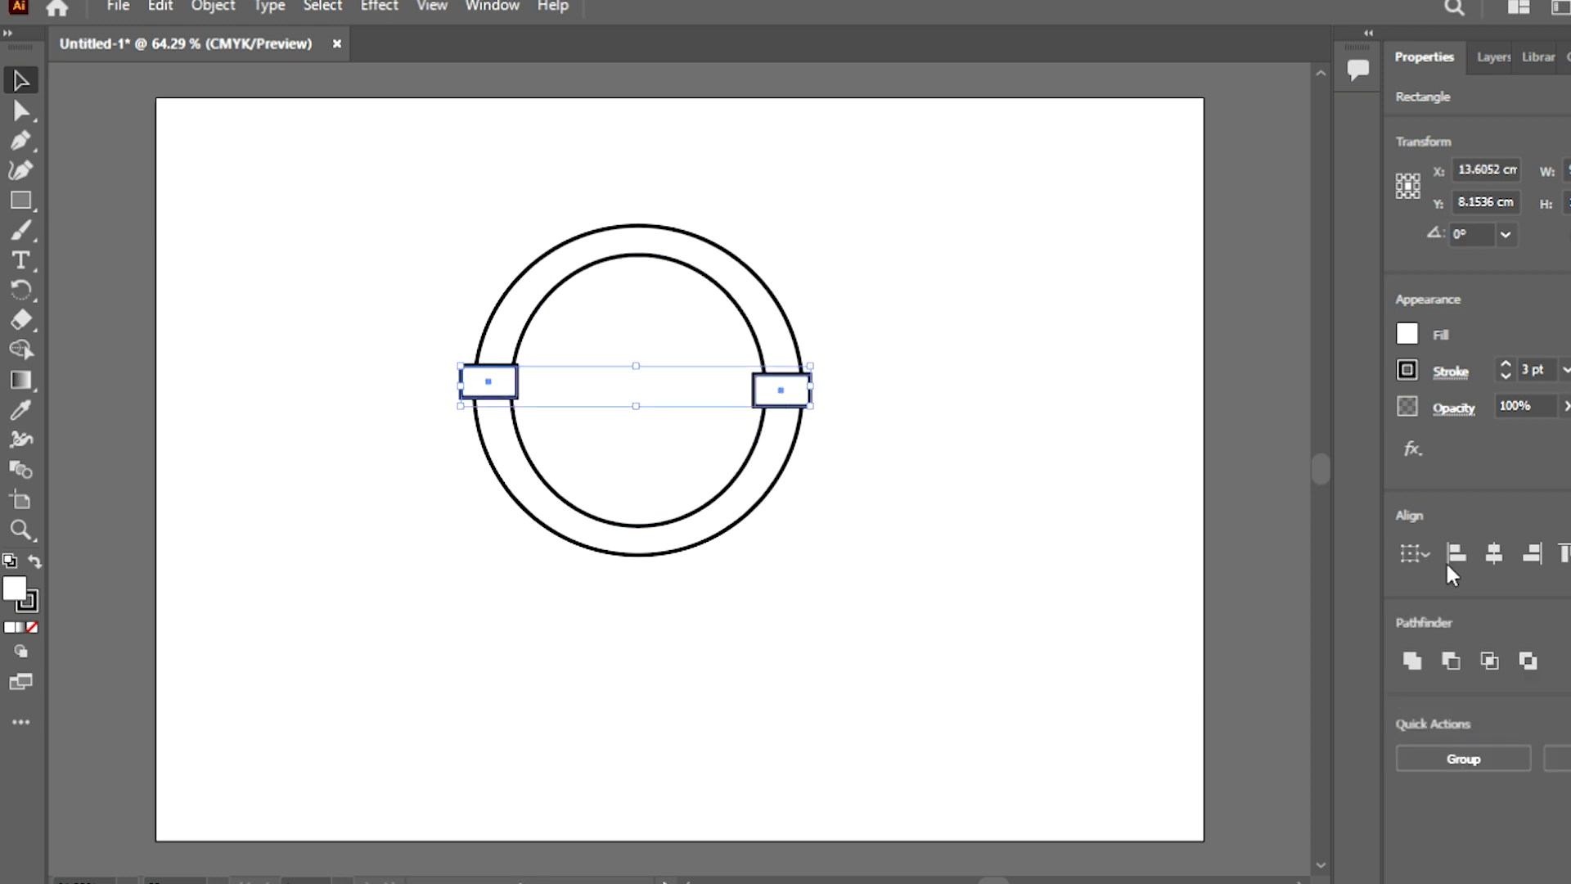
click(985, 421)
Step: Merge both rectangles with the inner circle into one shape using the Shape Builder tool
click(803, 425)
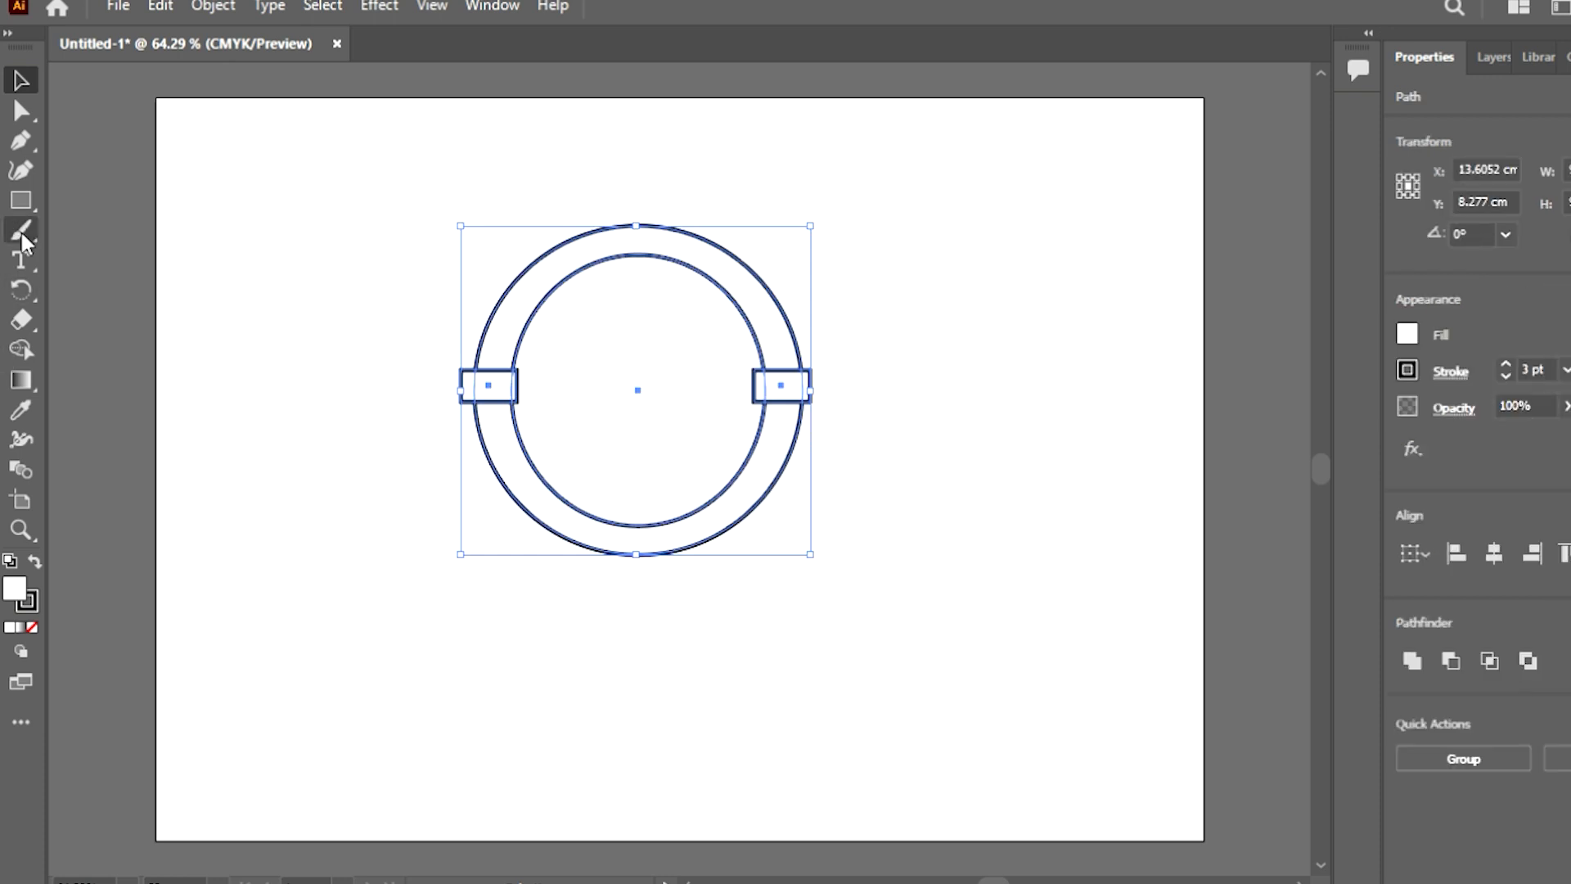
click(21, 350)
drag(483, 381, 778, 386)
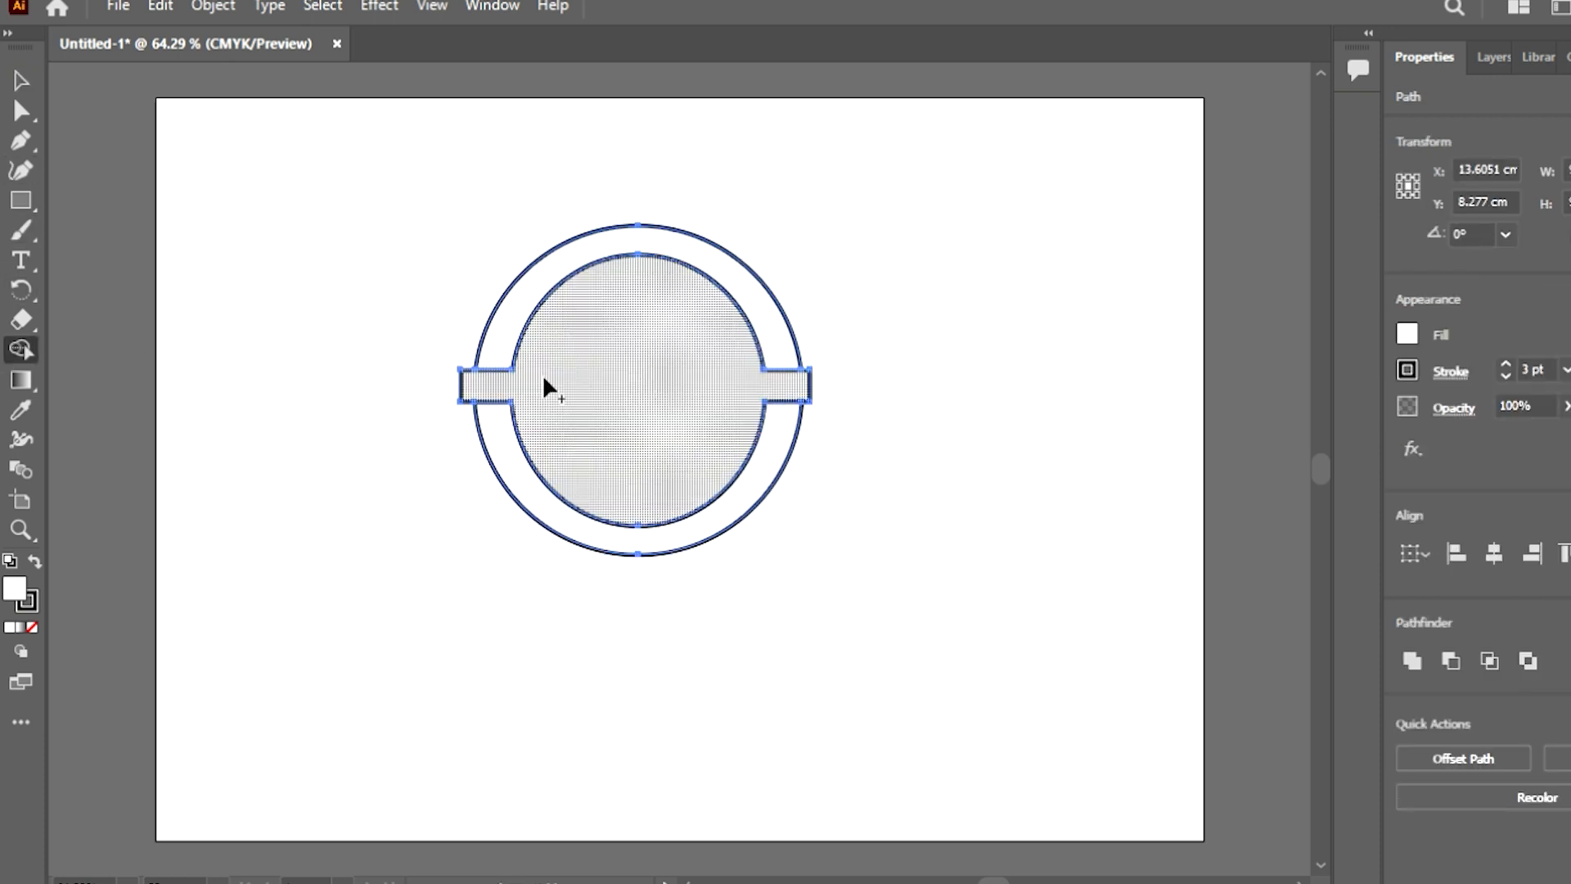
Step: Try to reshape the left tab's outer end with a small upright rectangle and the Shape Builder tool
click(21, 200)
drag(442, 362, 470, 419)
key(v)
shift+click(472, 381)
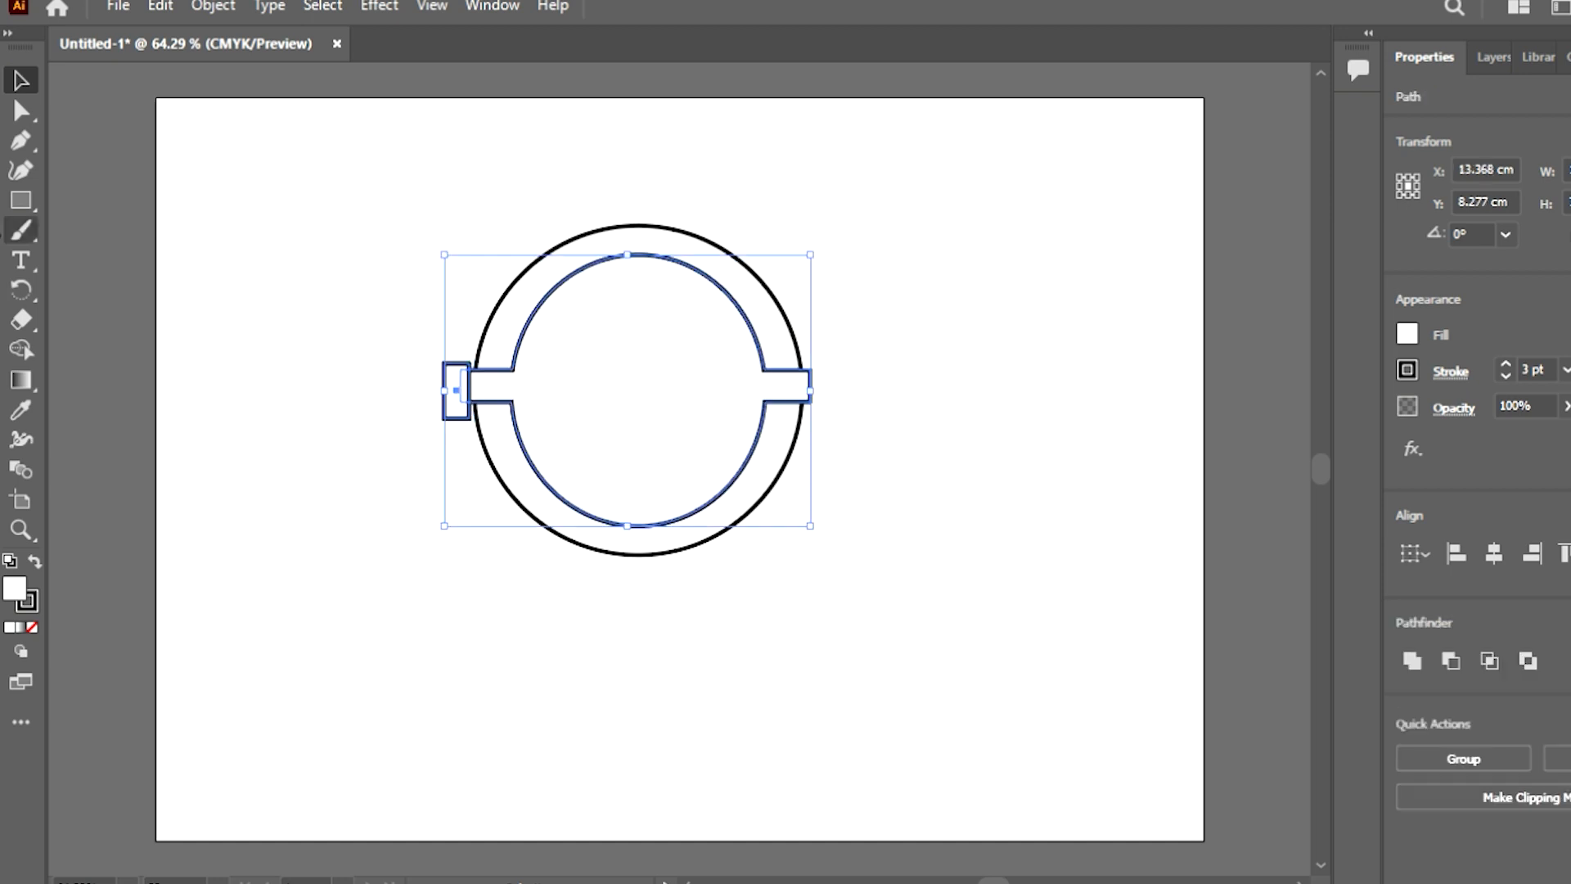
key(shift+m)
drag(450, 383, 458, 383)
key(v)
click(173, 388)
click(442, 370)
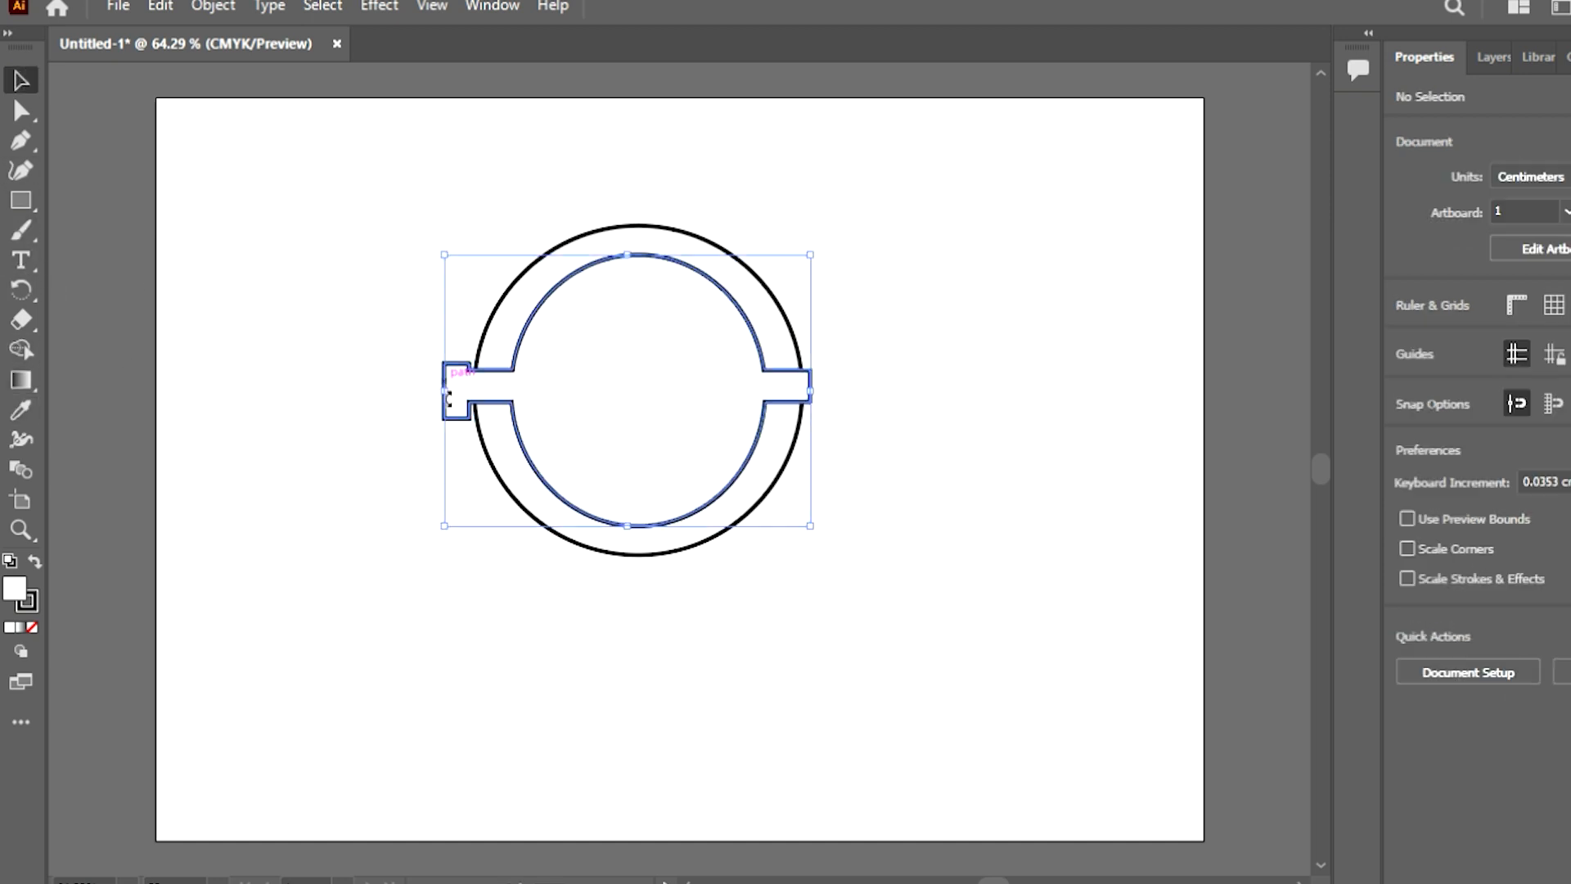
Step: Undo the additional rectangle at the left tab and its merge
key(ctrl+z)
key(ctrl+z)
click(843, 365)
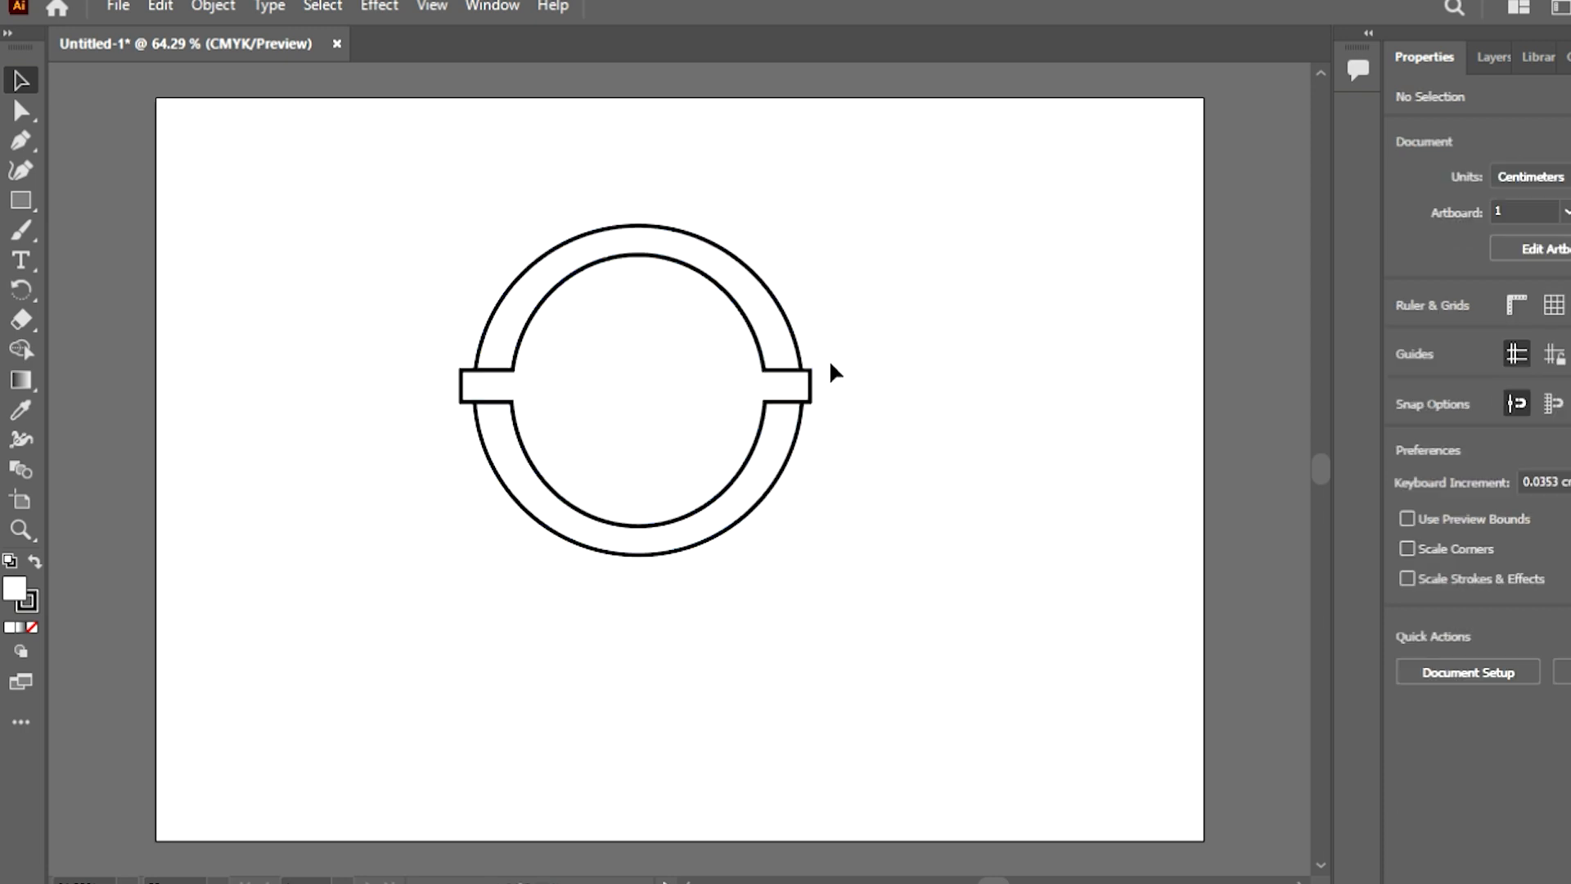
Step: Pull the outer corner points of both side tabs in to the outer circle's edge with the Curvature tool
click(800, 393)
click(9, 169)
drag(810, 370, 801, 402)
drag(451, 367, 474, 402)
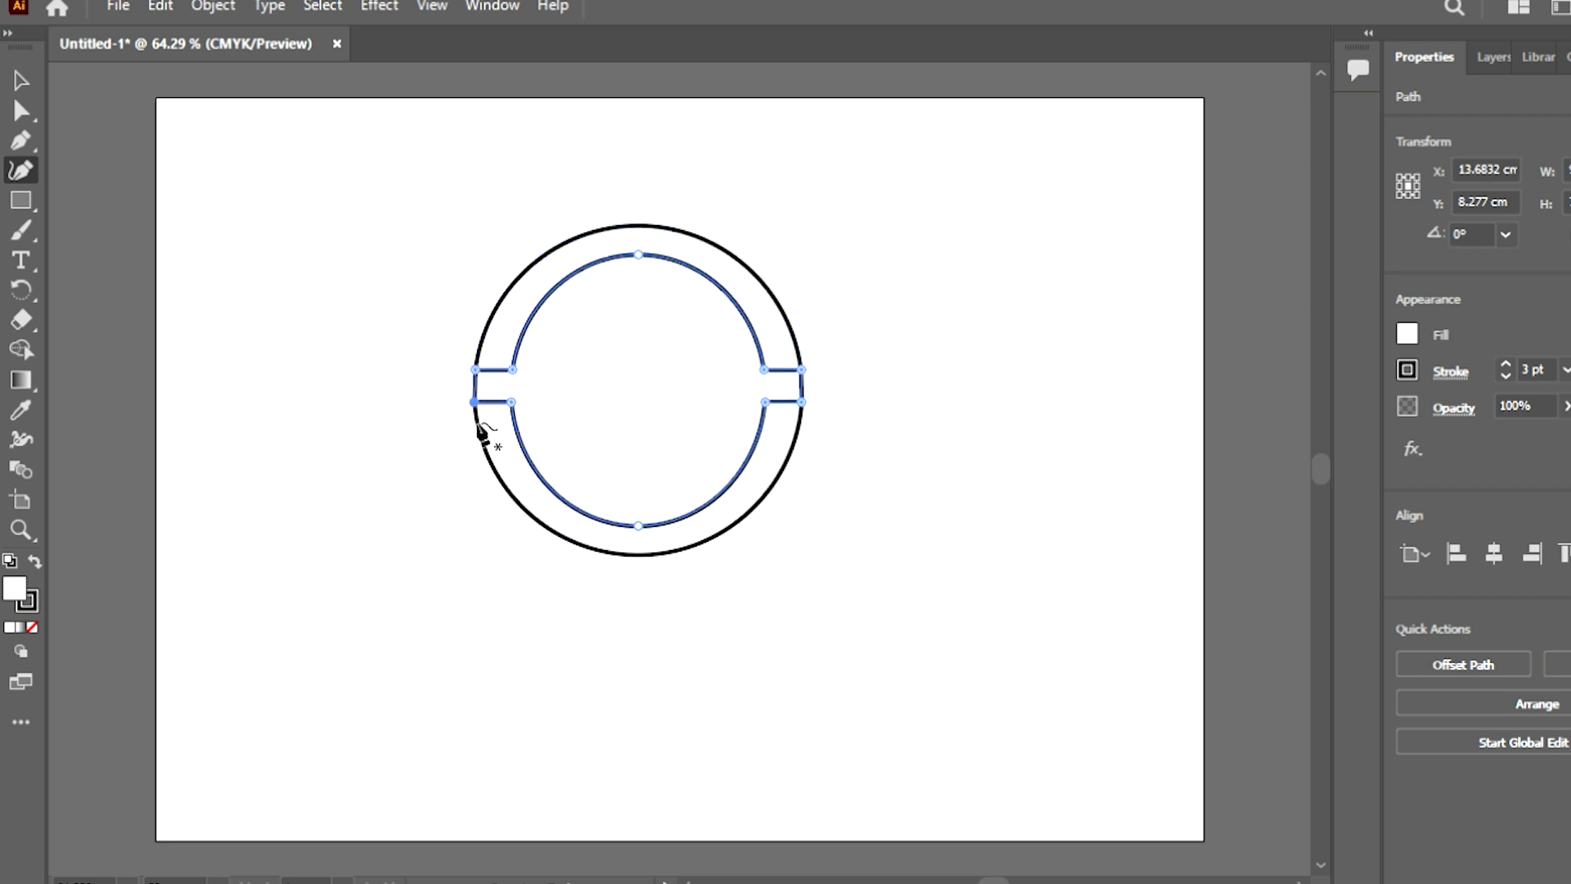
key(v)
click(242, 382)
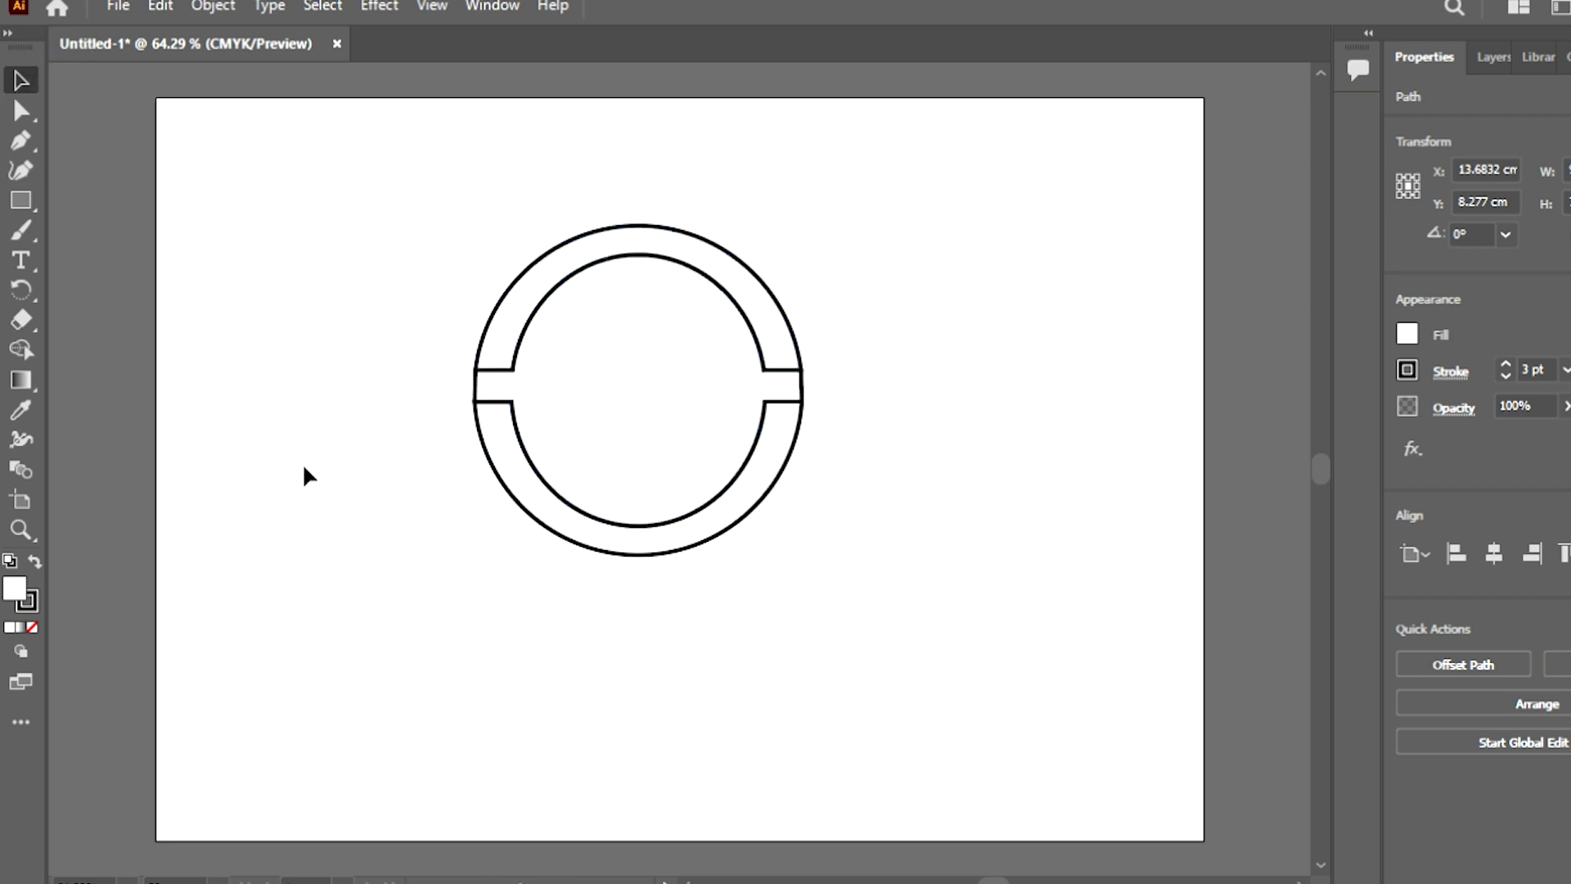
Step: Move the merged inner shape out from between the two ring halves and delete it
click(469, 380)
drag(519, 336, 223, 606)
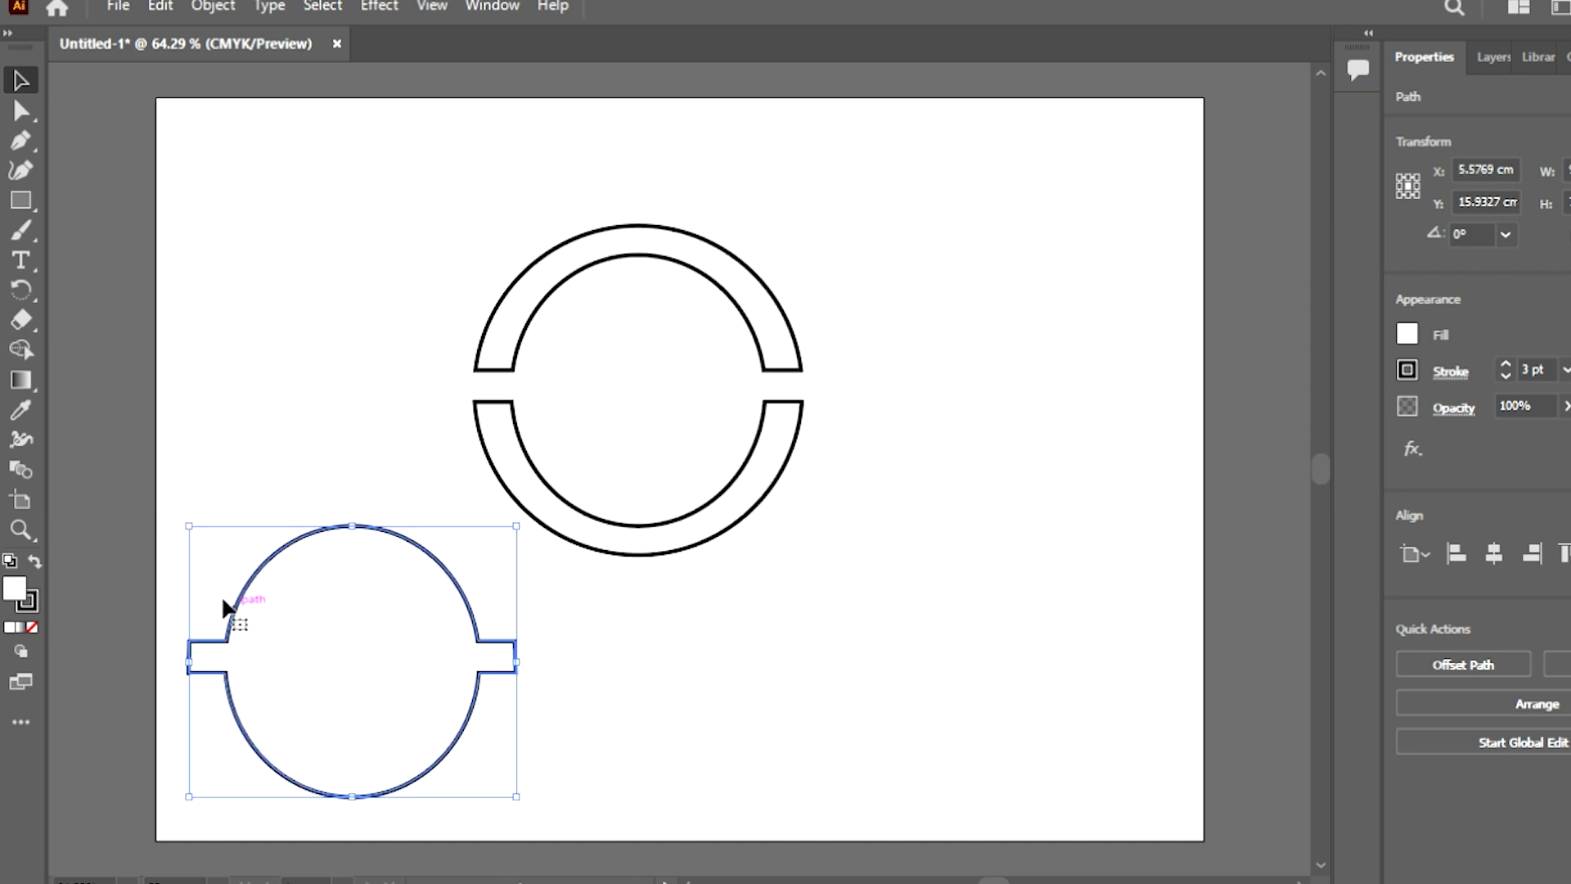
key(Delete)
Step: Group the upper and lower ring halves and enlarge the group proportionally to fill most of the artboard's height
click(499, 337)
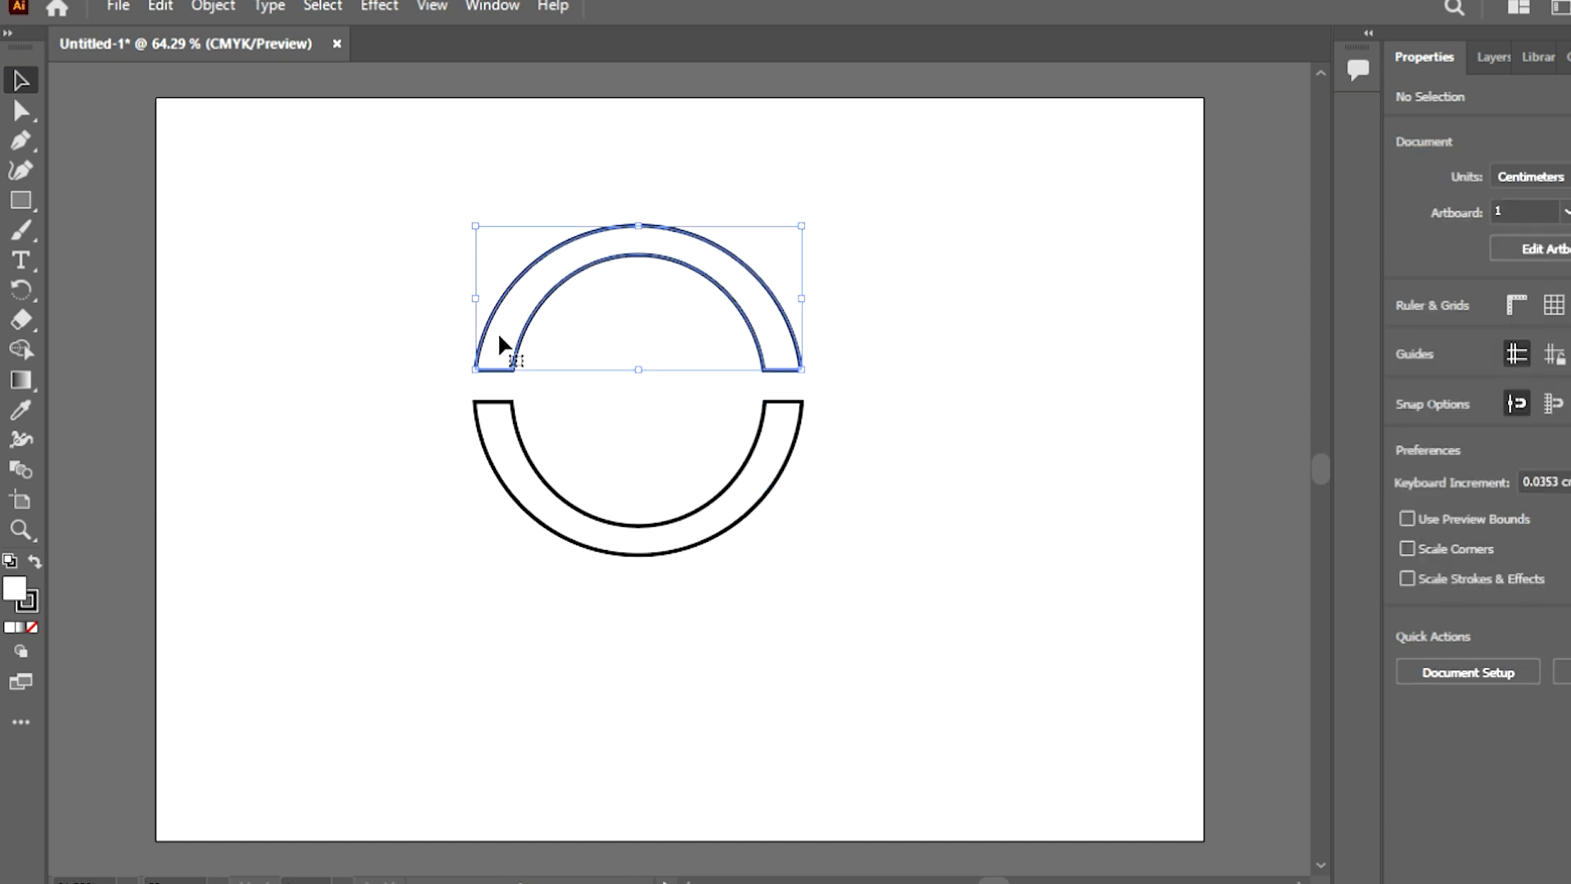
click(493, 413)
drag(655, 498, 653, 494)
key(ctrl+g)
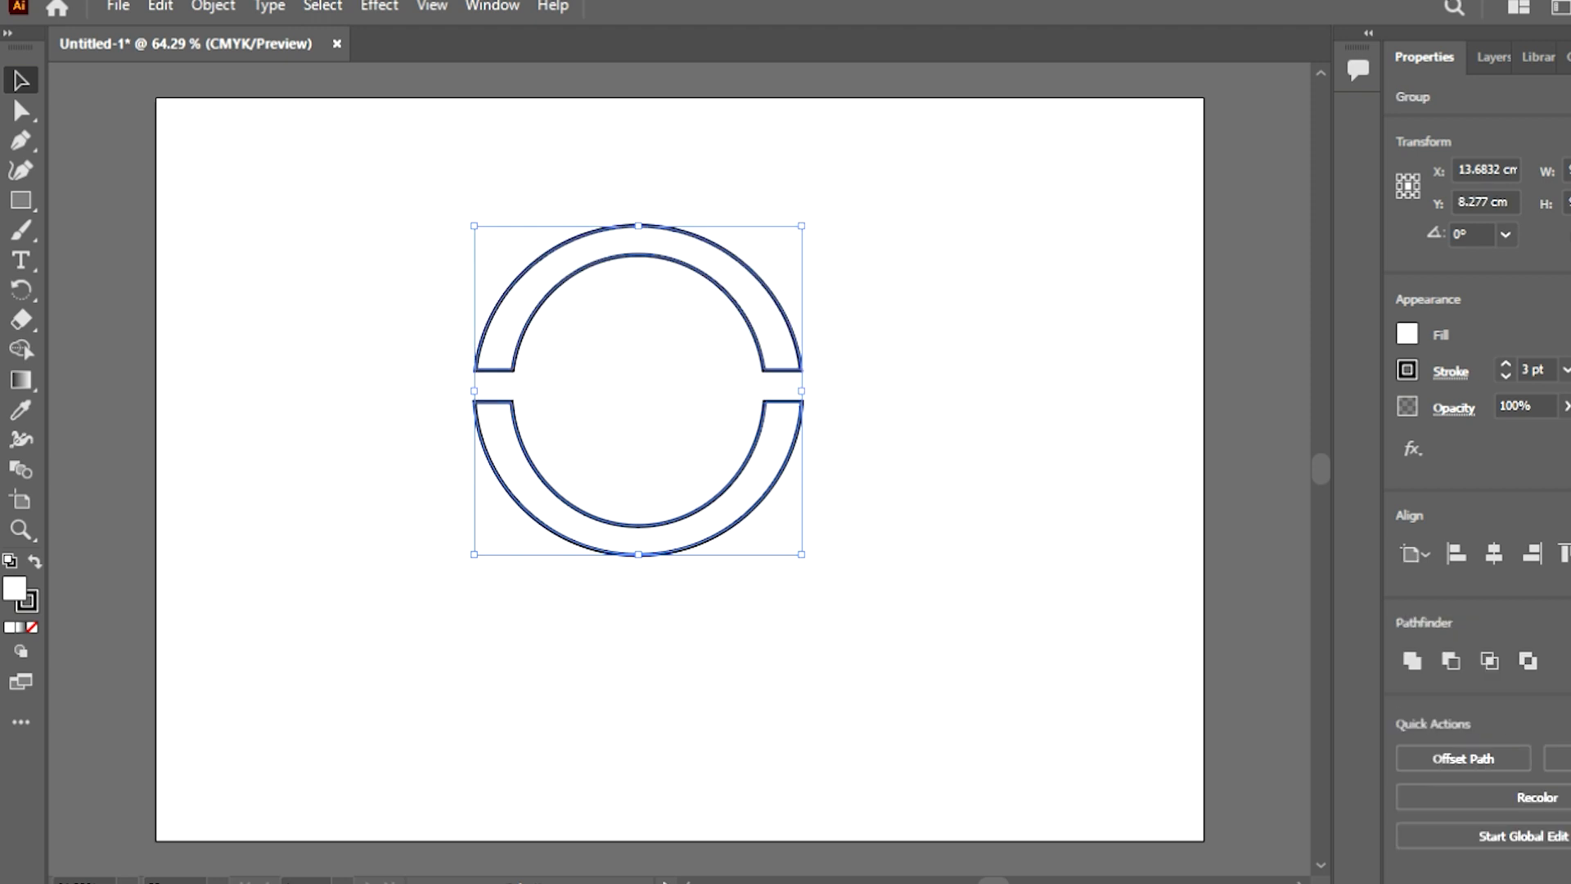
drag(639, 554, 642, 737)
drag(640, 222, 638, 164)
click(296, 330)
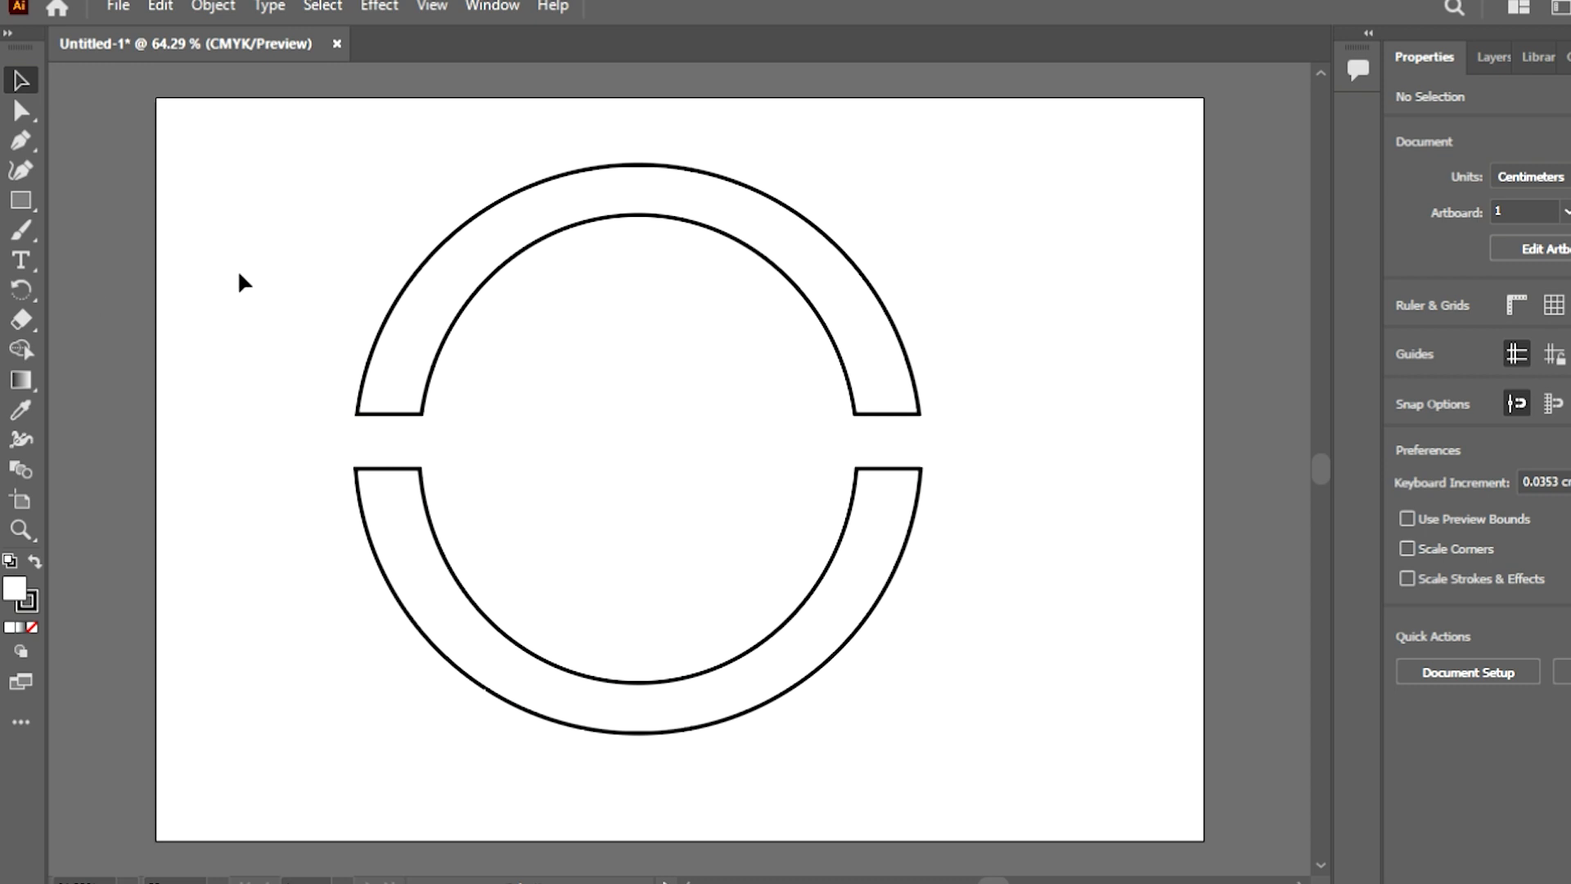
Step: Add the text "ADOBE TECH" inside the ring
click(37, 267)
click(503, 448)
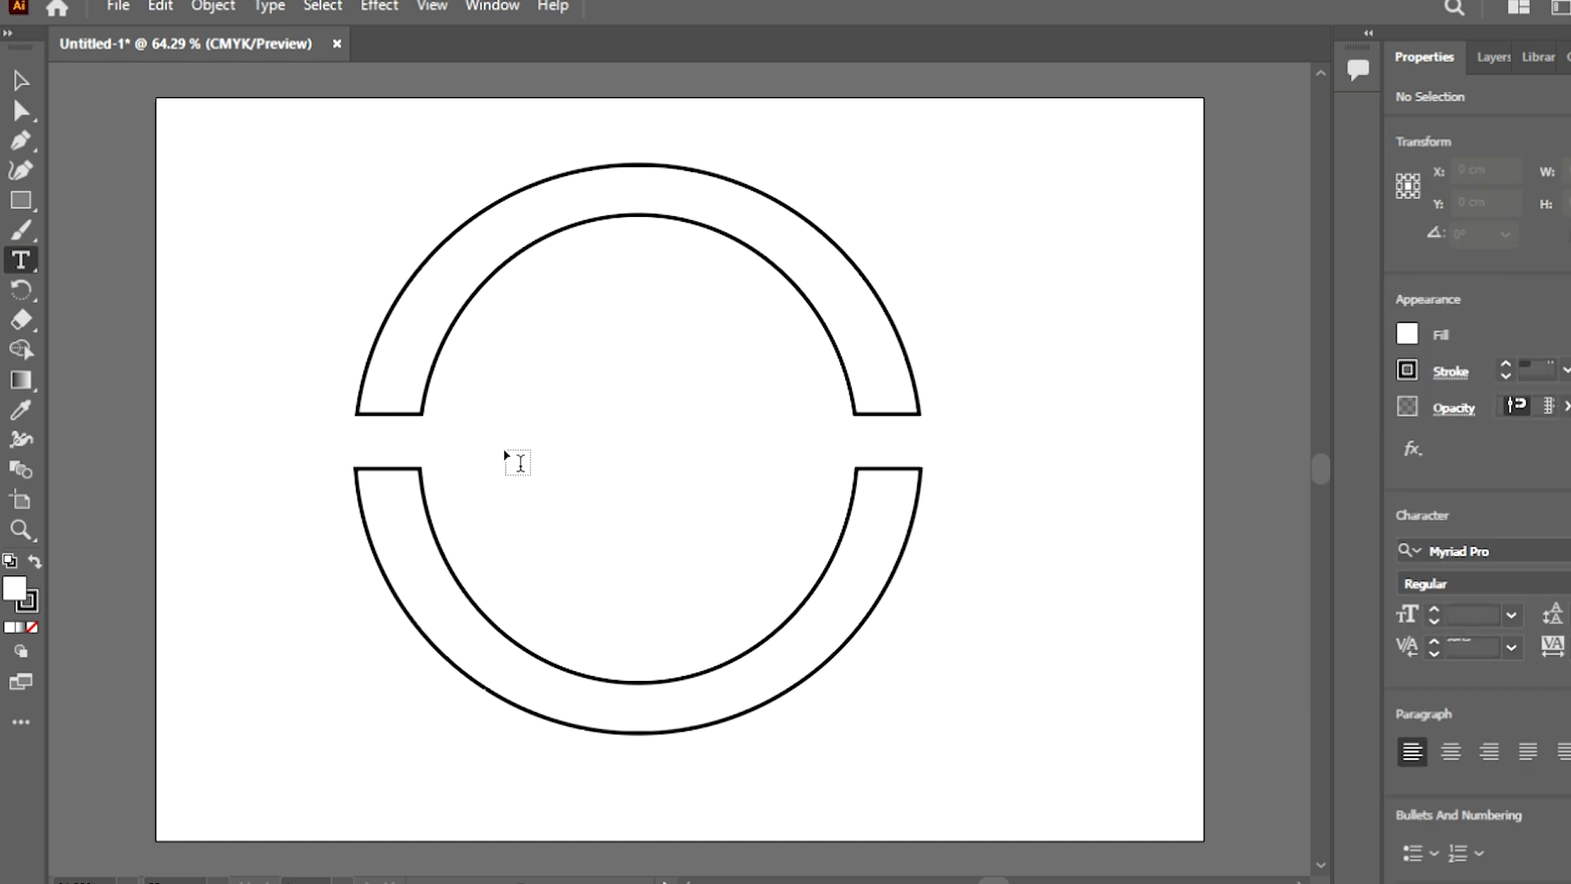
key(BackSpace)
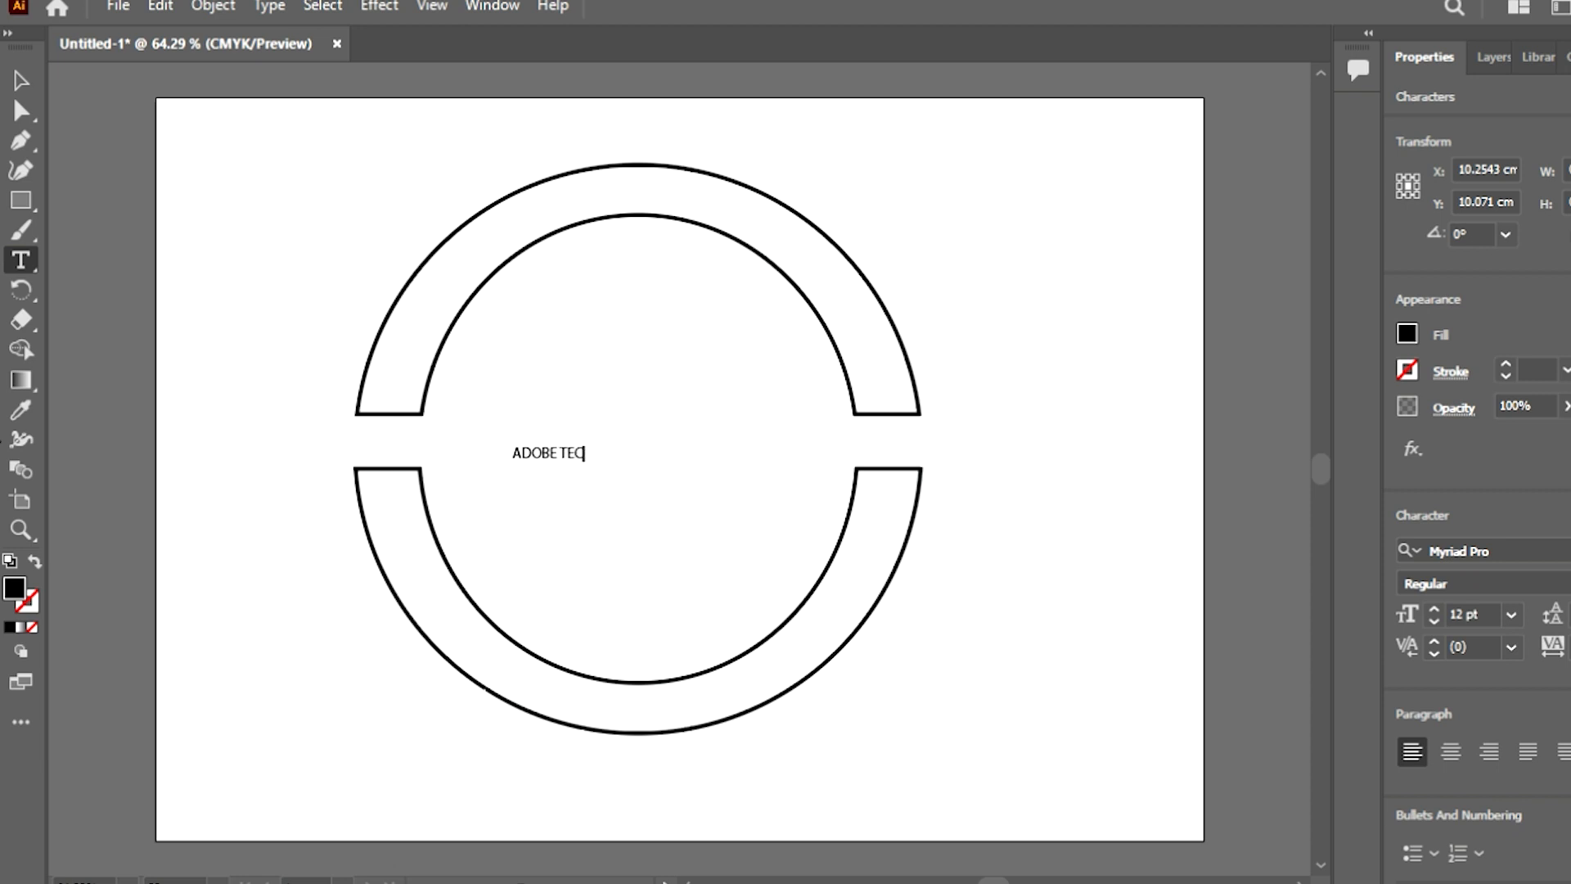
key(Escape)
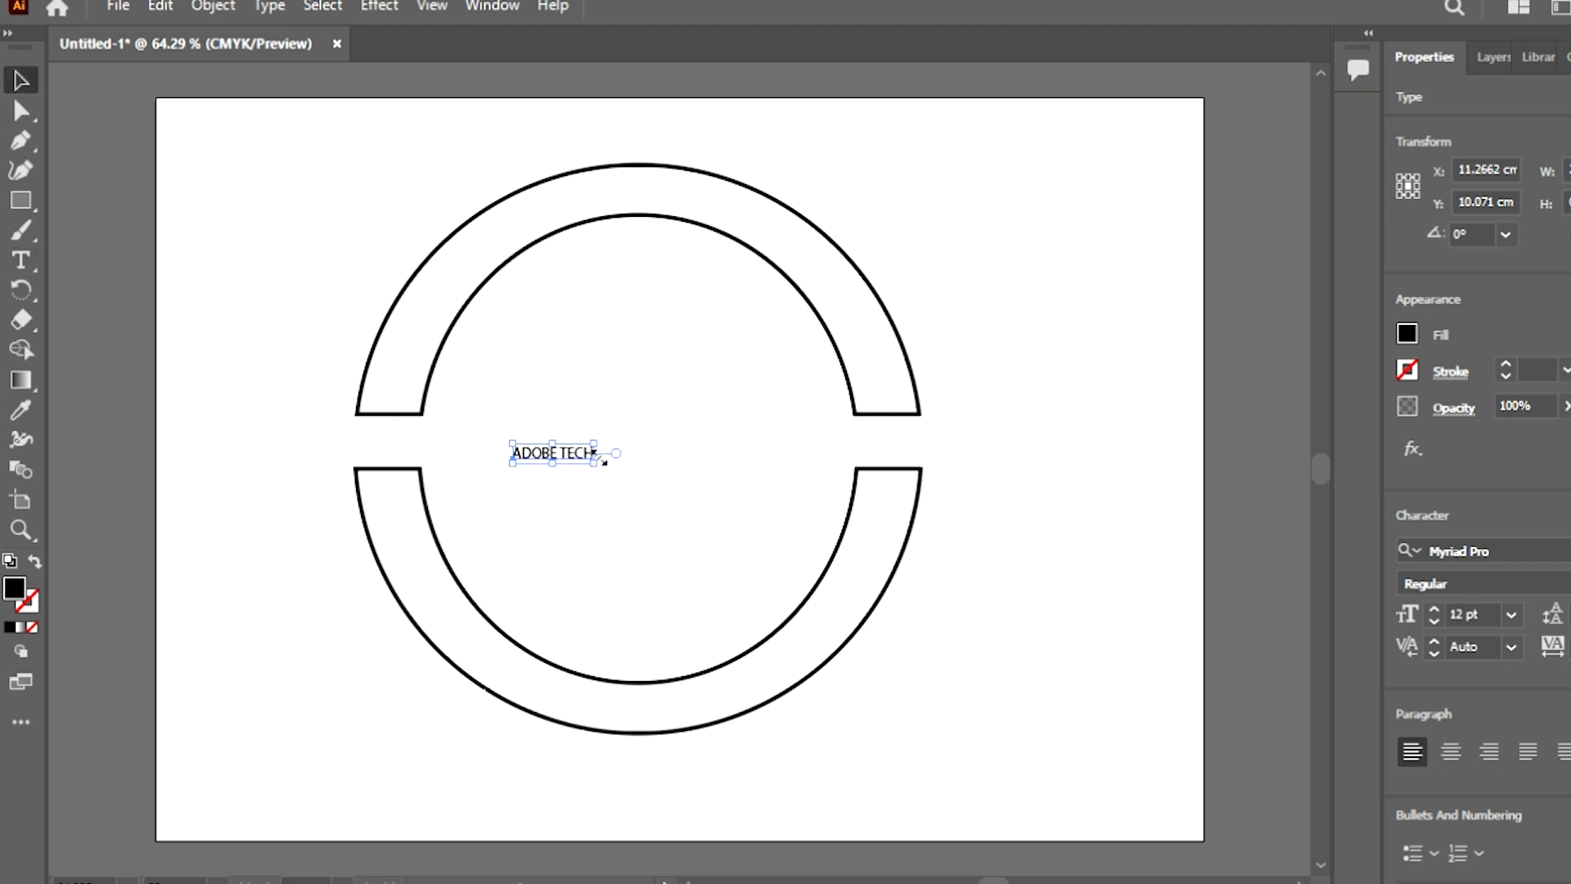
Step: Enlarge the ADOBE TECH text to about 46.73 pt and set its font to Yatra One Regular
drag(593, 462, 833, 448)
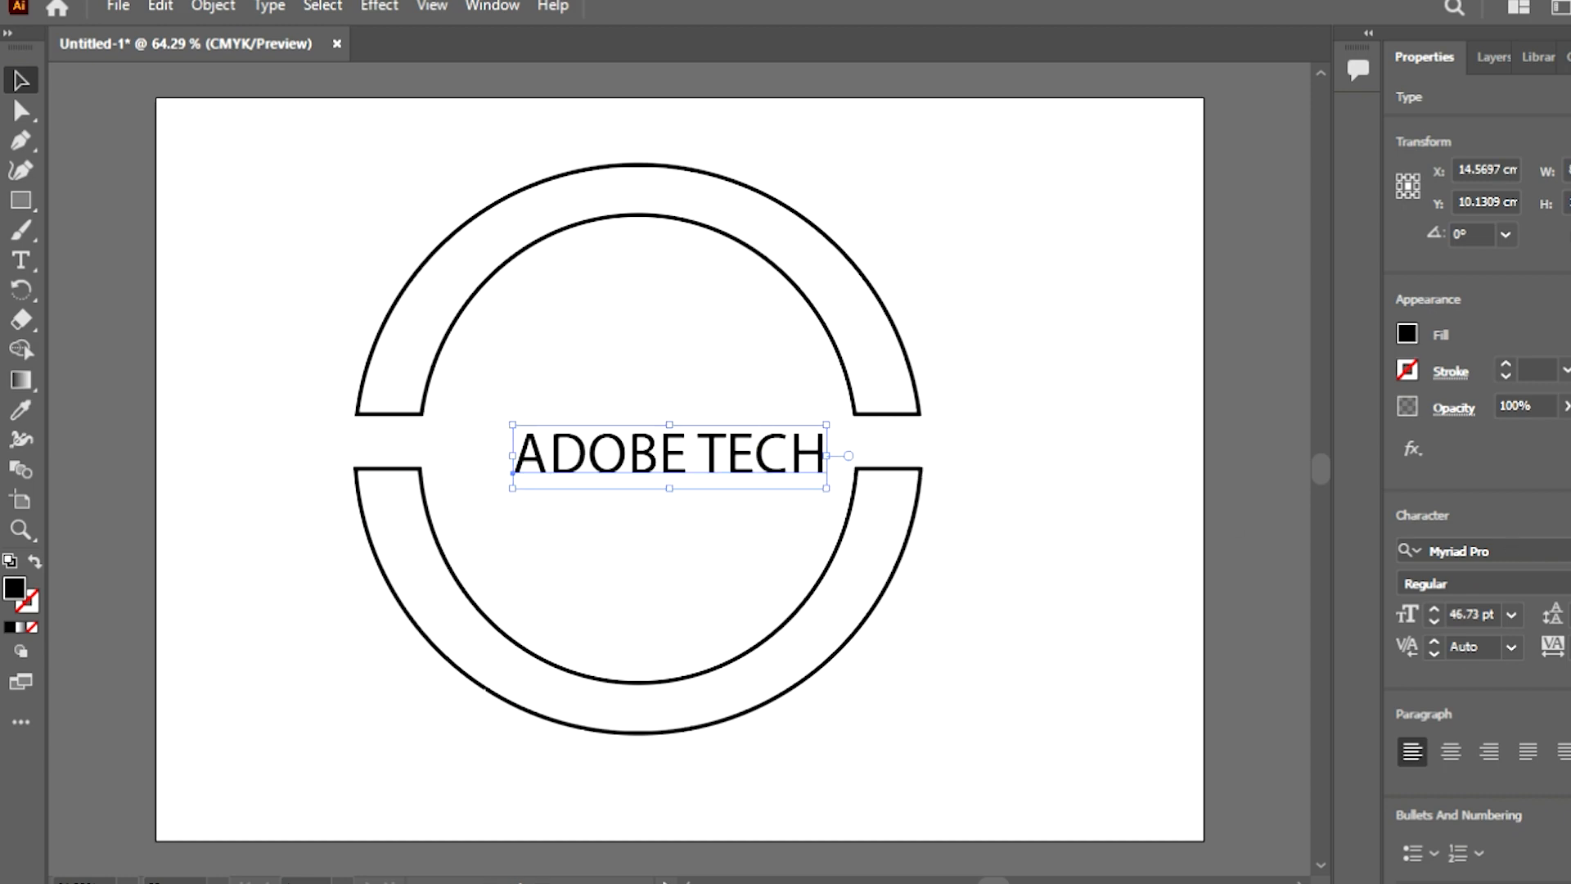
click(1477, 550)
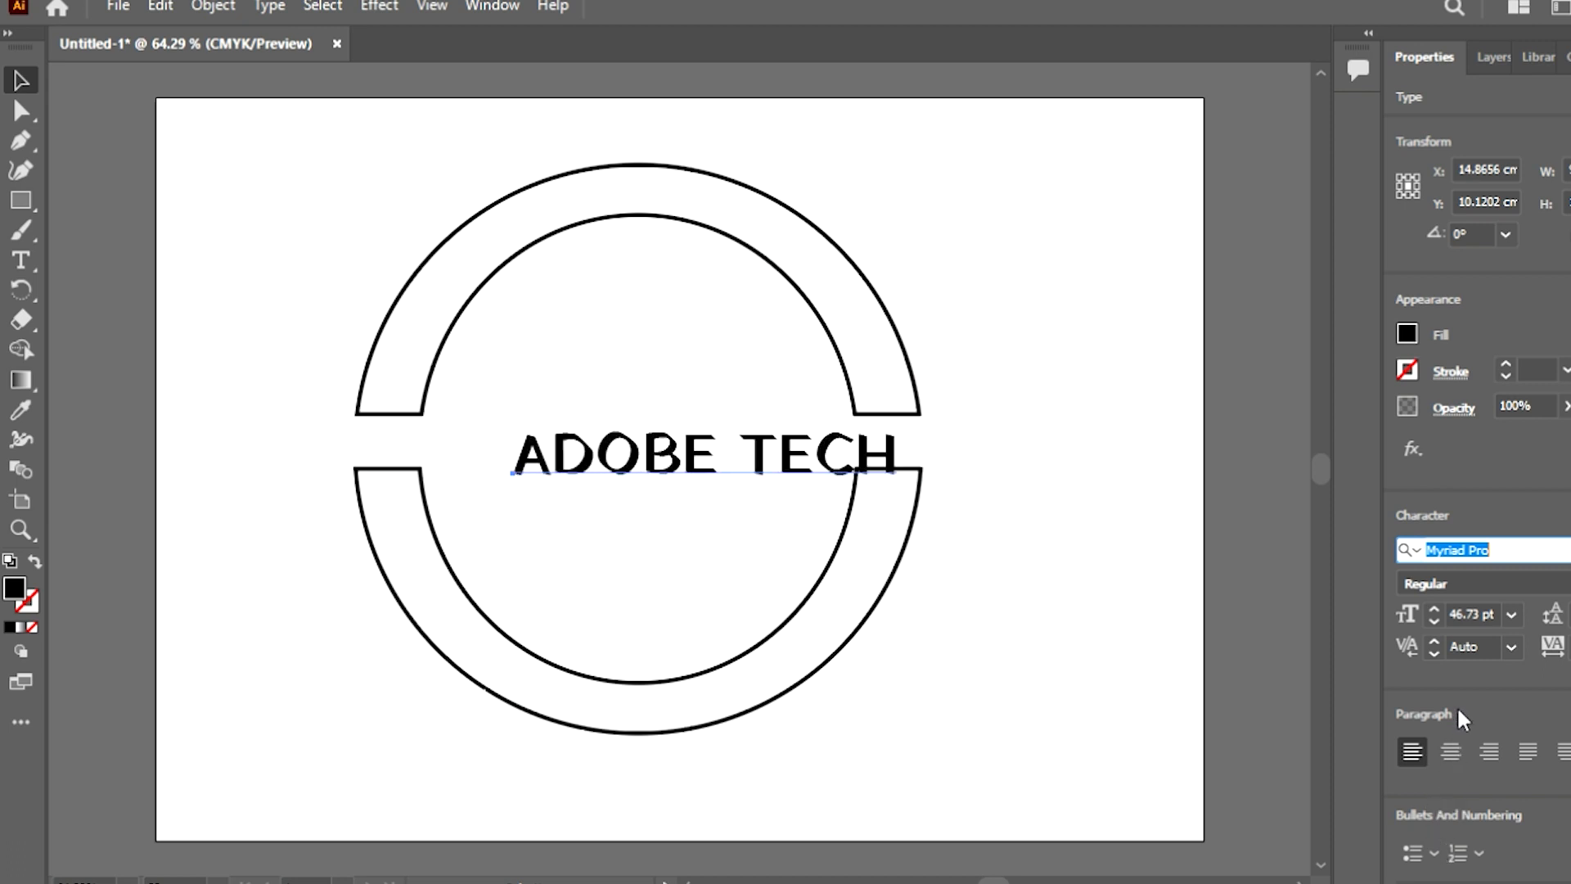
key(Return)
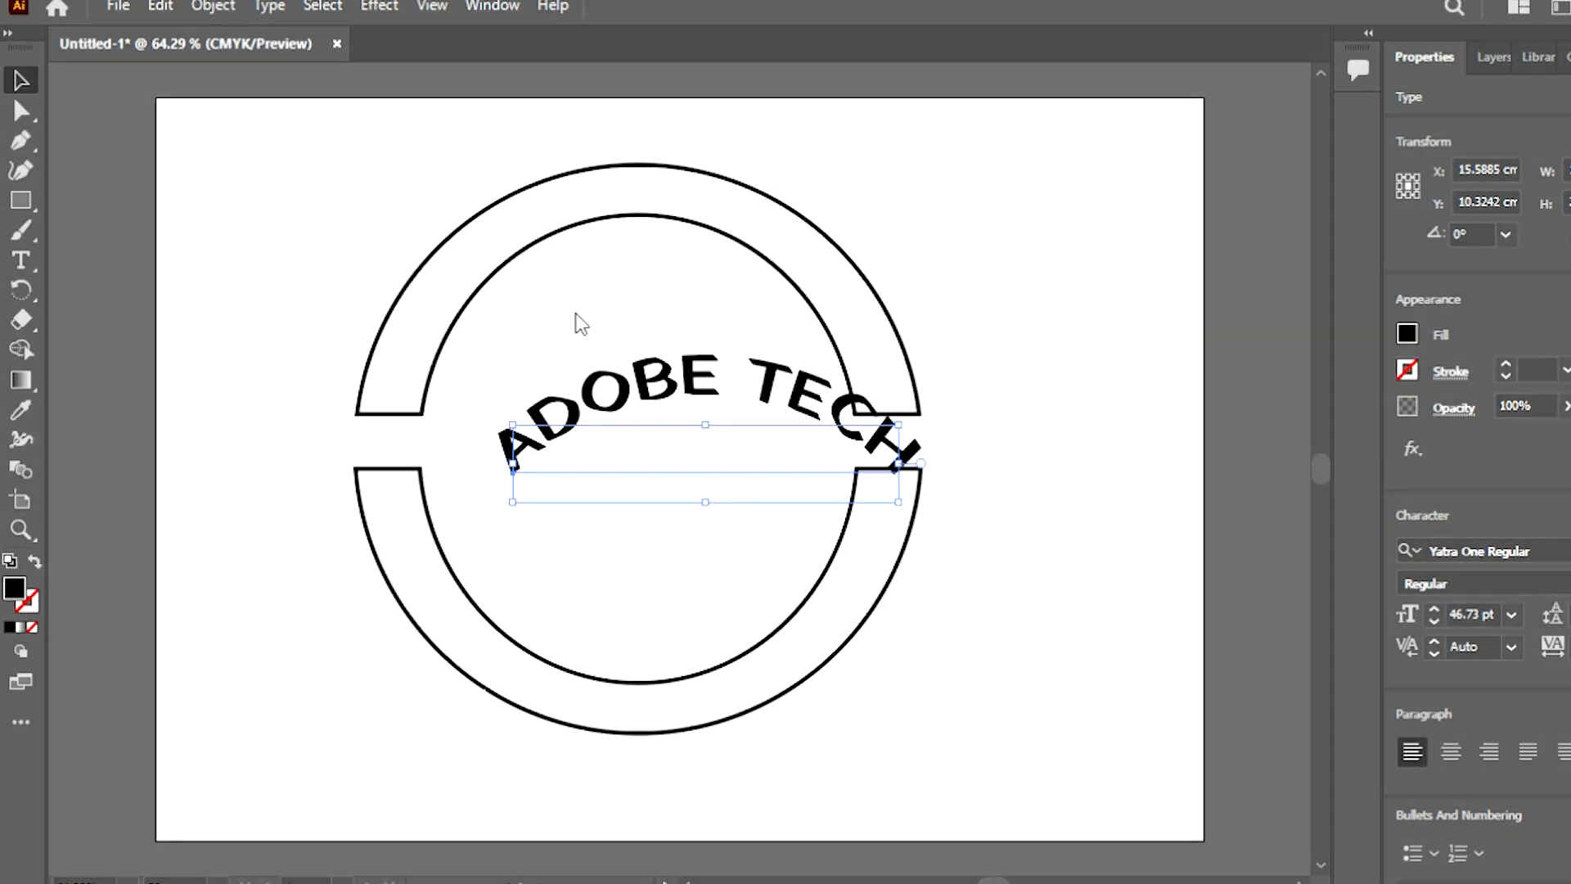
Step: Apply an Arc warp to the ADOBE TECH text and move it onto the upper ring half
mouse_move(1180, 382)
mouse_down()
mouse_move(1158, 383)
mouse_move(1203, 390)
mouse_move(1183, 390)
mouse_up()
drag(619, 397, 552, 219)
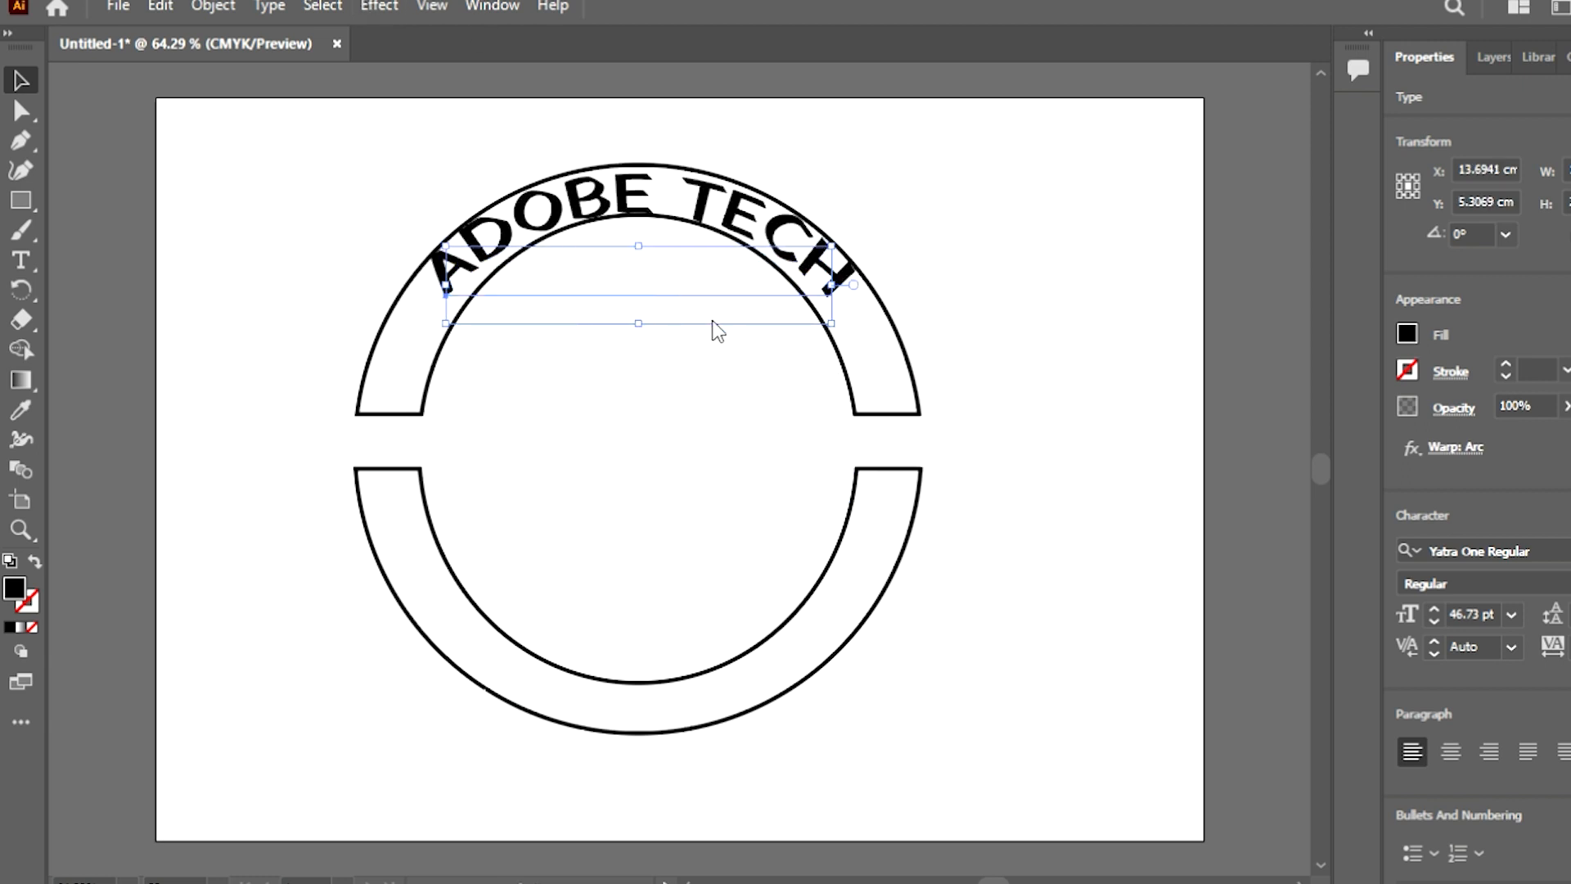
Step: Increase the text's Arc warp bend slightly and nudge the text down to fit within the upper ring half
drag(1128, 379, 1134, 387)
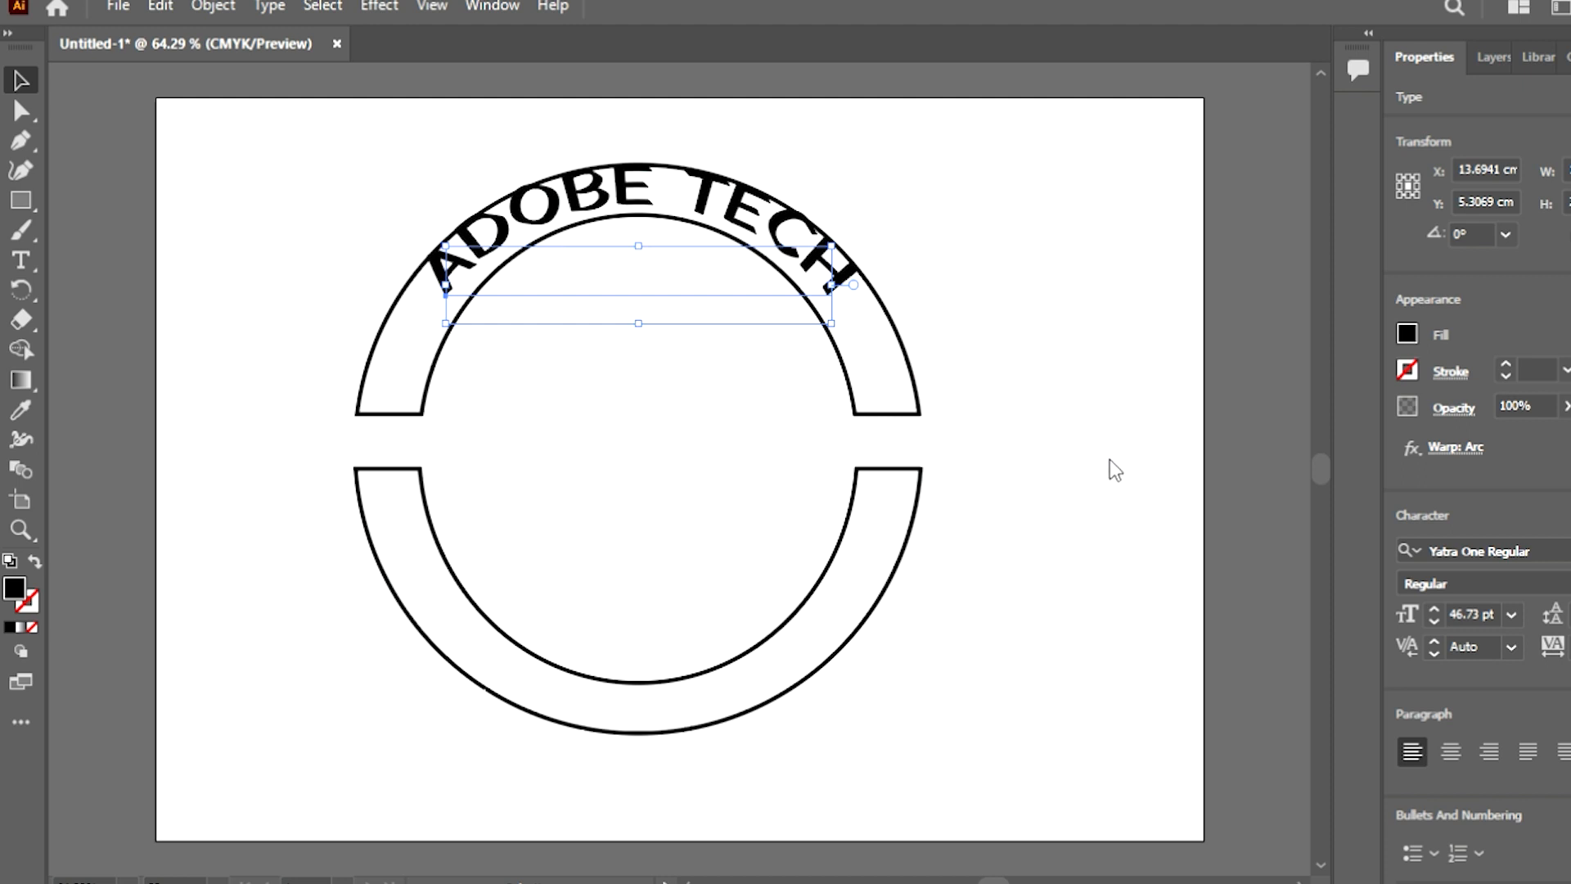
key(Down)
key(Down)
key(Down)
key(Down)
key(Down)
key(Down)
key(Down)
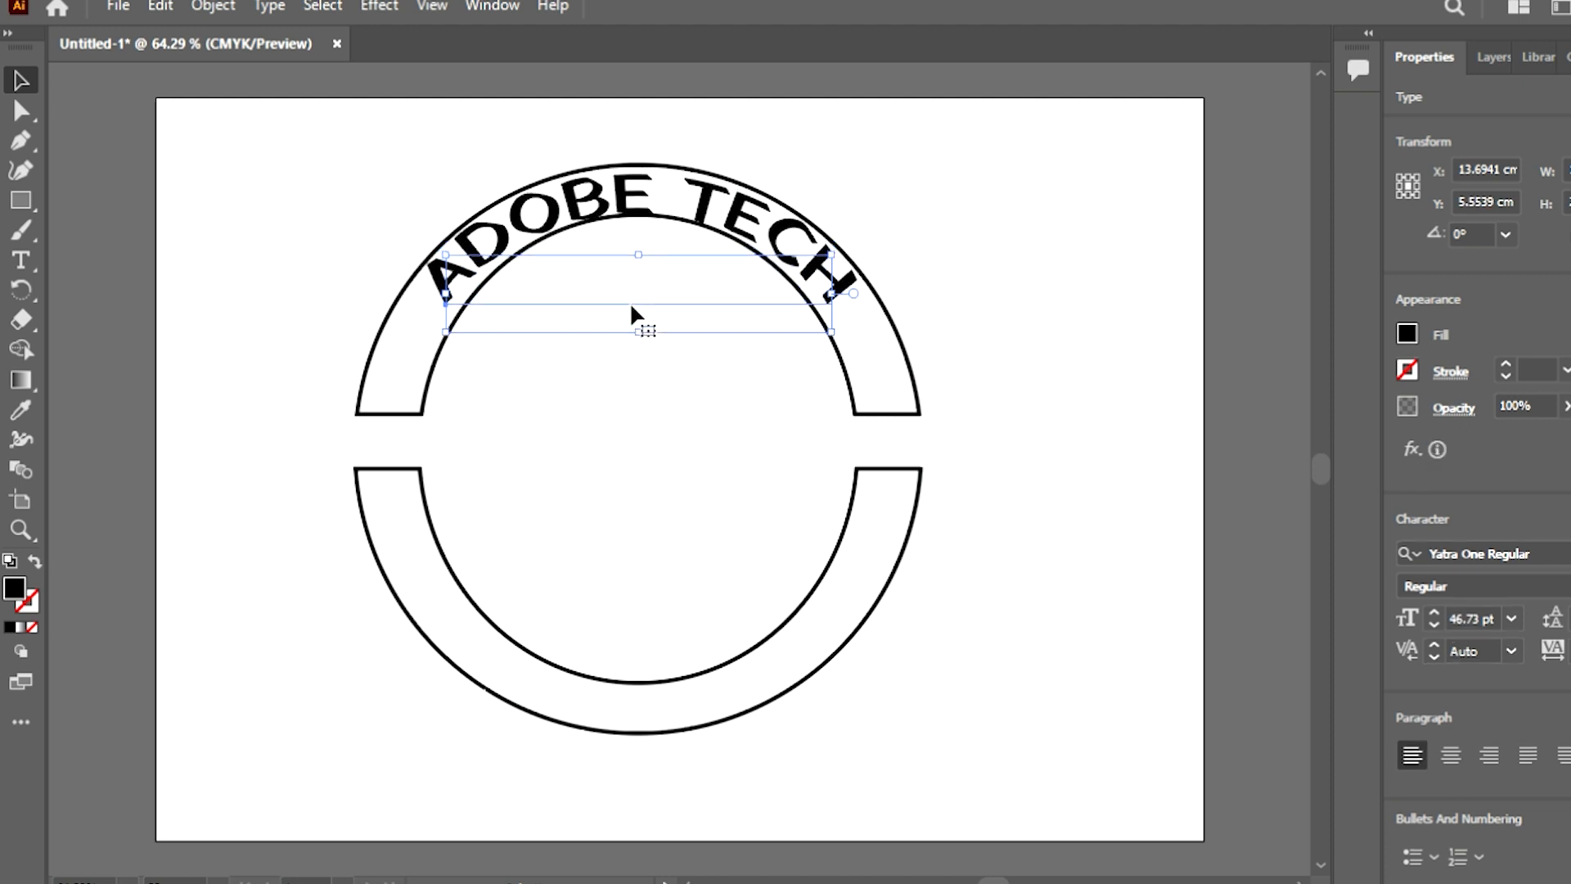
Step: Widen the letter spacing of the arched ADOBE TECH text so it spans more of the upper ring half
scroll(1461, 620, up, 20)
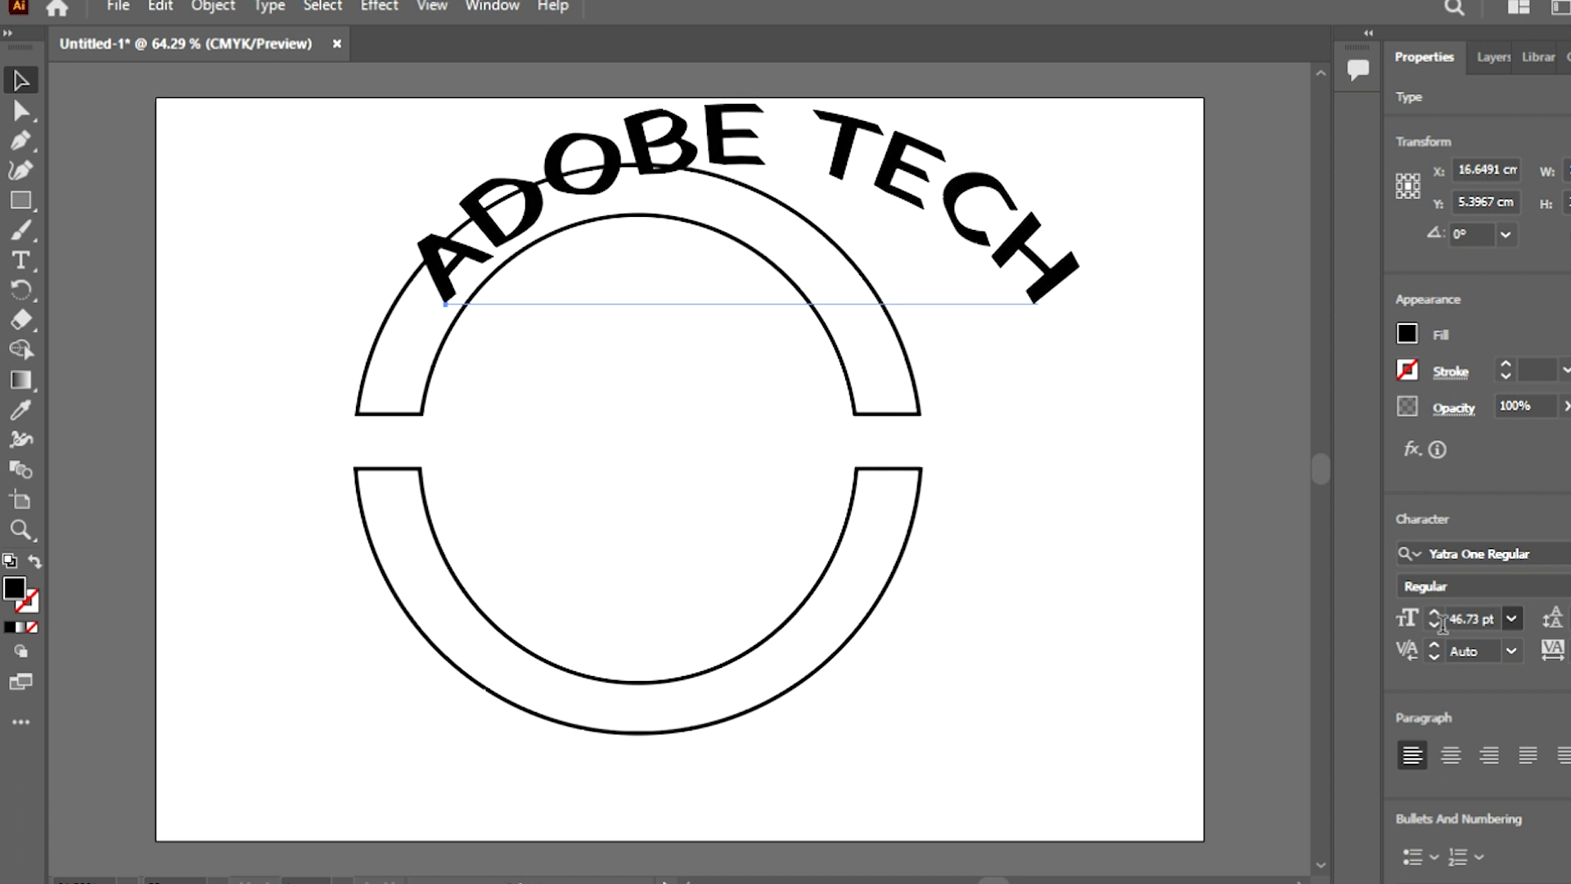
key(Up)
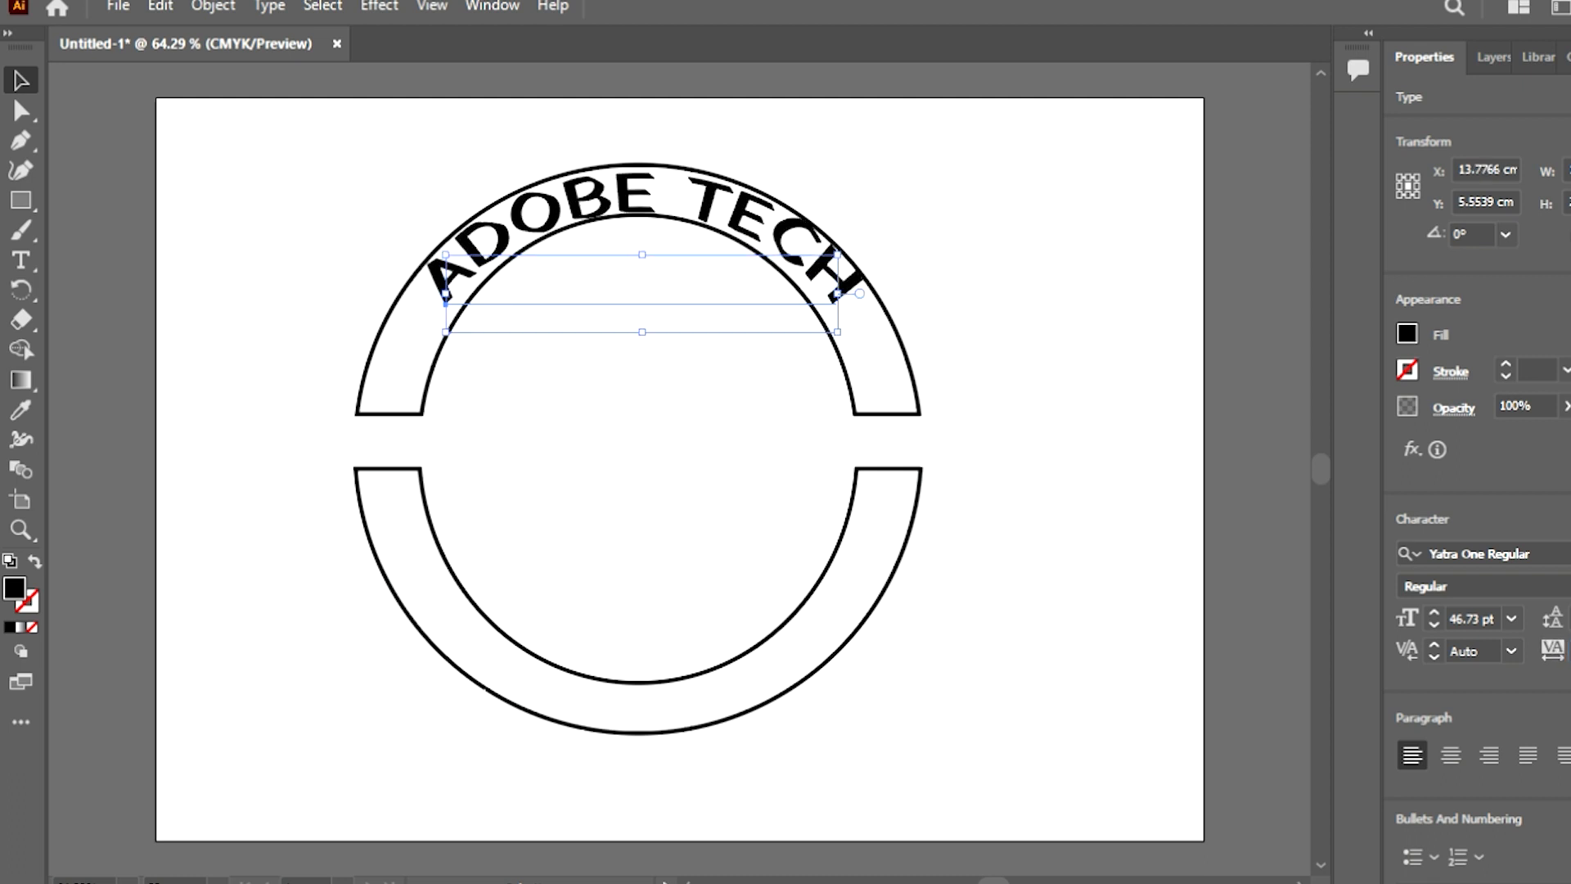
key(Up)
key(Up)
key(Up)
key(Up)
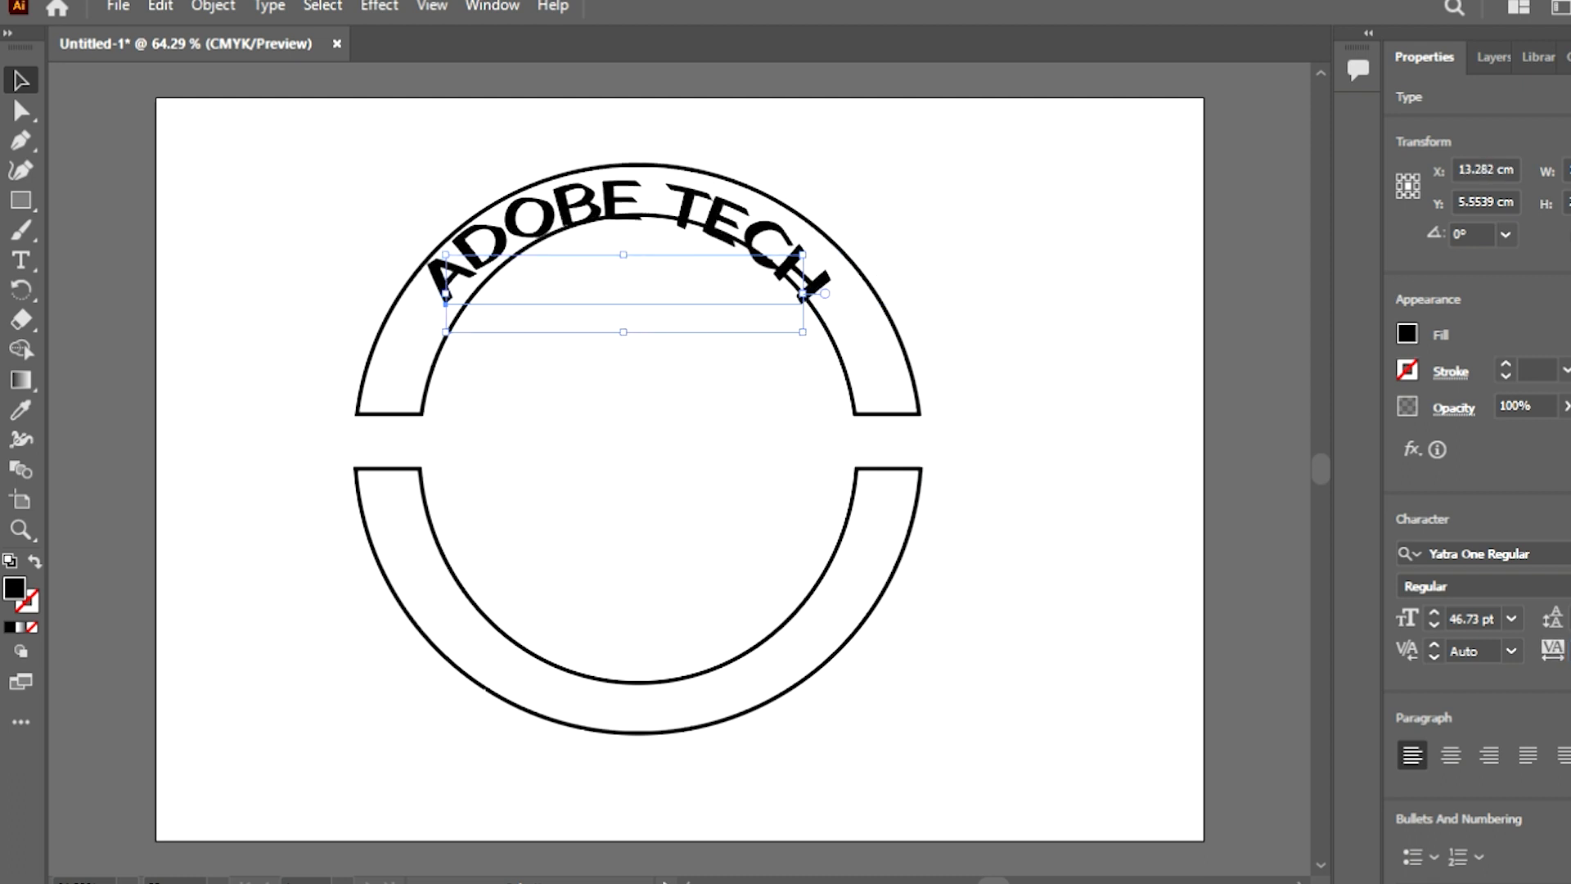
key(alt+Right)
key(alt+Right)
key(alt+Right)
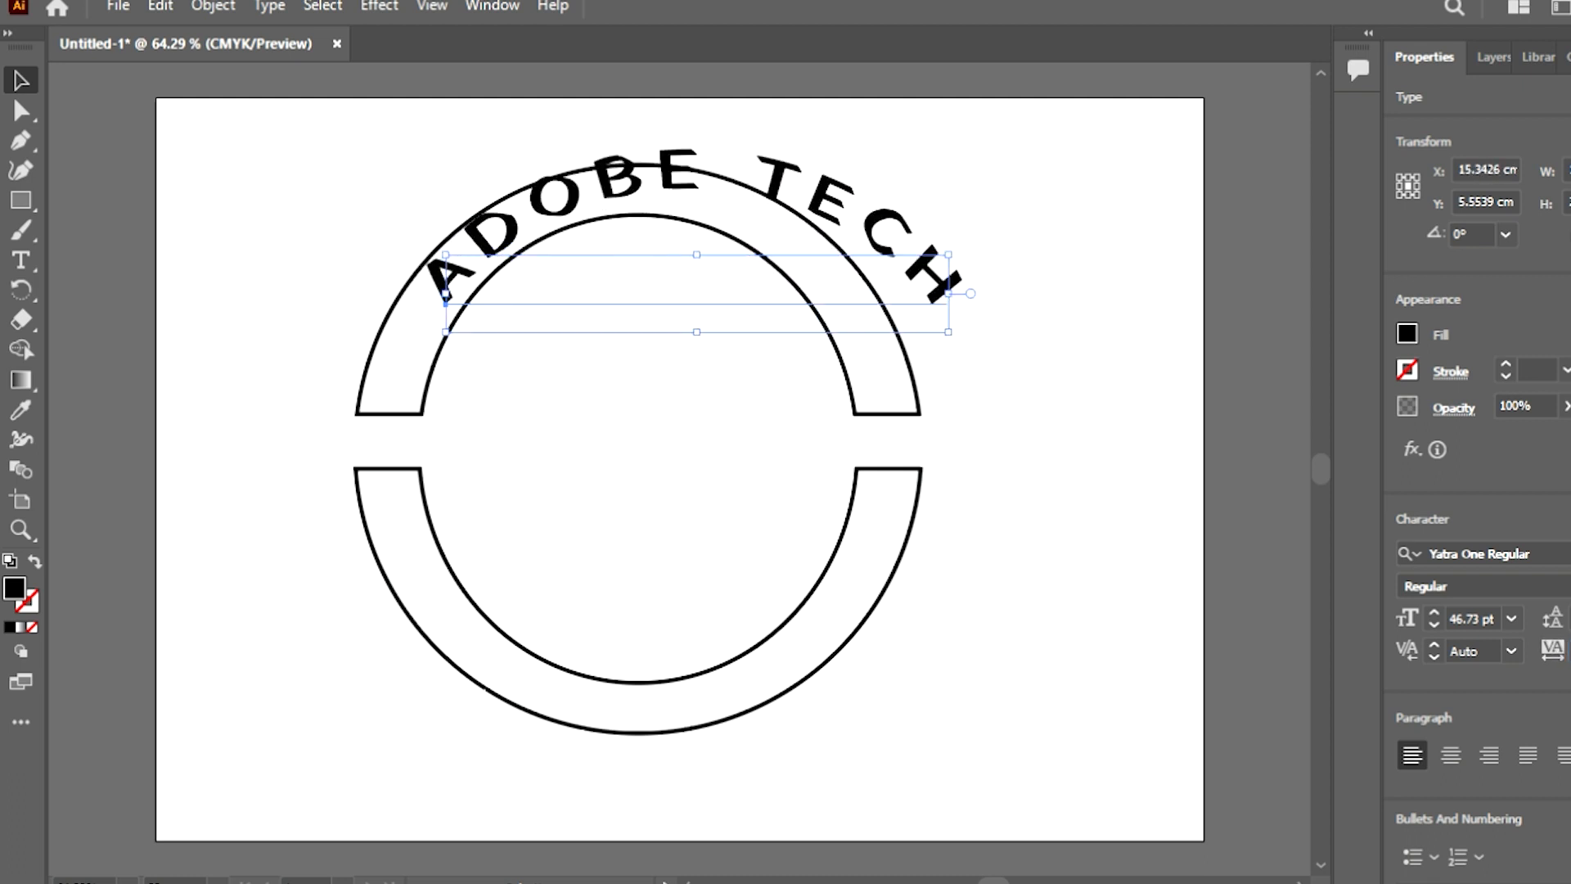
Step: Move the widened text back over the upper ring half and increase its Arc warp bend to match the curve
drag(767, 282, 719, 305)
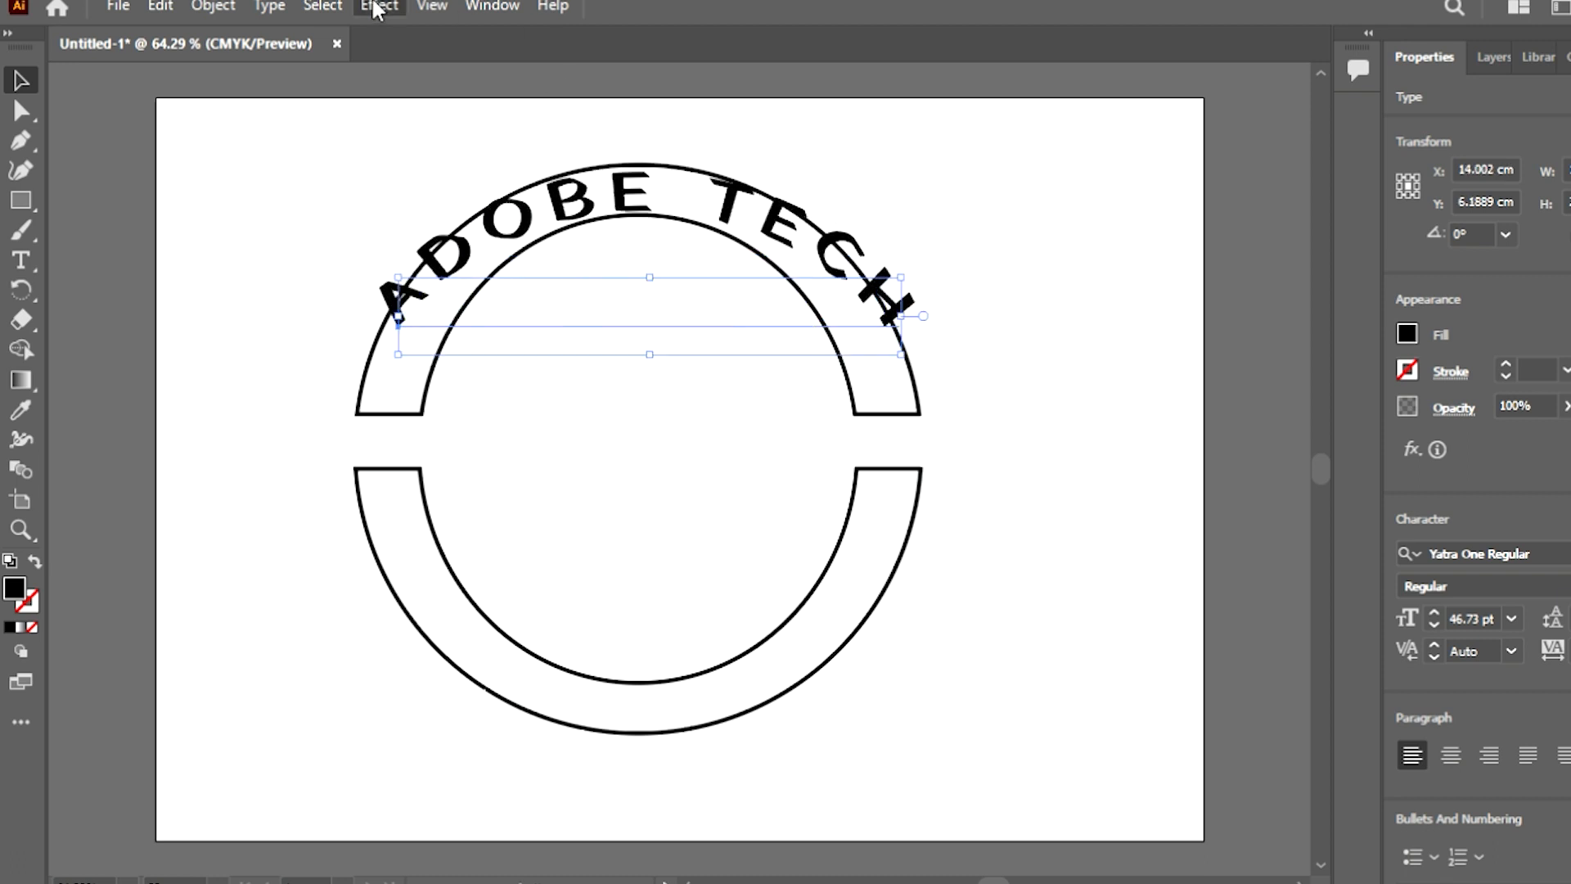
click(709, 316)
click(893, 504)
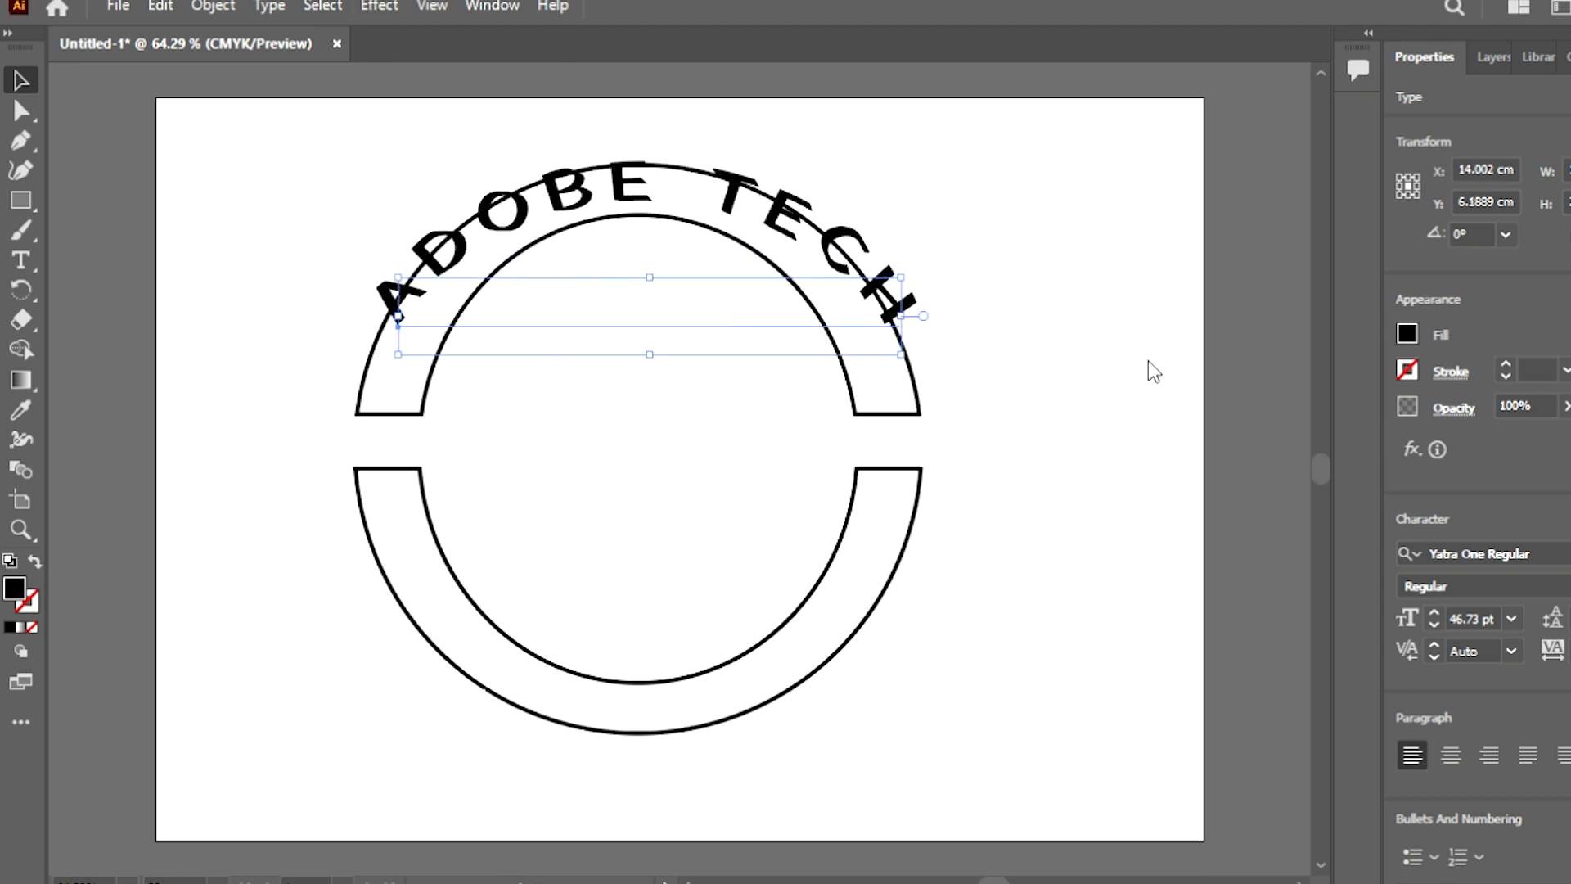
mouse_move(1158, 388)
mouse_down()
mouse_move(1137, 383)
mouse_move(1154, 393)
mouse_up()
mouse_move(1128, 471)
mouse_down()
mouse_move(1114, 454)
mouse_move(1144, 484)
mouse_up()
key(Up)
key(Up)
key(Up)
key(Up)
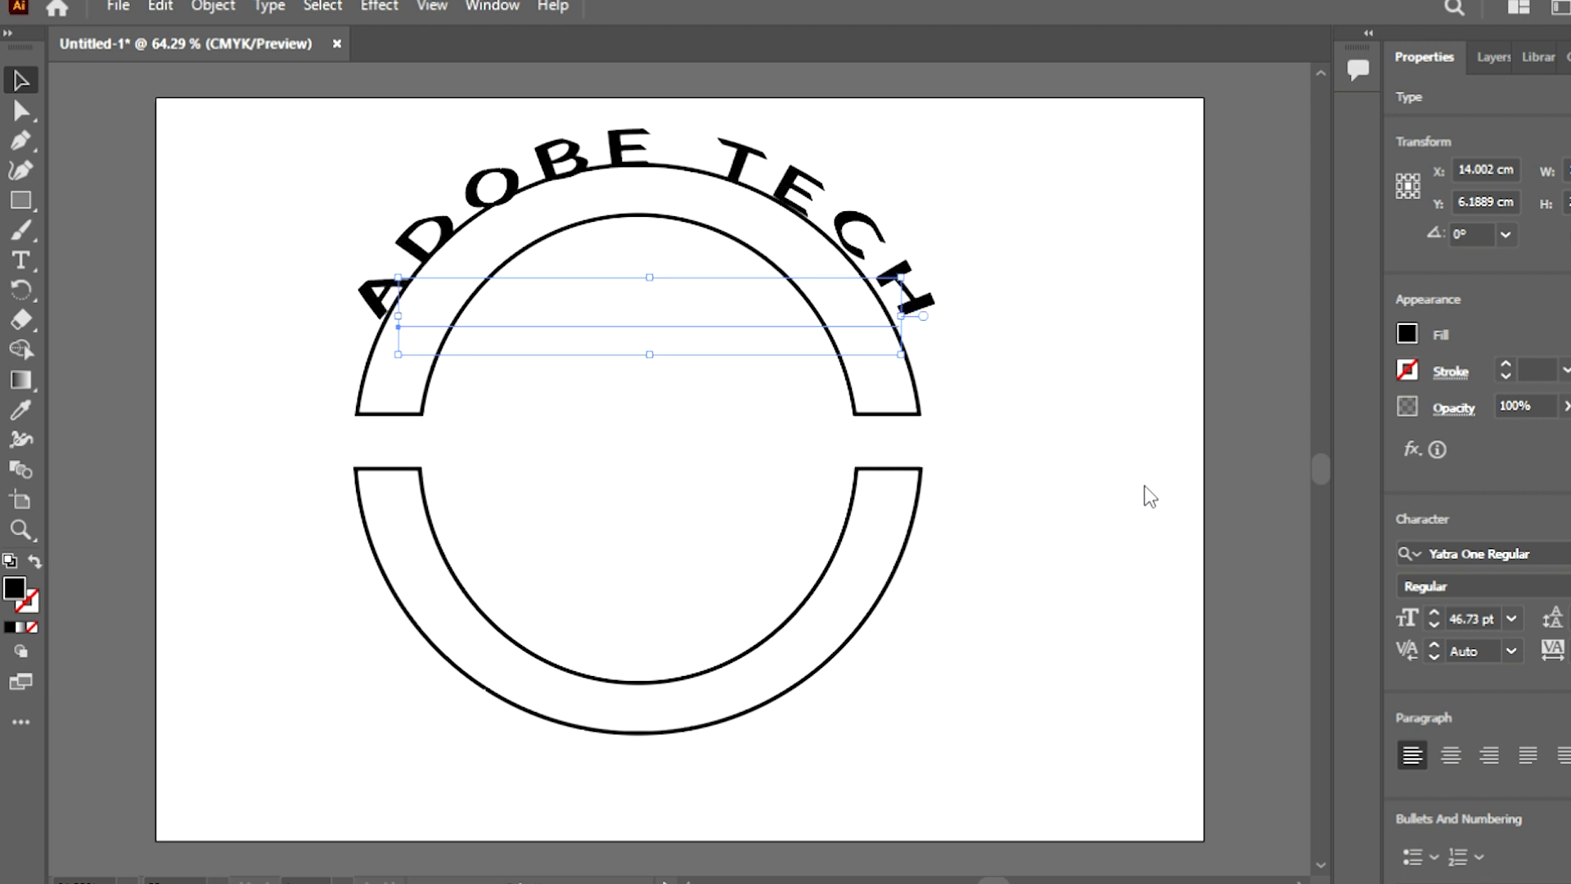
Step: Lower the arched text onto the upper ring half and bend its Arc warp further
drag(884, 285, 890, 334)
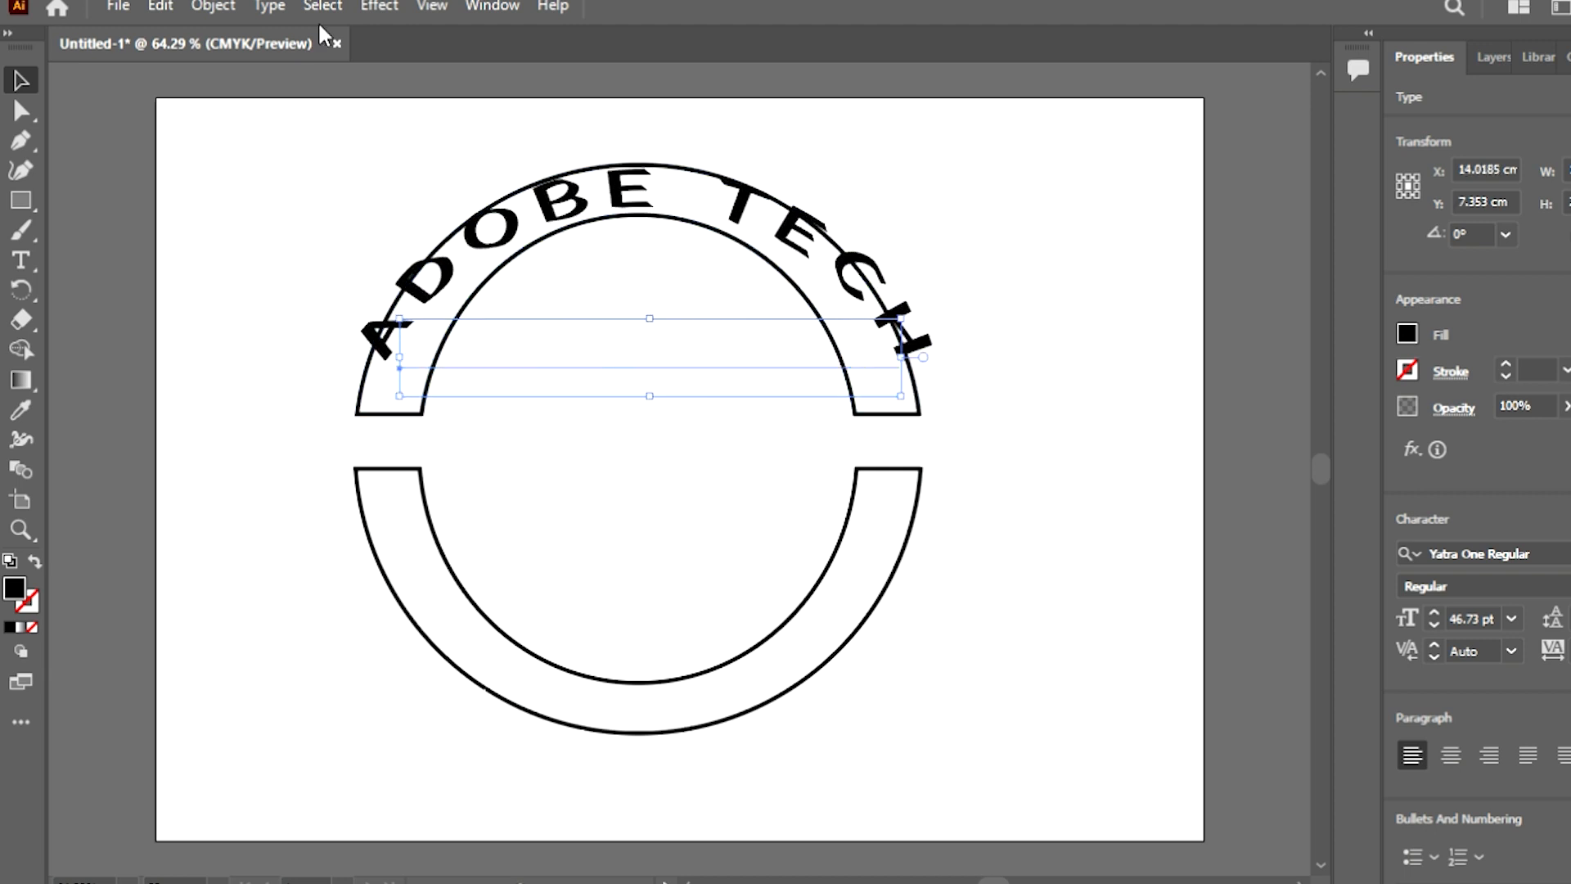
click(868, 421)
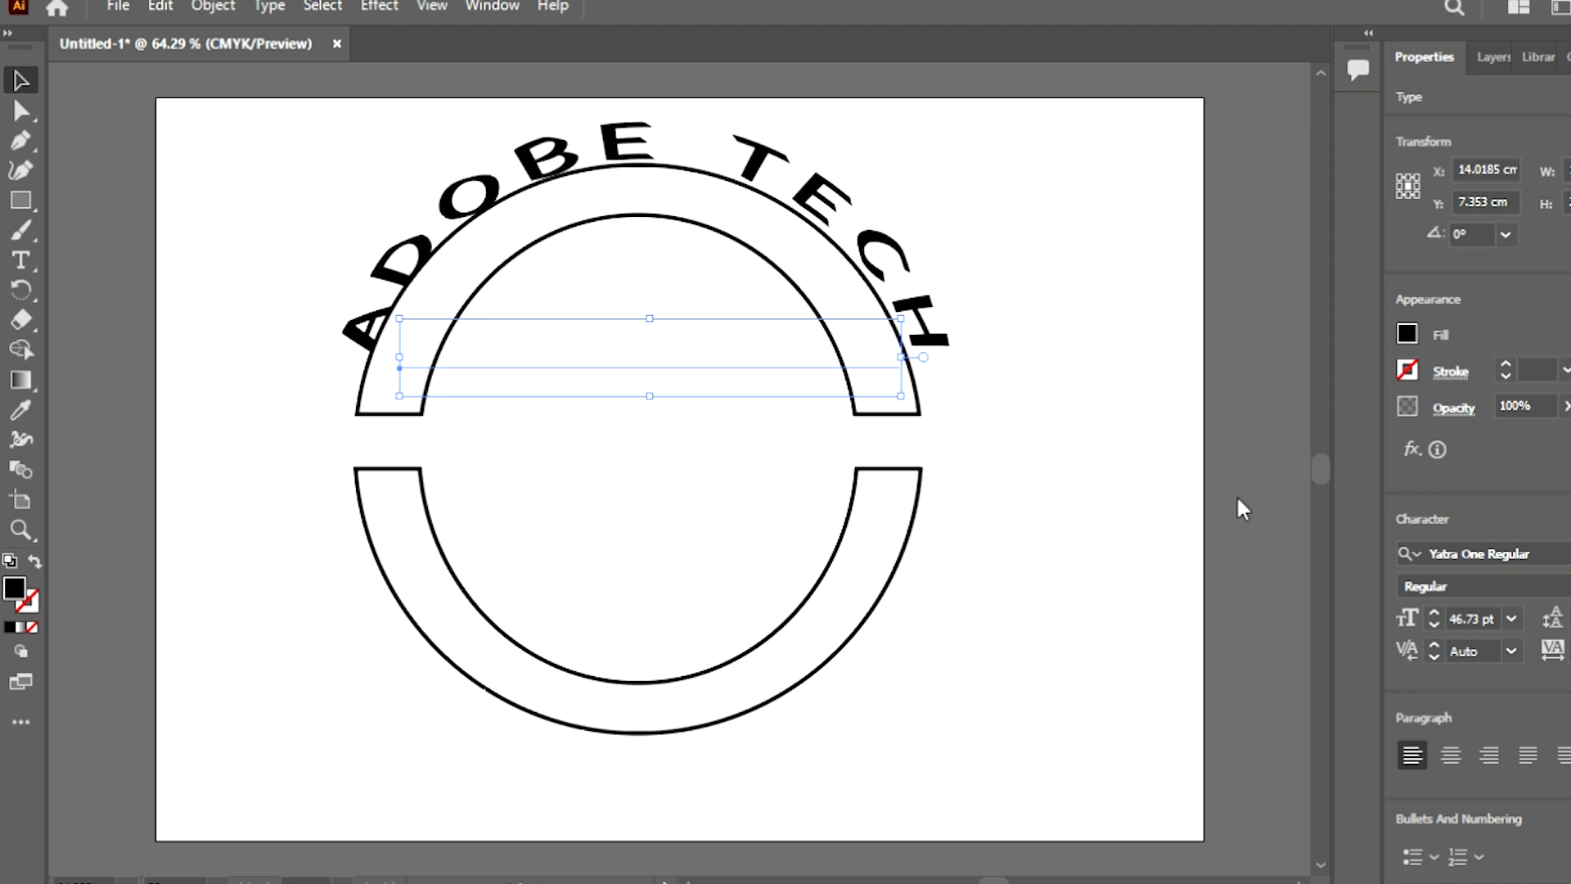
Step: Nudge the arched text down and sideways to about X 14.09 cm, Y 8.13 cm over the upper ring half
key(Down)
key(Down)
key(Down)
key(Down)
key(Down)
key(Down)
key(Down)
key(Down)
key(Down)
key(Down)
key(Down)
key(Down)
key(Down)
key(Down)
key(Down)
key(Down)
key(Down)
key(Down)
key(Down)
key(Down)
key(Left)
key(Left)
key(Left)
key(Left)
key(Left)
key(Left)
key(Left)
key(Left)
key(Left)
key(Left)
key(Left)
key(Left)
key(Right)
key(Right)
key(Right)
key(Right)
key(Right)
key(Right)
key(Right)
key(Right)
key(Right)
key(Right)
key(Right)
key(Right)
key(Right)
key(Right)
key(Up)
key(Up)
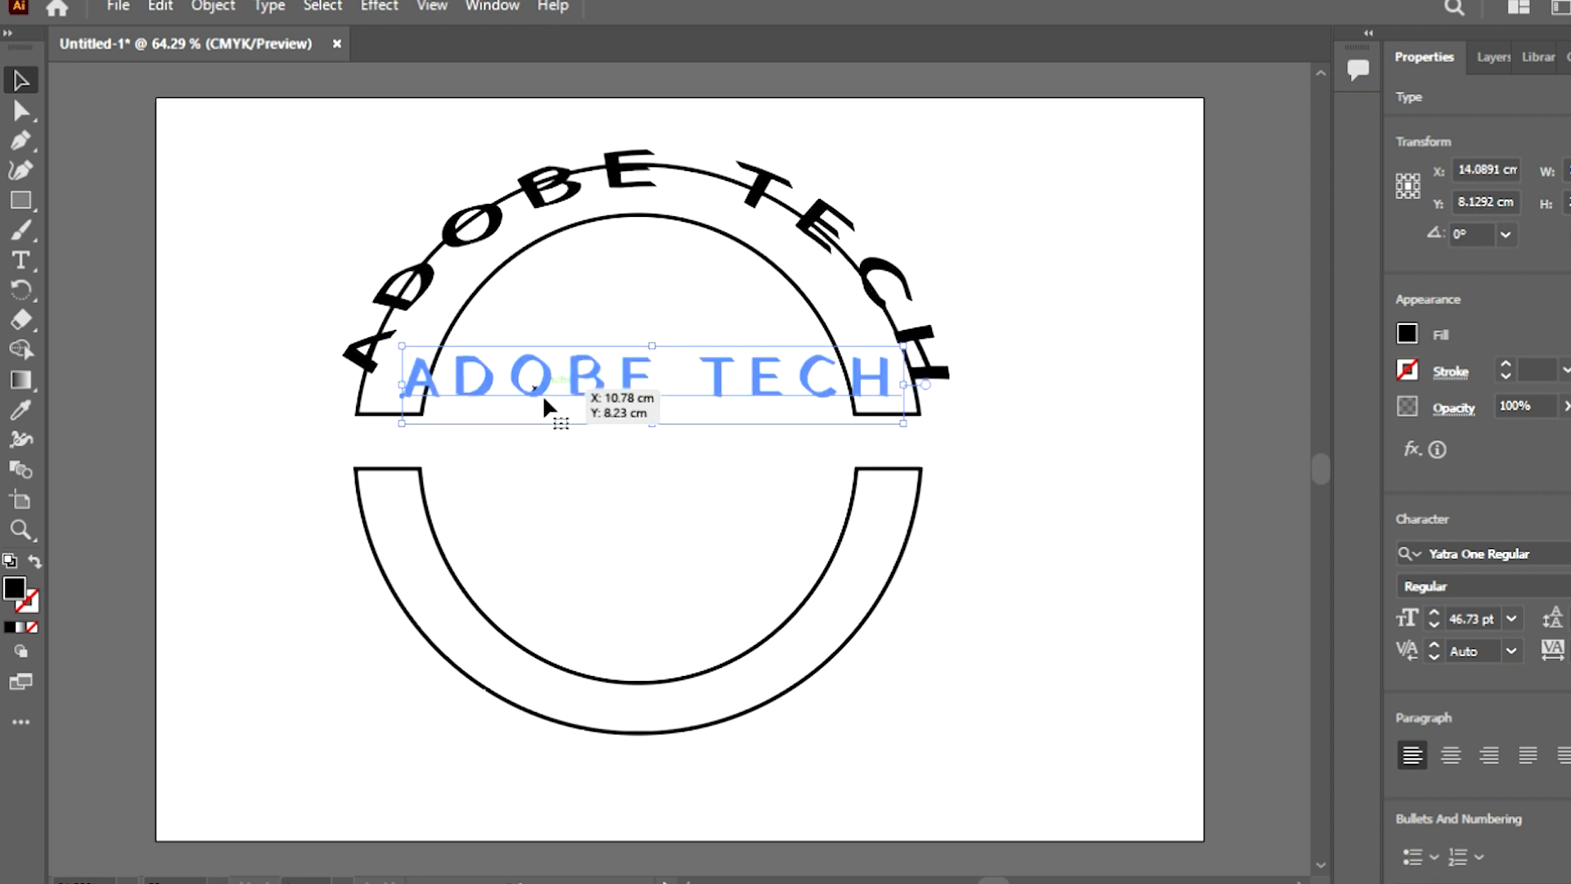
Step: Scale the arched ADOBE TECH text down until it fits inside the upper ring half and nudge it upward into place
drag(651, 423, 652, 414)
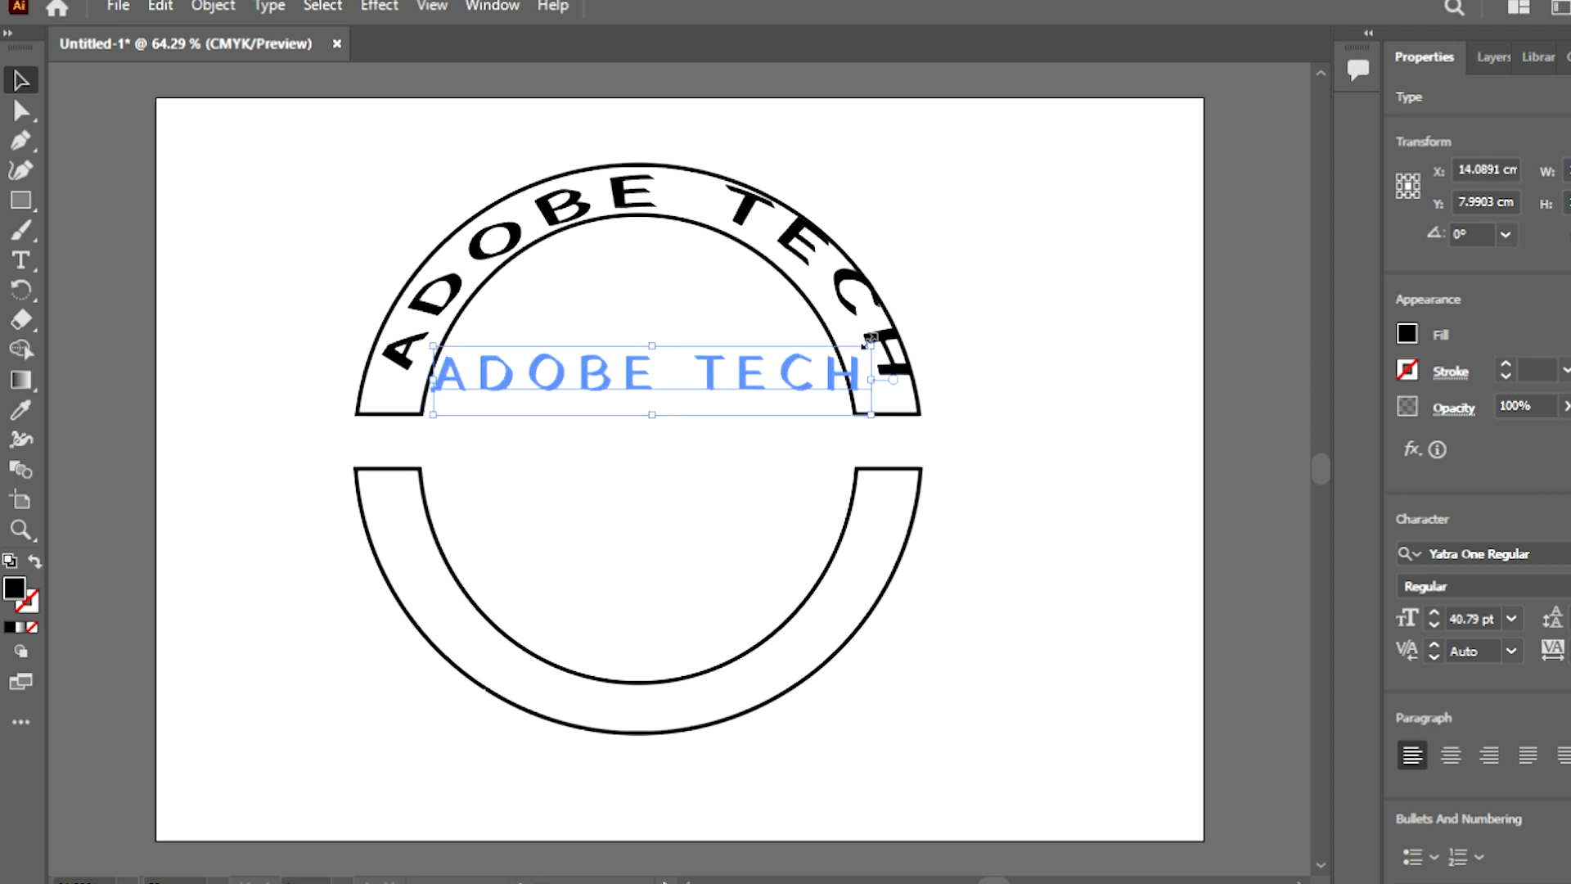
drag(870, 340, 859, 347)
click(1076, 135)
click(741, 220)
key(Up)
key(Up)
key(Up)
click(904, 247)
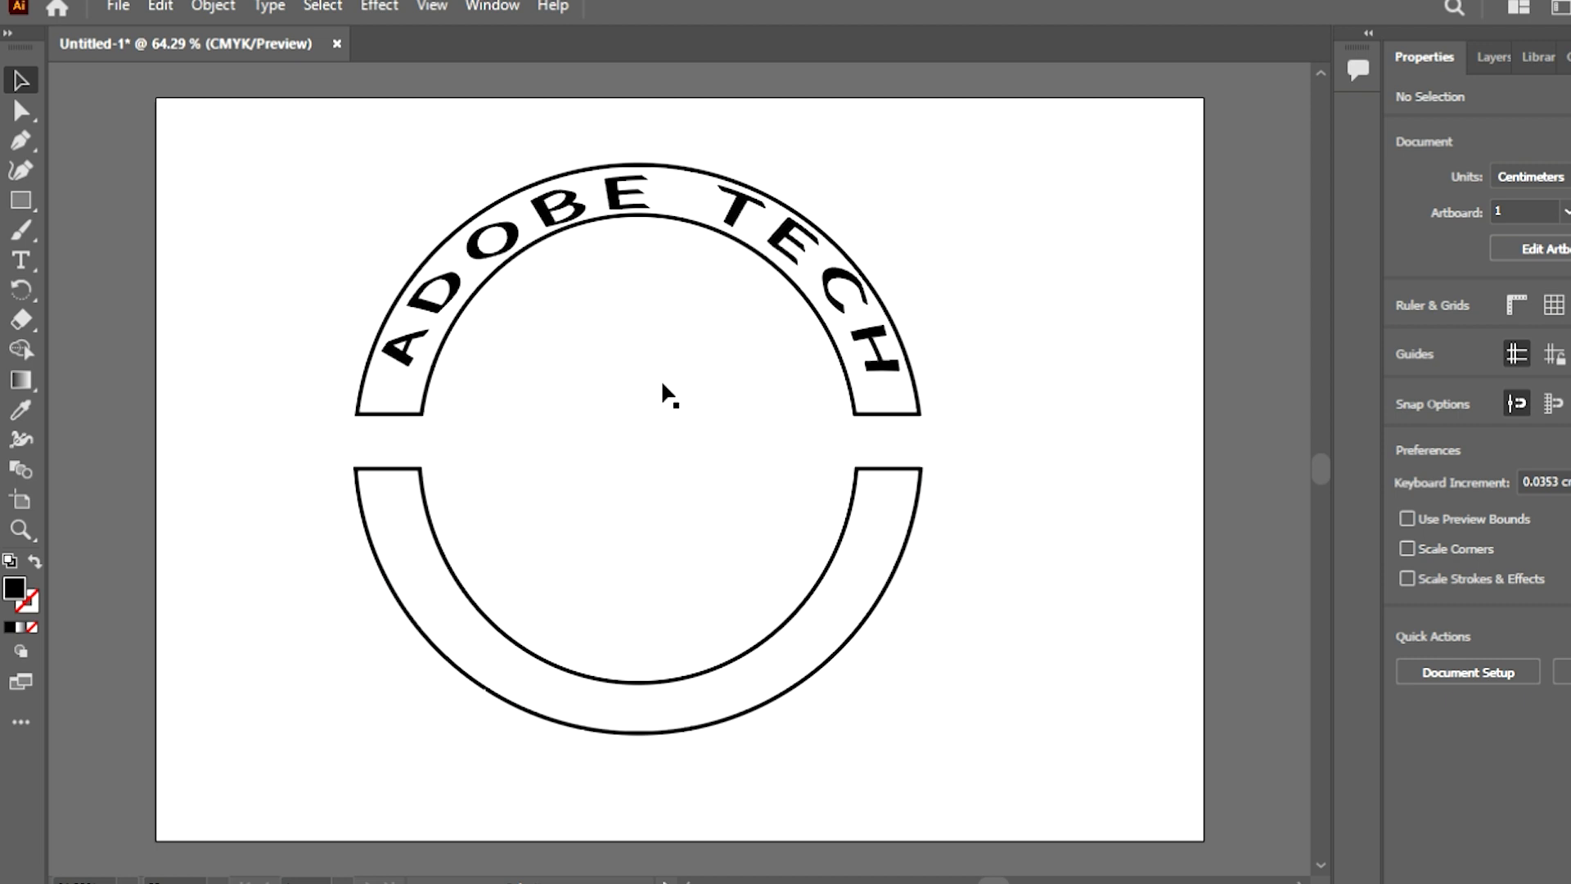
key(t)
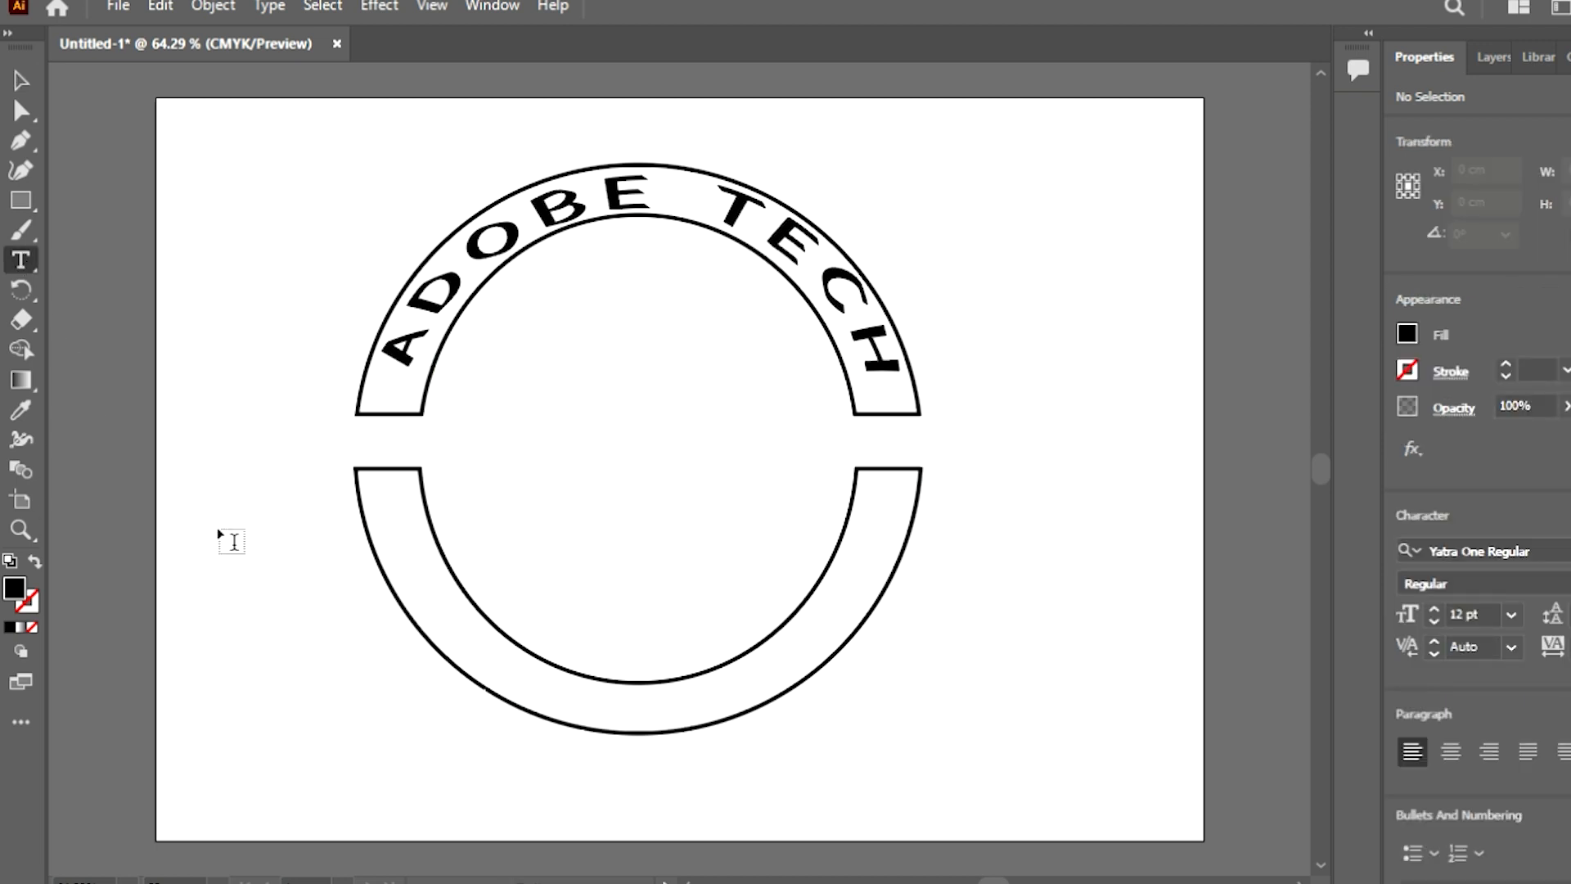
click(235, 627)
ctrl+click(218, 619)
key(g)
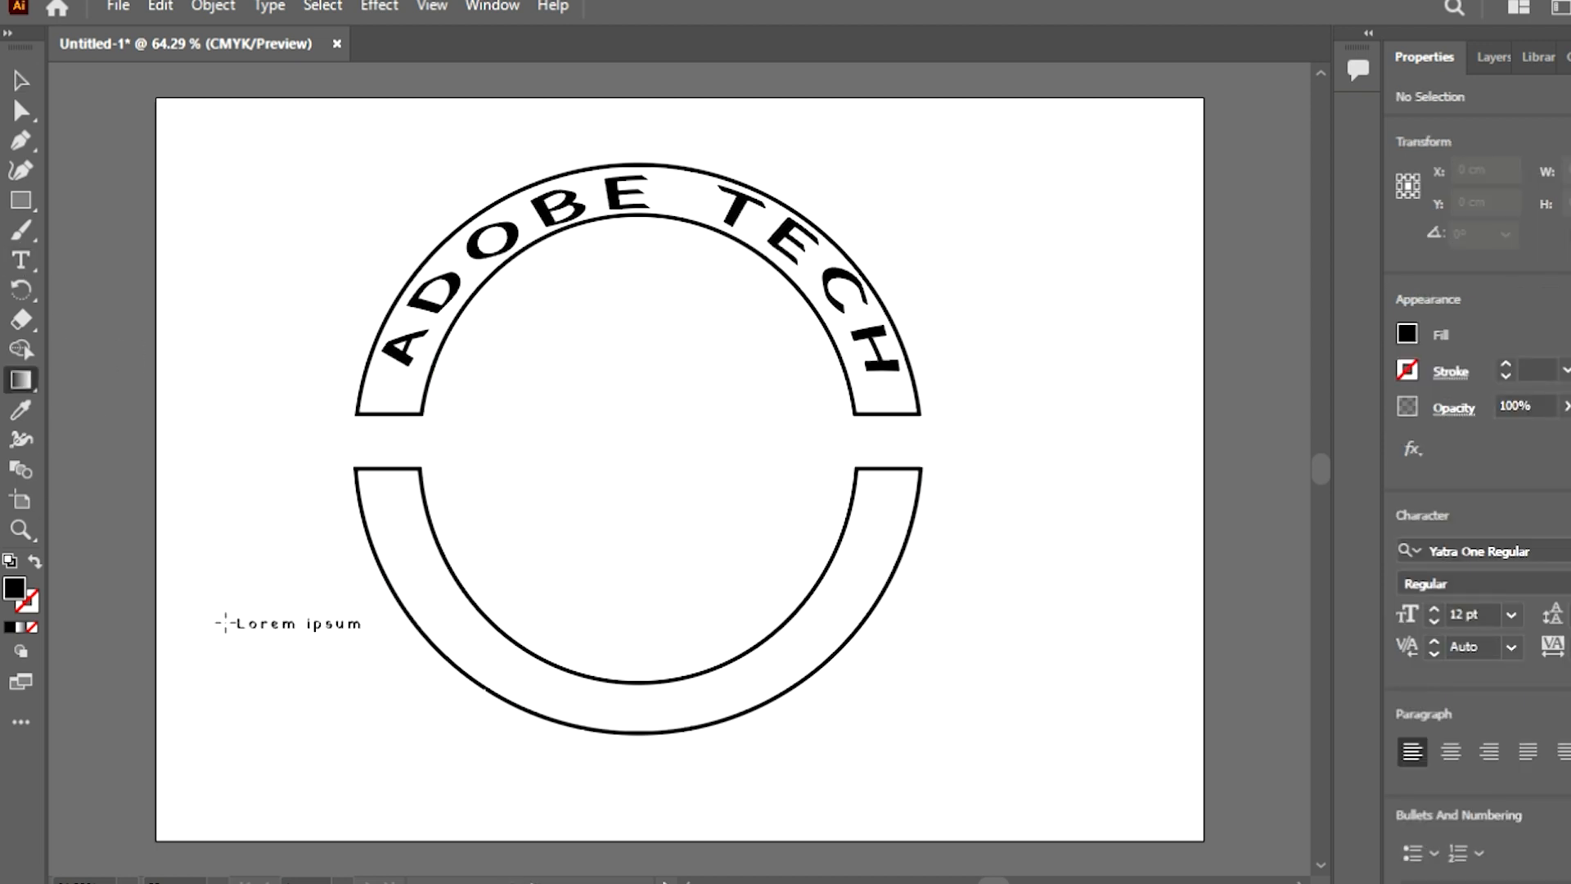
click(22, 260)
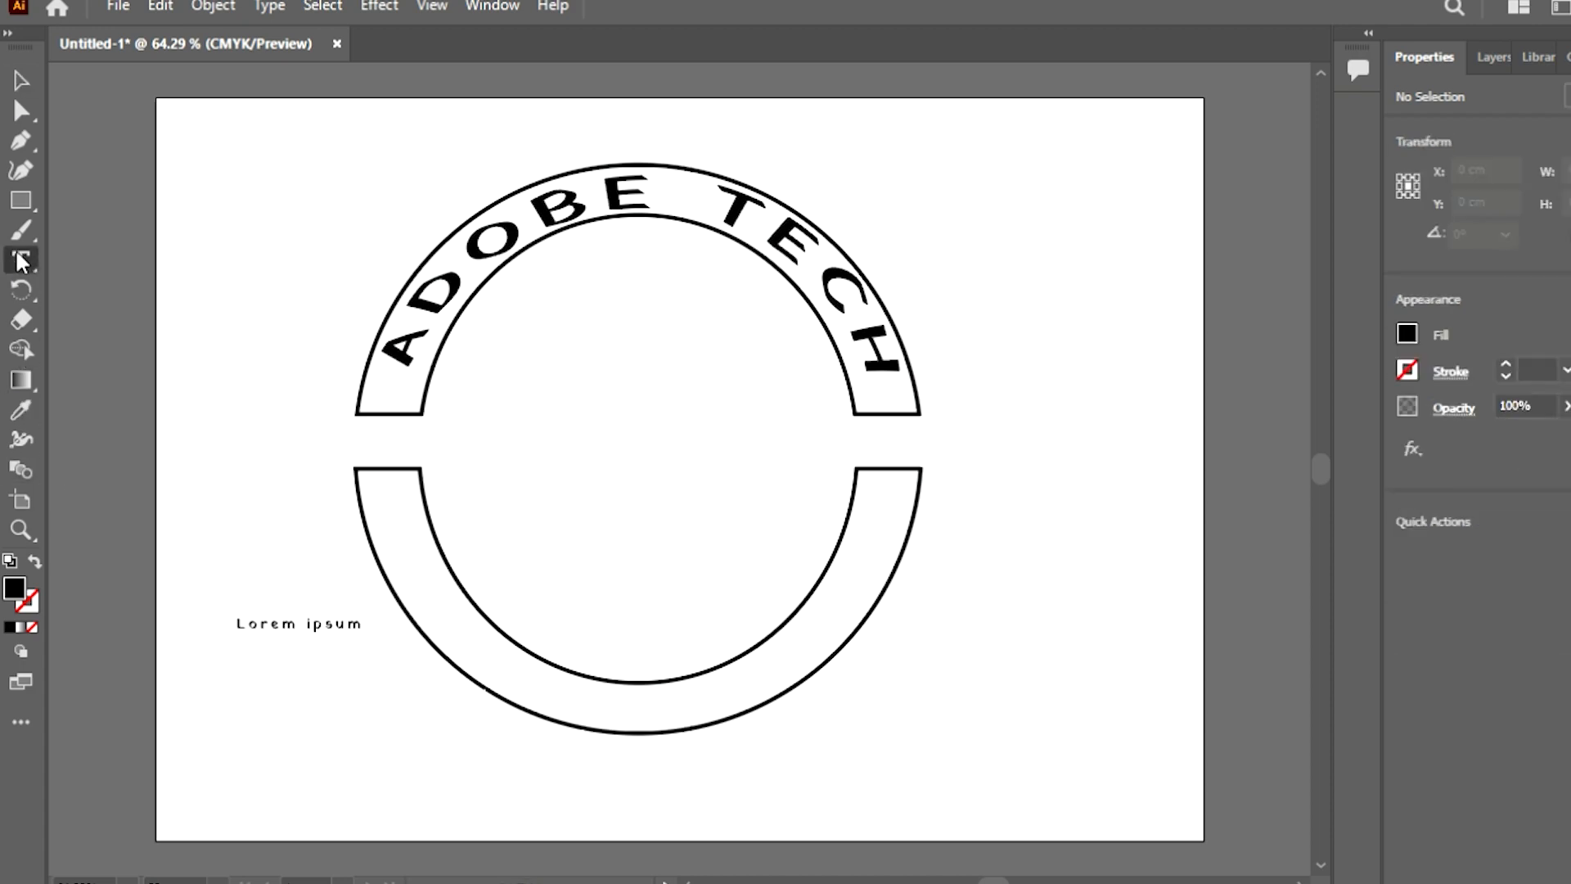
key(ctrl+z)
key(ctrl+z)
Step: Add the text GRAPHICS DESIGNNER near the lower ring half in Nueva Std Bold, scaled to about 21.66 pt
text(GRAPHICS D)
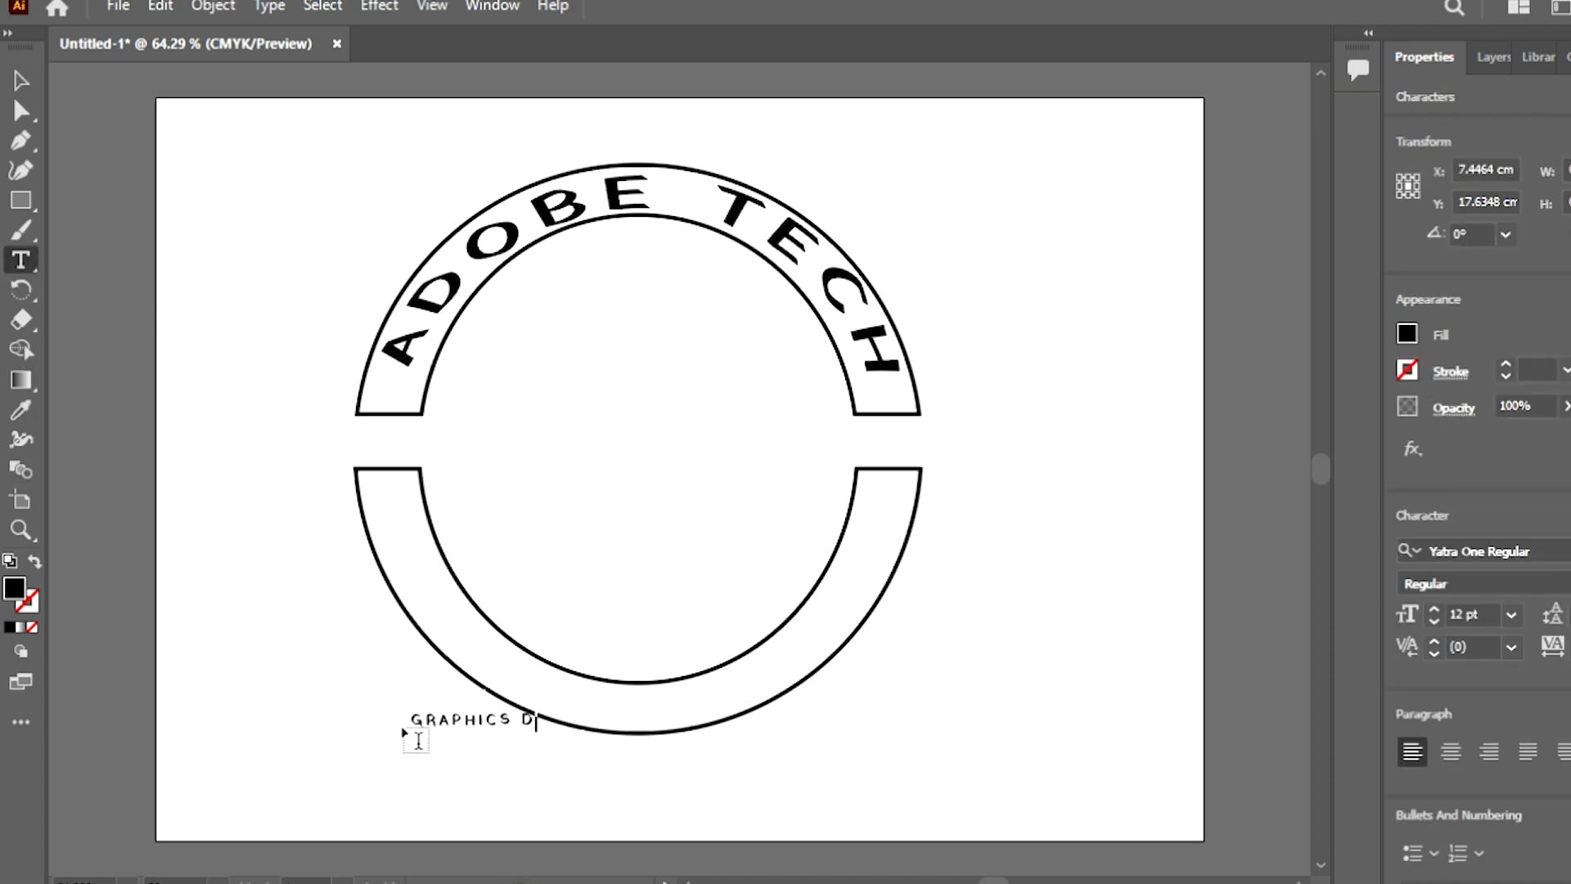
text(ESIGNNER)
key(Escape)
drag(524, 709, 518, 694)
click(1497, 551)
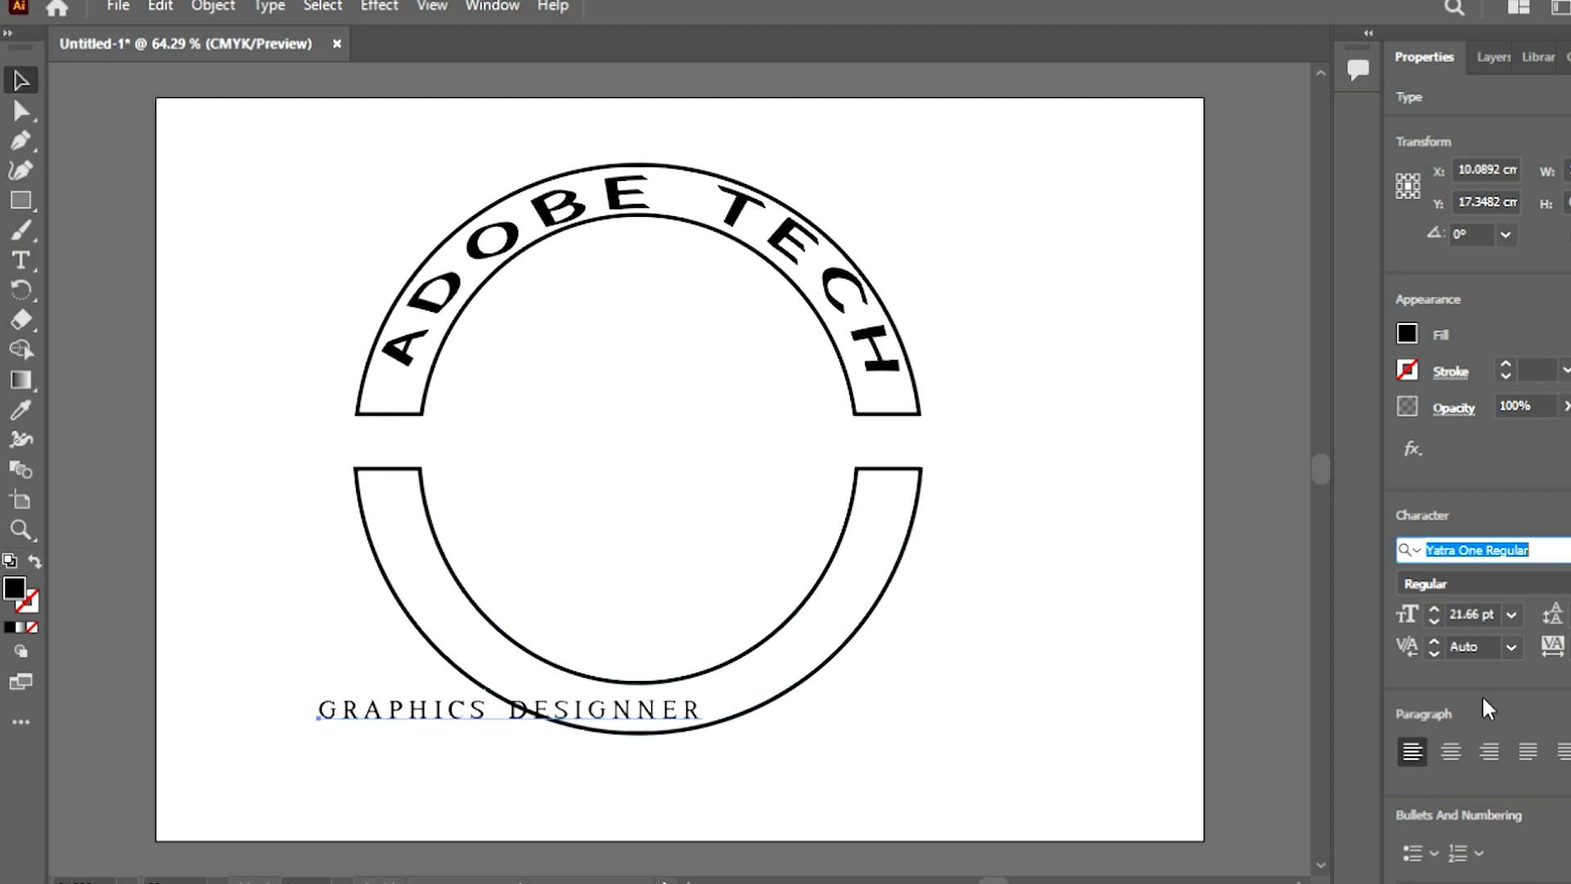
click(1451, 743)
click(360, 6)
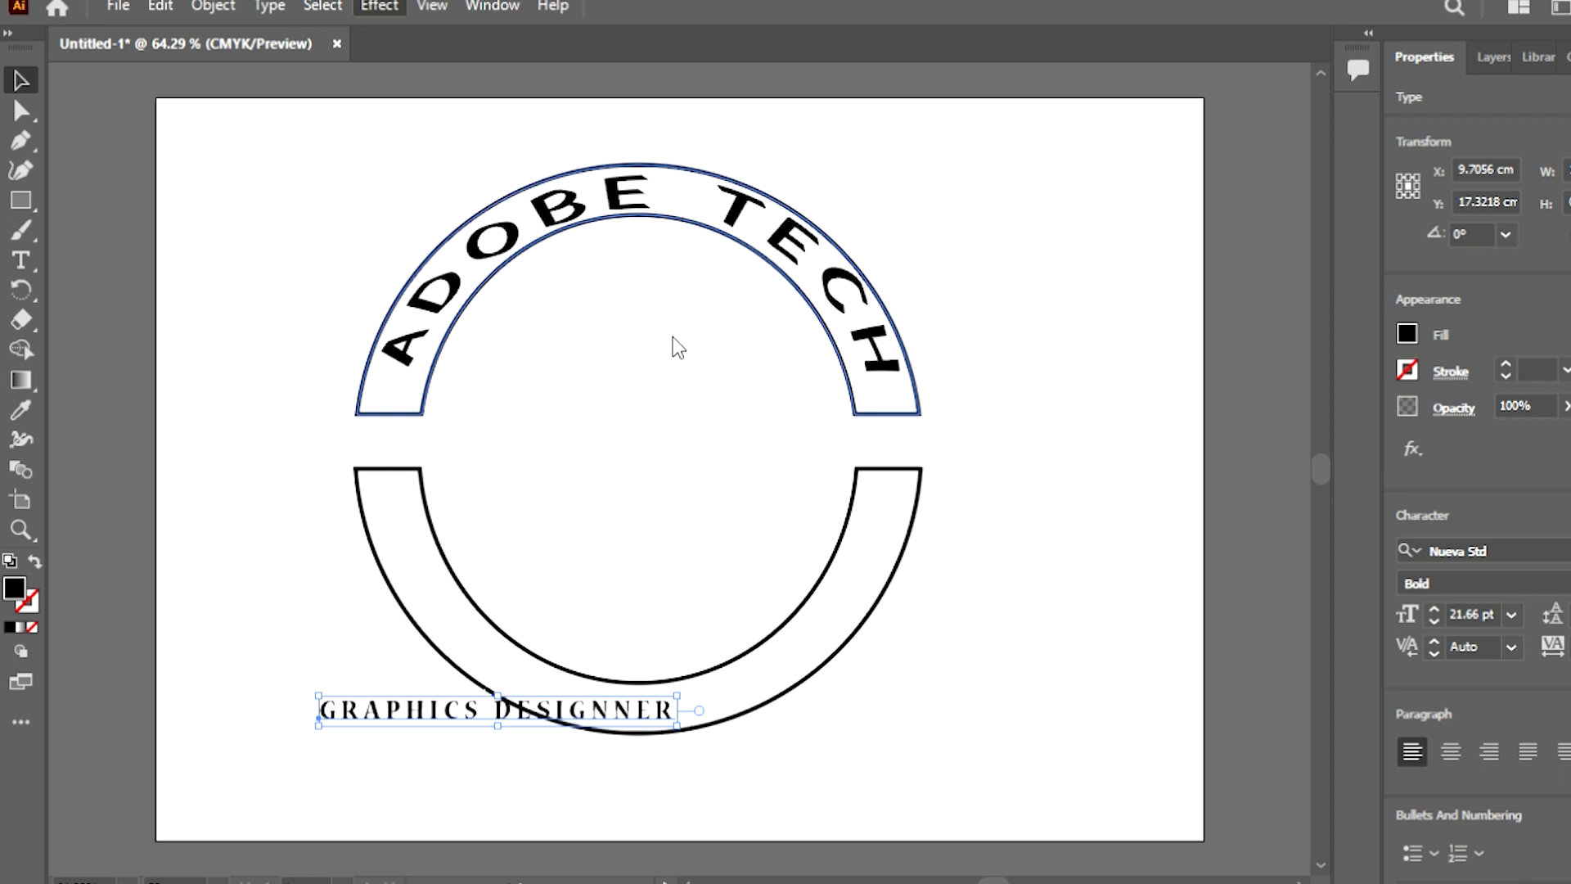
click(671, 334)
drag(1210, 376, 1272, 370)
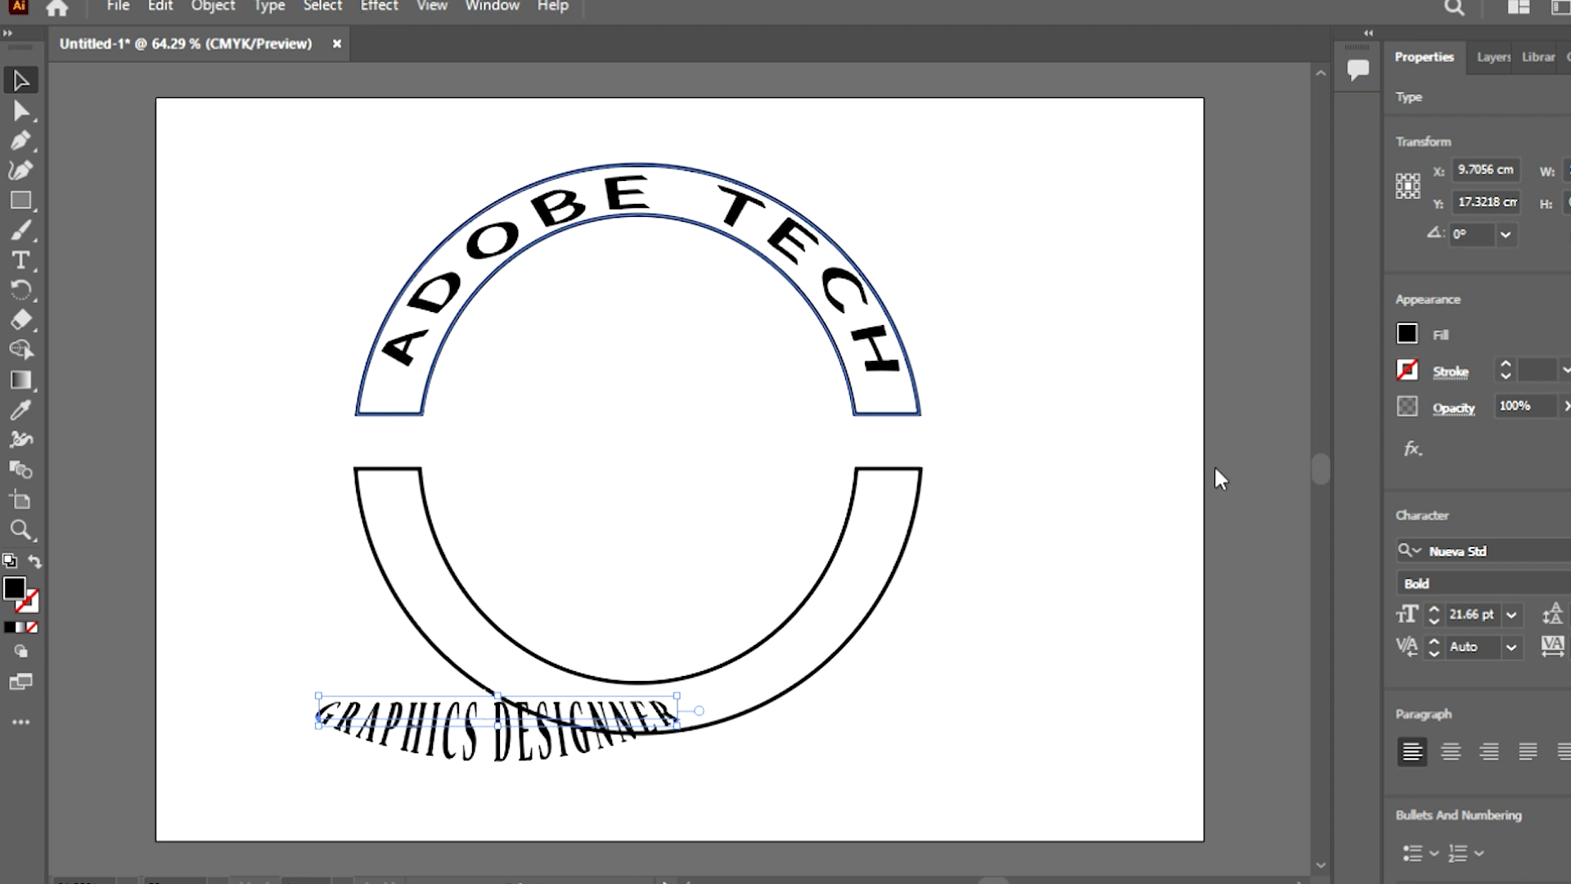
click(1287, 459)
Step: Apply an Arc warp with a downward bend to the GRAPHICS DESIGNNER text
click(379, 6)
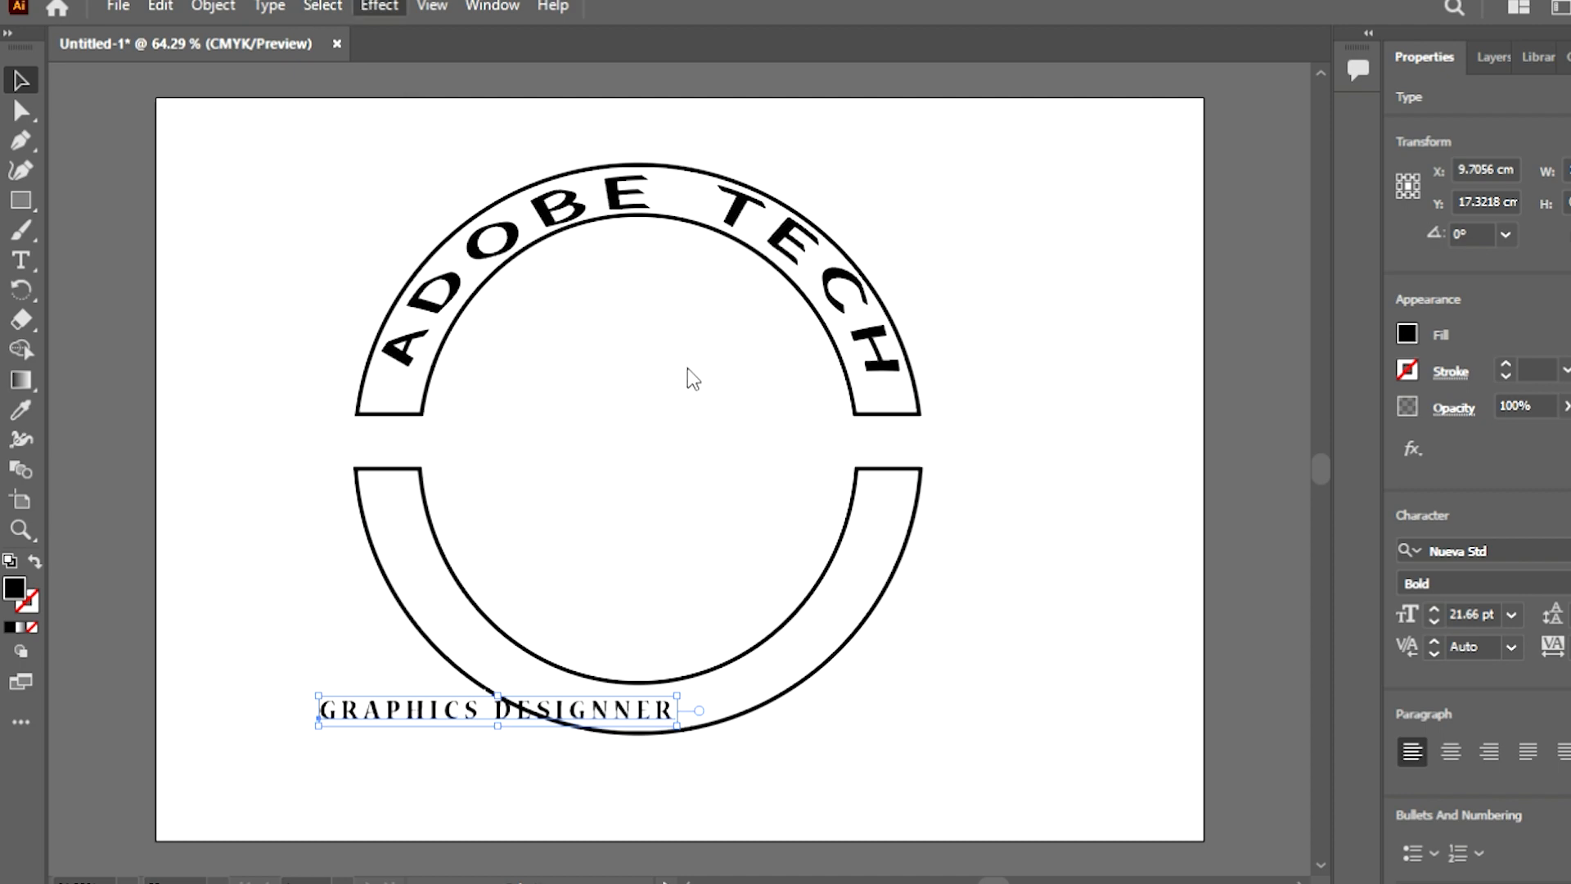
click(682, 325)
drag(1168, 377, 1120, 349)
drag(1204, 378, 1178, 385)
click(1241, 572)
Step: Move the warped GRAPHICS DESIGNNER text onto the lower ring half and bend its Arc warp further to follow the curve
drag(466, 708, 605, 650)
drag(826, 631, 830, 618)
key(ctrl+z)
key(ctrl+z)
key(ctrl+shift+z)
click(378, 6)
click(658, 334)
click(953, 490)
drag(1232, 391, 1214, 386)
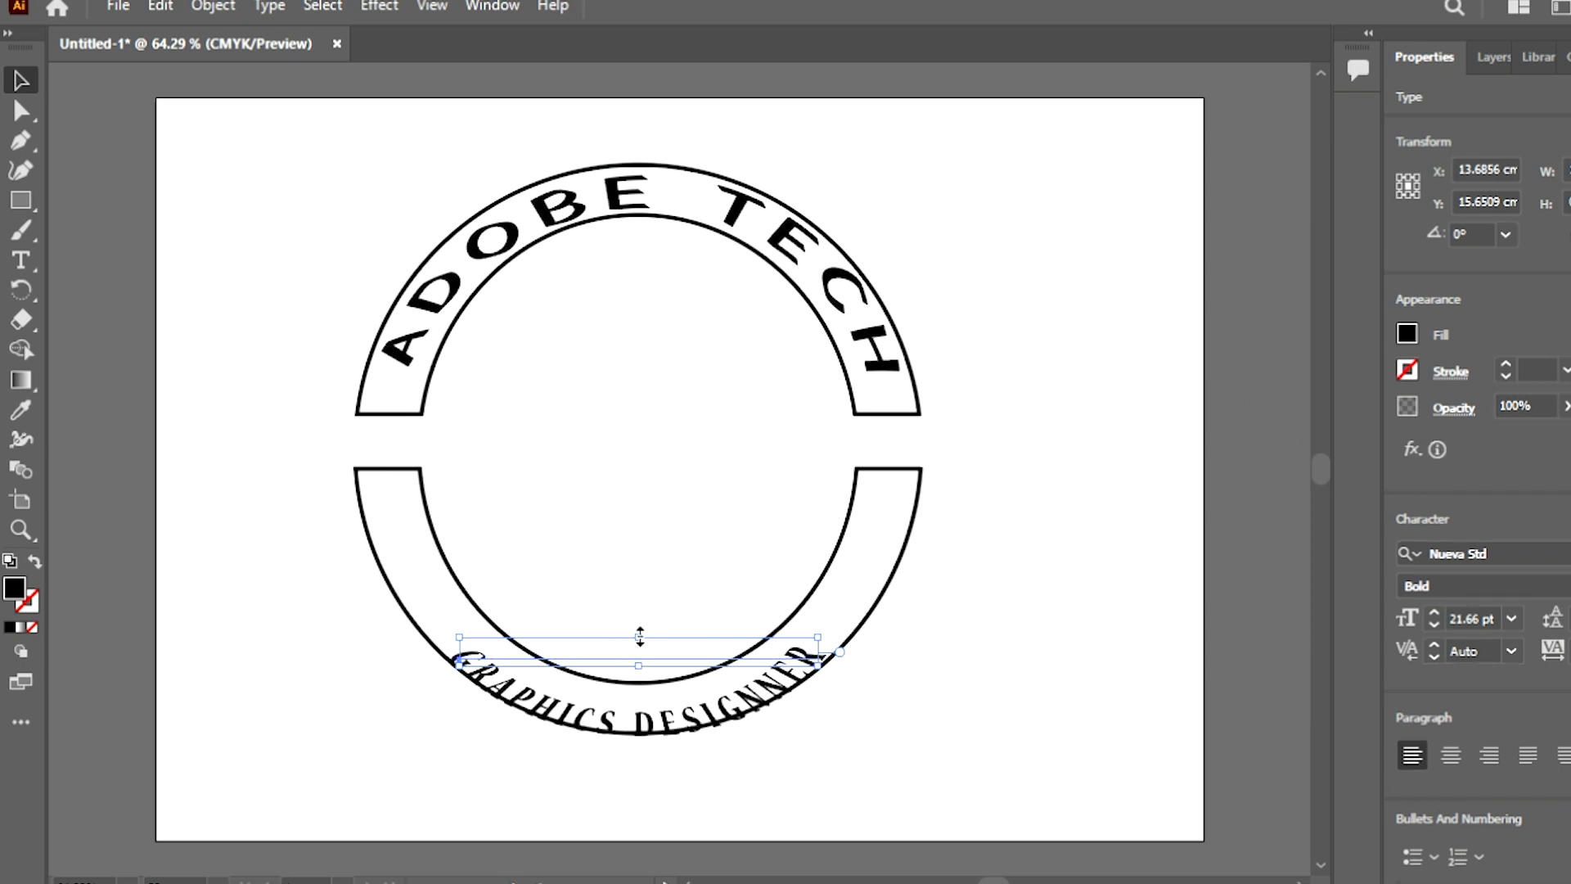
Step: Enlarge the GRAPHICS DESIGNNER text to about 26.25 pt and reposition it over the lower ring half
drag(640, 637, 640, 616)
drag(651, 755, 653, 672)
drag(648, 533, 646, 548)
drag(632, 653, 623, 700)
drag(422, 580, 411, 561)
key(ctrl+z)
Step: Deepen the Arc bend of GRAPHICS DESIGNNER and nudge the text to about X 13.74 cm, Y 14.12 cm inside the lower ring half
click(396, 6)
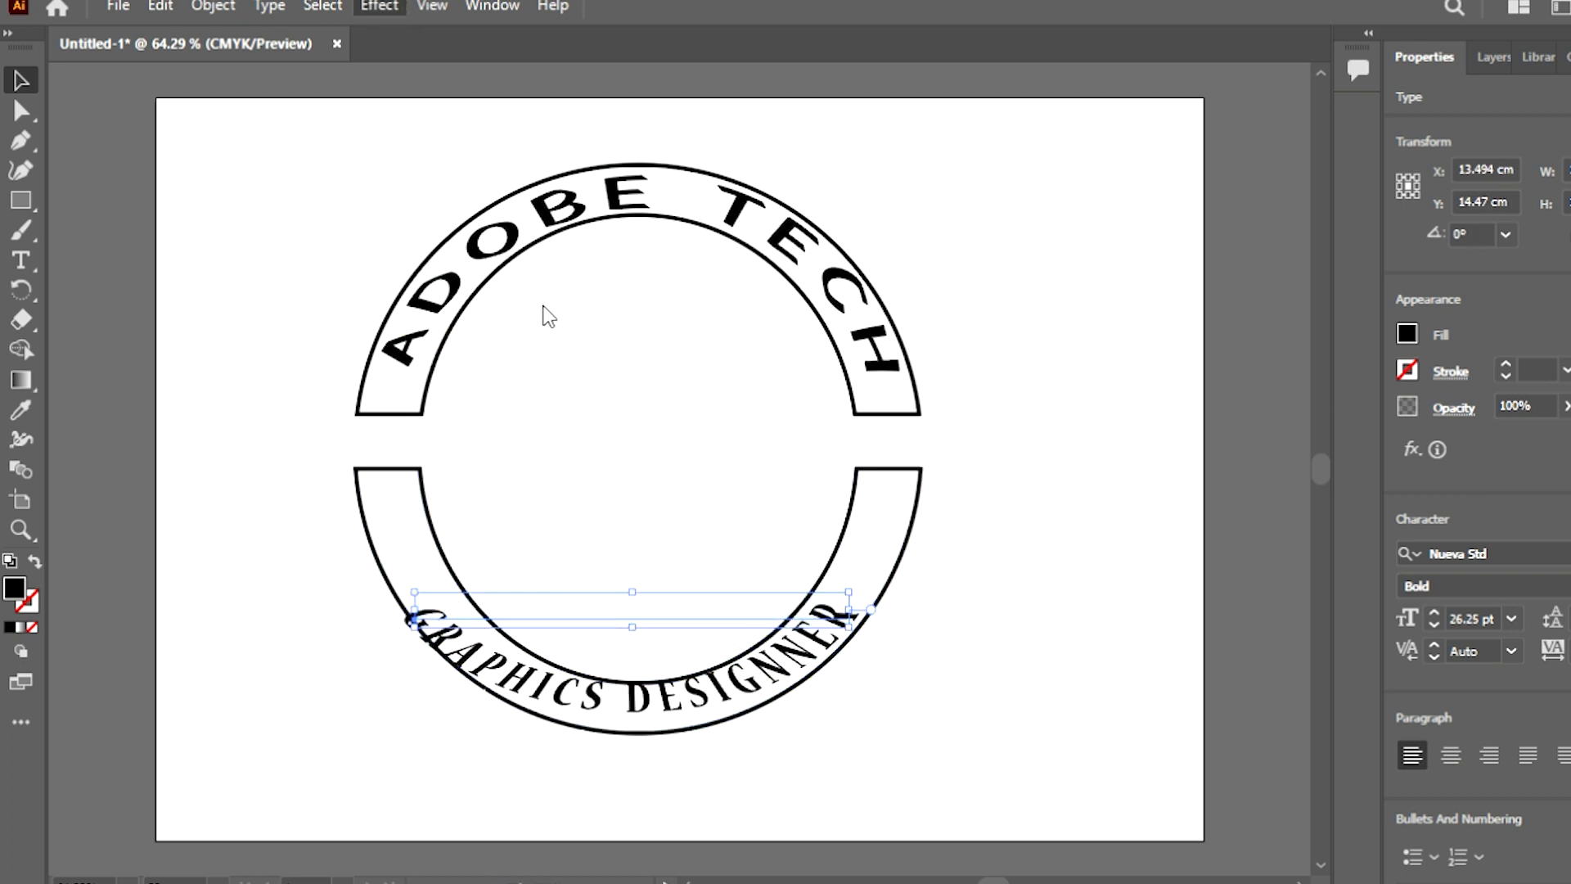
click(727, 398)
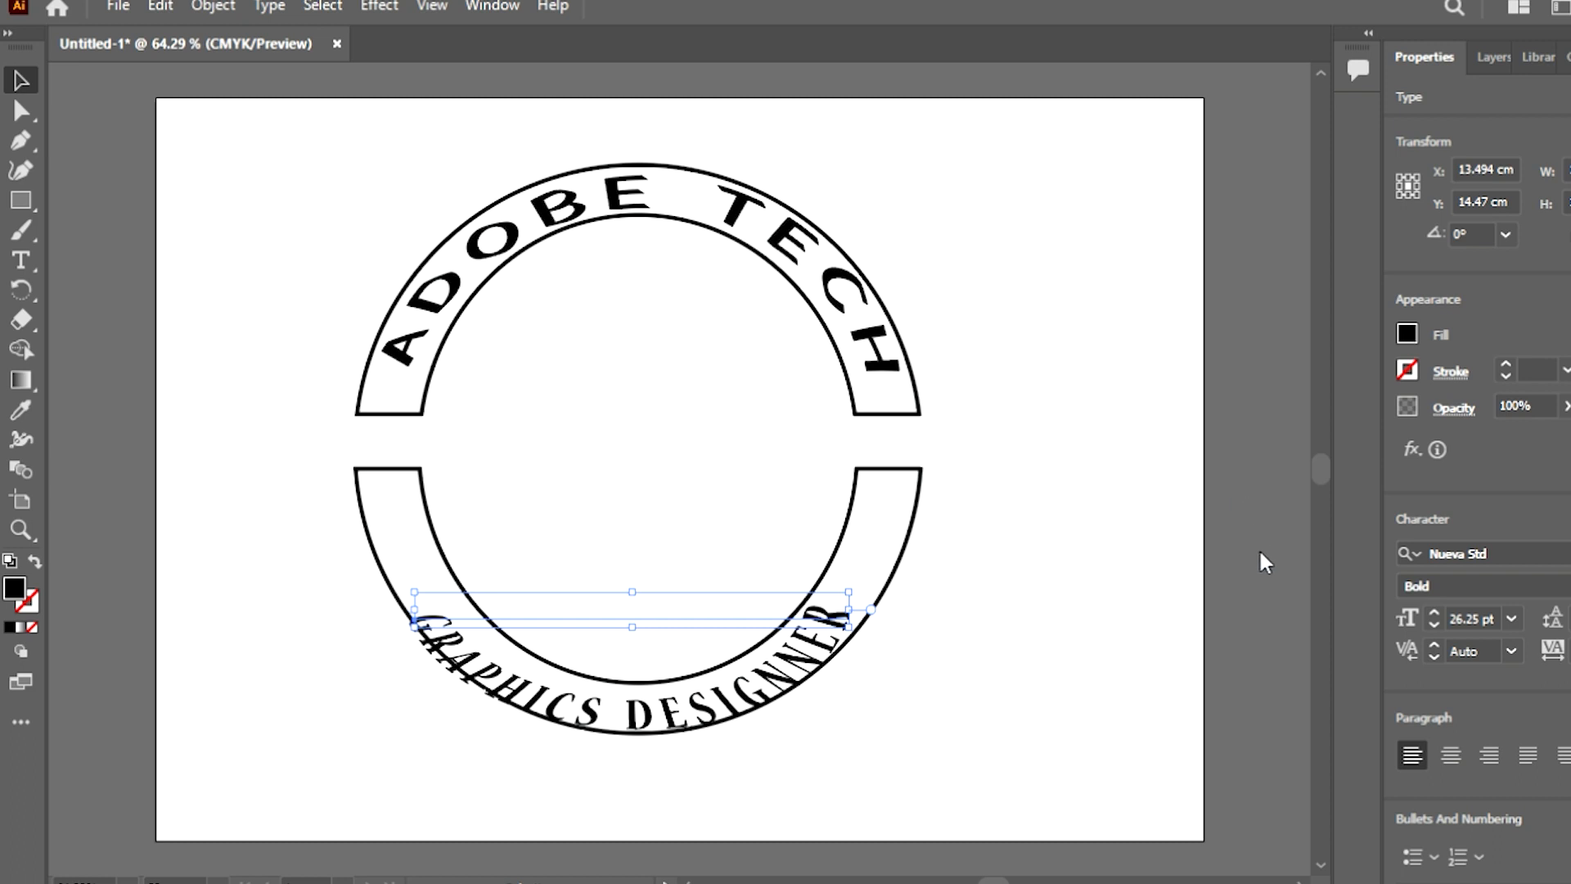
key(Up)
key(Up)
key(Up)
key(Up)
key(Up)
key(Up)
key(Up)
key(Right)
key(Right)
key(Right)
key(Right)
key(Right)
key(Right)
key(Right)
key(Right)
key(Right)
key(Right)
key(Up)
key(Up)
key(Up)
key(Left)
key(Left)
key(Left)
Step: Try tighter letter spacing on the arched GRAPHICS DESIGNNER text and widen it again
click(917, 712)
click(727, 694)
key(alt+Left)
key(alt+Left)
key(alt+Left)
key(alt+Left)
key(alt+Left)
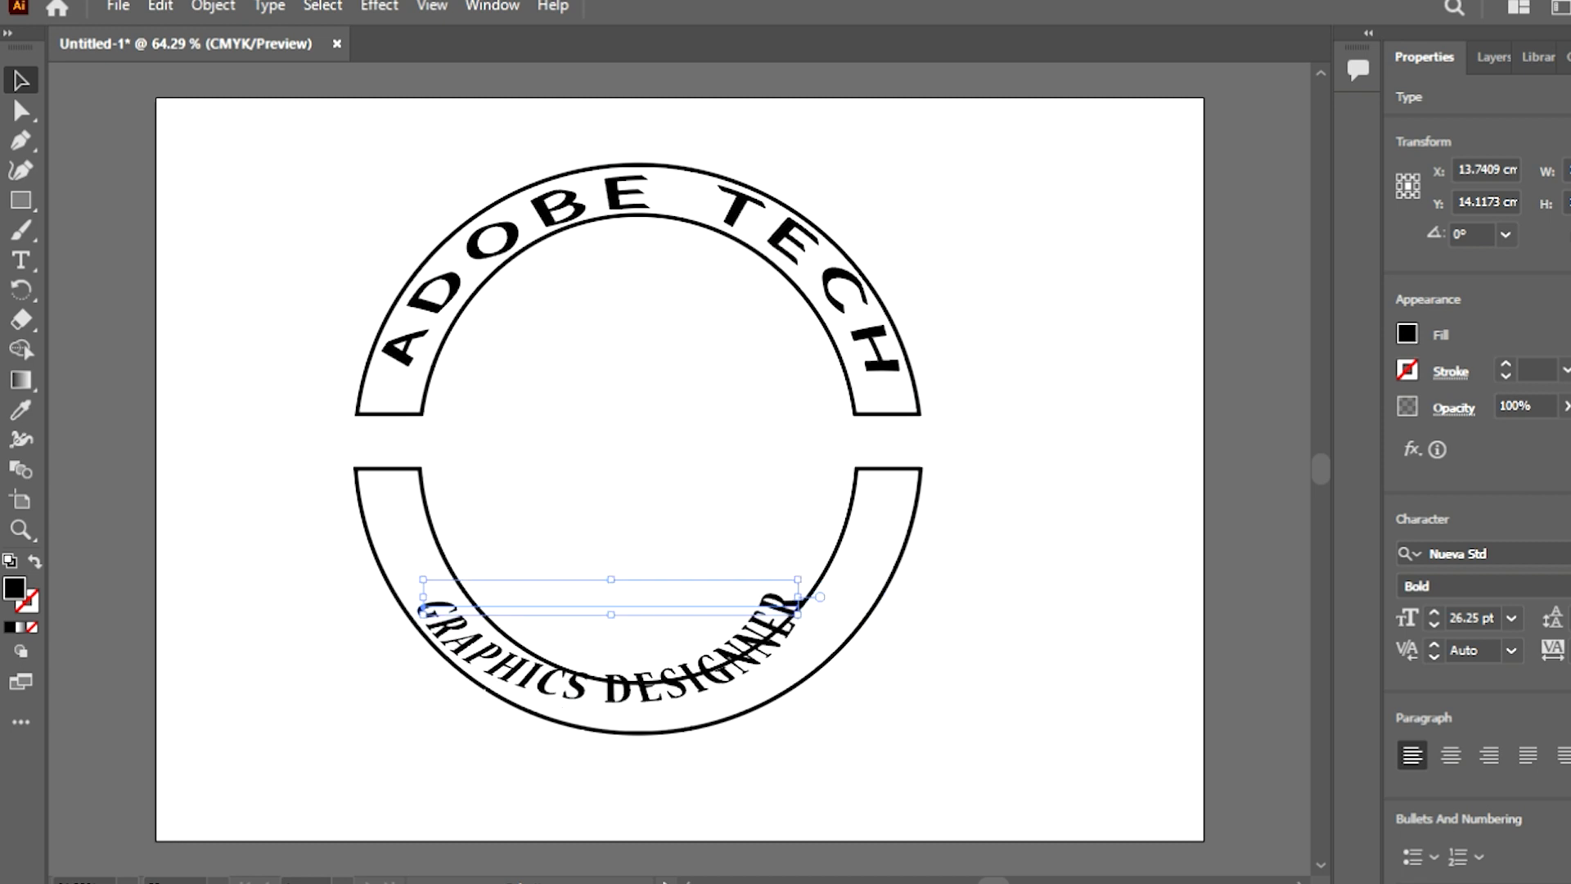
key(alt+Right)
key(alt+Right)
key(alt+Right)
key(alt+Right)
key(alt+Right)
key(alt+Right)
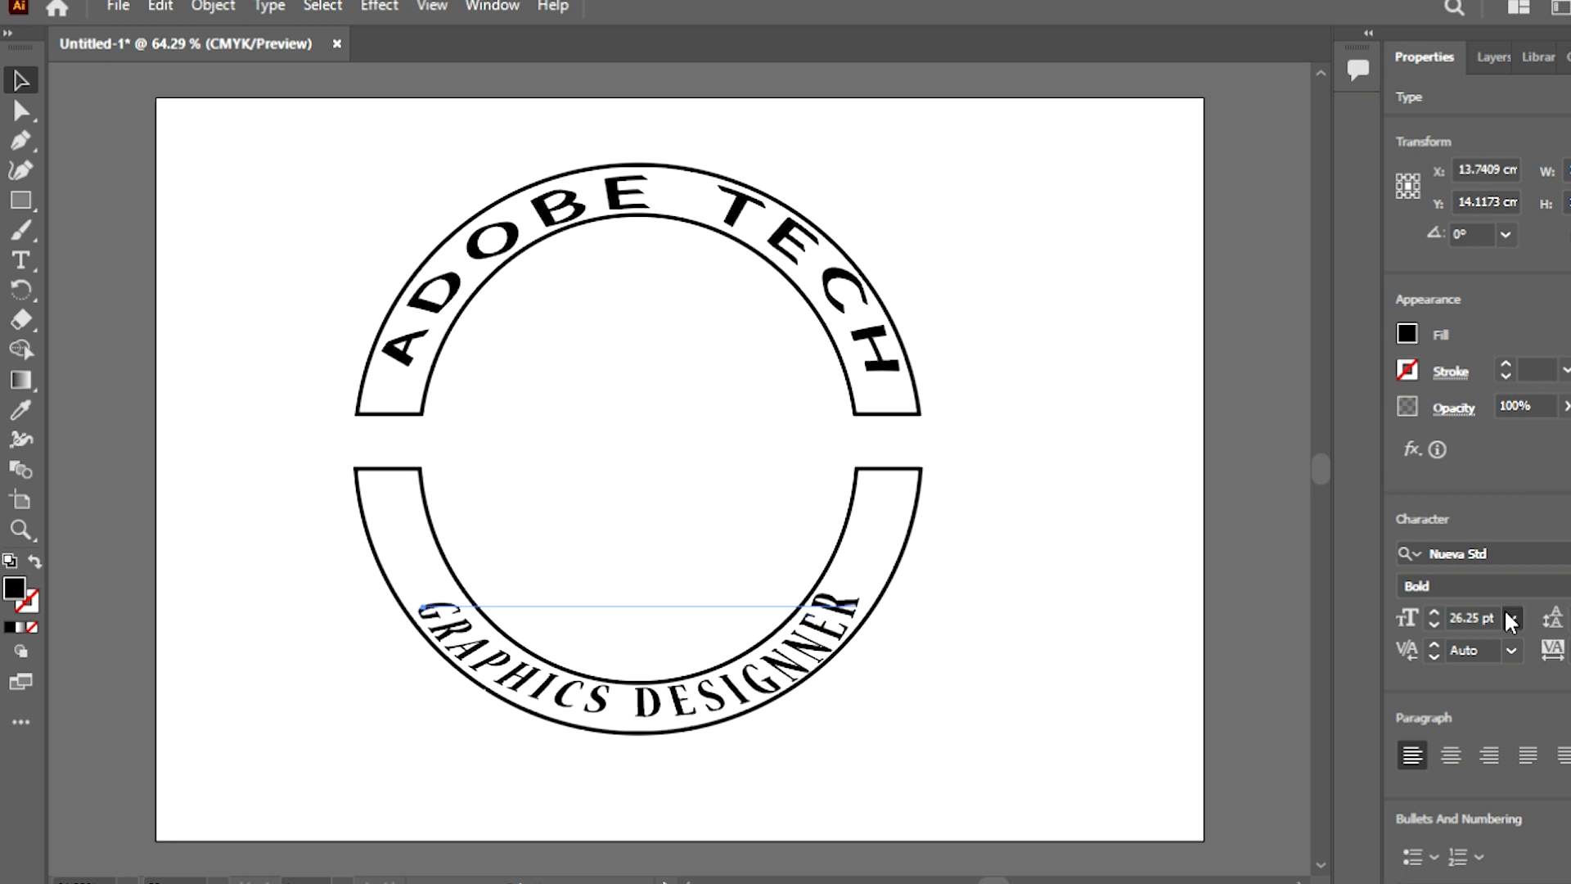
Step: Preview alternative fonts on the arched GRAPHICS DESIGNNER text
click(1158, 438)
click(1124, 495)
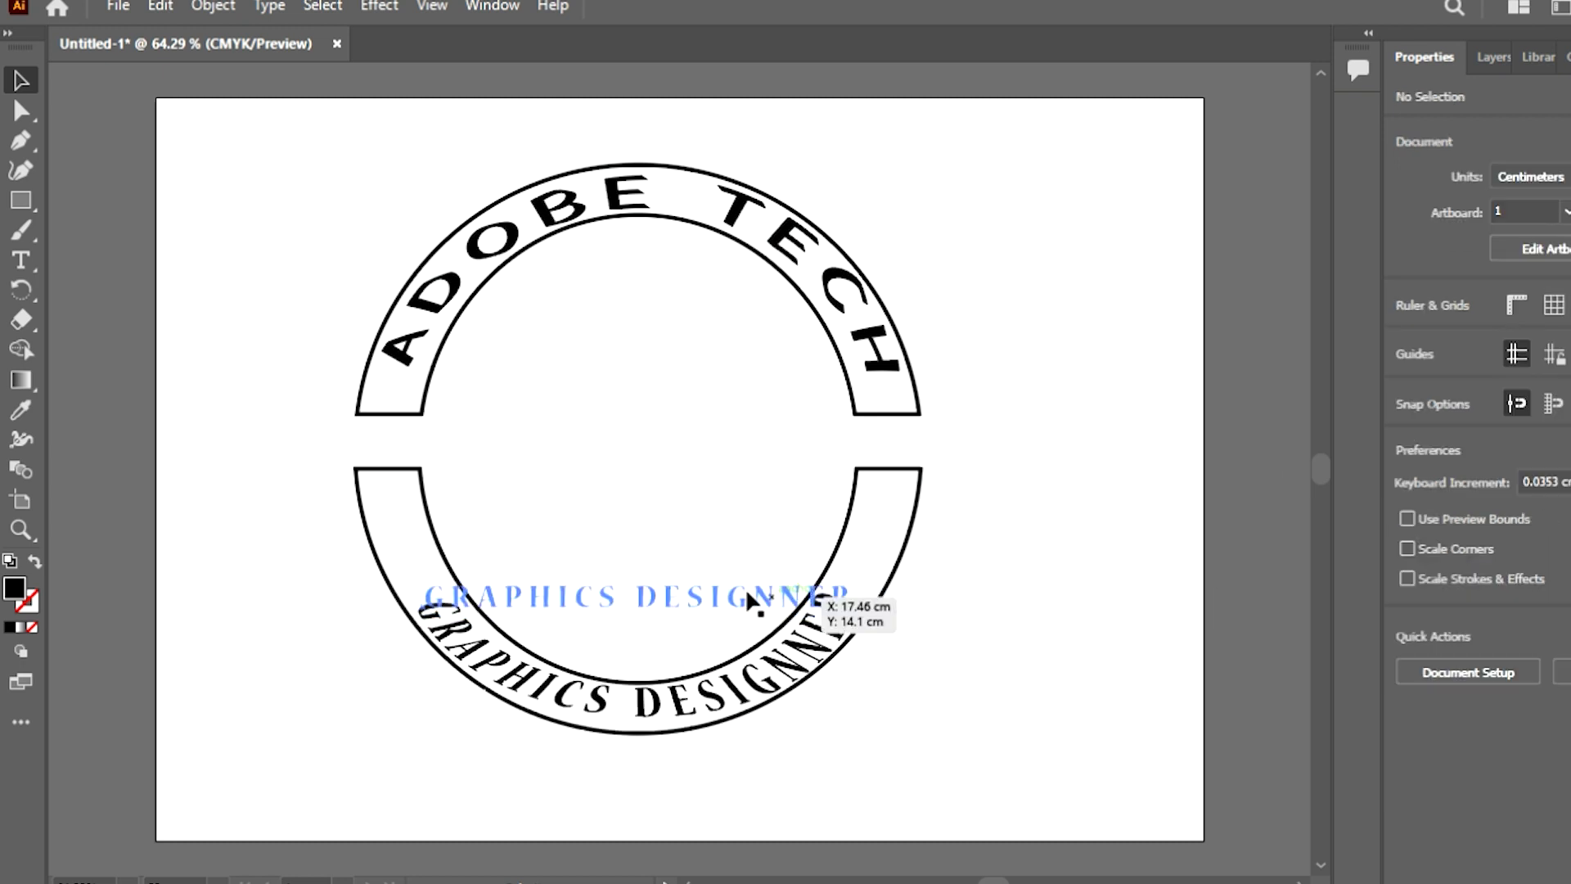
click(792, 668)
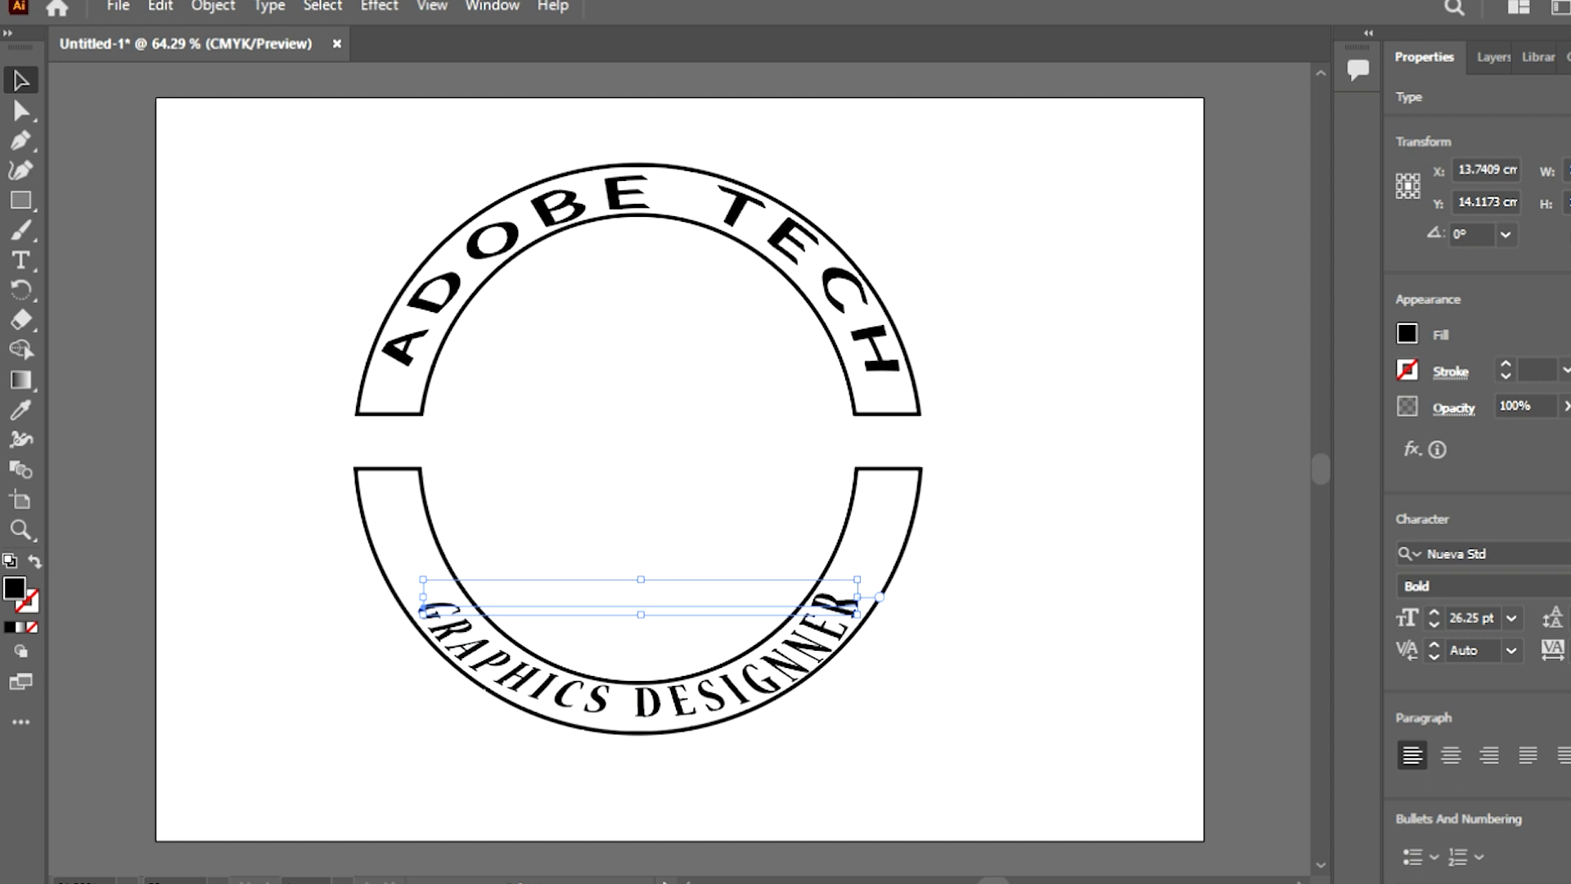
click(1559, 553)
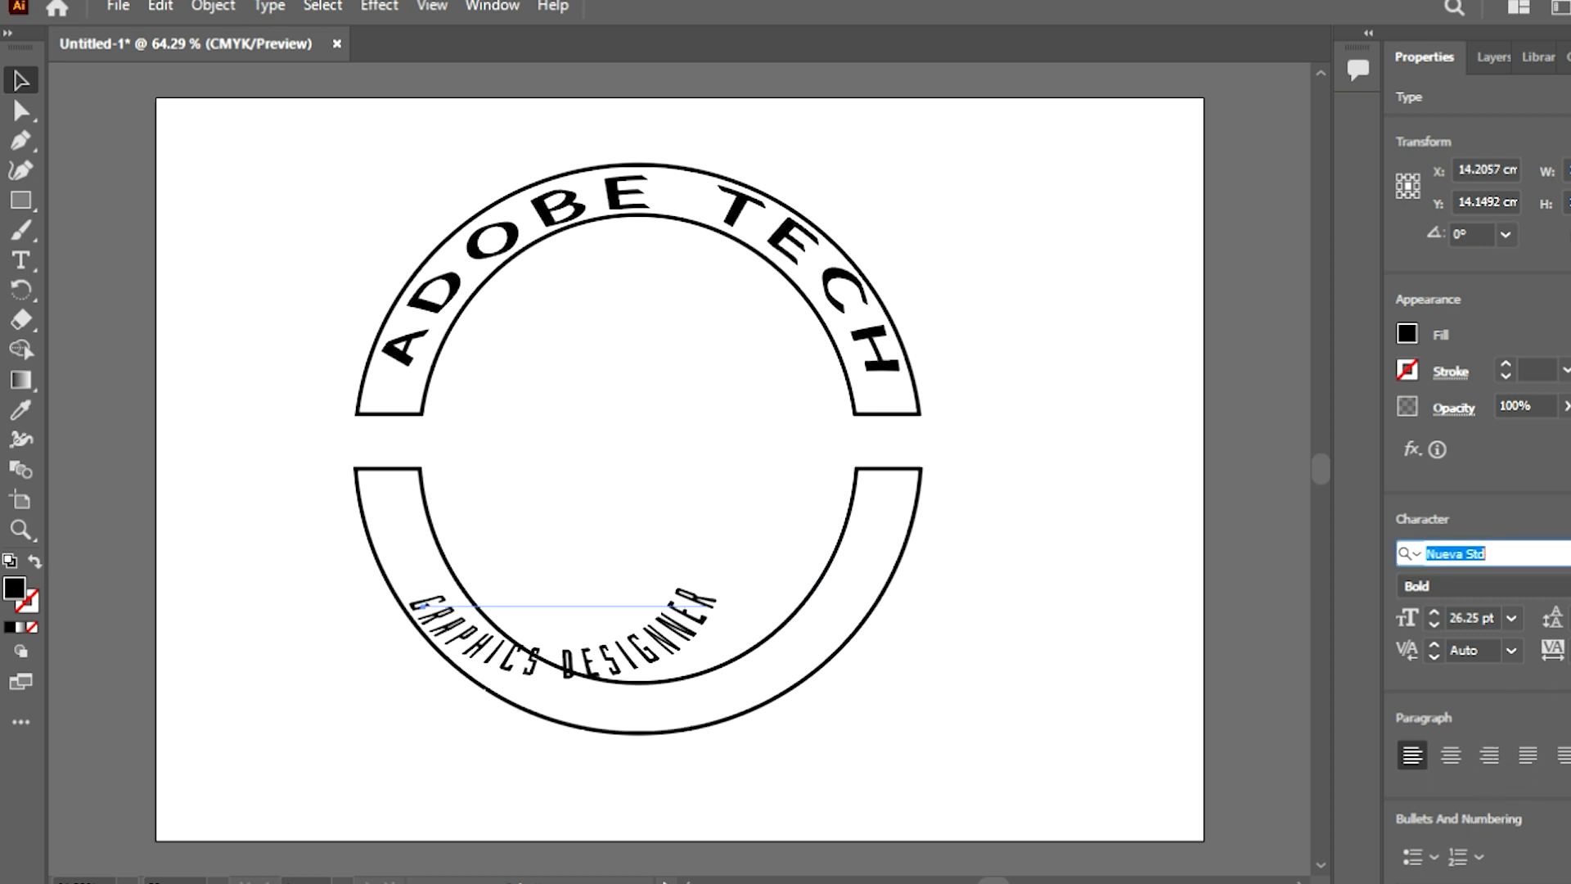
click(1054, 528)
click(1252, 388)
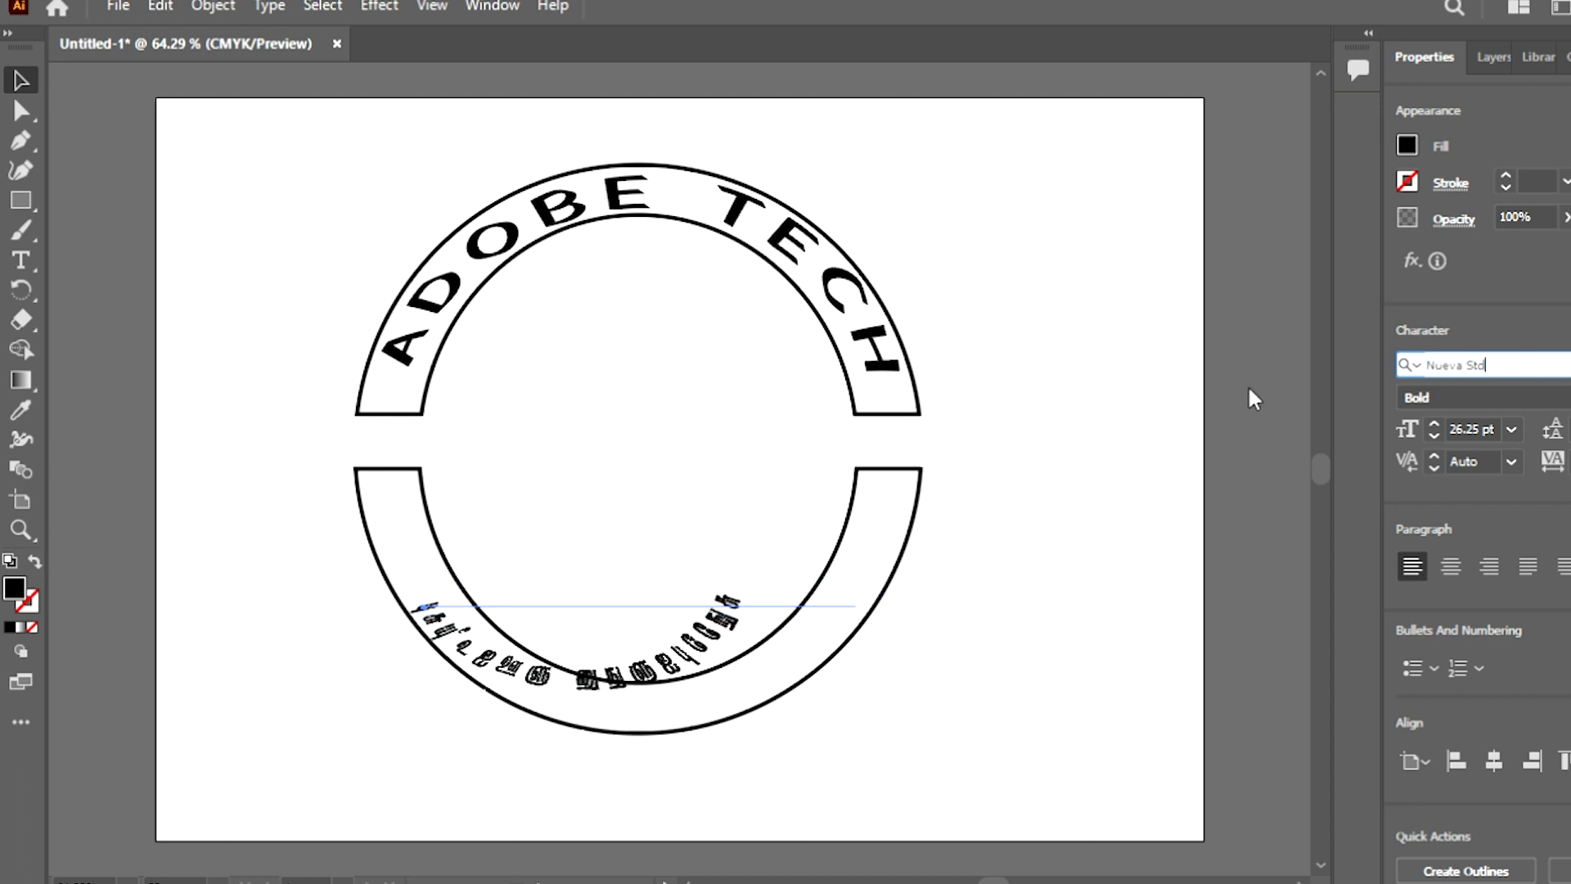
Step: Add the text UN in the empty middle of the ring
key(t)
click(540, 424)
key(BackSpace)
key(Escape)
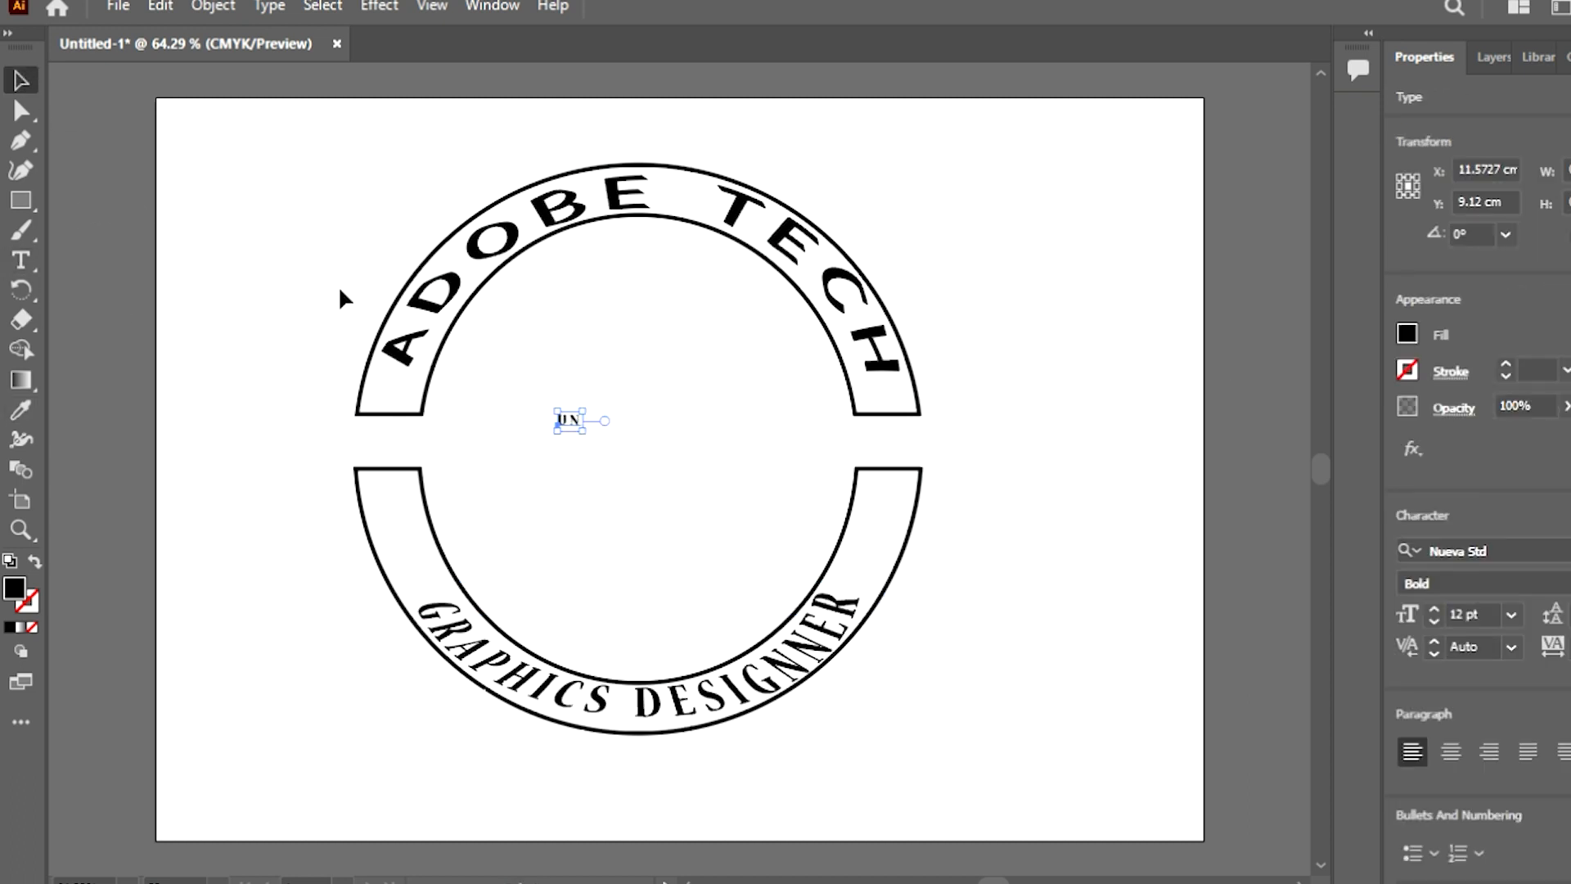
Step: Enlarge the UN text to about 204.84 pt and place it in the middle of the ring
drag(568, 436, 579, 628)
drag(604, 488, 676, 488)
drag(642, 410, 647, 278)
drag(524, 388, 591, 390)
drag(978, 451, 857, 449)
drag(707, 418, 720, 420)
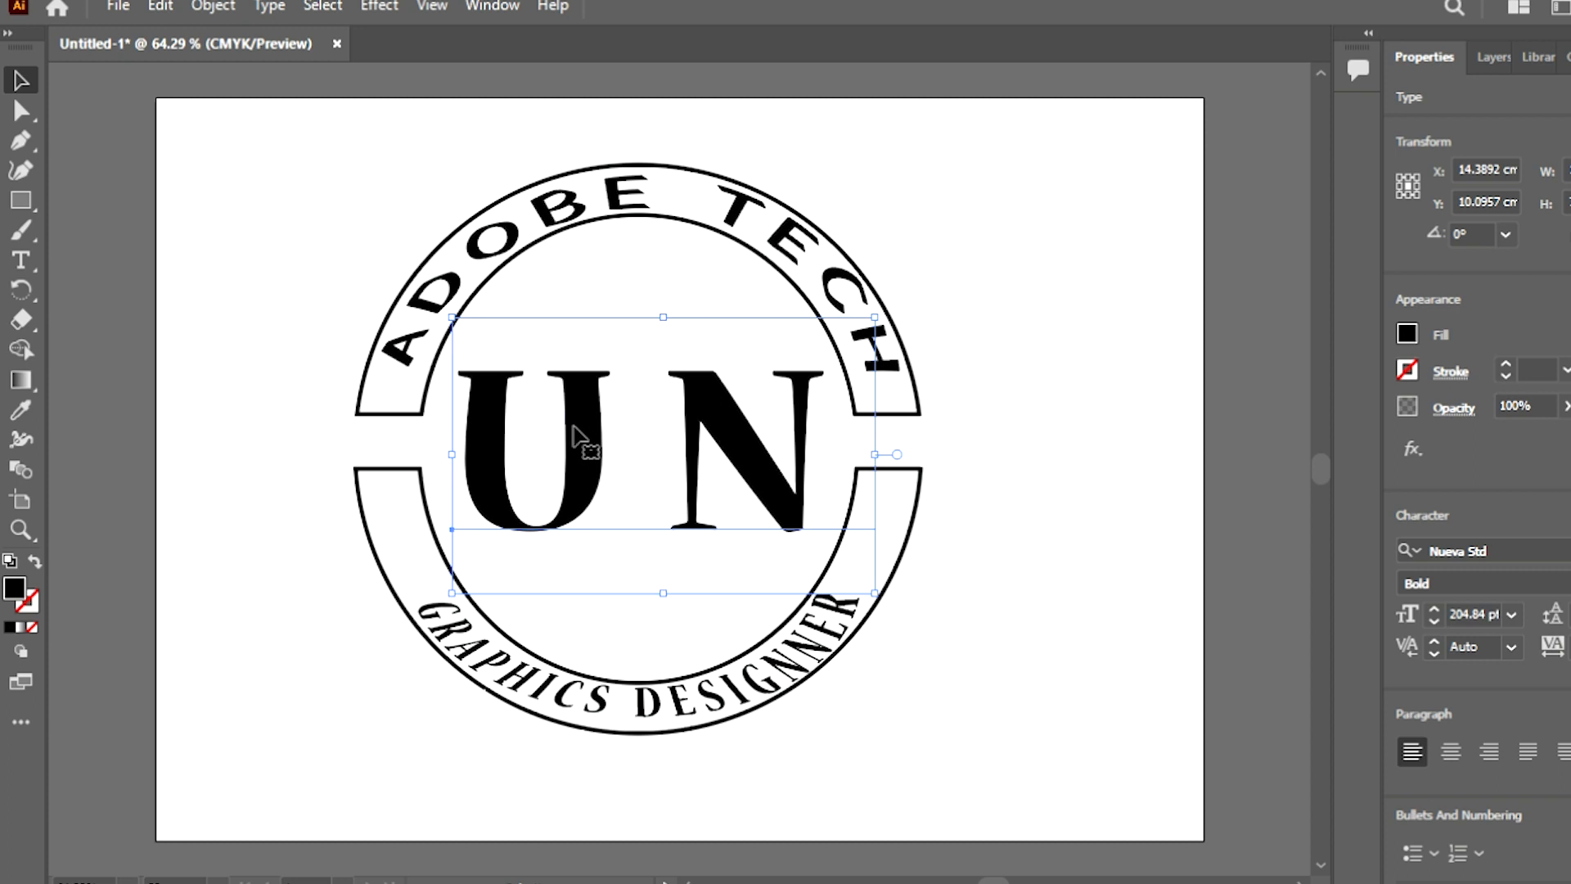
click(342, 283)
key(ctrl+a)
key(ctrl+g)
key(ctrl+shift+g)
drag(712, 416, 714, 418)
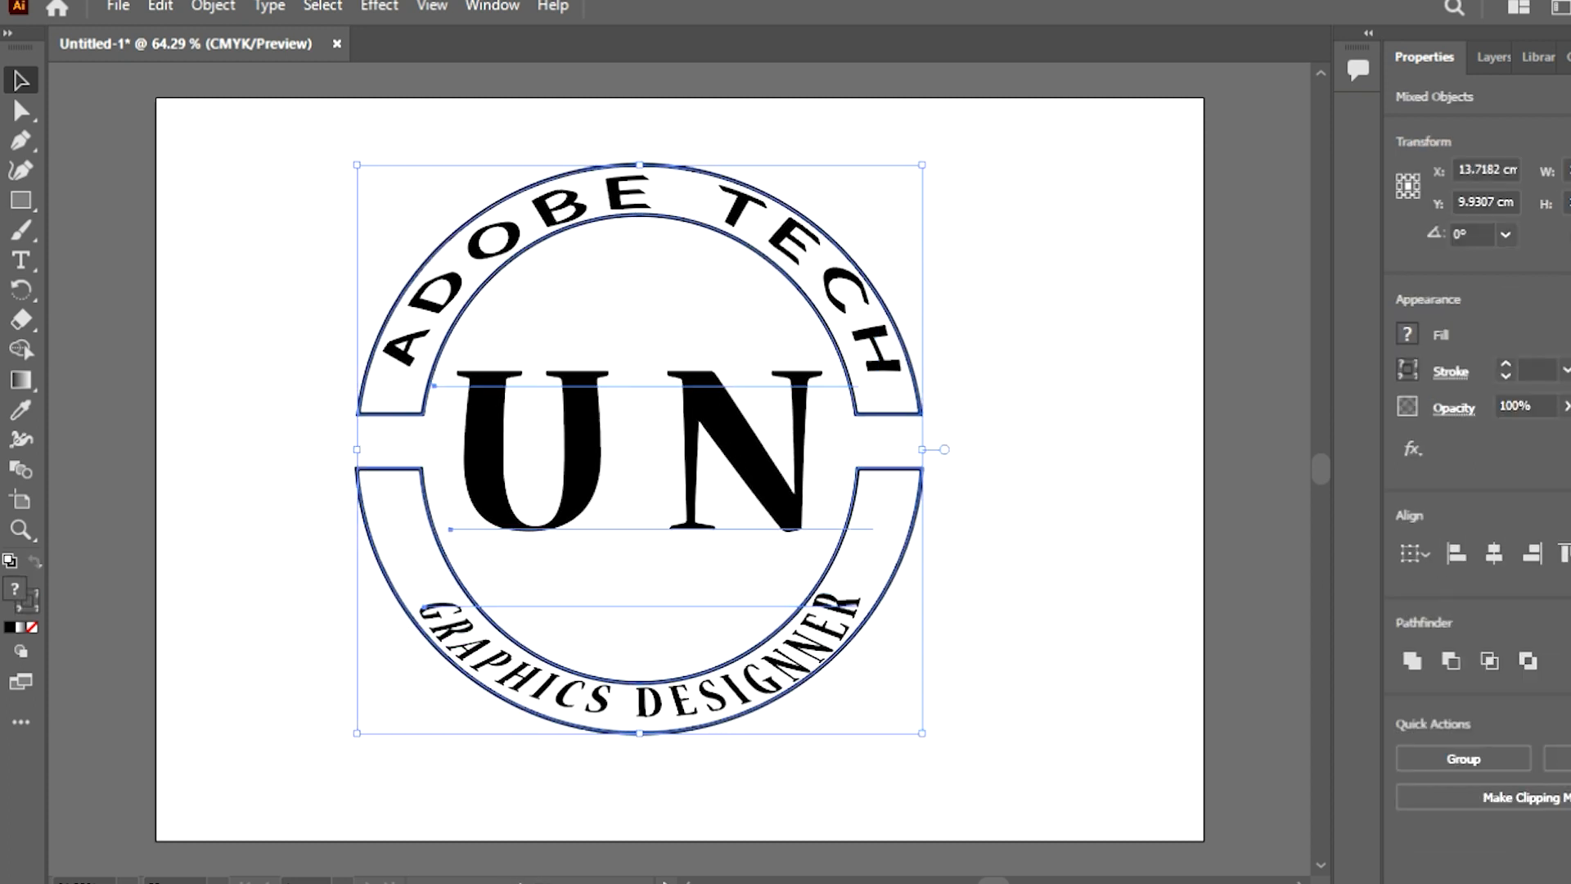
click(997, 533)
Step: Change the font of the UN text to Arbutus Regular
click(751, 474)
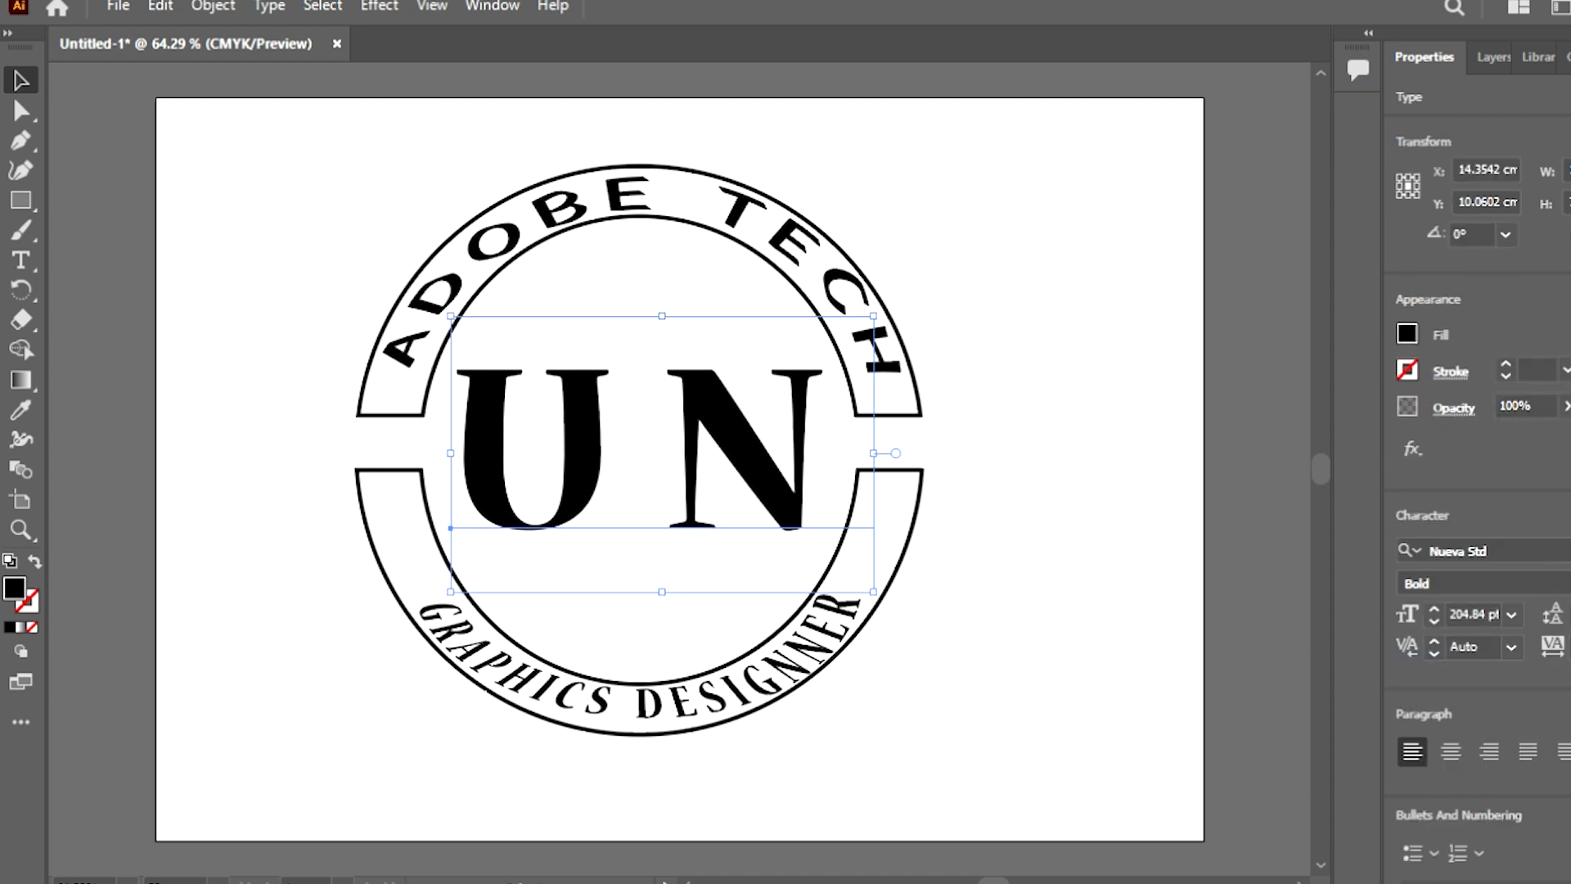
click(1559, 550)
scroll(1428, 709, down, 4)
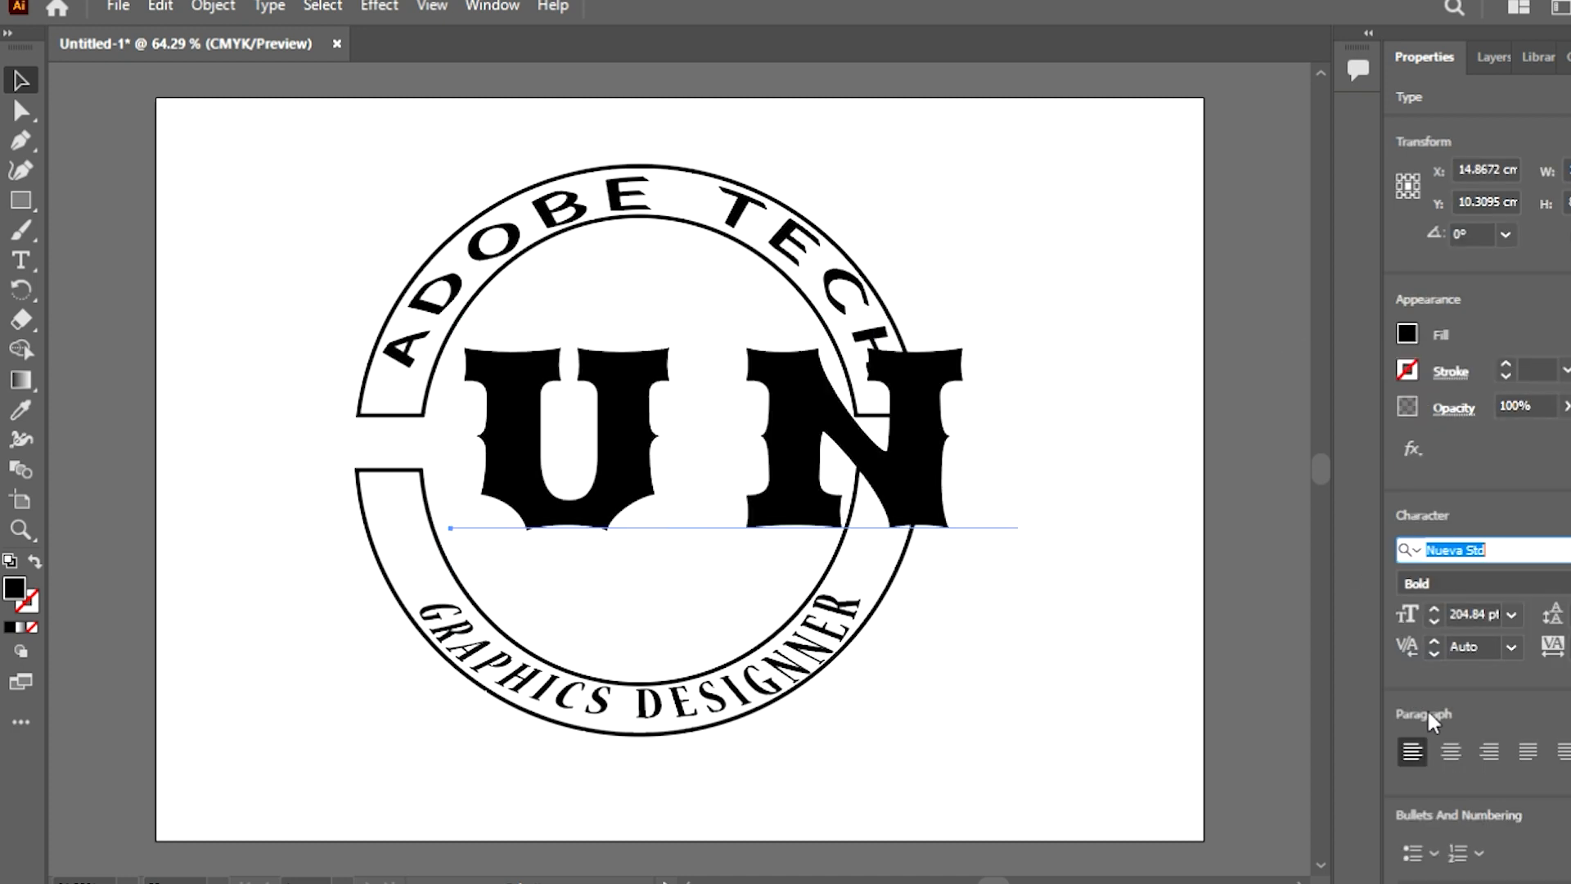
click(1427, 708)
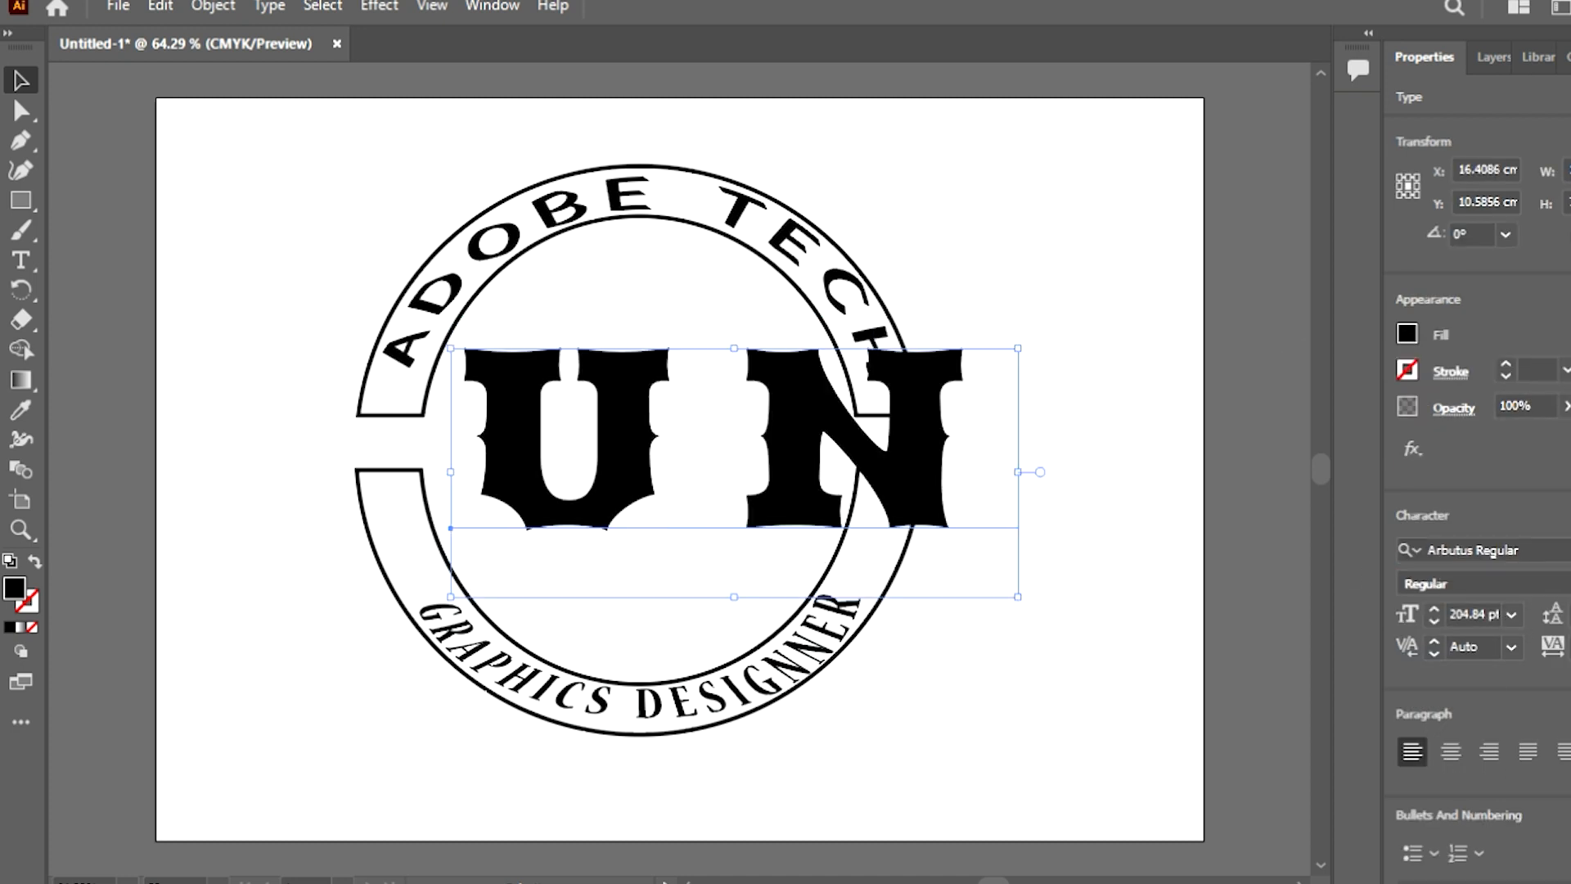
Step: Change the UN text's font to Trajan Color Concept and scale it down to about 188.66 pt to fit the ring
click(1559, 550)
scroll(1408, 779, down, 2)
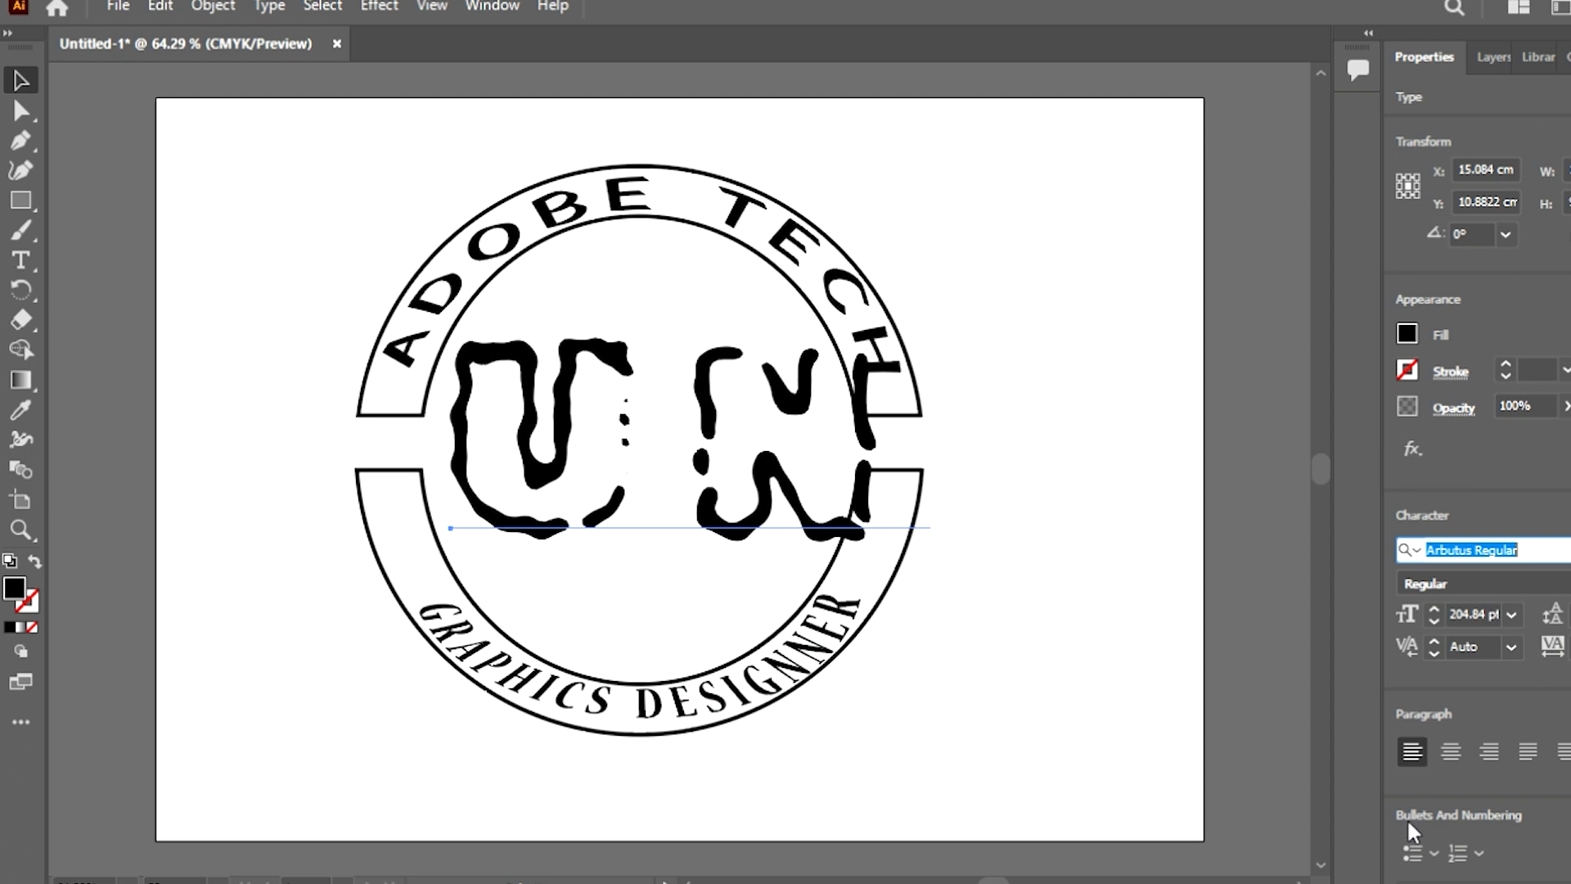
scroll(1402, 816, down, 2)
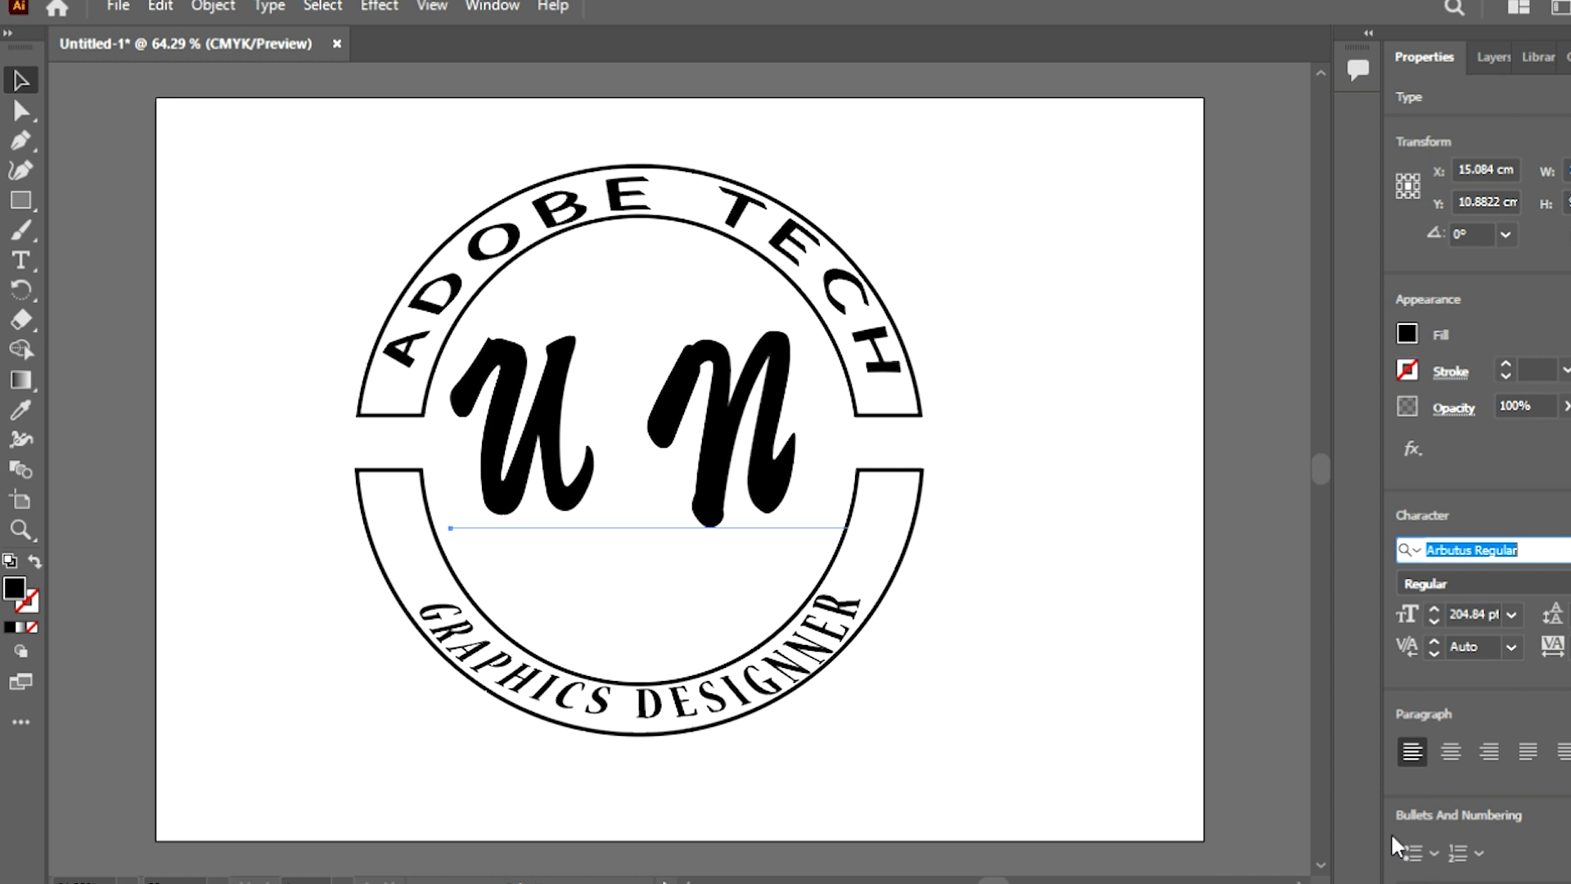
click(1412, 783)
drag(1002, 455, 871, 449)
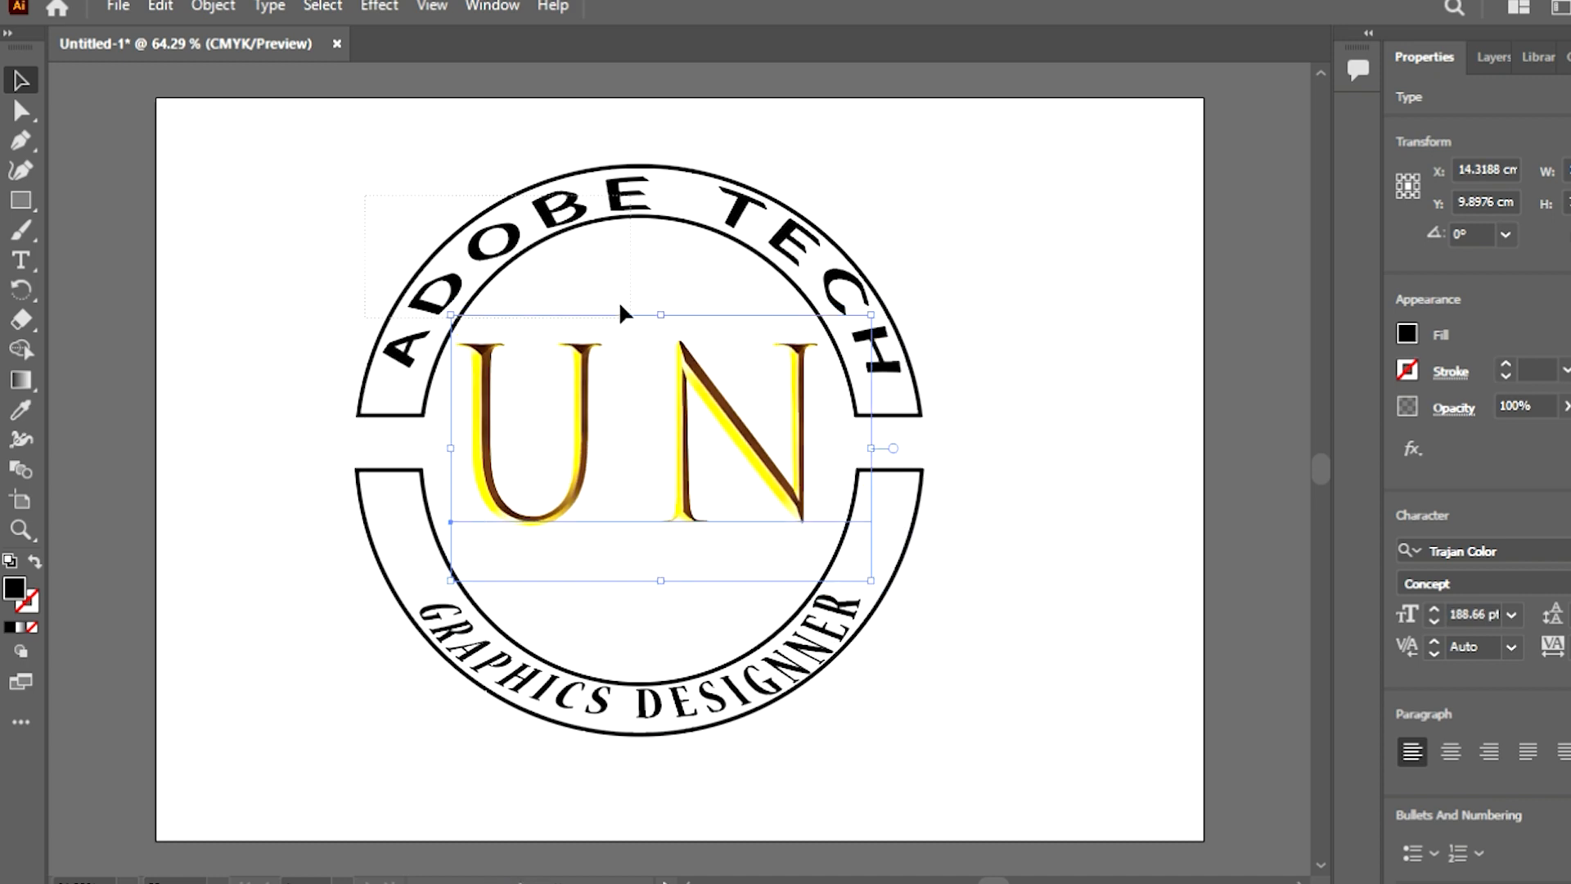
Step: Move the UN text slightly lower and align it with the ring artwork so both share the same centre
drag(634, 340, 645, 356)
shift+click(584, 425)
click(1117, 401)
click(840, 442)
shift+click(821, 624)
click(1493, 554)
click(1569, 553)
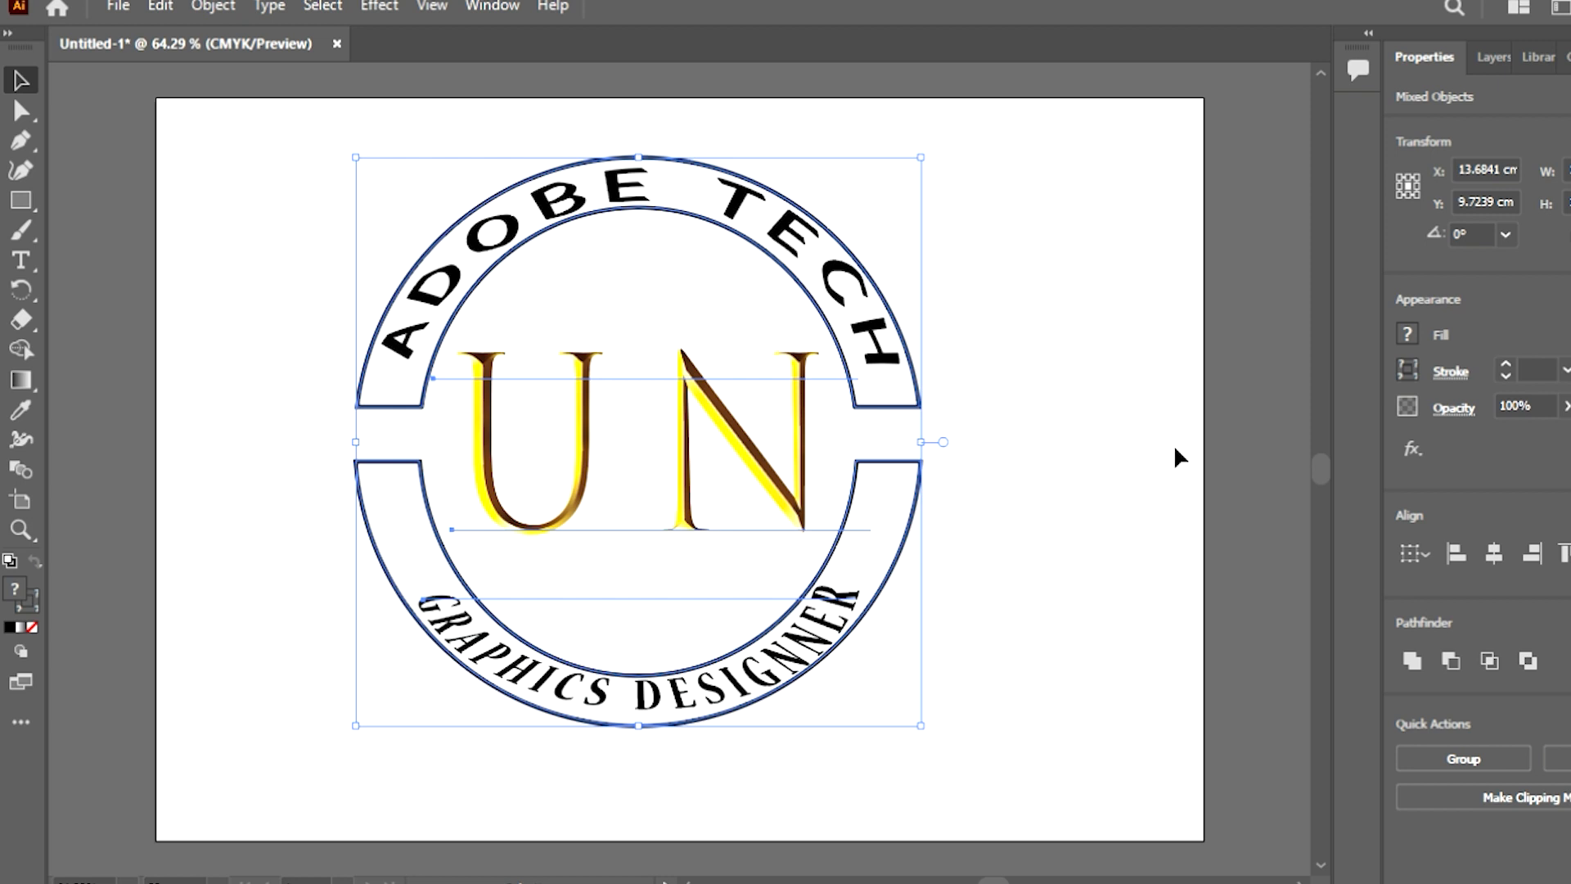
Step: Select the arched ADOBE TECH text and try dark brown, then red, as its fill color
click(1133, 449)
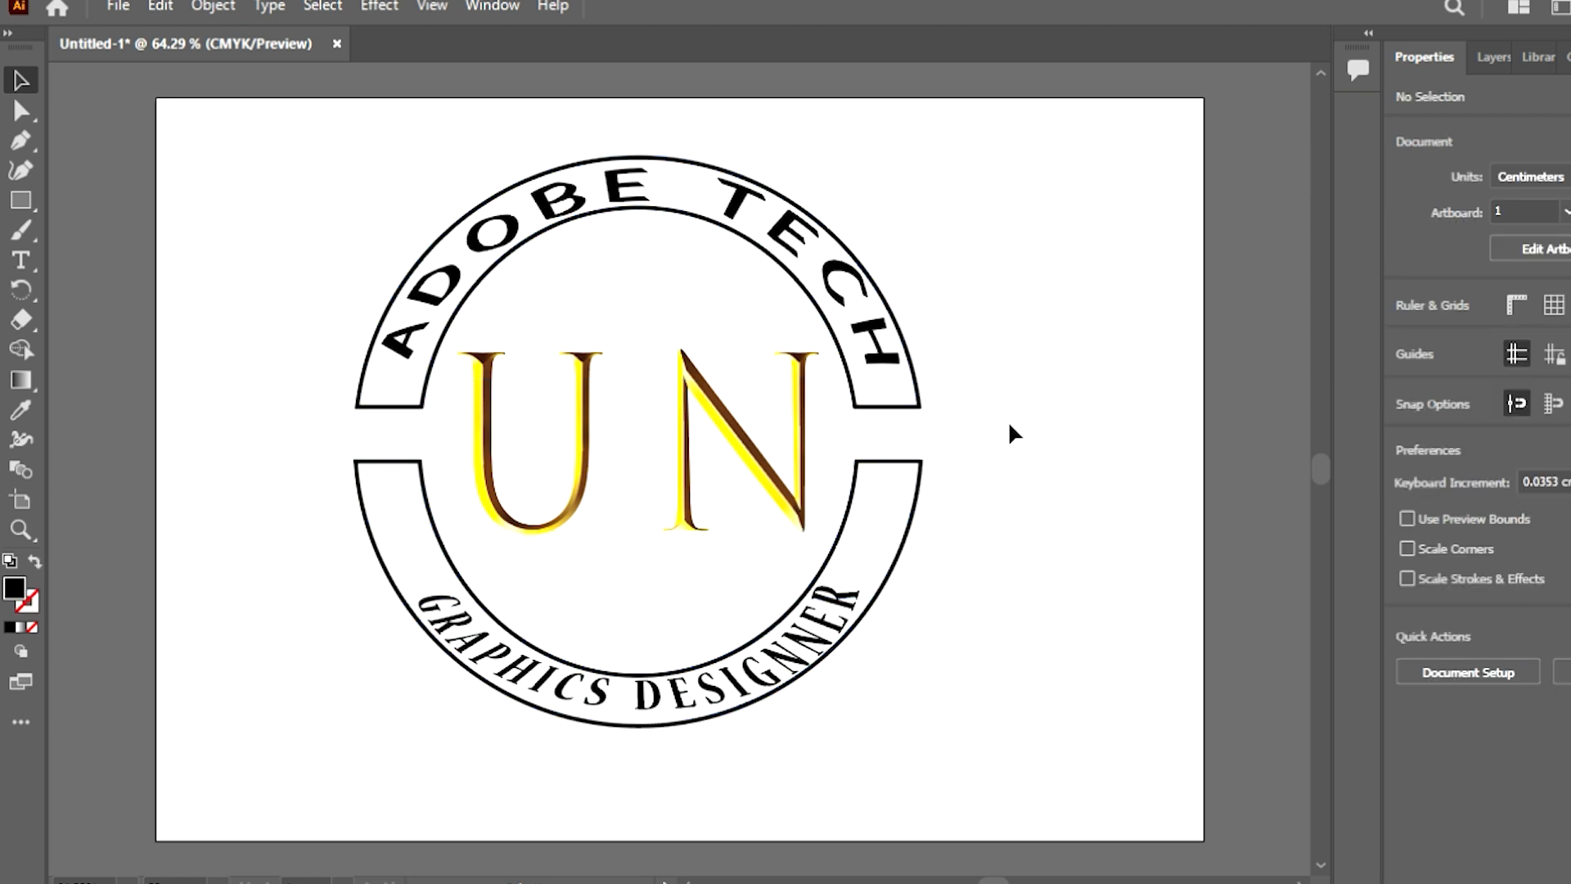
click(773, 236)
click(1038, 220)
click(835, 270)
click(1033, 477)
click(401, 339)
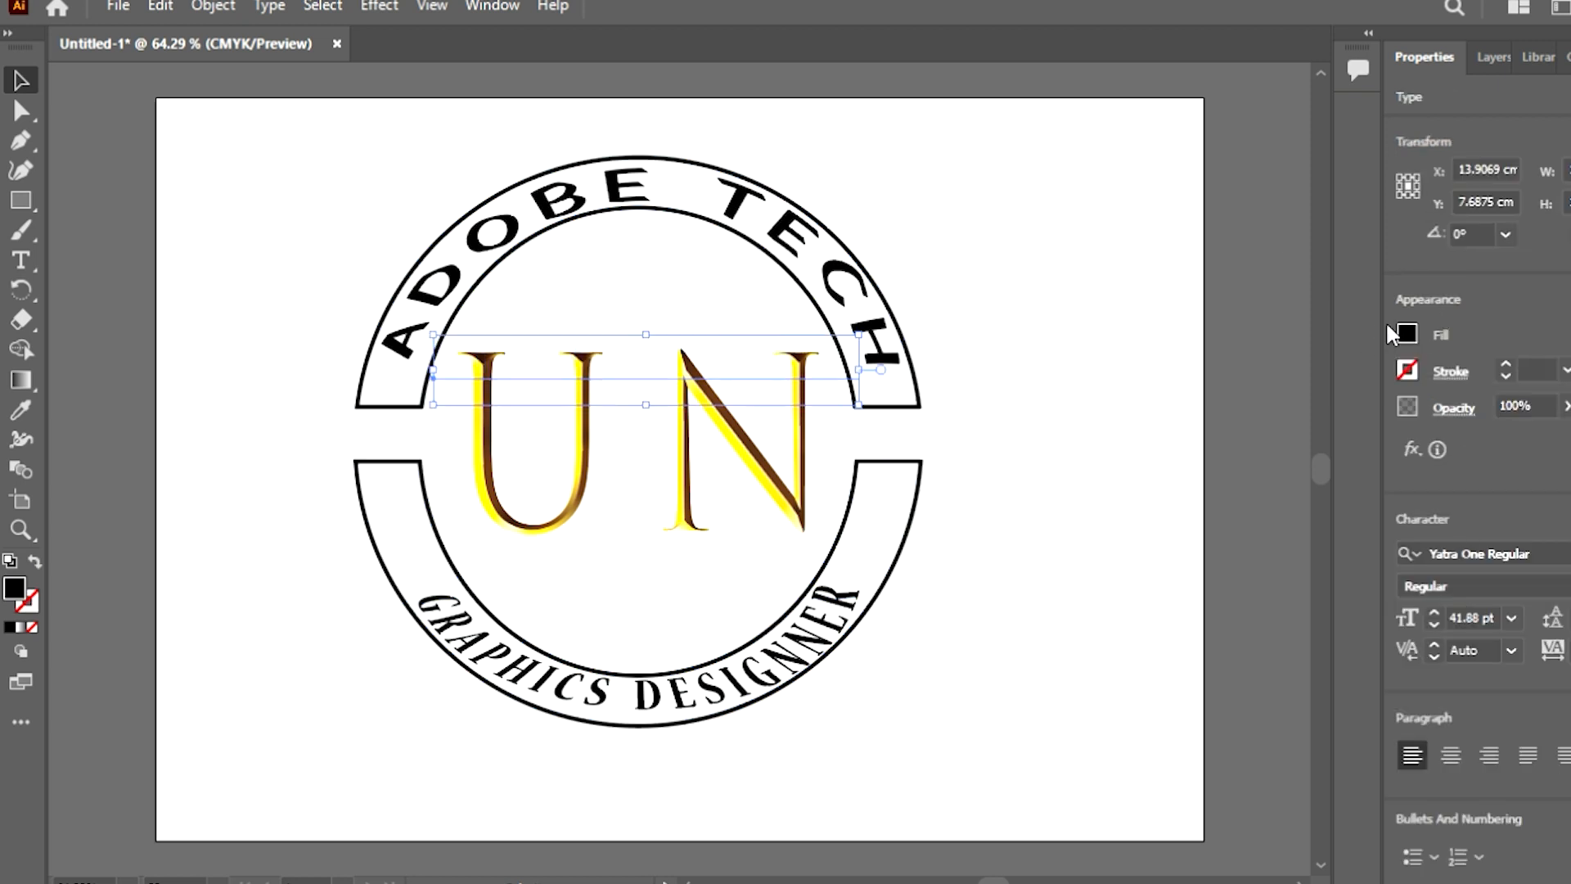
click(1401, 331)
click(1224, 420)
click(1194, 419)
click(1203, 426)
click(1228, 458)
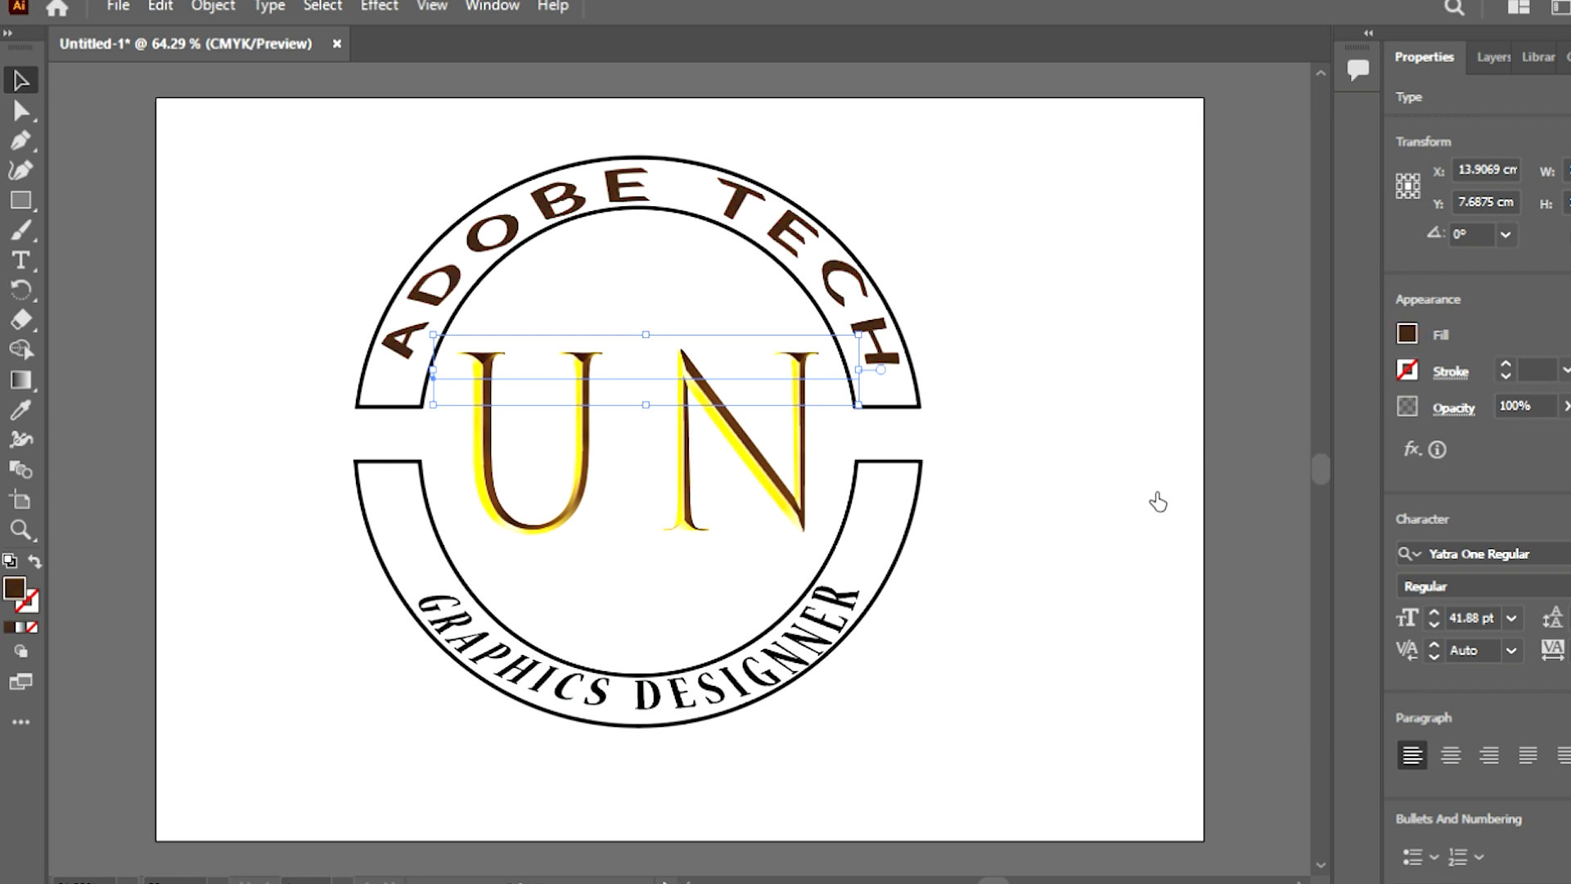
click(1159, 499)
click(1203, 425)
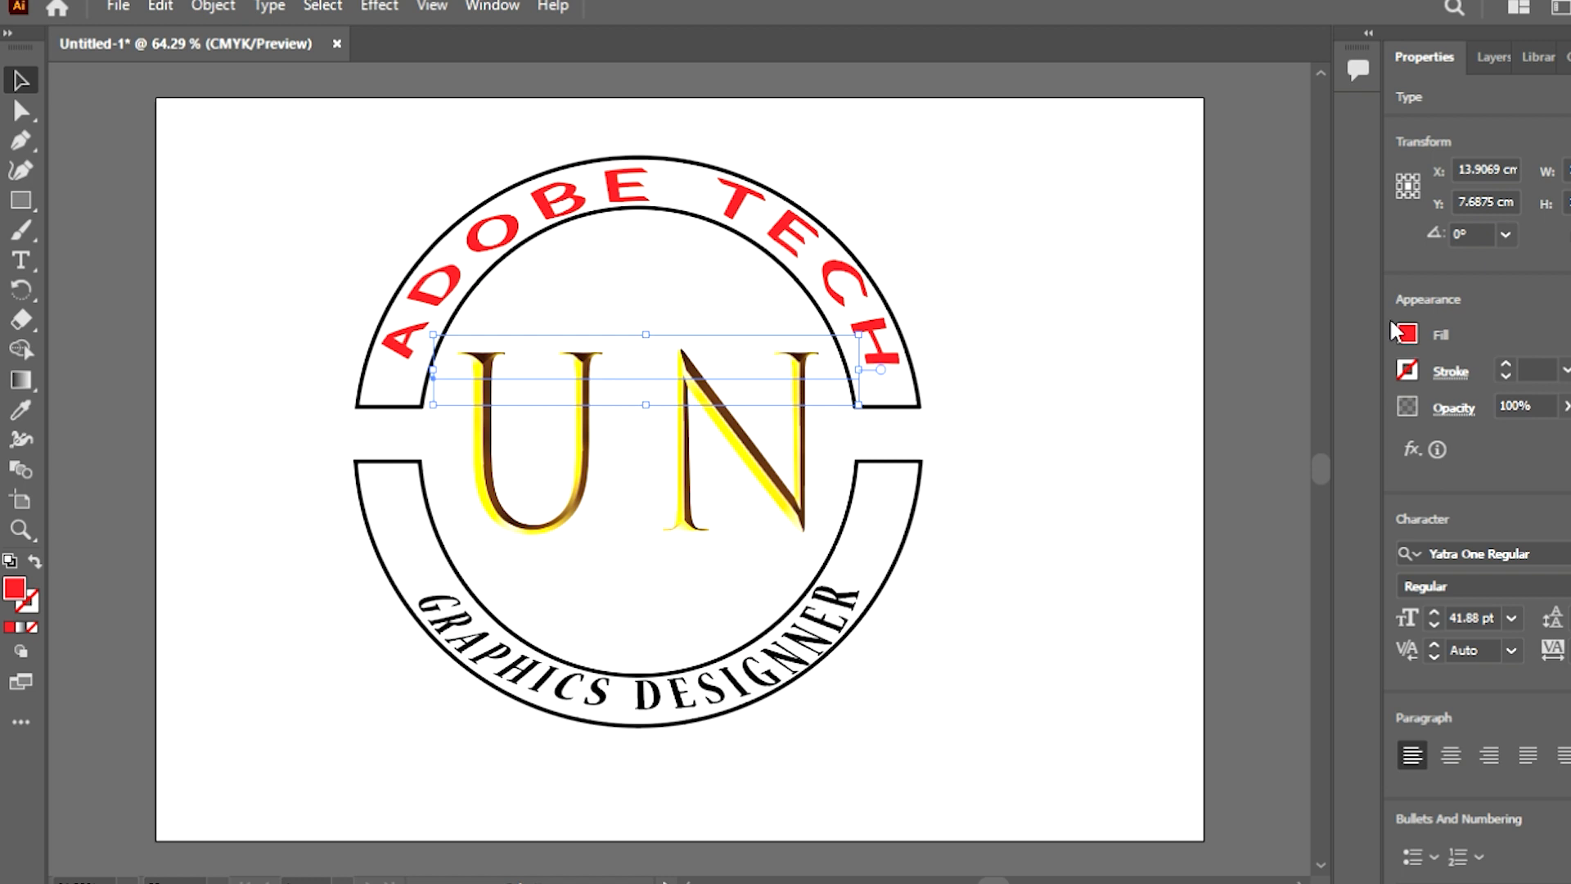
Step: Give the arched ADOBE TECH text a 1 pt red stroke and a yellow fill
click(1406, 372)
click(1192, 462)
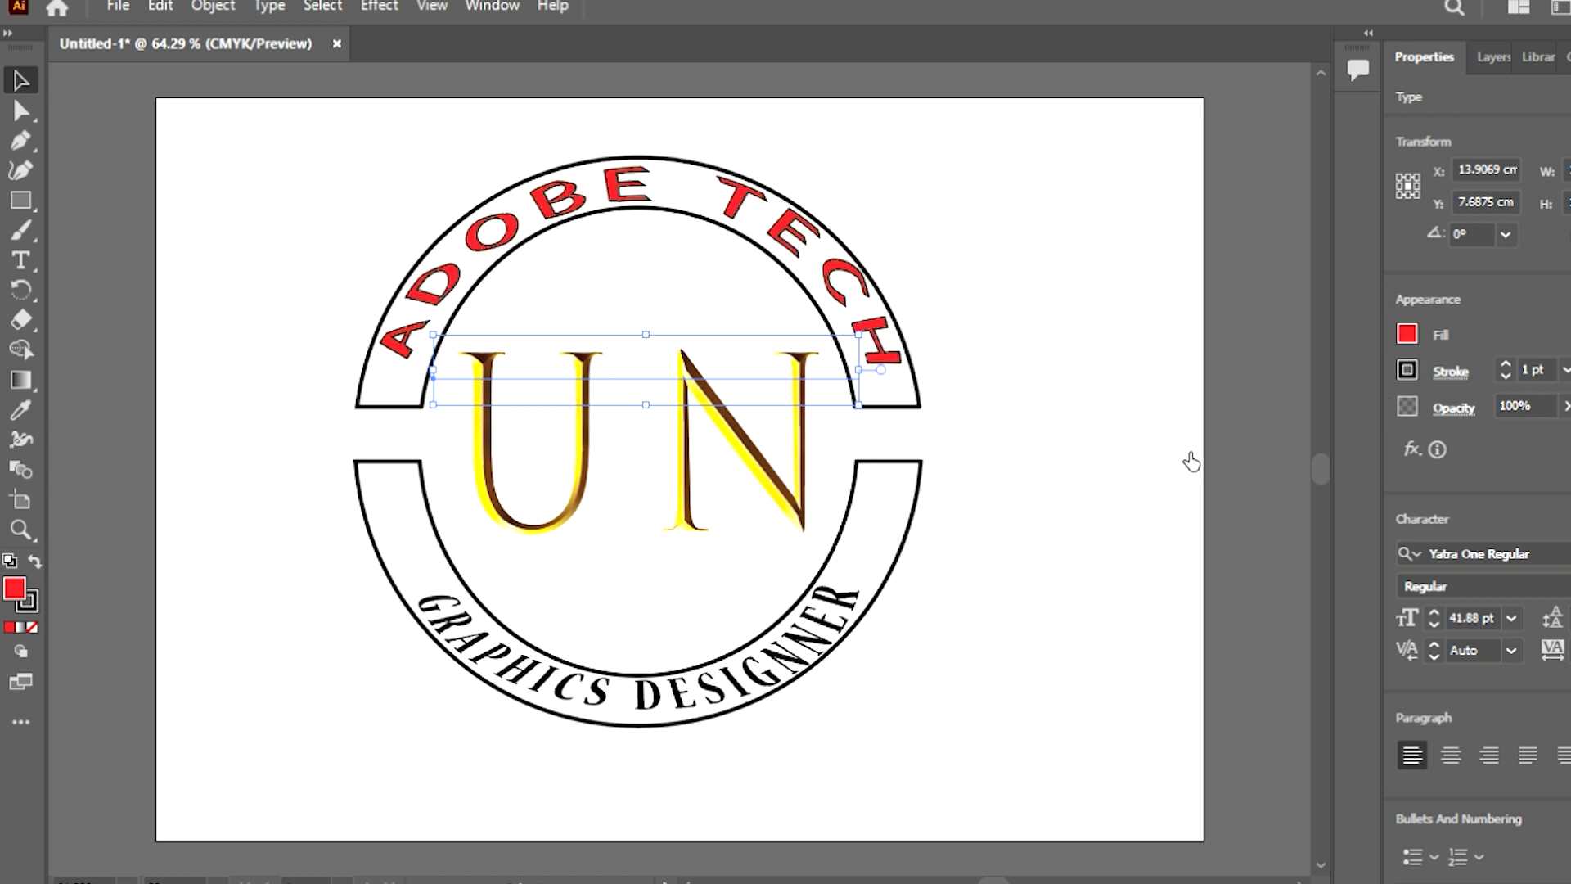
click(1209, 459)
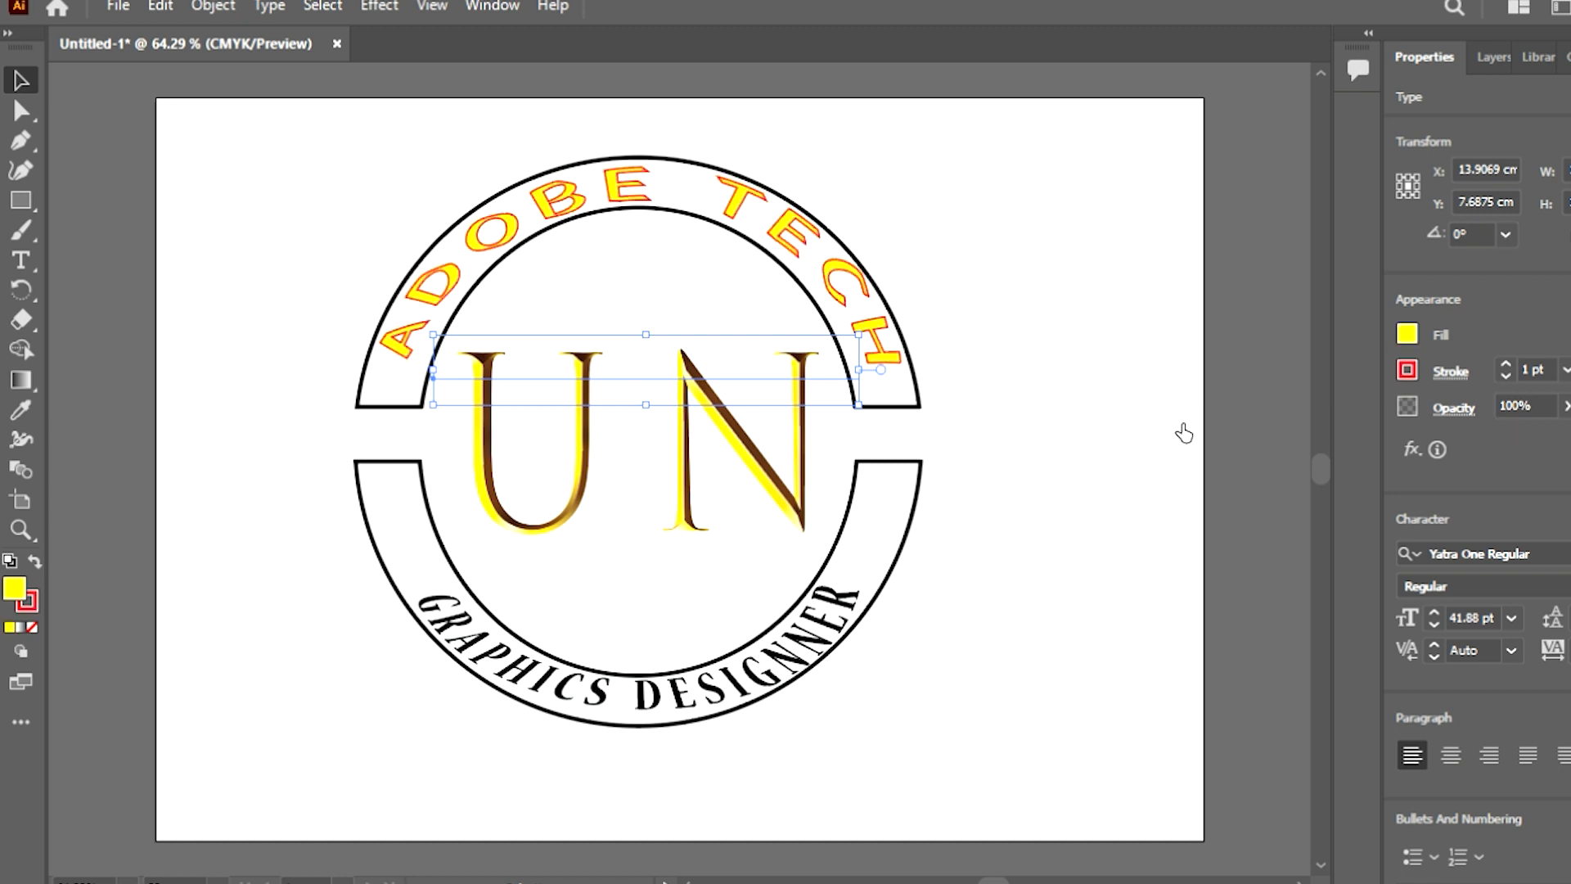
Step: Change the fill of the arched ADOBE TECH text to red and deselect it
click(1185, 432)
click(1014, 430)
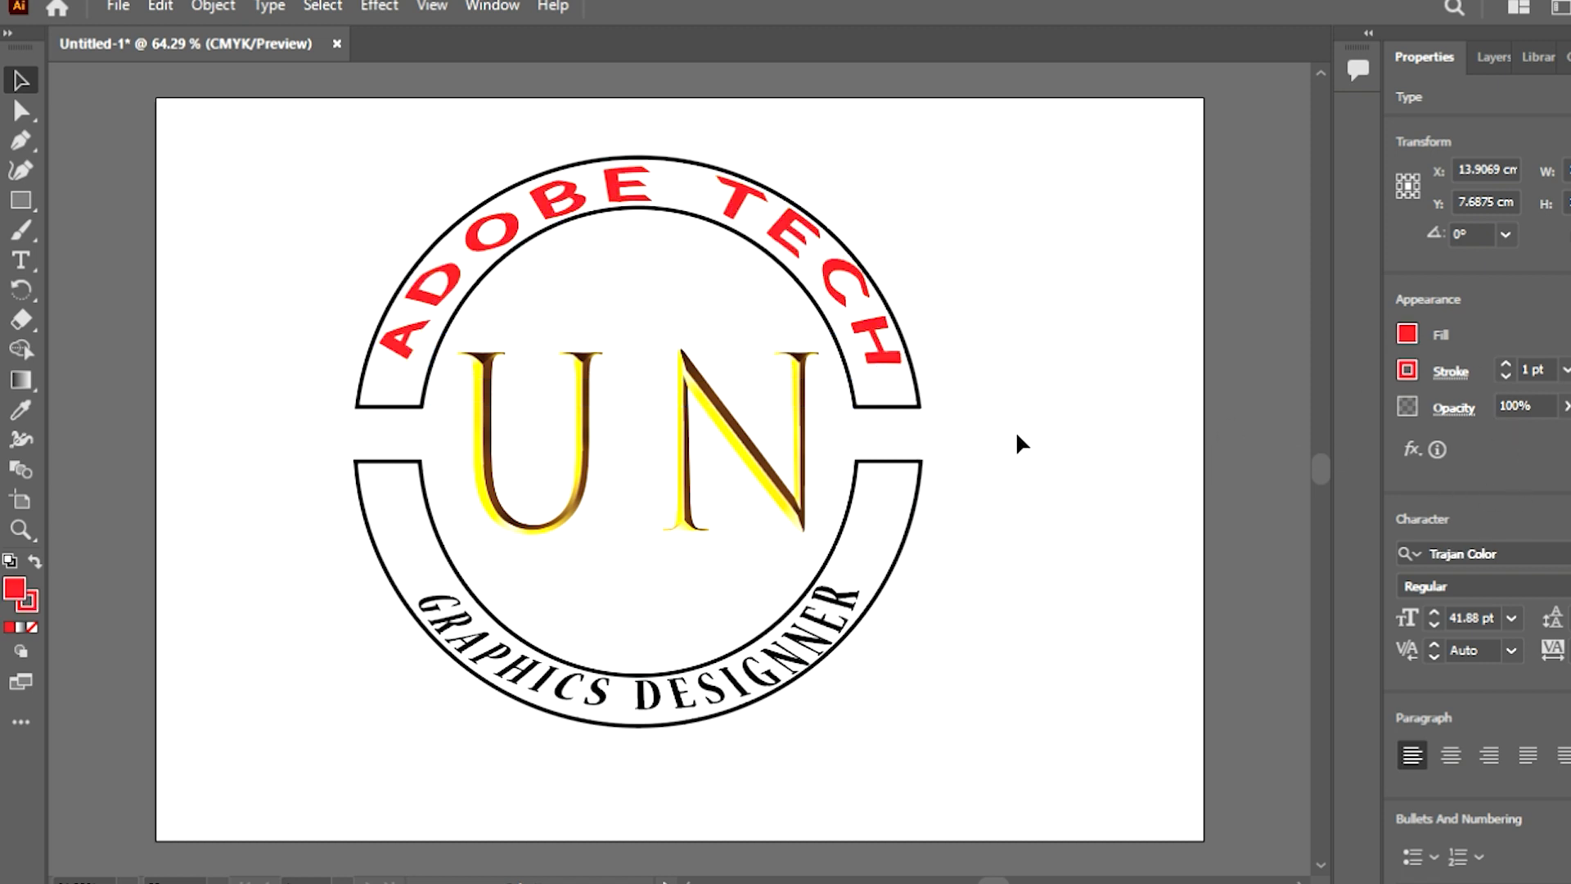
Step: Give the arched GRAPHICS DESIGNNER text a red fill and a 1 pt red stroke after trying a green pattern and yellow
click(812, 616)
click(1401, 331)
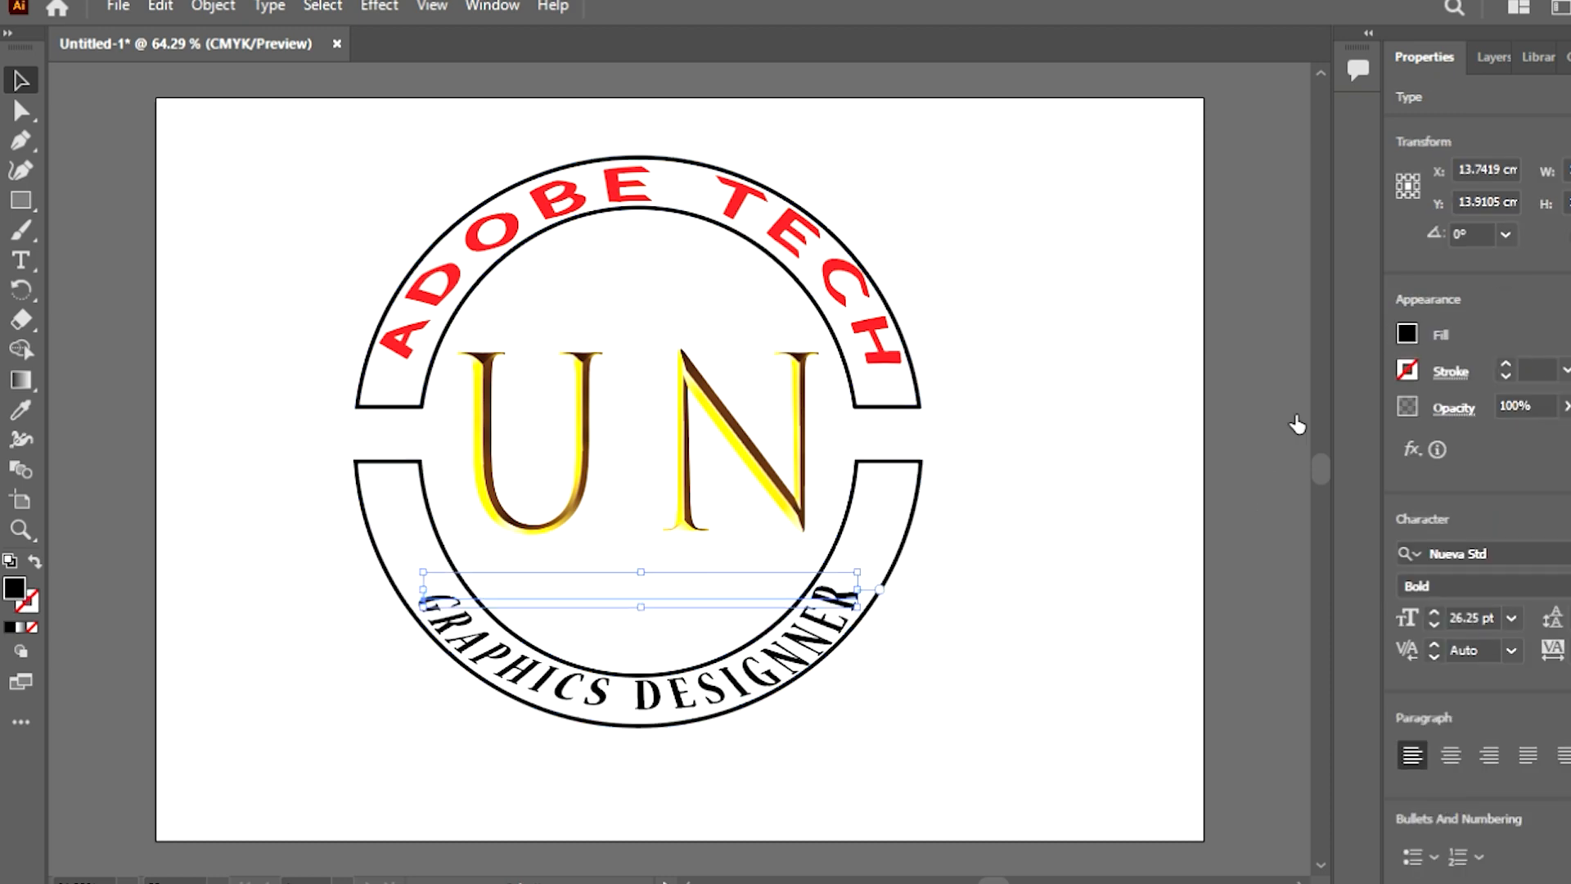
click(1194, 429)
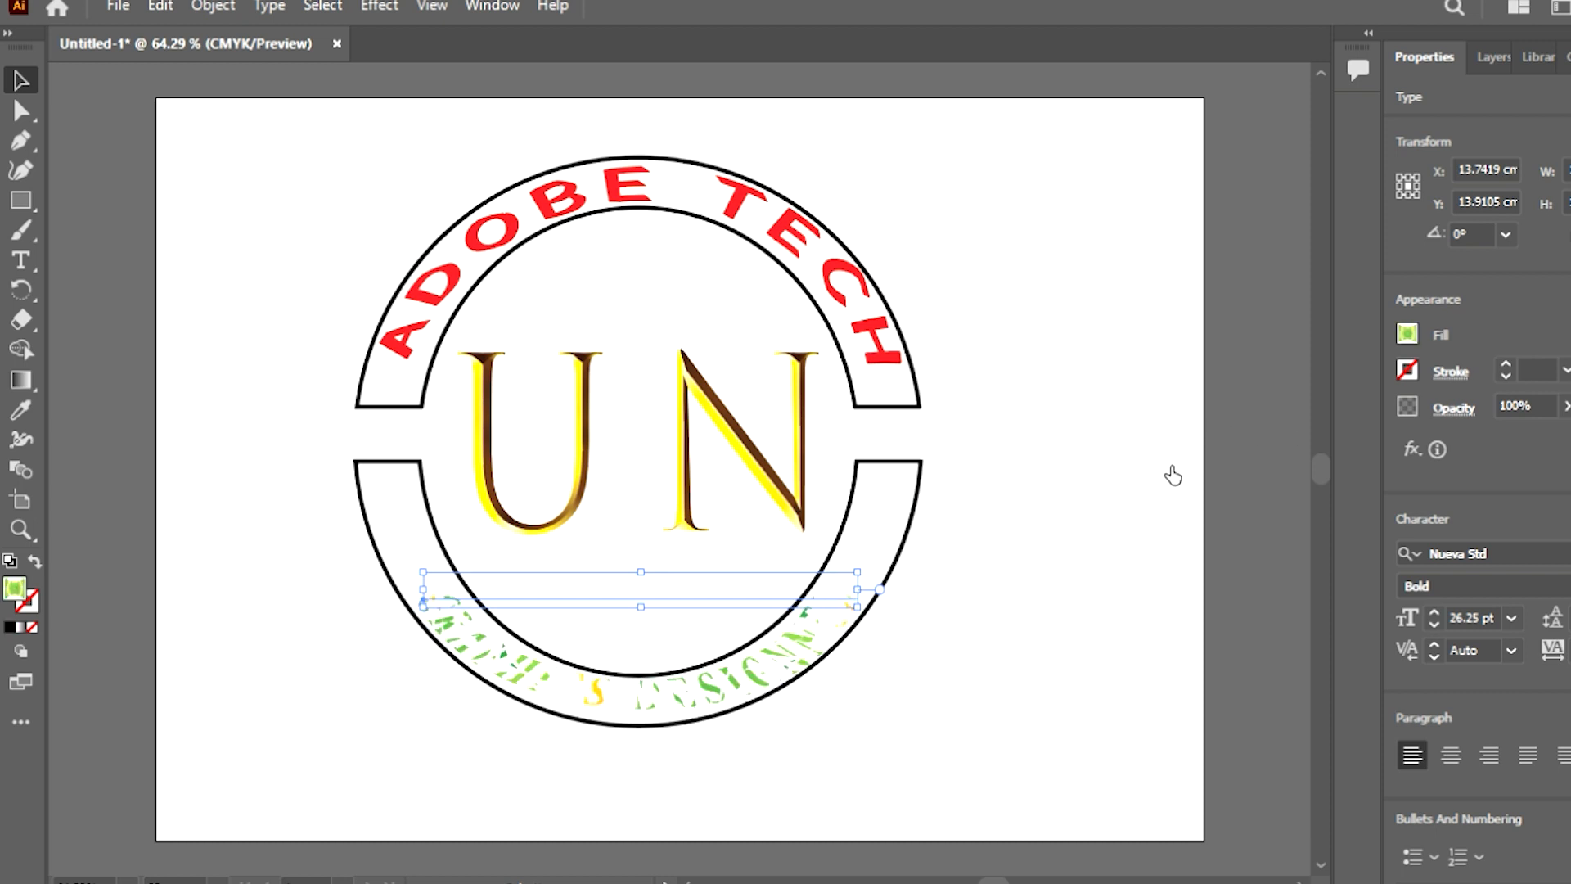
click(1142, 451)
click(1141, 451)
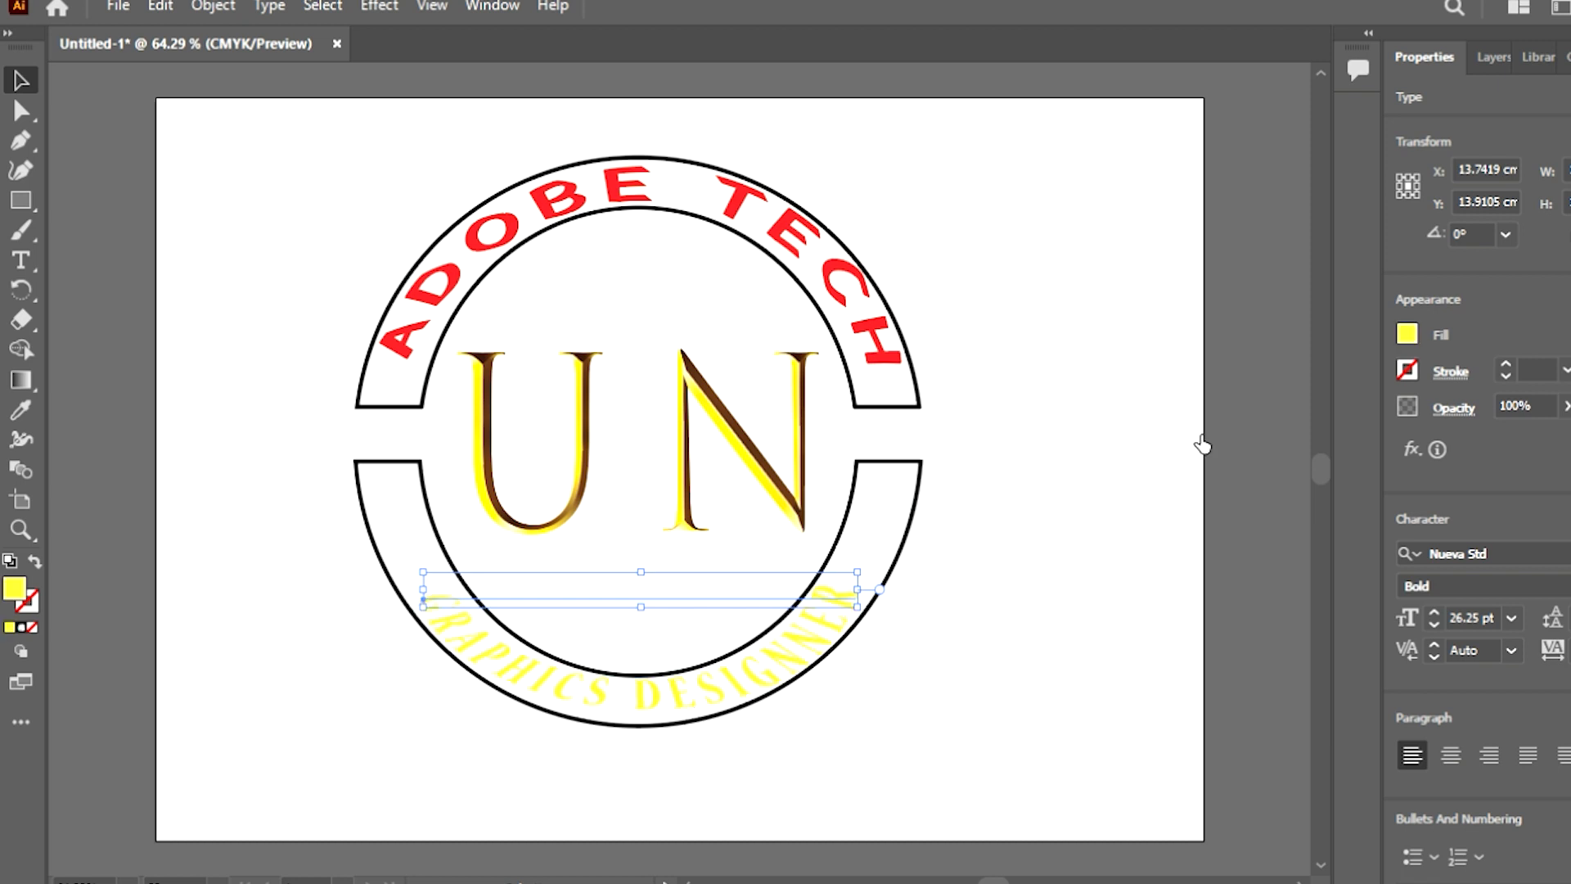
click(1290, 457)
drag(1260, 514, 1231, 469)
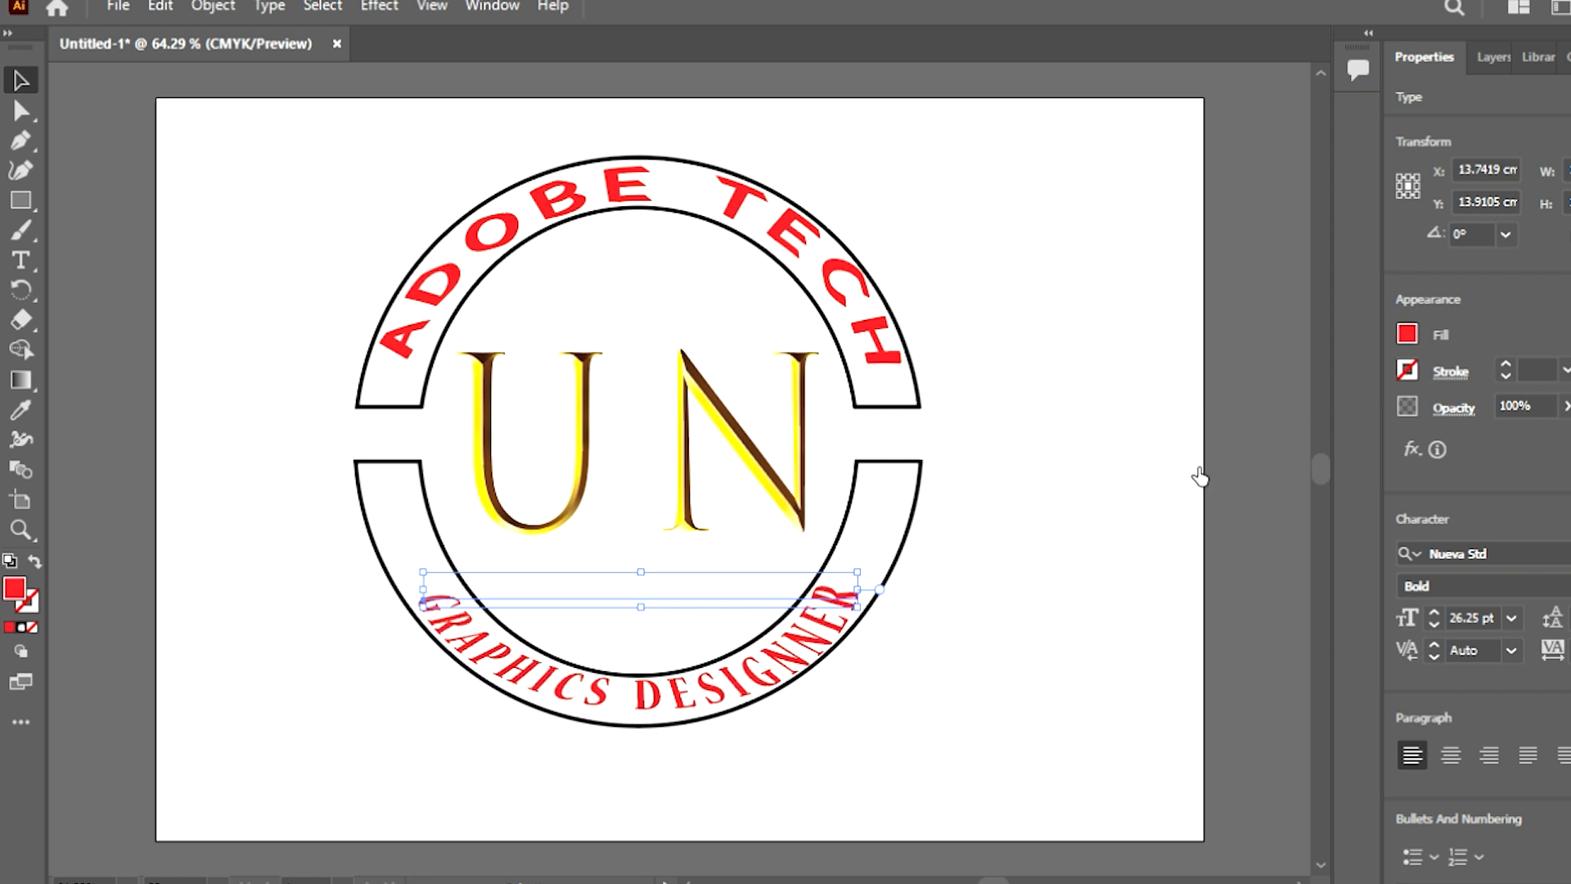
click(1152, 548)
click(1072, 446)
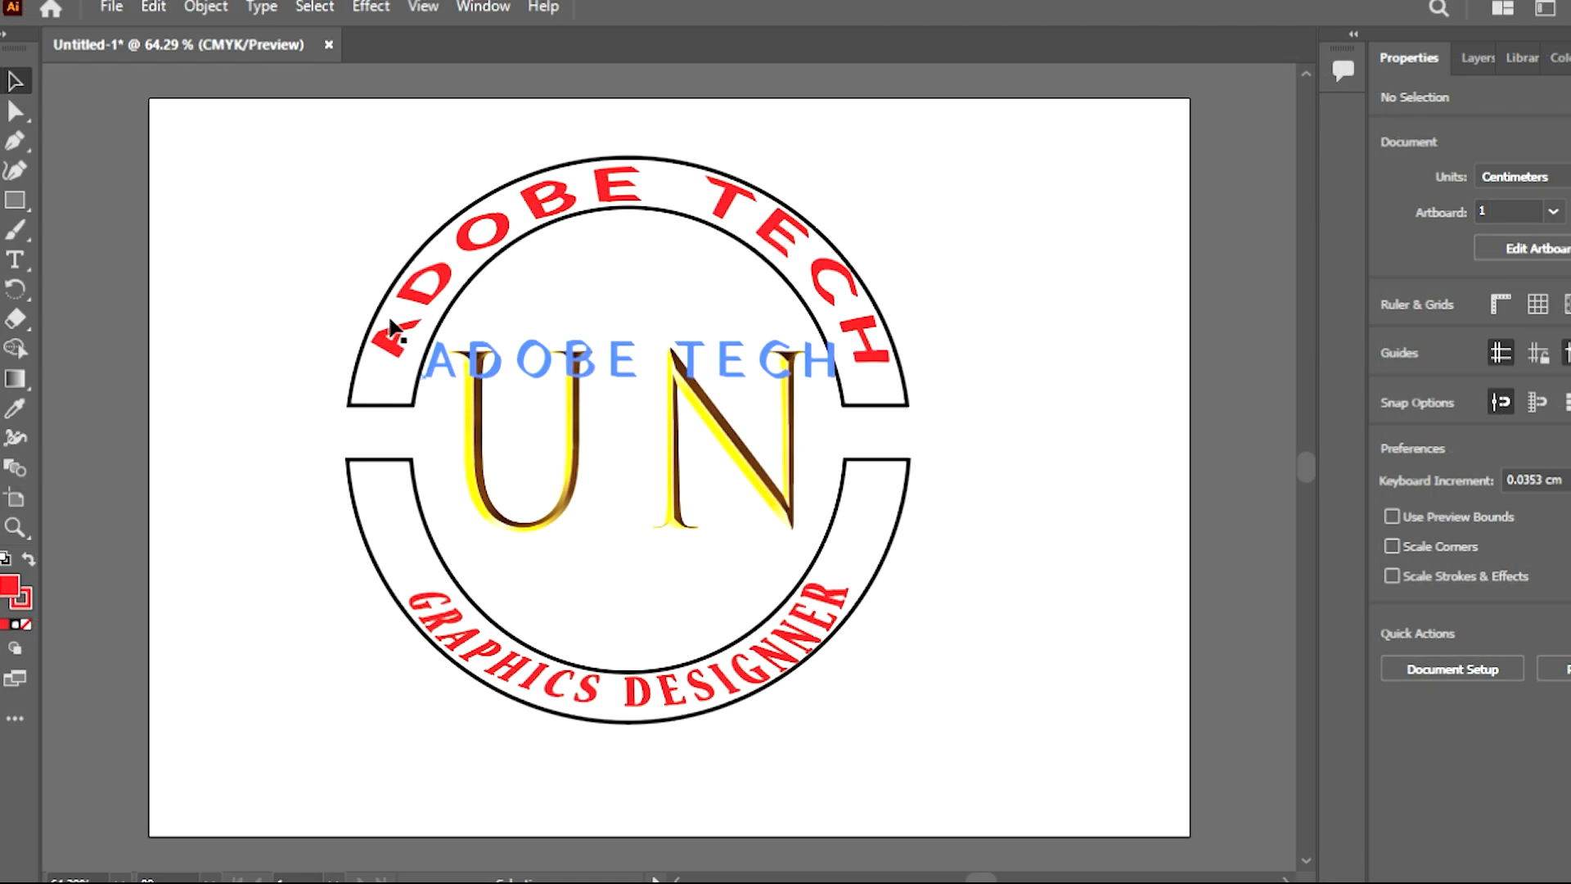
Step: Try yellow radial and linear gradient fills on the arched ADOBE TECH text and remove its stroke
click(396, 329)
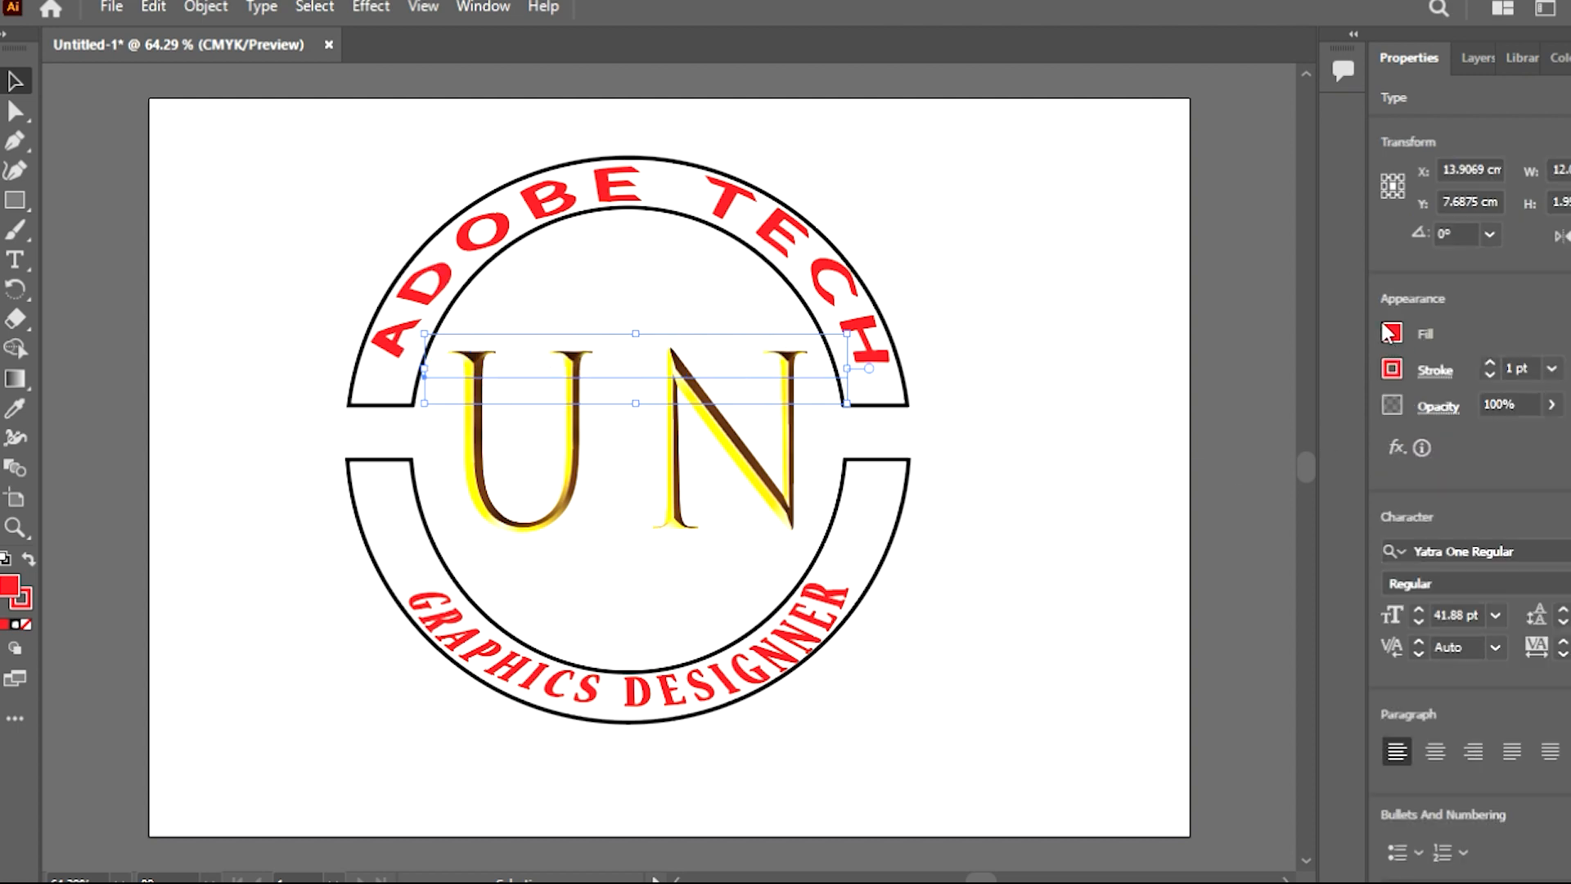
click(14, 378)
click(537, 375)
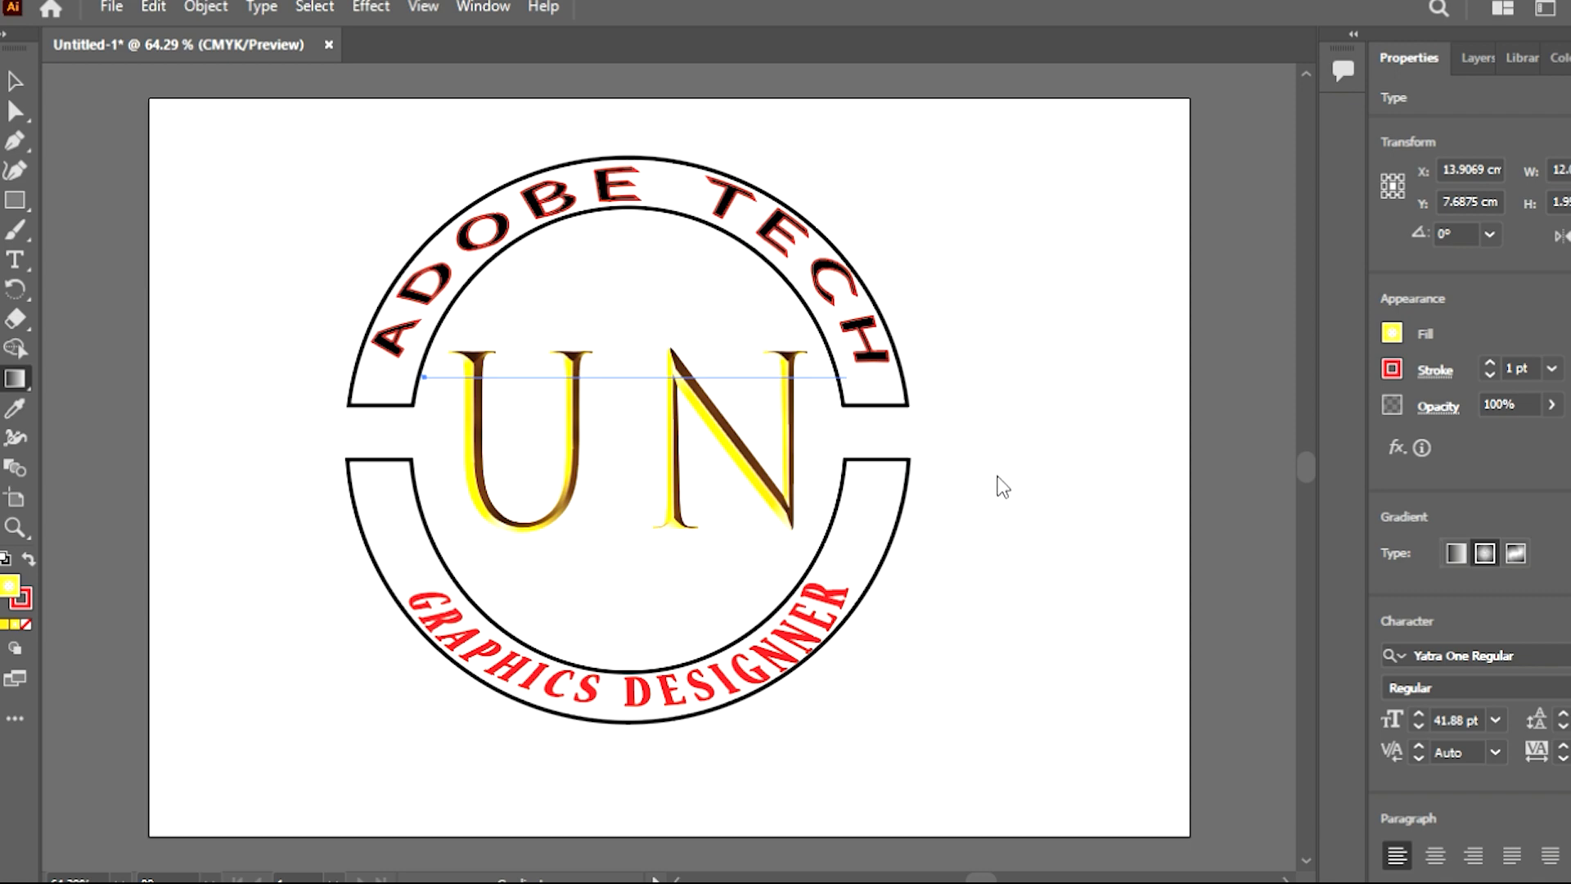
key(ctrl+z)
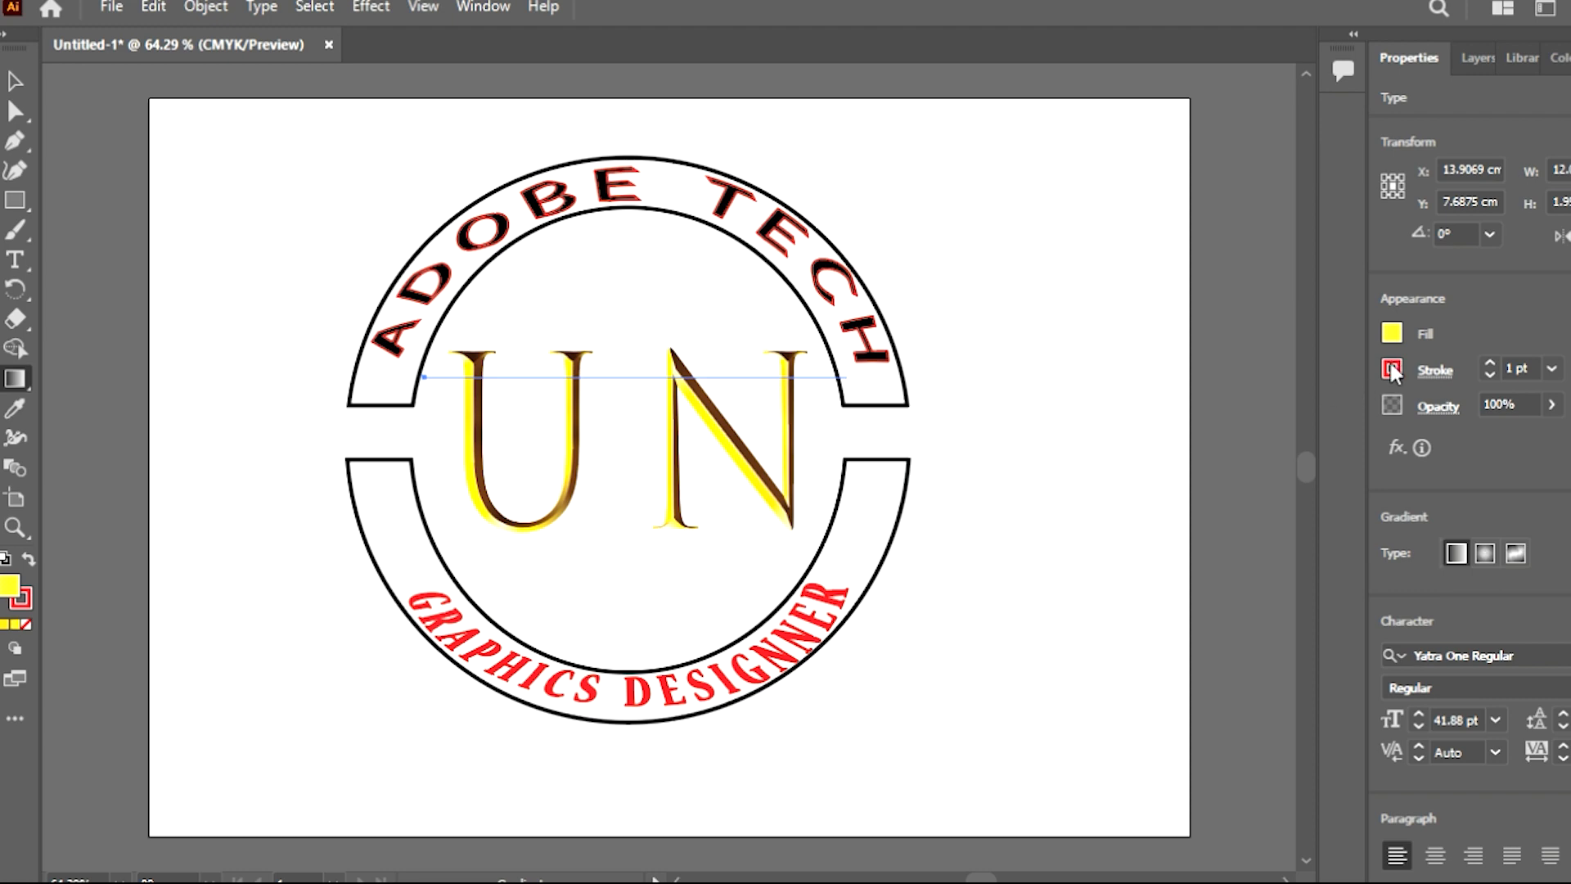
key(ctrl+z)
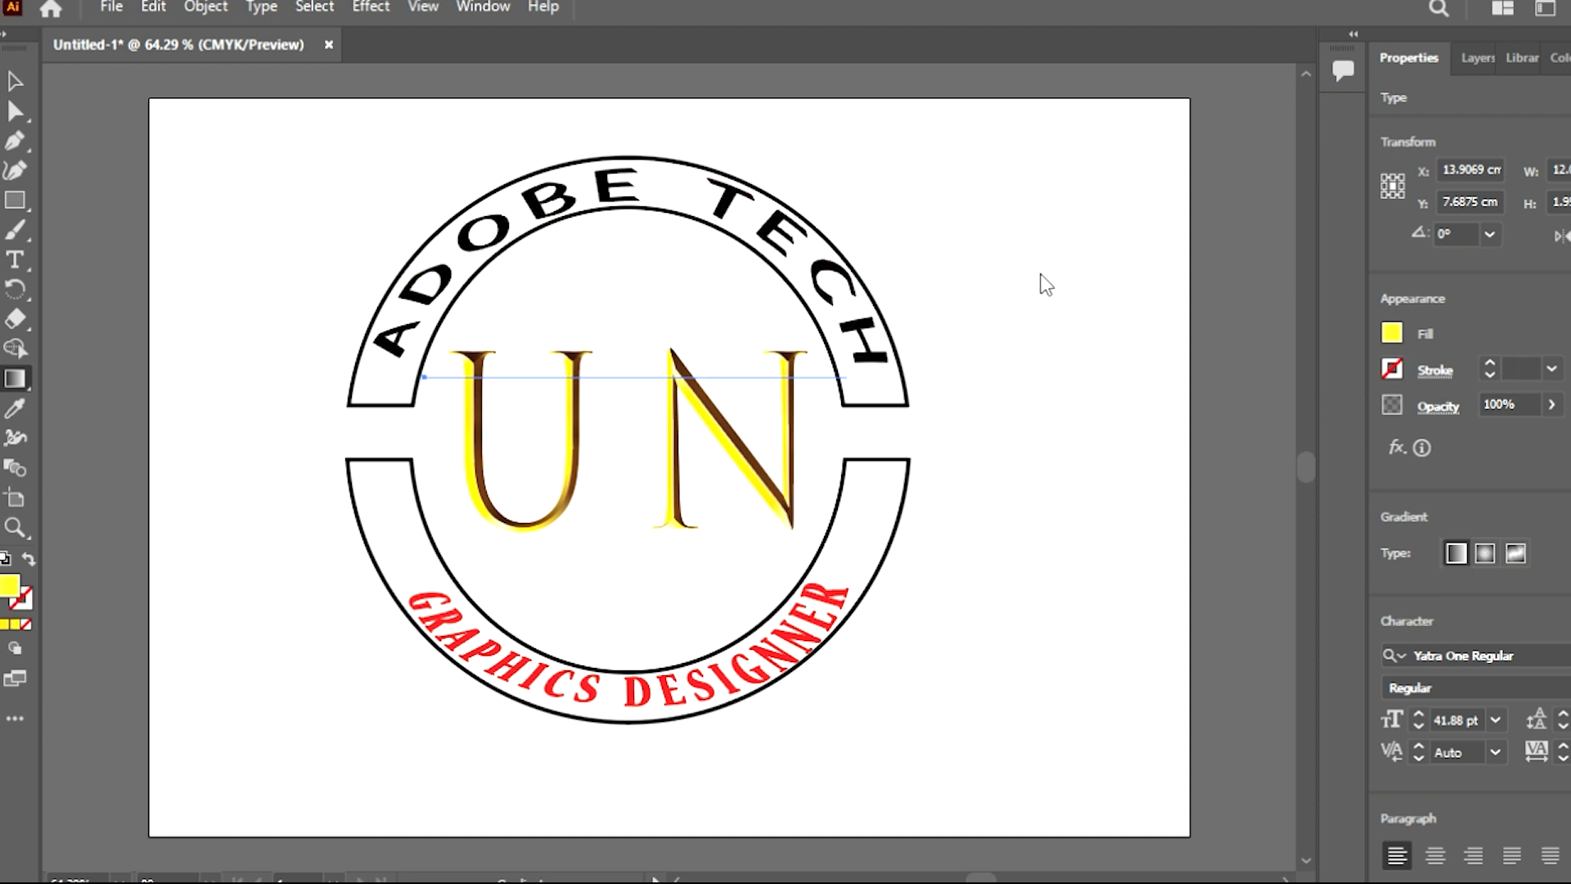
key(v)
click(274, 256)
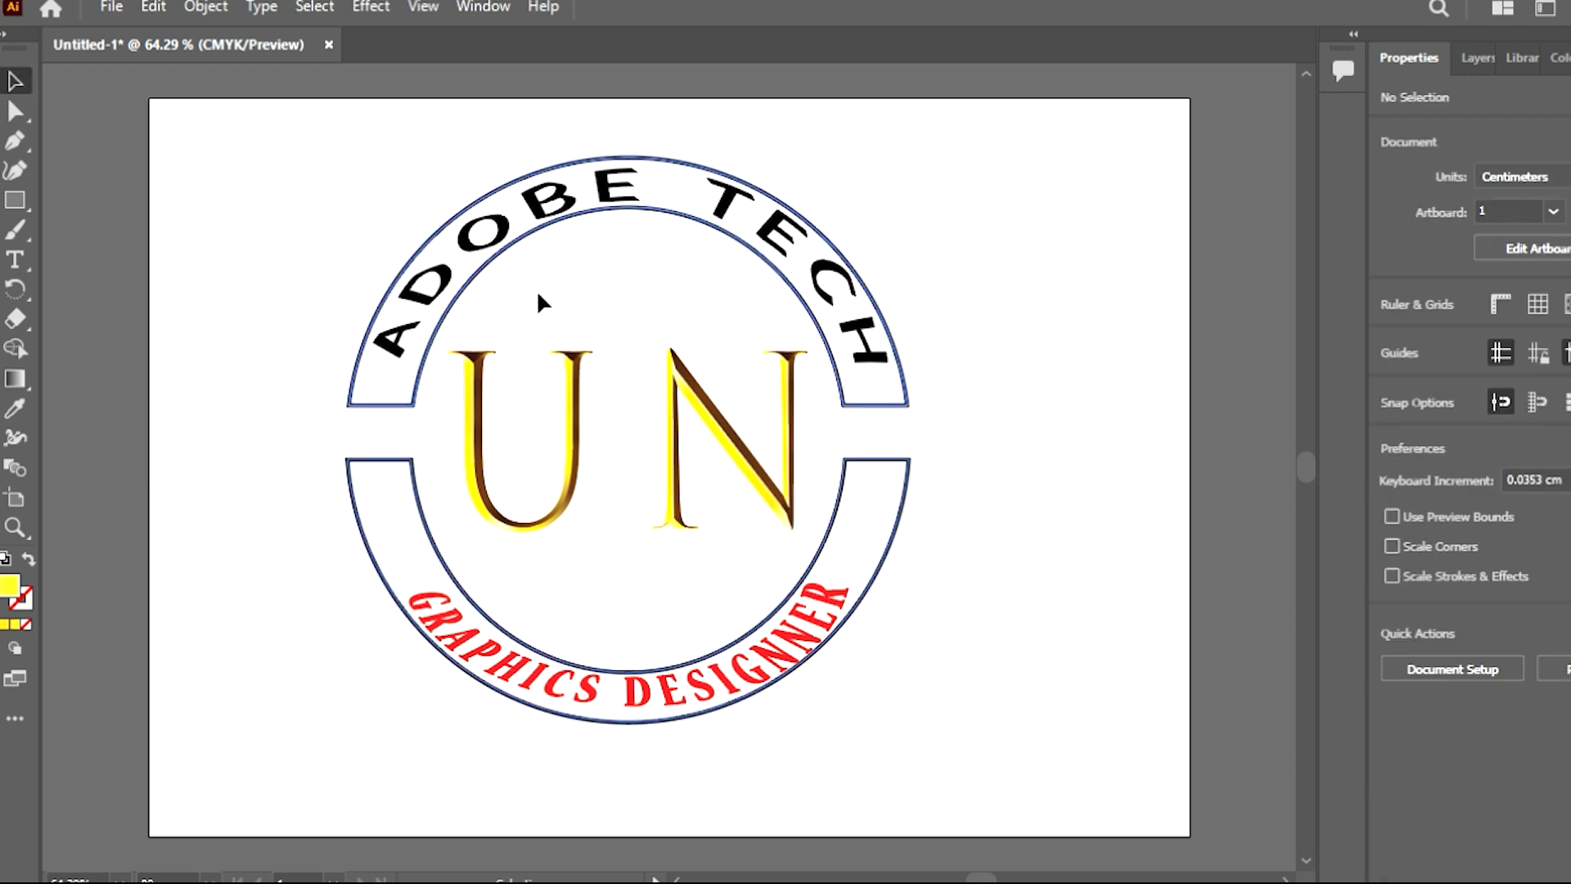
Step: Convert the arched ADOBE TECH text to outlines with a 1 pt black stroke and clear its warp effect
click(614, 335)
click(602, 196)
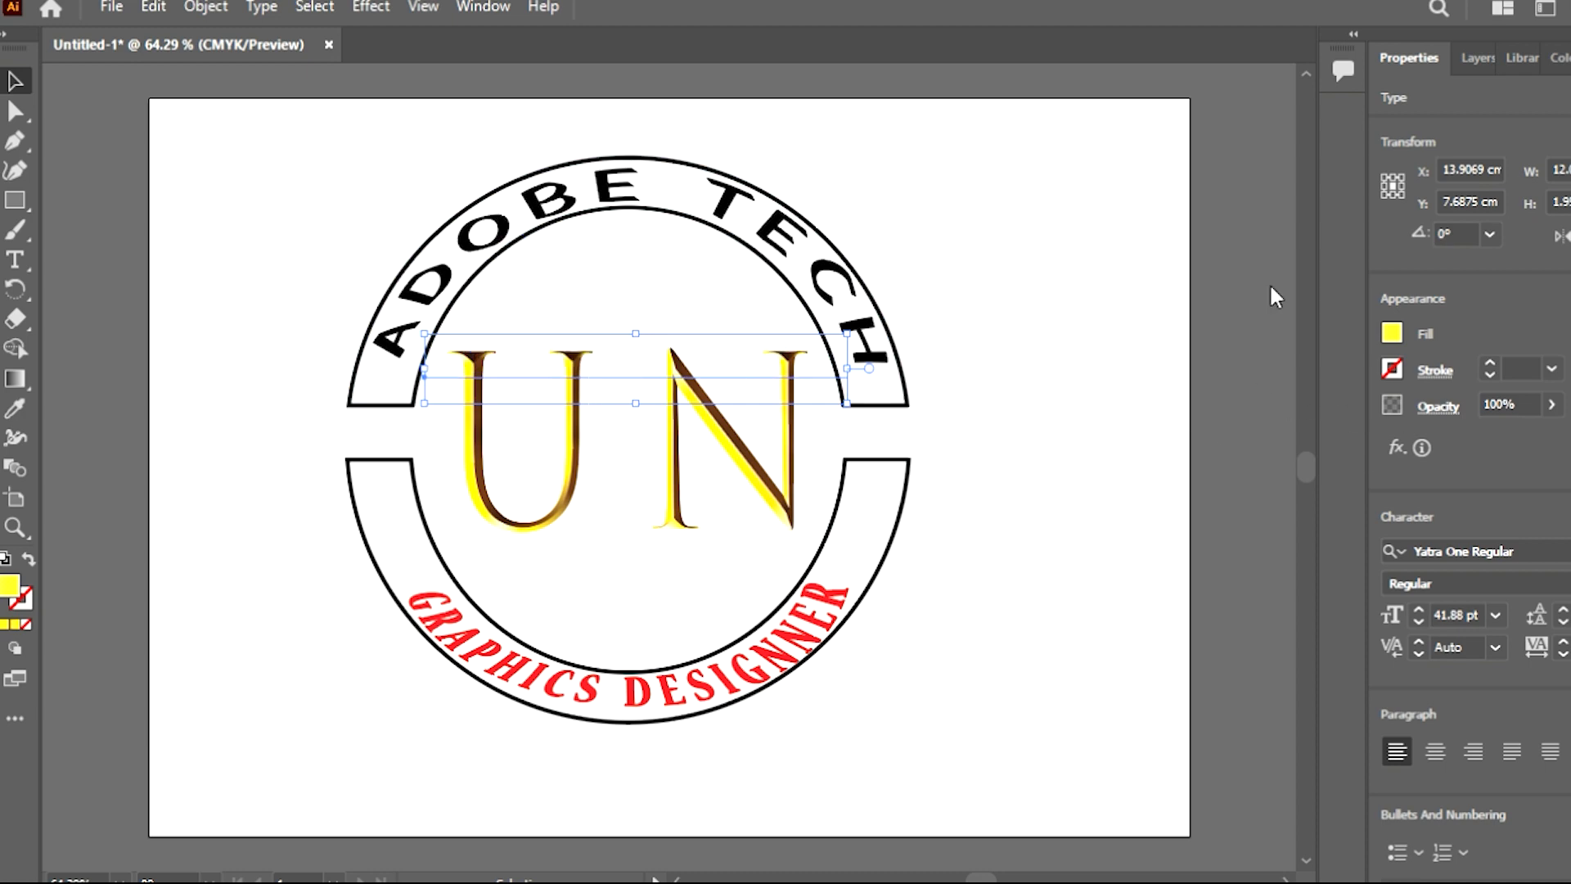
click(575, 510)
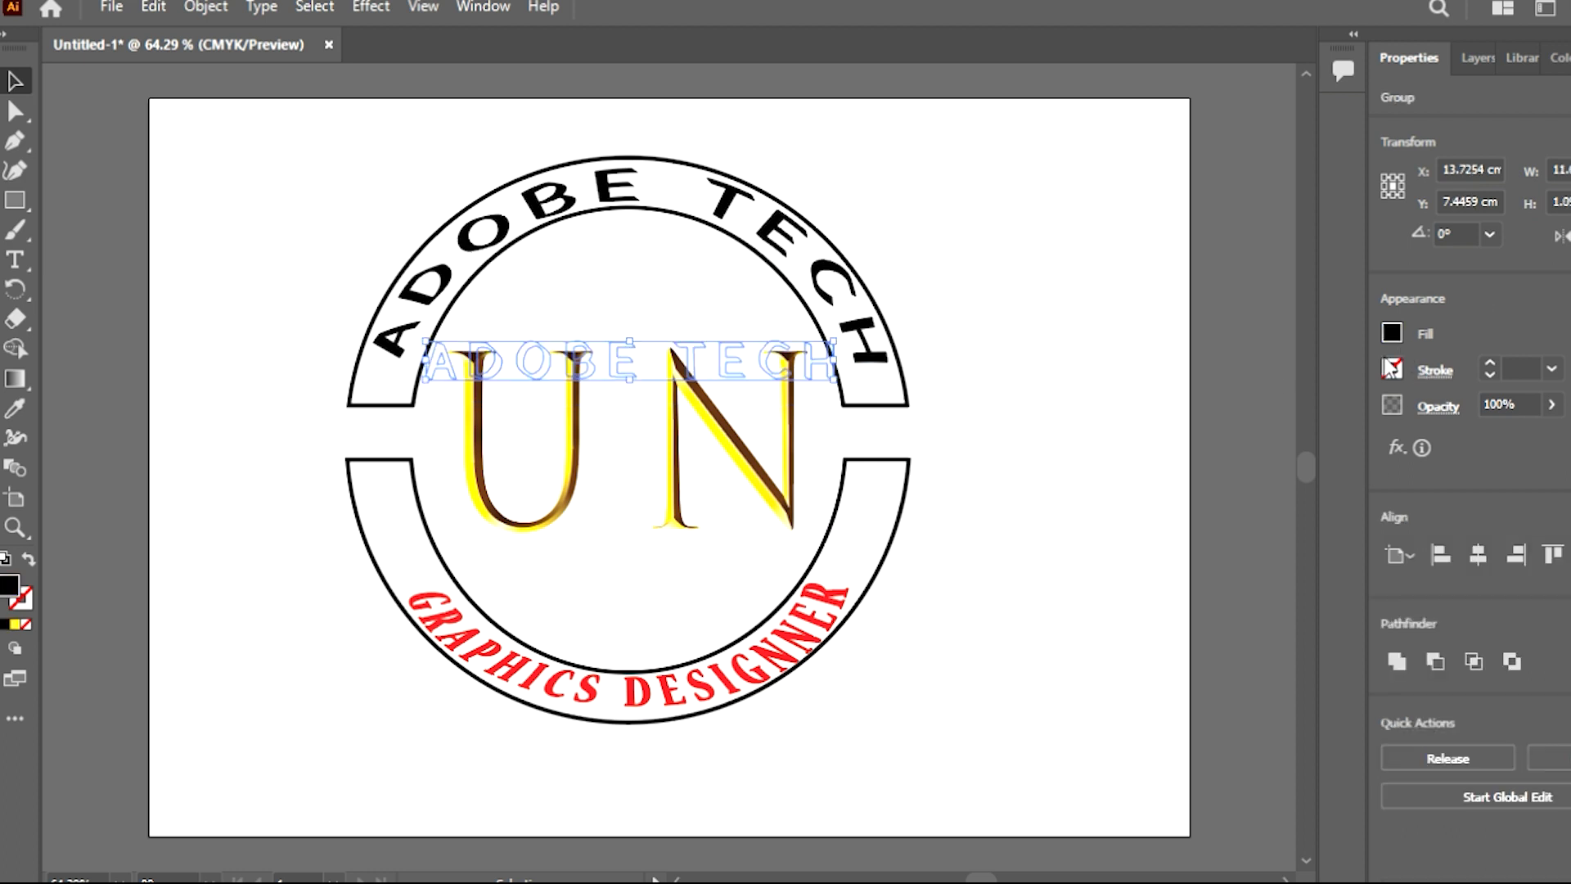
key(ctrl+z)
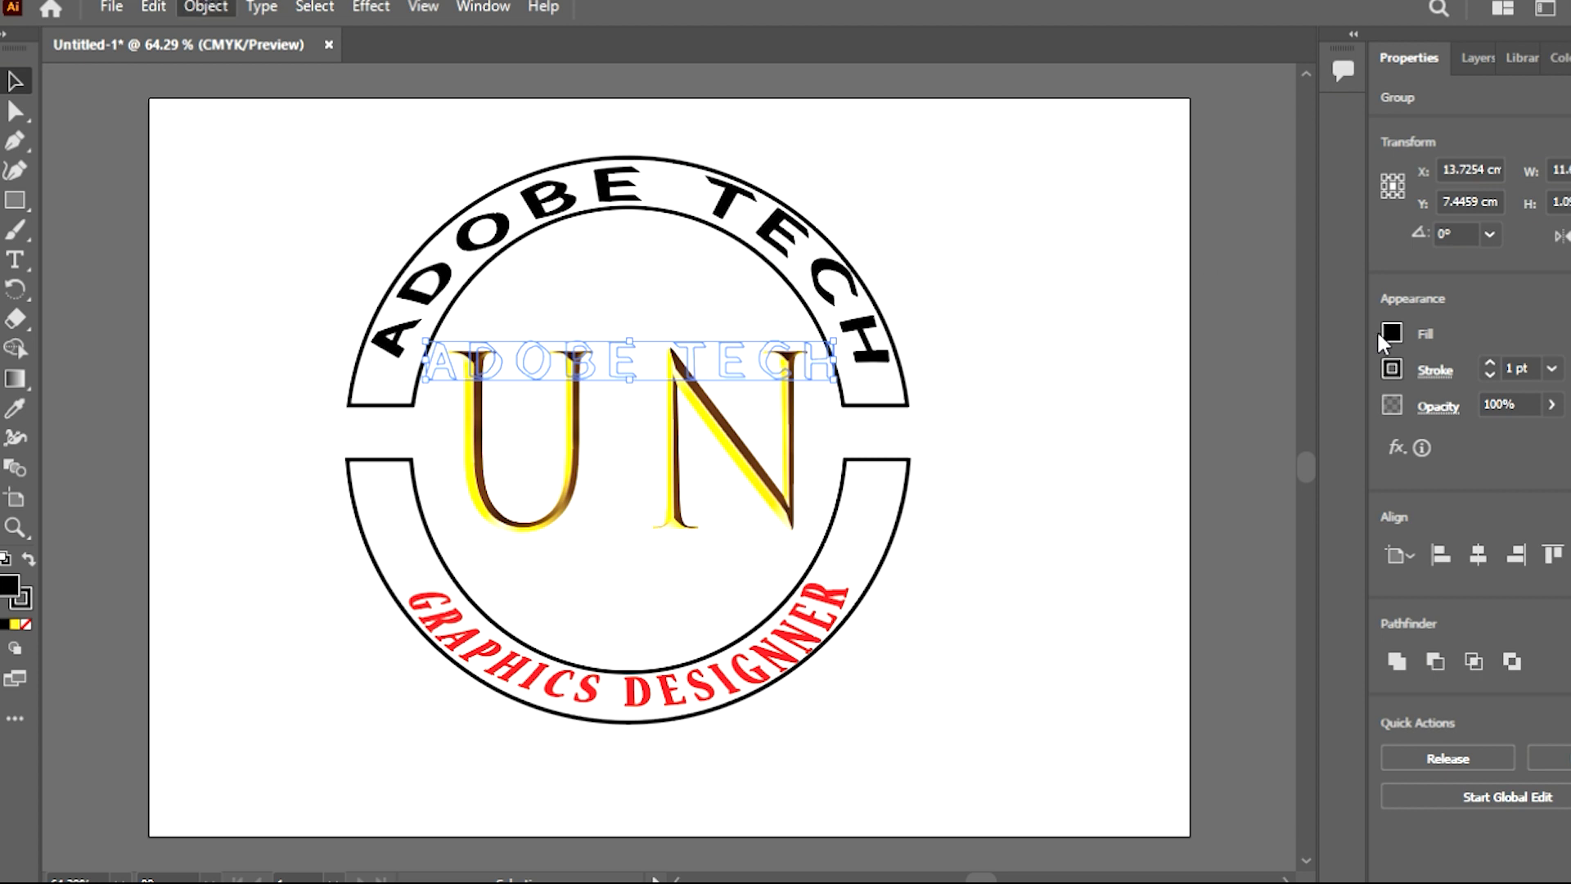
key(ctrl+z)
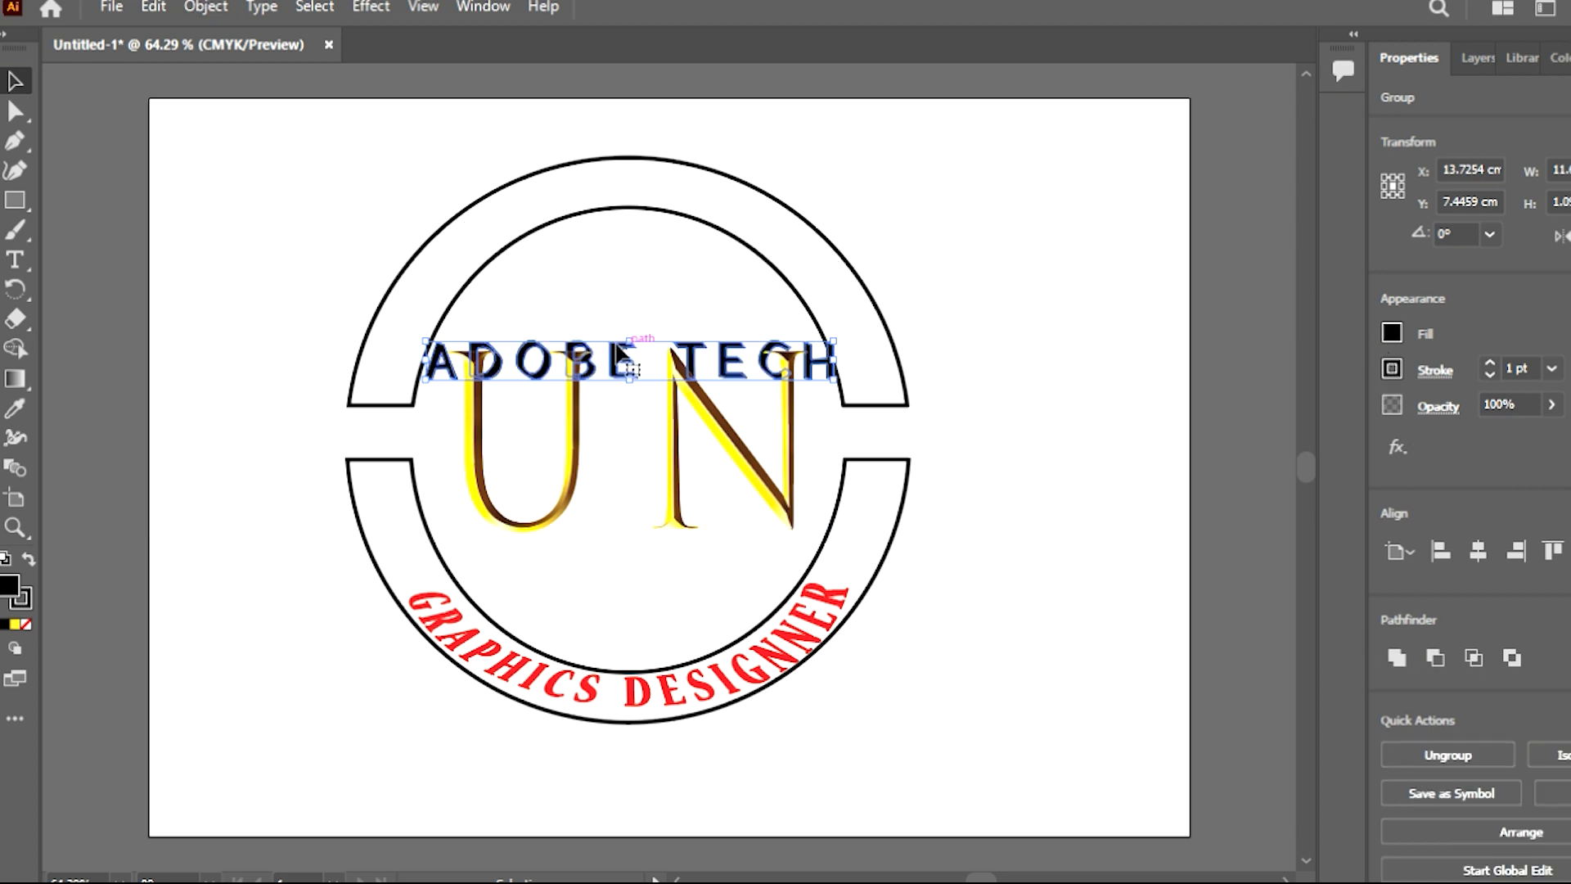
Step: Move the outlined ADOBE TECH lettering above UN and bend it upward along the upper ring half with an Arc warp
drag(612, 357, 622, 297)
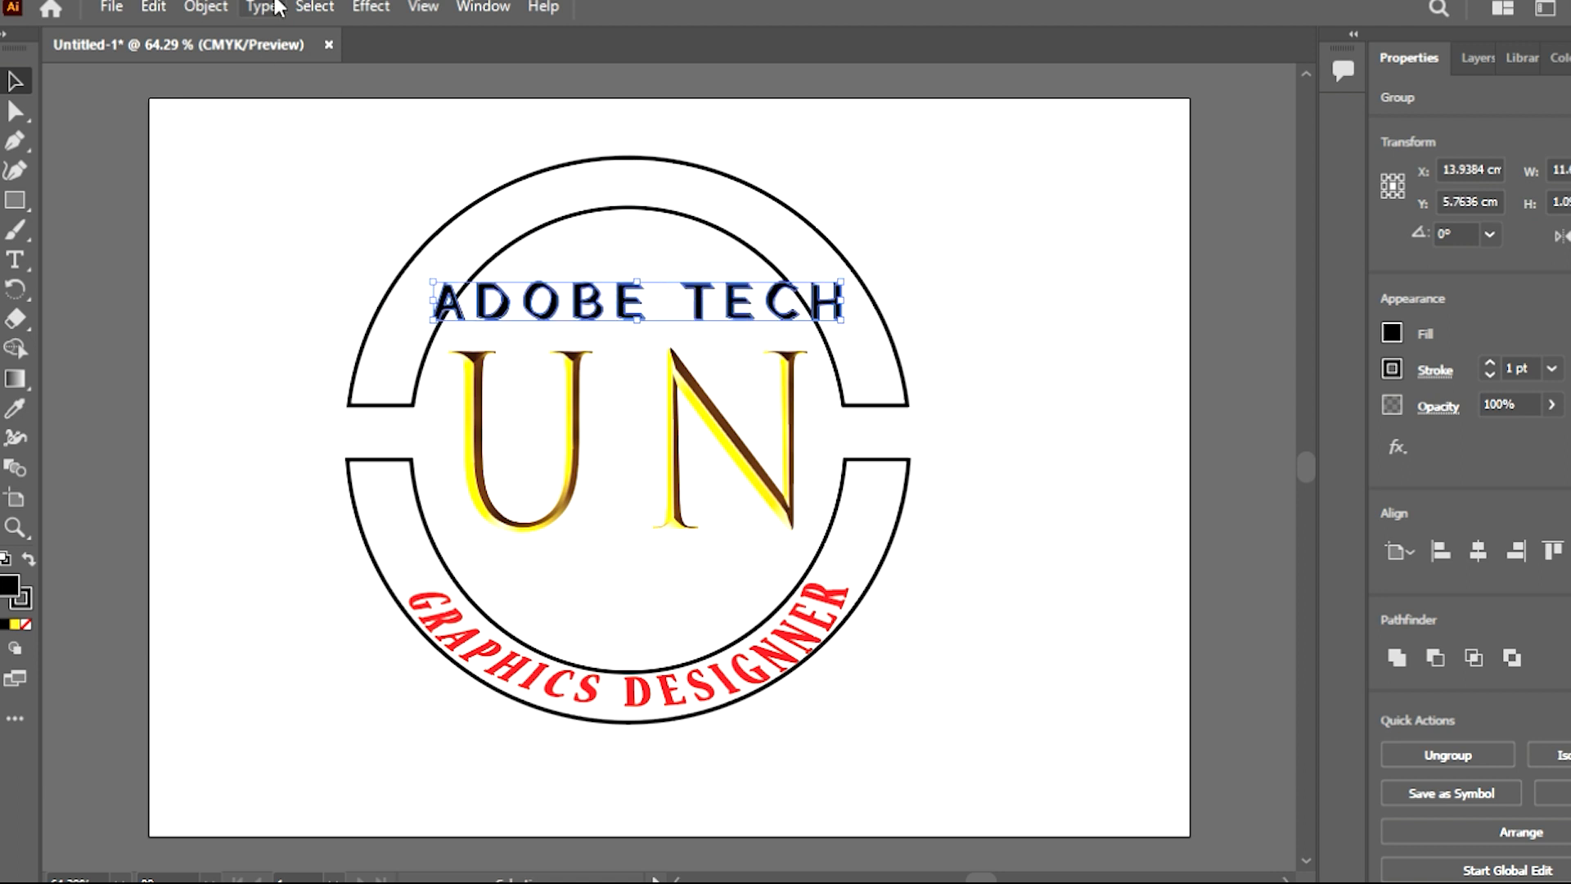
key(ctrl+shift+e)
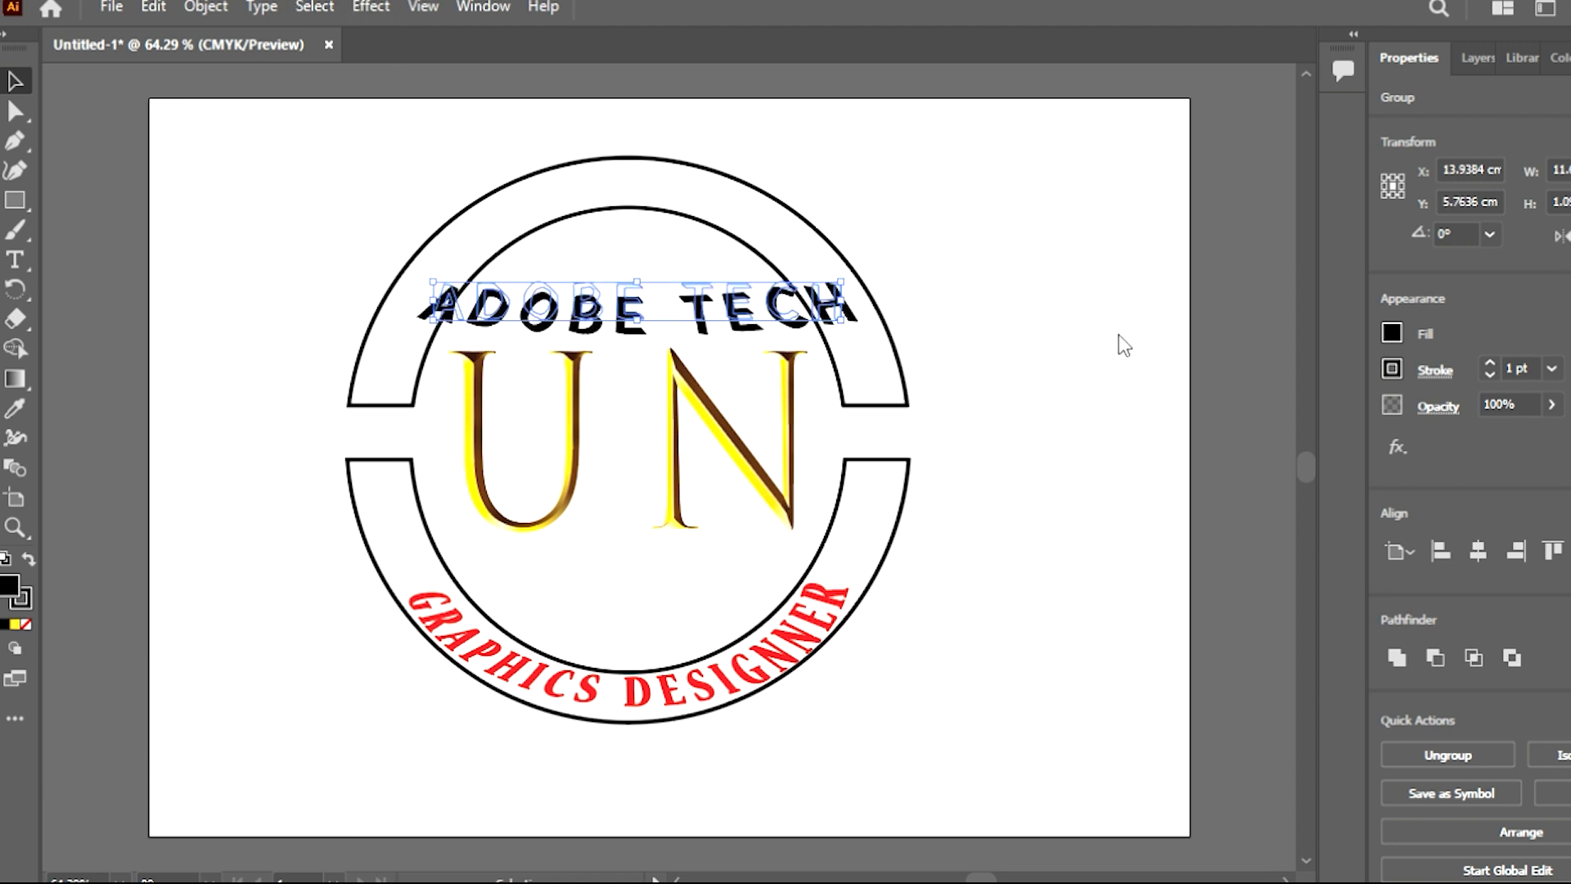
drag(1268, 379, 1298, 381)
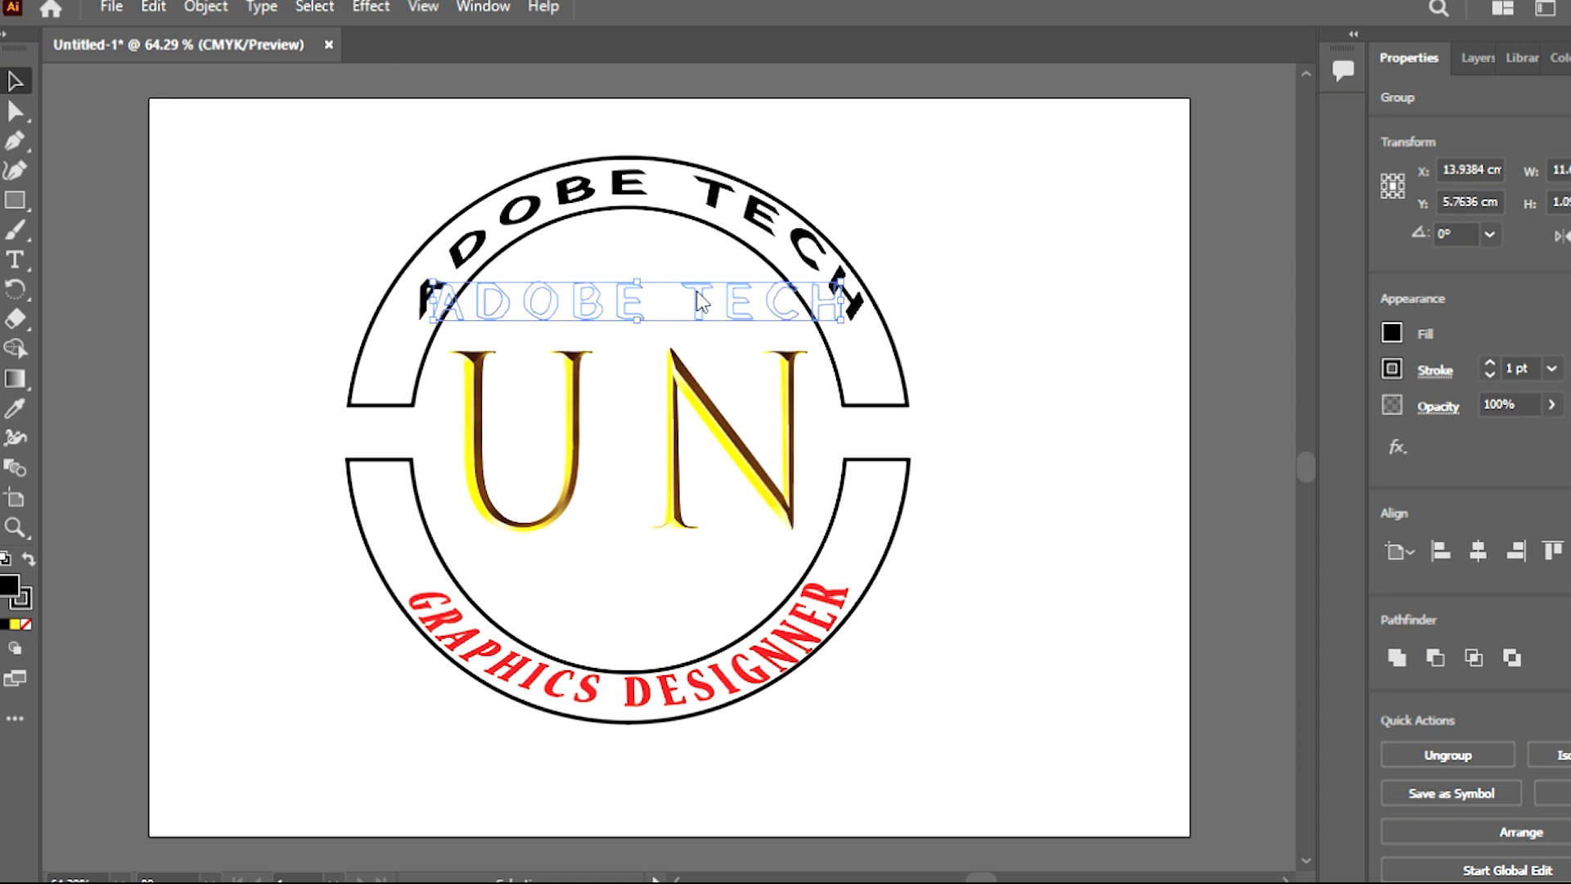
Step: Rotate the warped ADOBE TECH lettering slightly to 358.288° and nudge it into place within the upper ring half
drag(611, 297, 602, 302)
drag(844, 273, 847, 279)
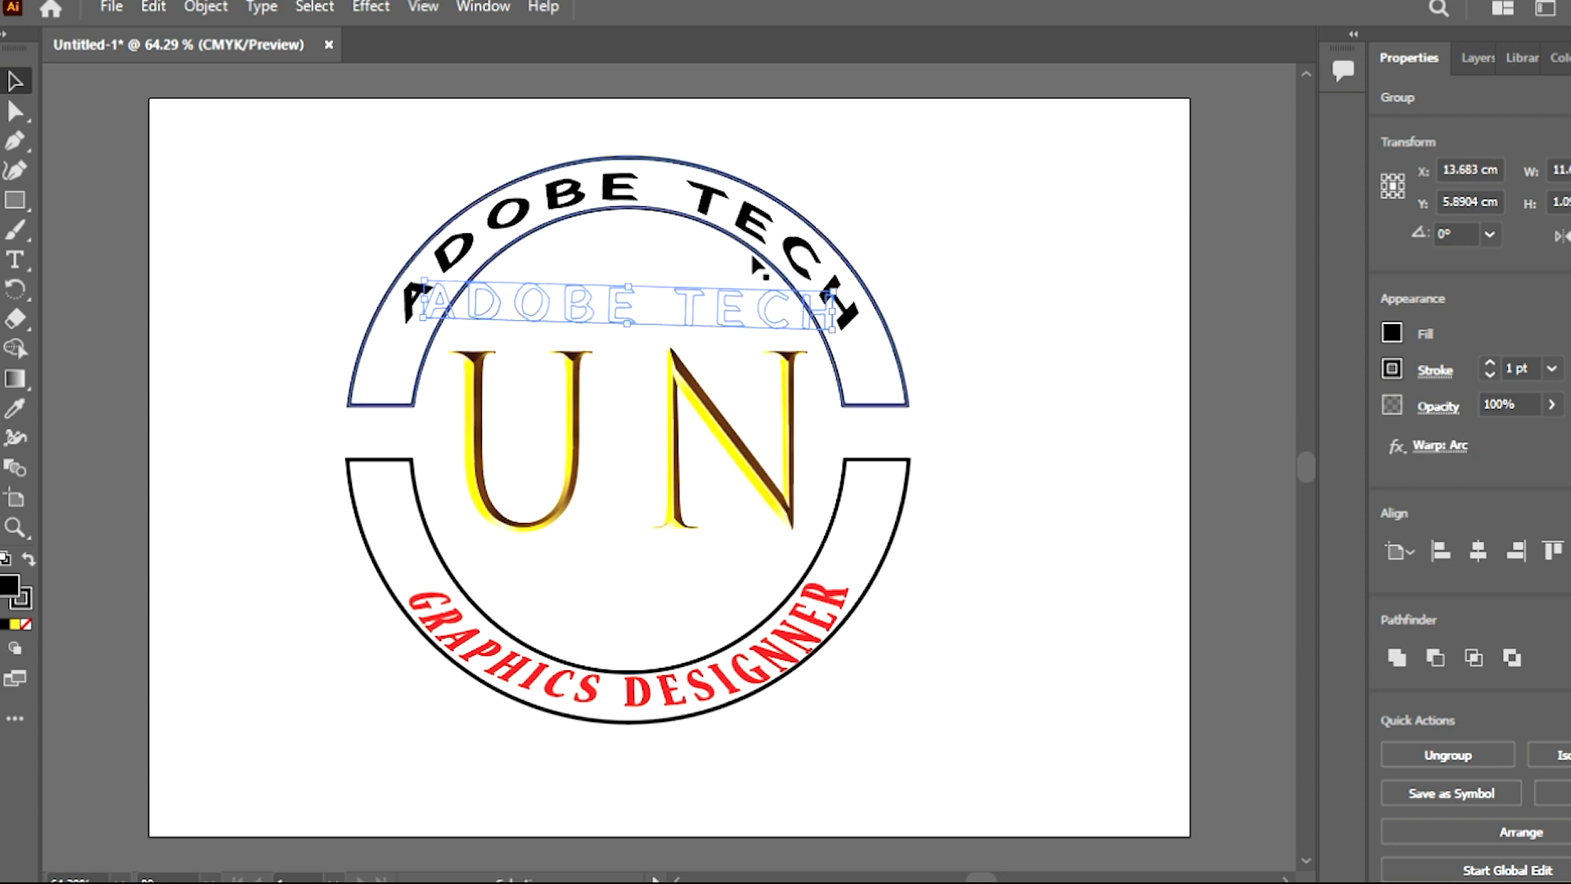
key(Up)
key(Up)
key(Right)
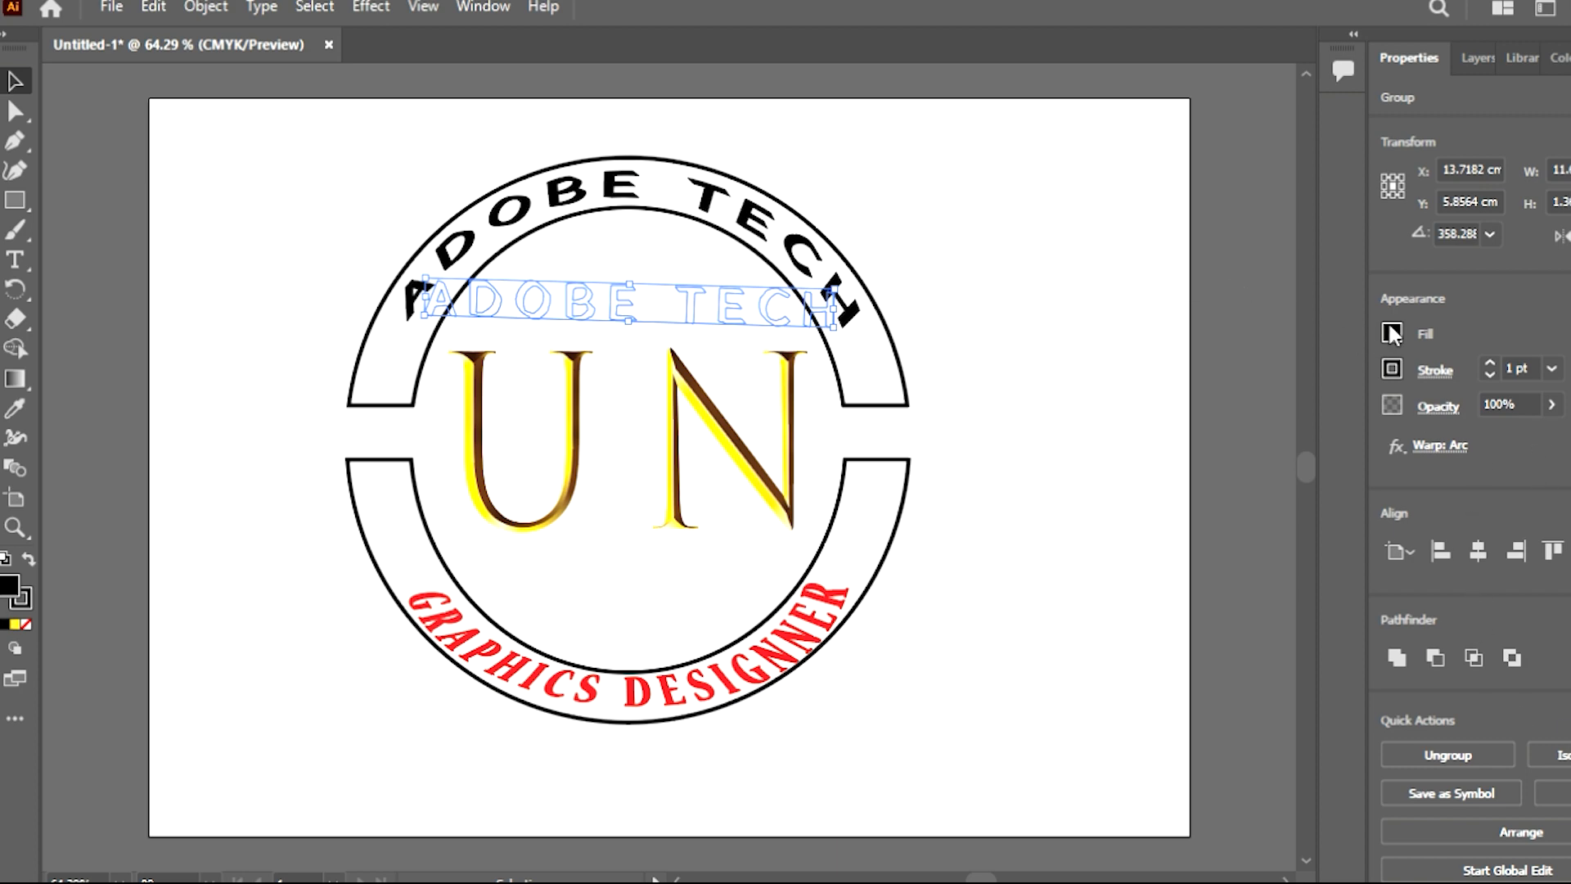
Step: Give the ADOBE TECH lettering a yellow fill, trying linear and radial gradients, and a 1 pt yellow stroke
click(14, 378)
click(1053, 471)
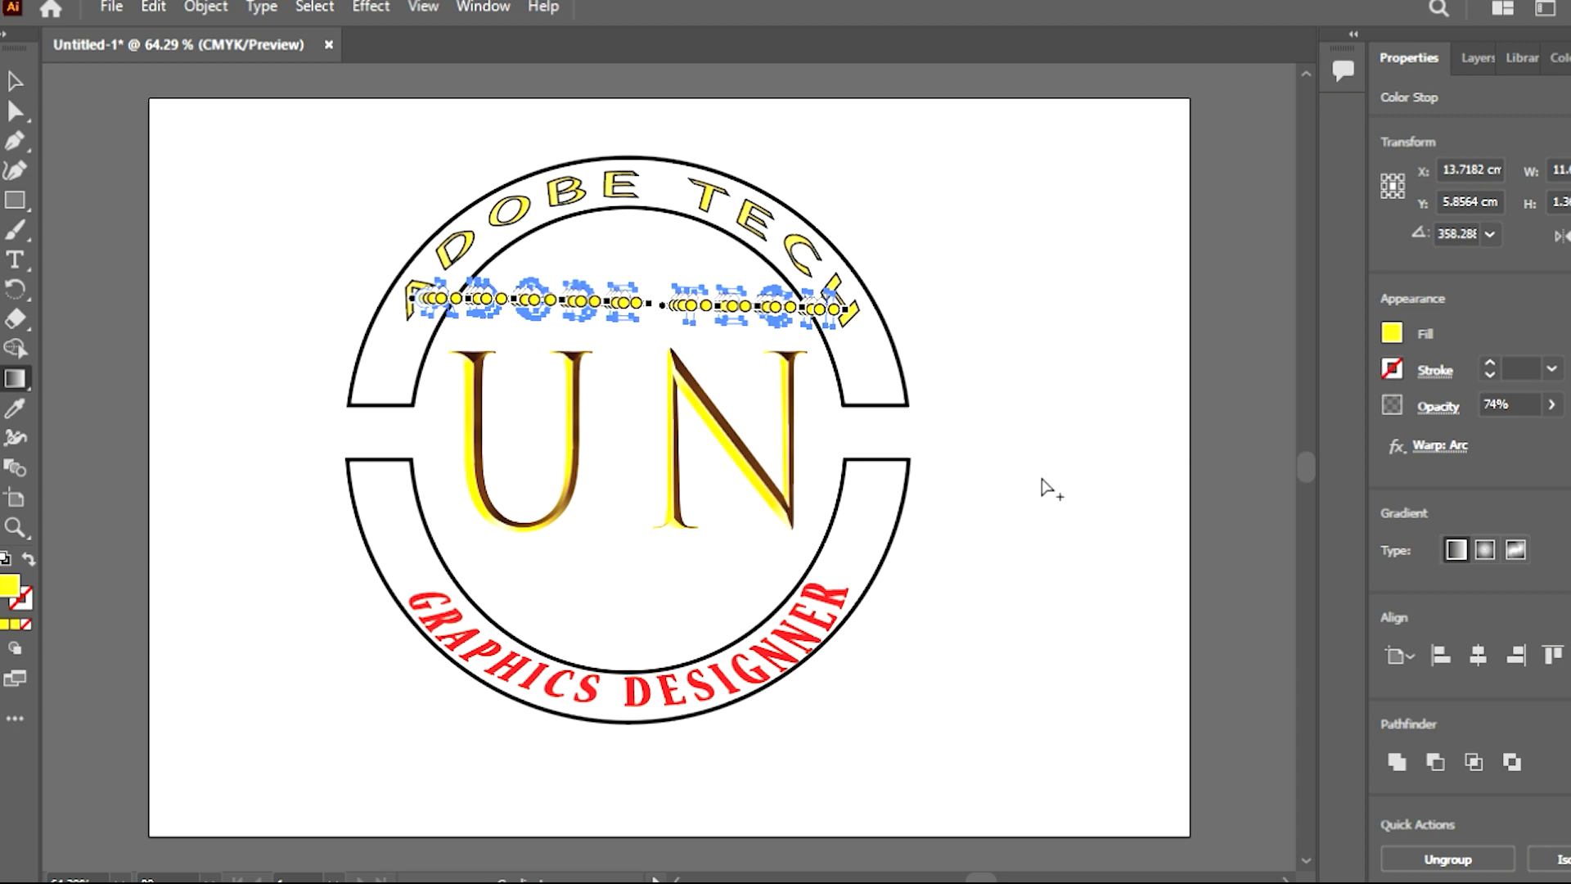
click(1143, 471)
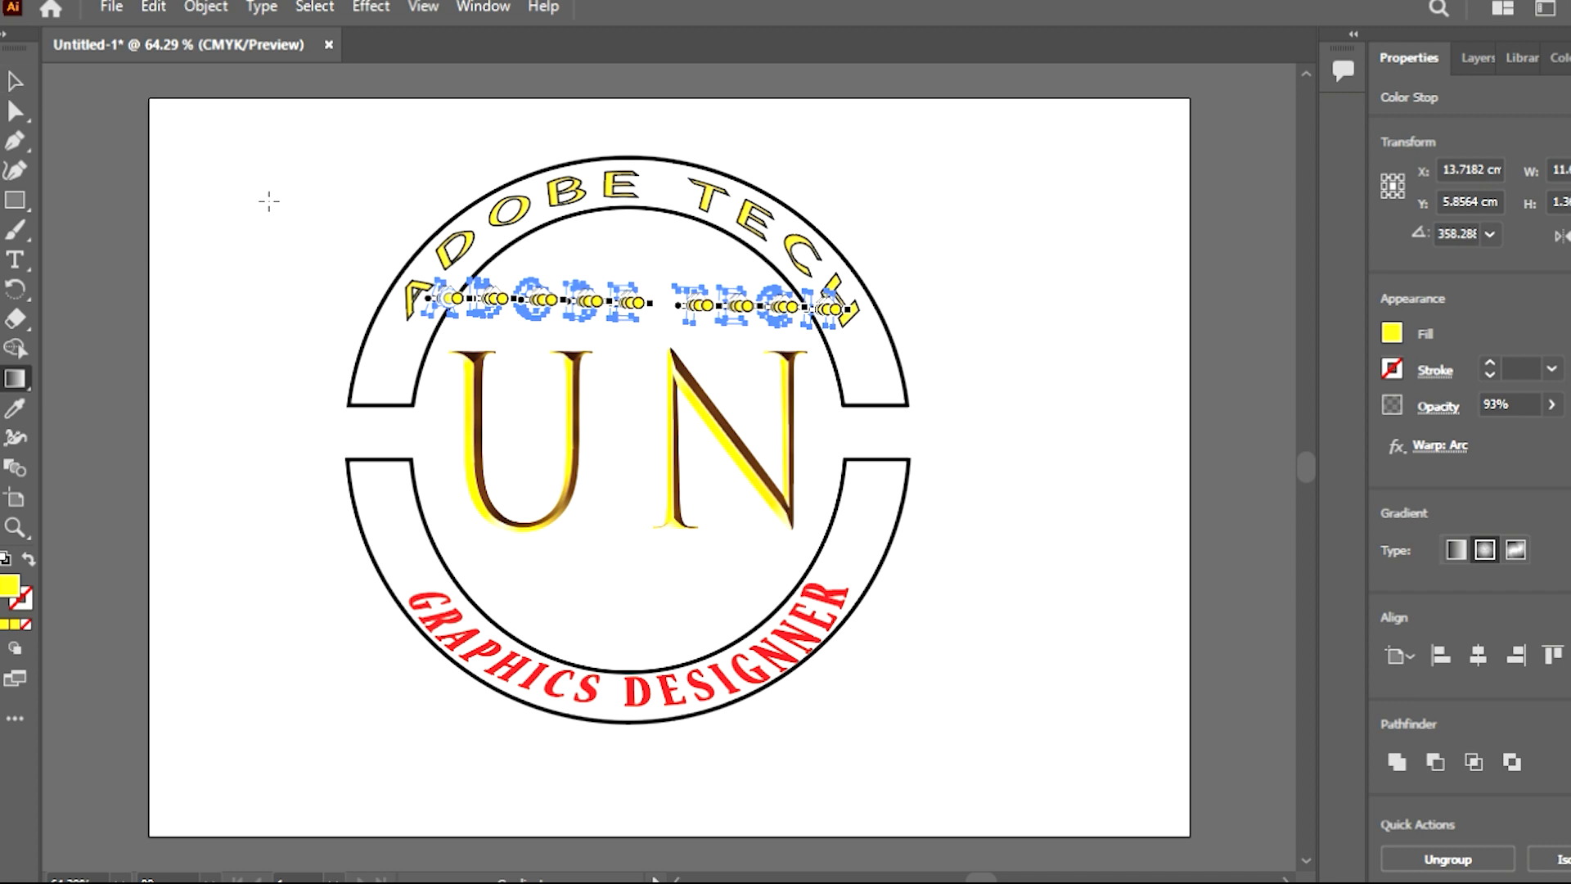
key(v)
click(190, 239)
click(530, 211)
click(1392, 365)
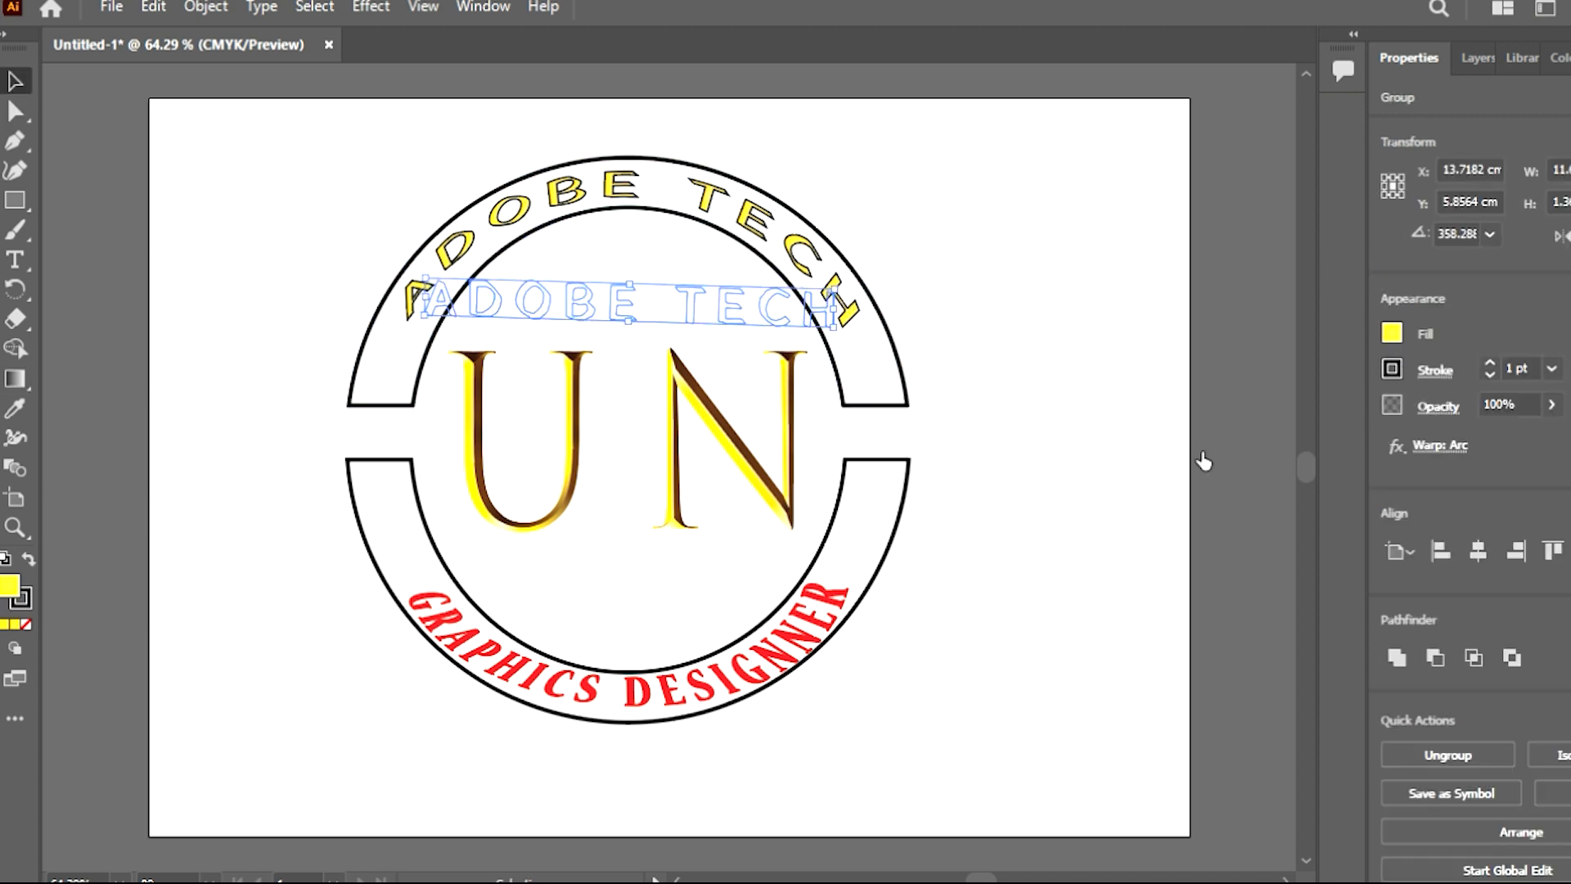
click(1206, 459)
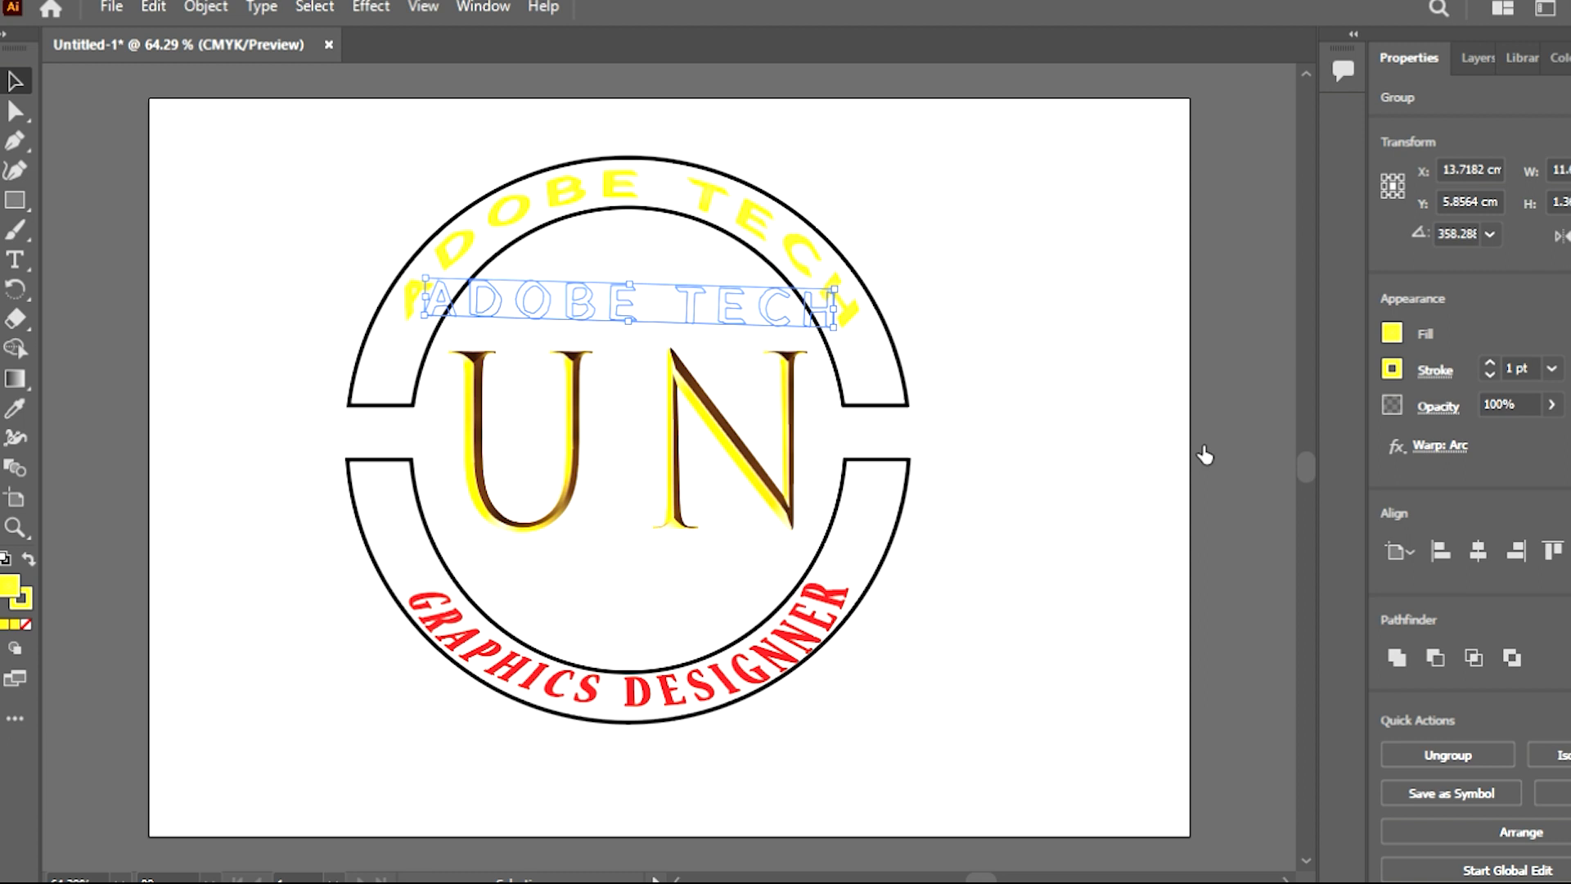
Step: Fill both ring halves with black and remove their stroke
click(897, 353)
click(29, 559)
click(16, 599)
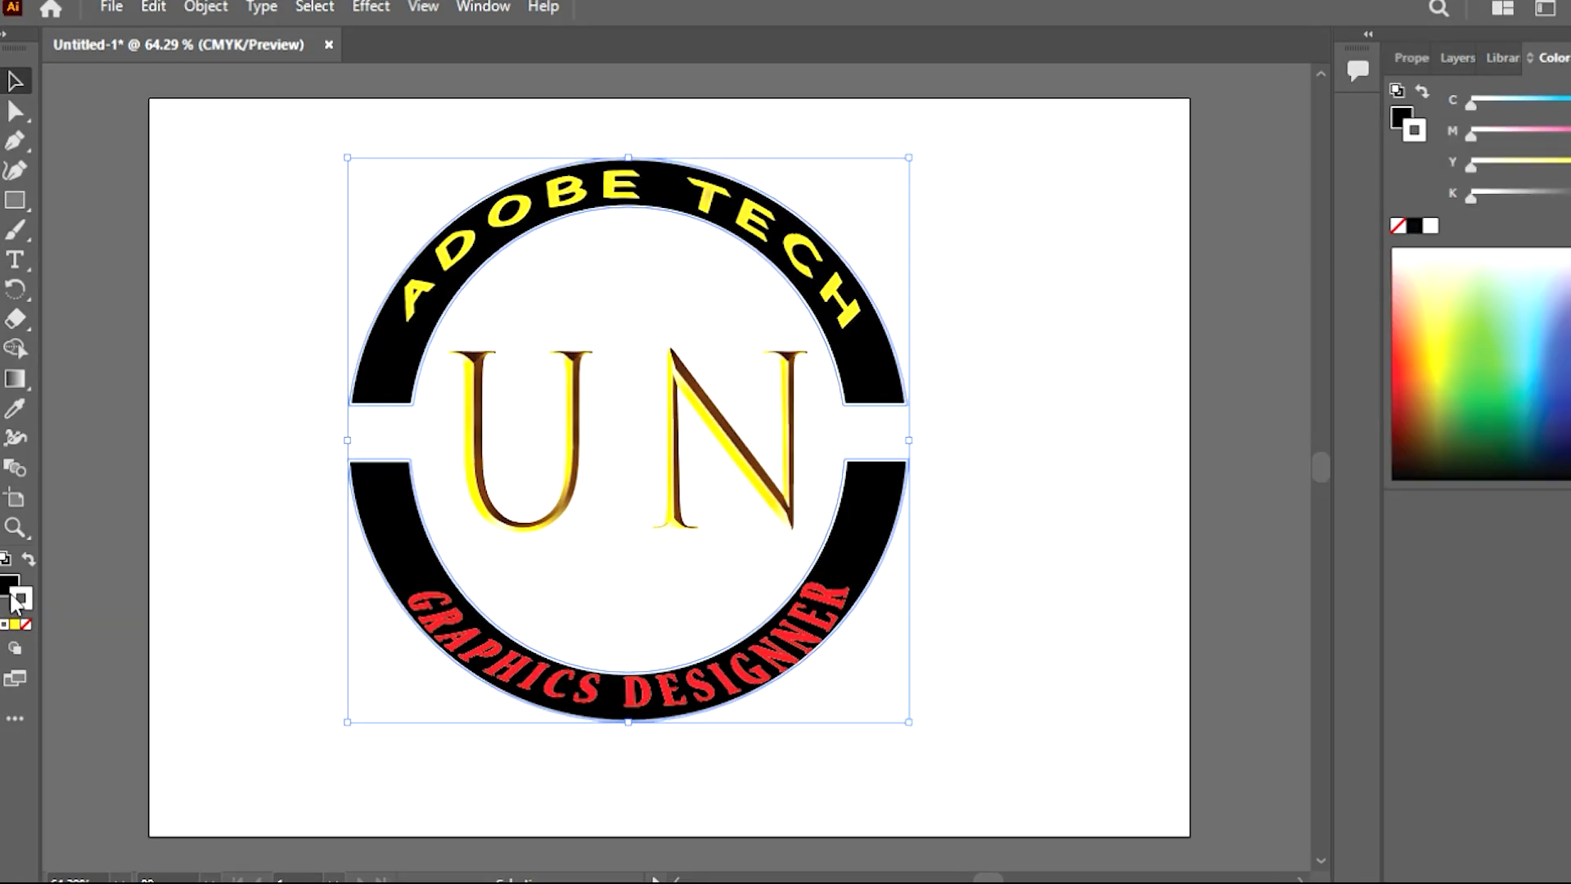
click(26, 624)
click(91, 543)
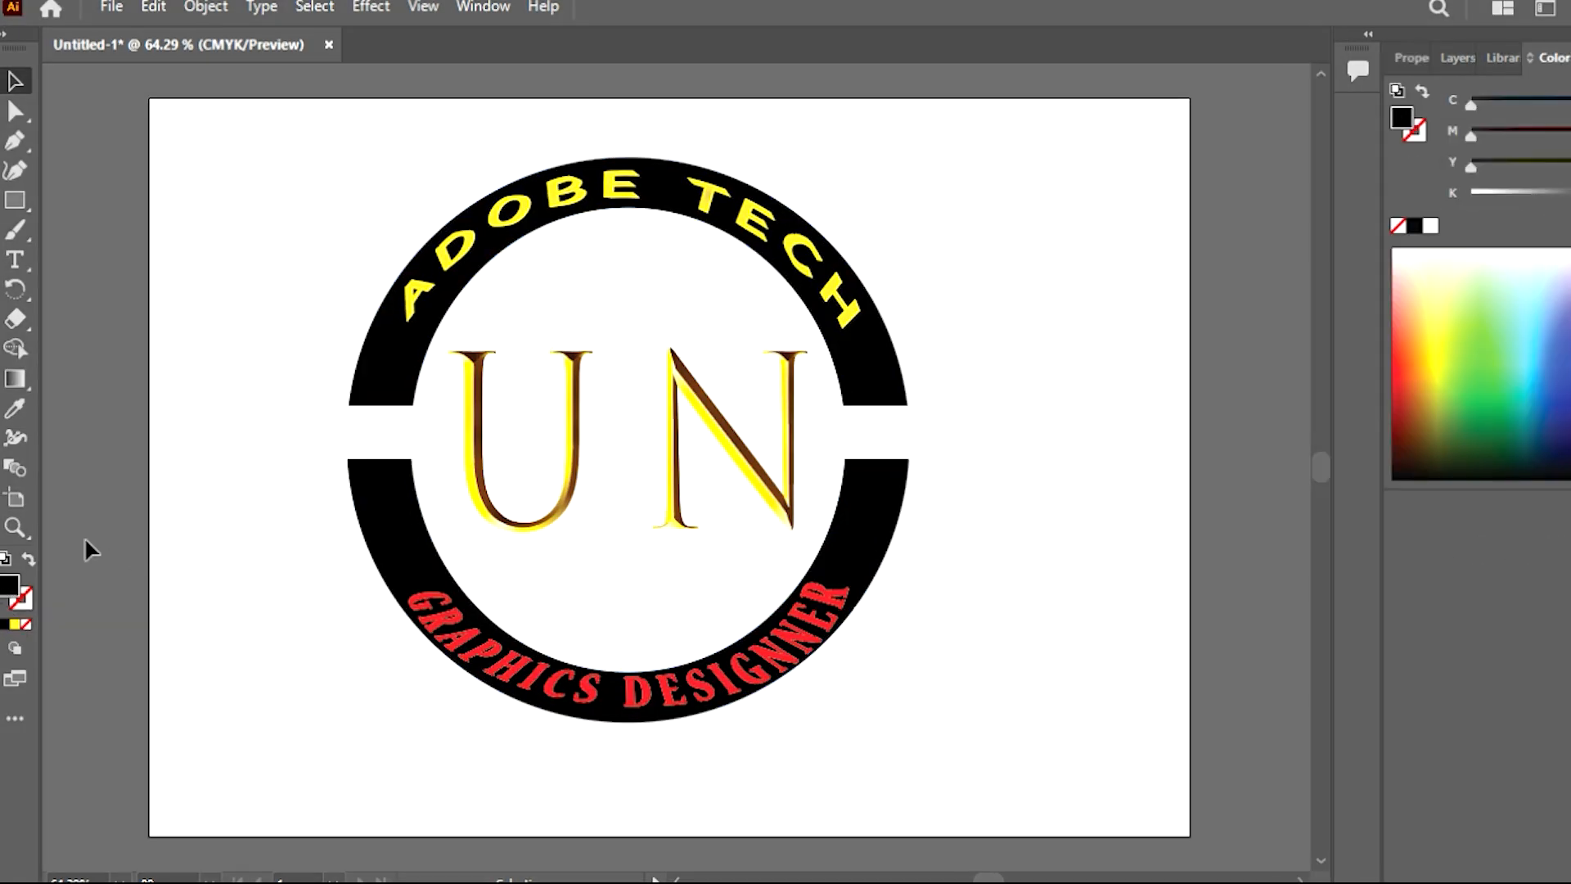
Step: Convert the arched GRAPHICS DESIGNNER text to outlines and clear its warp effect
click(471, 655)
click(1411, 57)
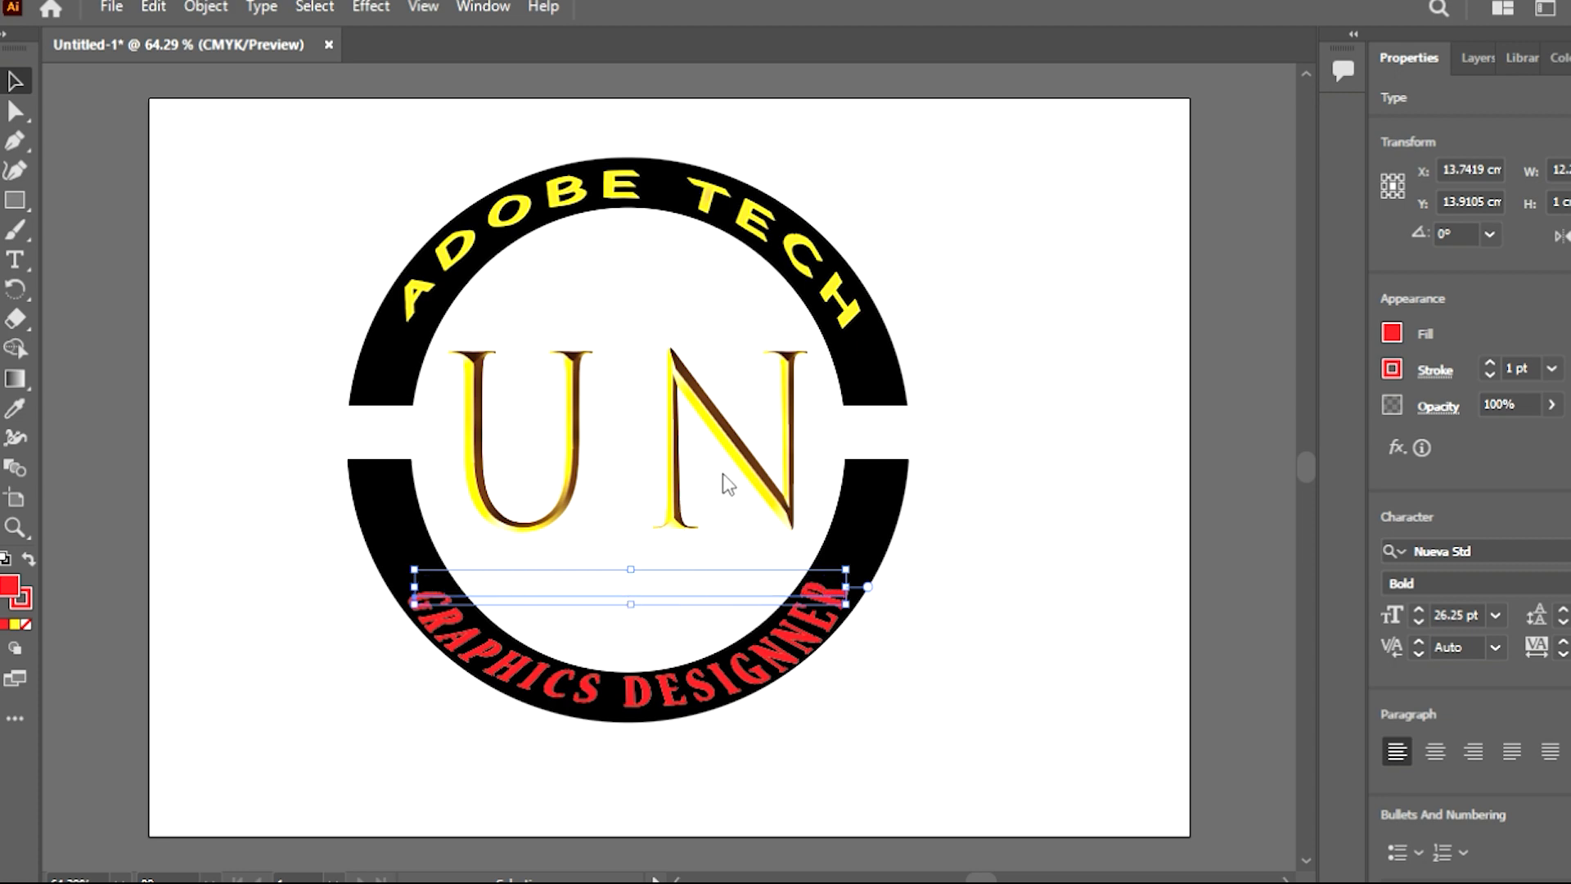
key(ctrl+shift+o)
click(1391, 659)
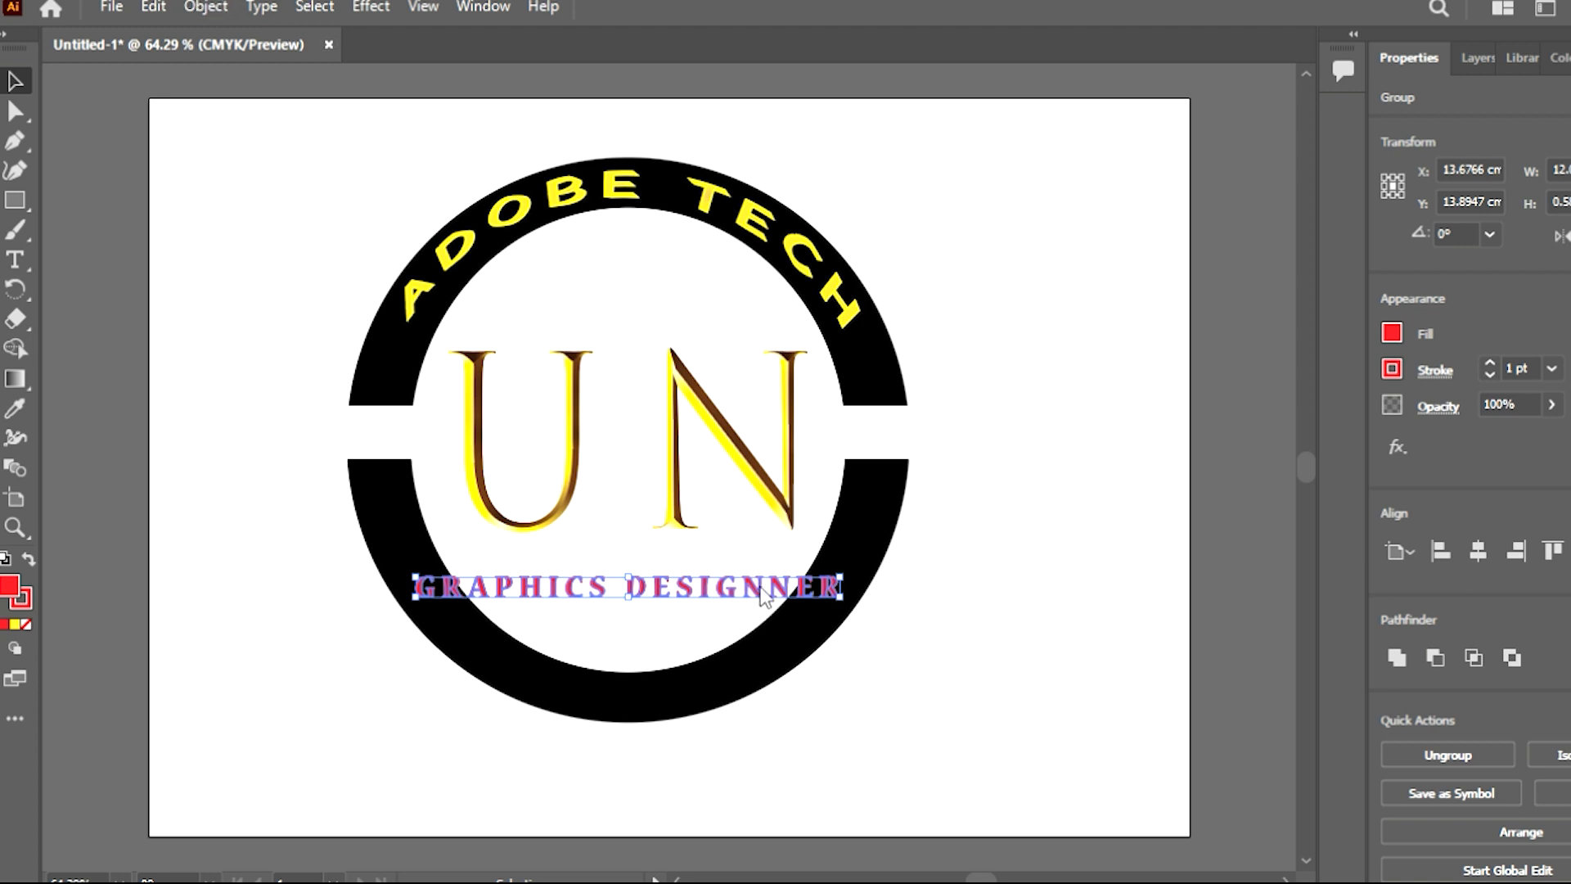
click(564, 201)
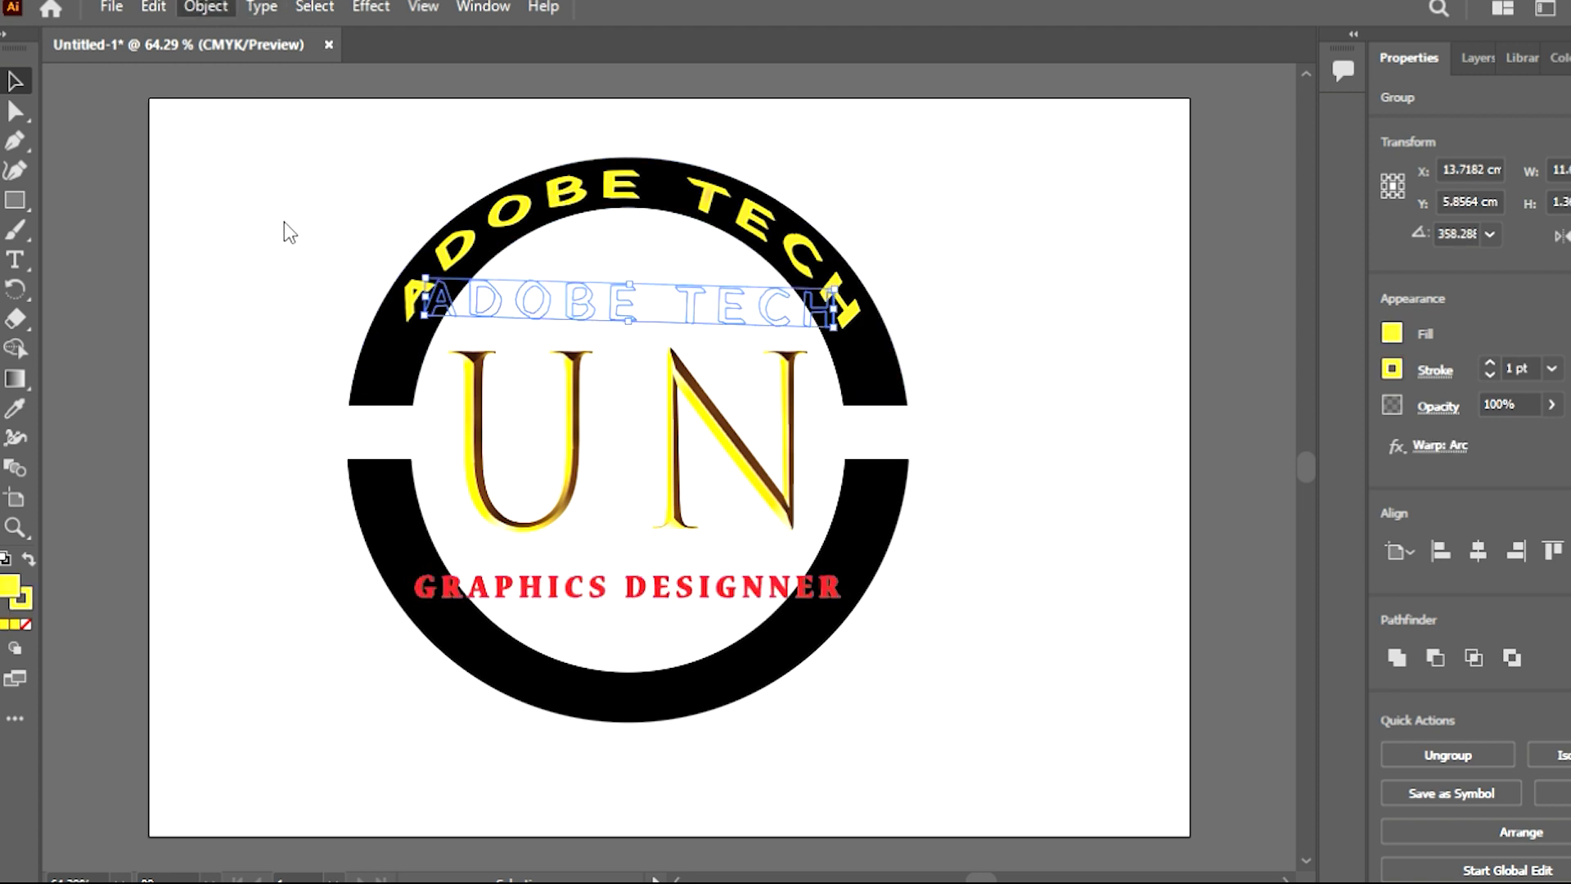
click(190, 216)
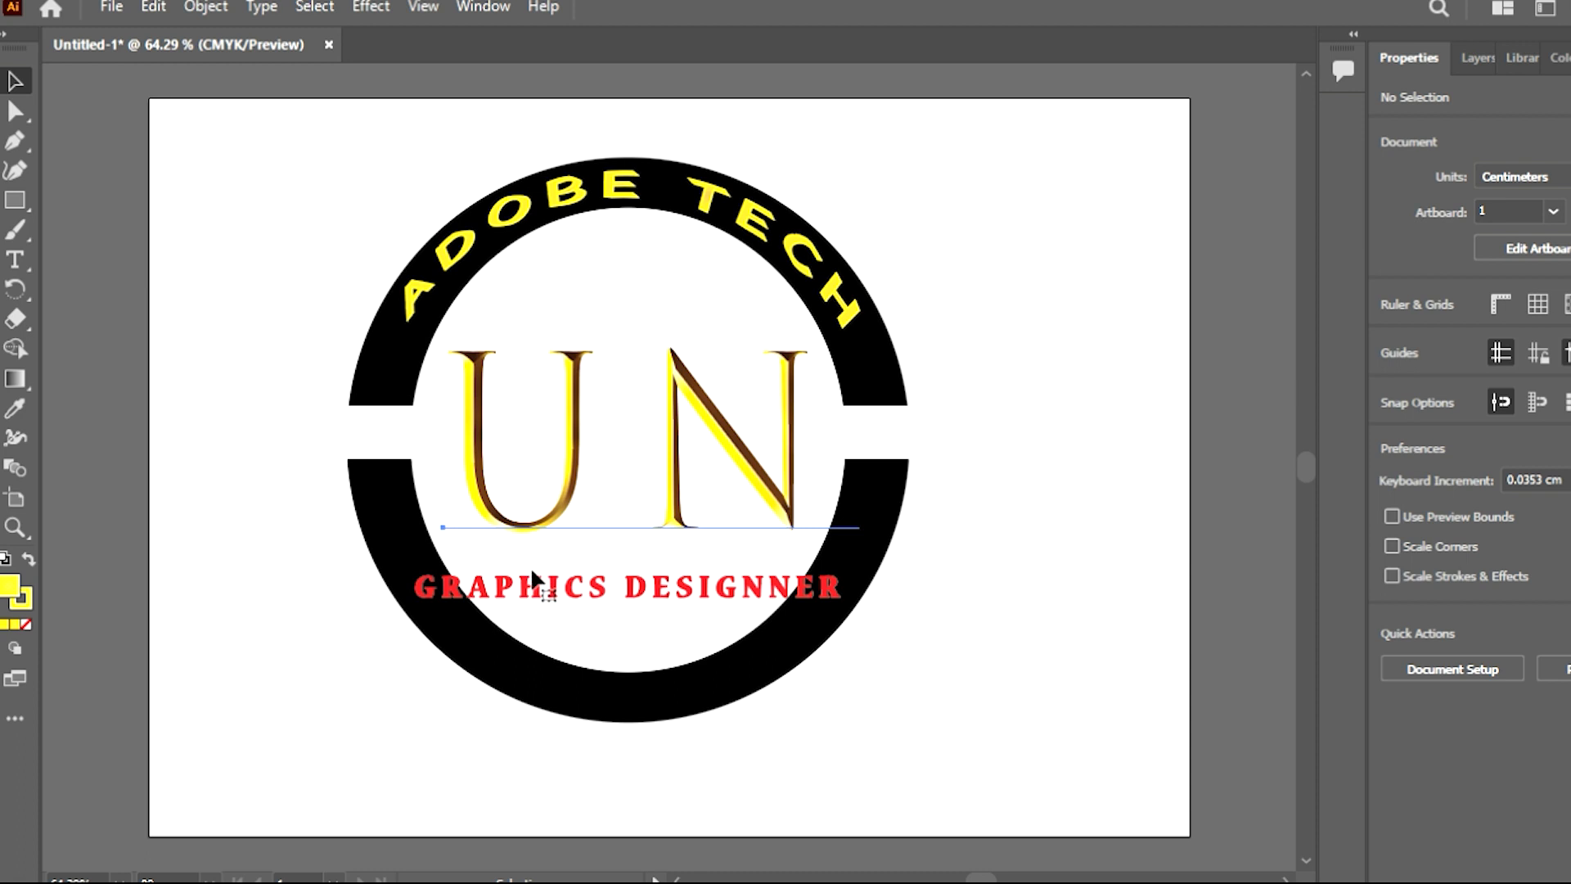
Step: Apply an Arc warp to the outlined GRAPHICS DESIGNNER lettering, bending it downward to follow the lower ring half
click(449, 593)
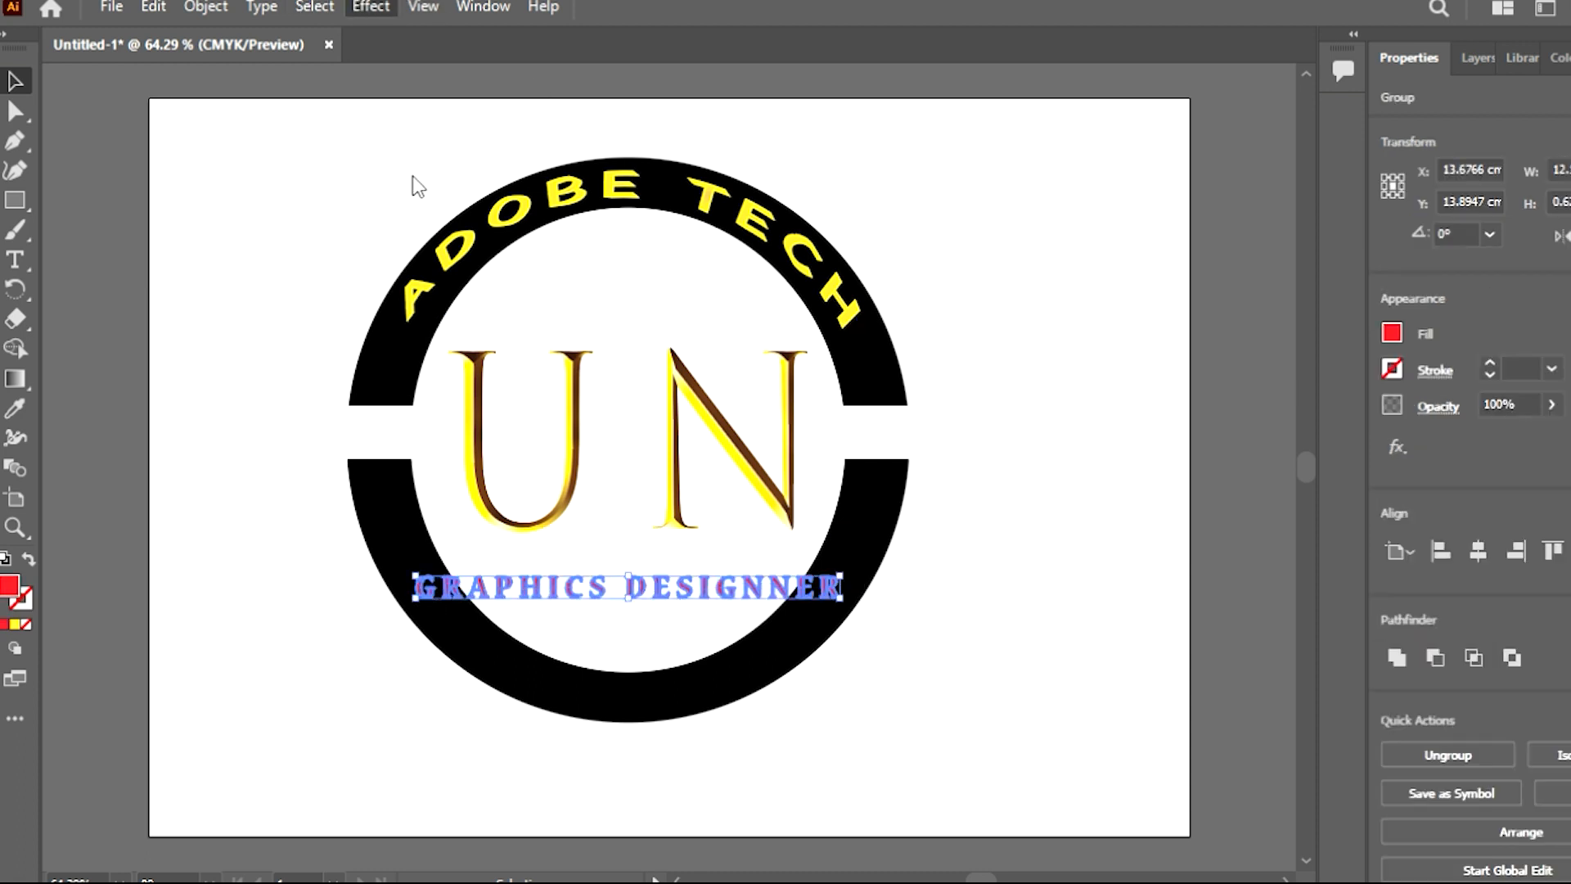
click(595, 324)
click(1197, 386)
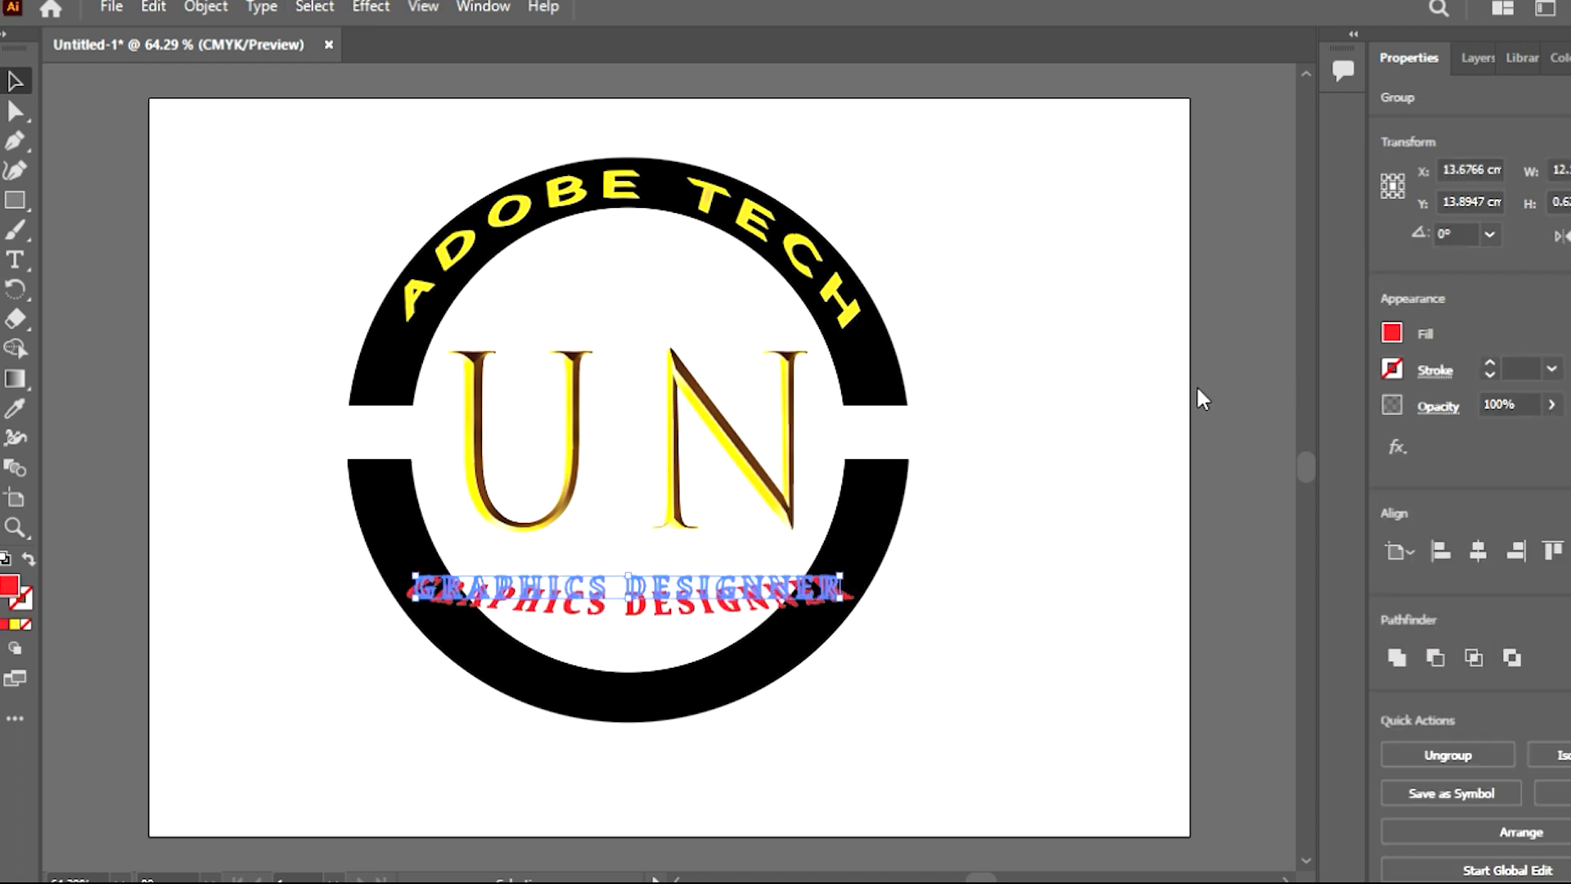
click(1186, 379)
click(1174, 375)
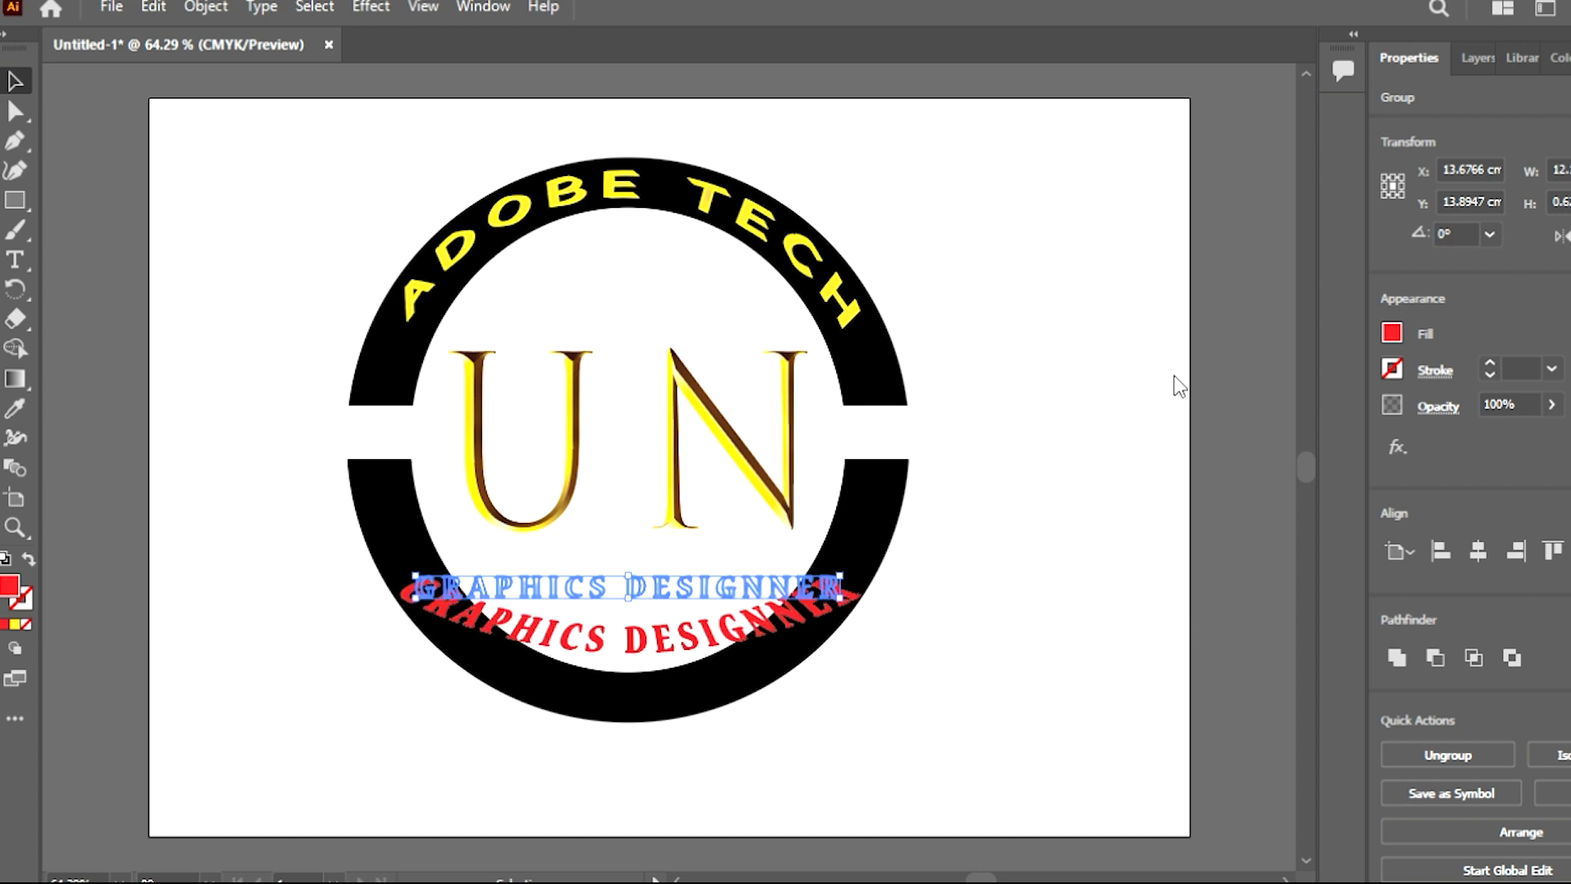
drag(1157, 380, 1134, 383)
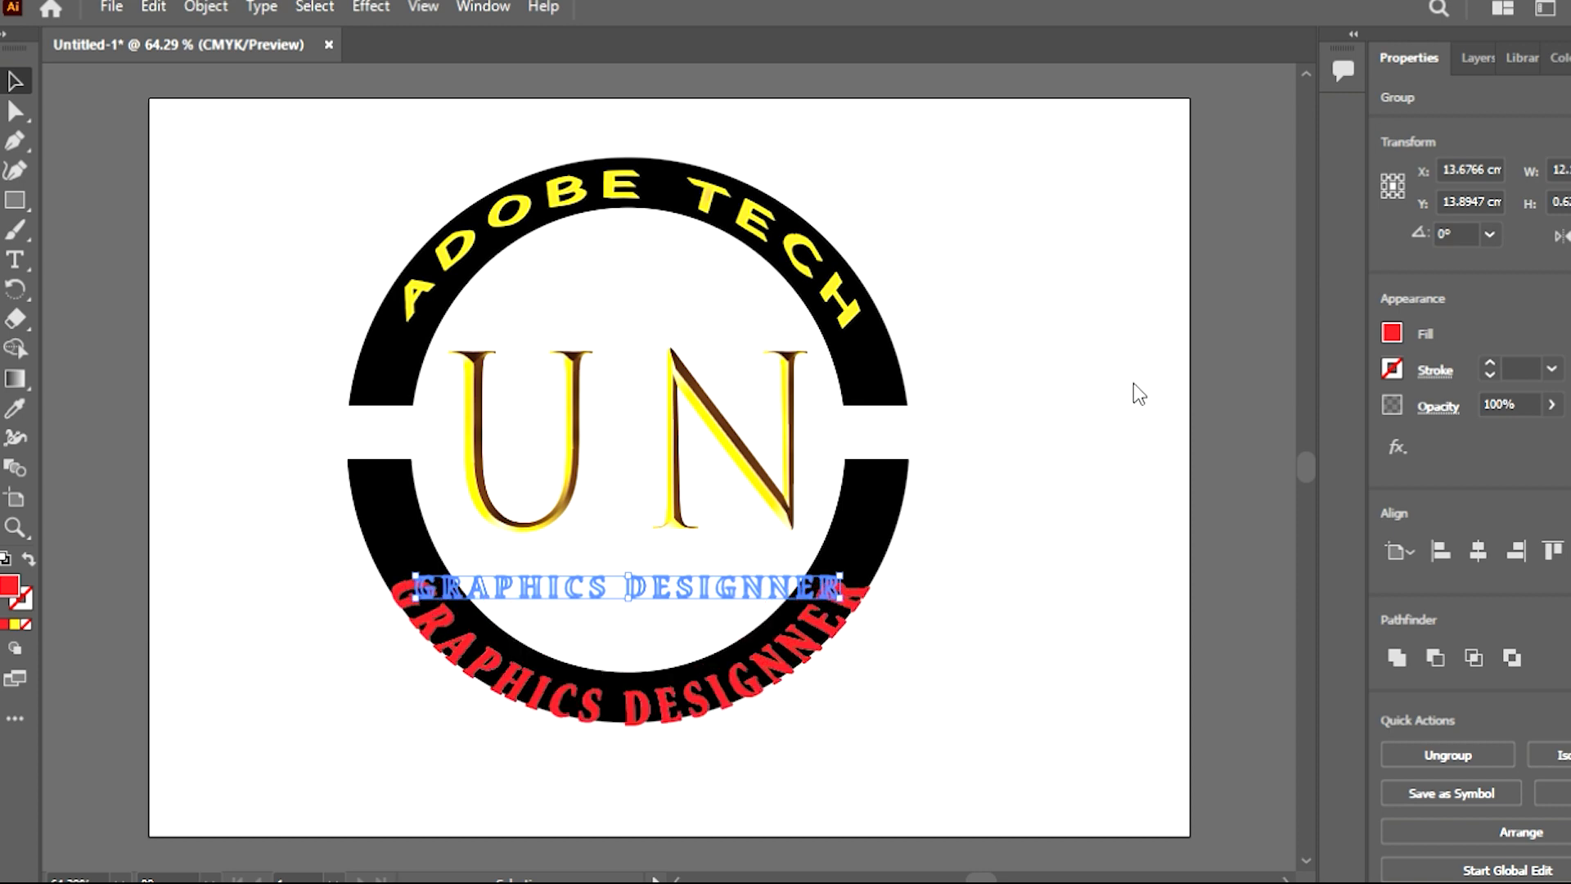
click(1254, 556)
Step: Nudge the warped GRAPHICS DESIGNNER lettering upward so it sits inside the lower ring half
key(Up)
key(Up)
key(Up)
key(Up)
key(Up)
key(Up)
key(Up)
key(Up)
key(Up)
key(Up)
key(Up)
key(Up)
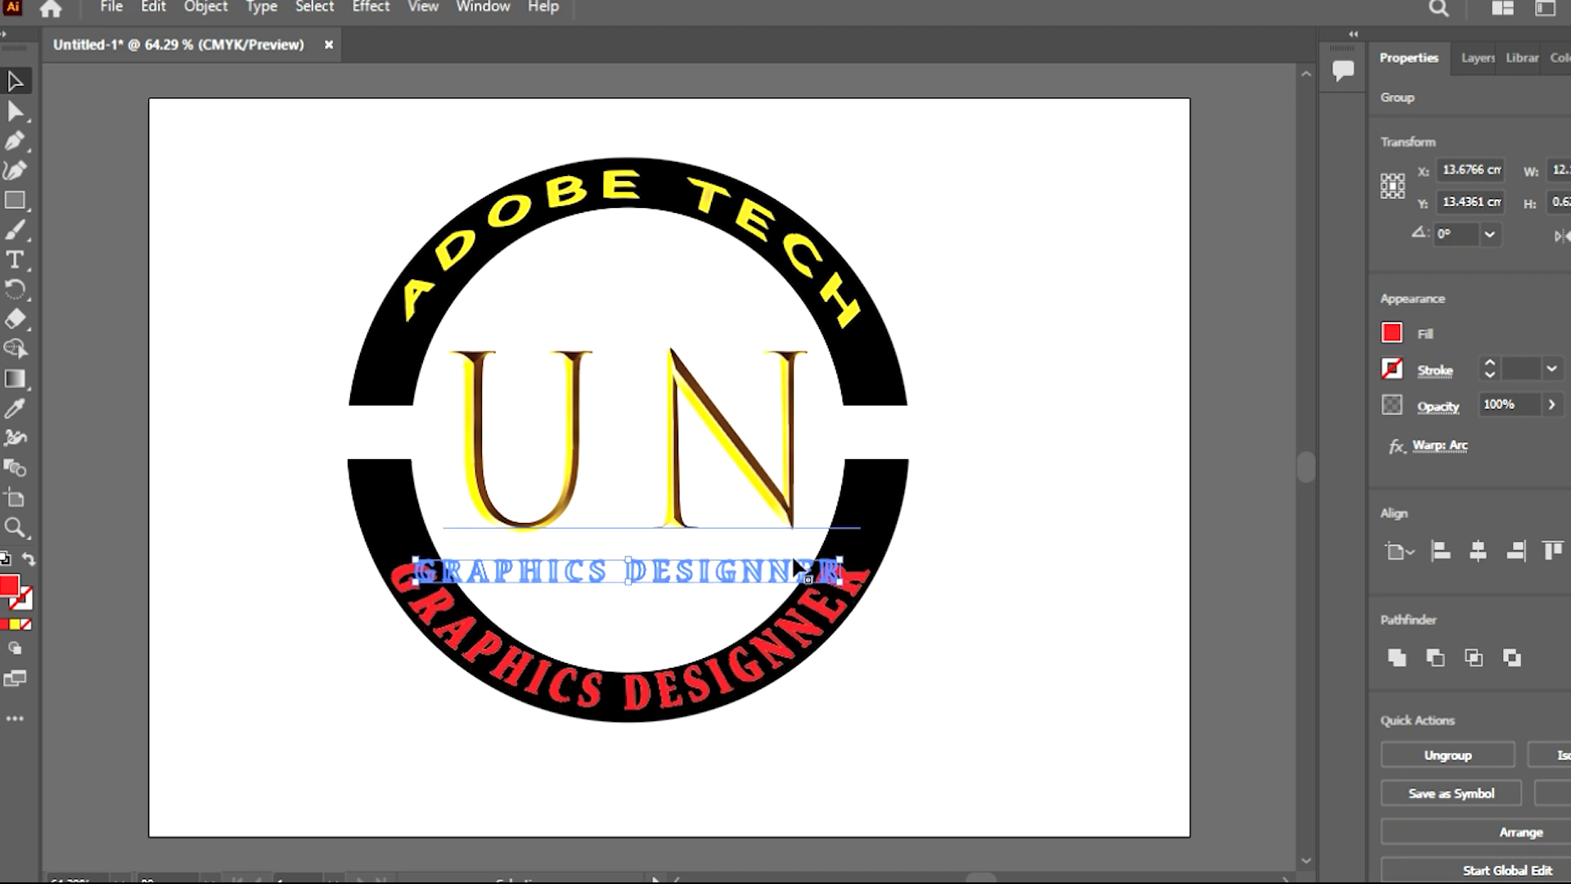
Step: Flatten the GRAPHICS DESIGNNER lettering slightly so its warped letters fit within the lower ring half
drag(628, 583, 634, 564)
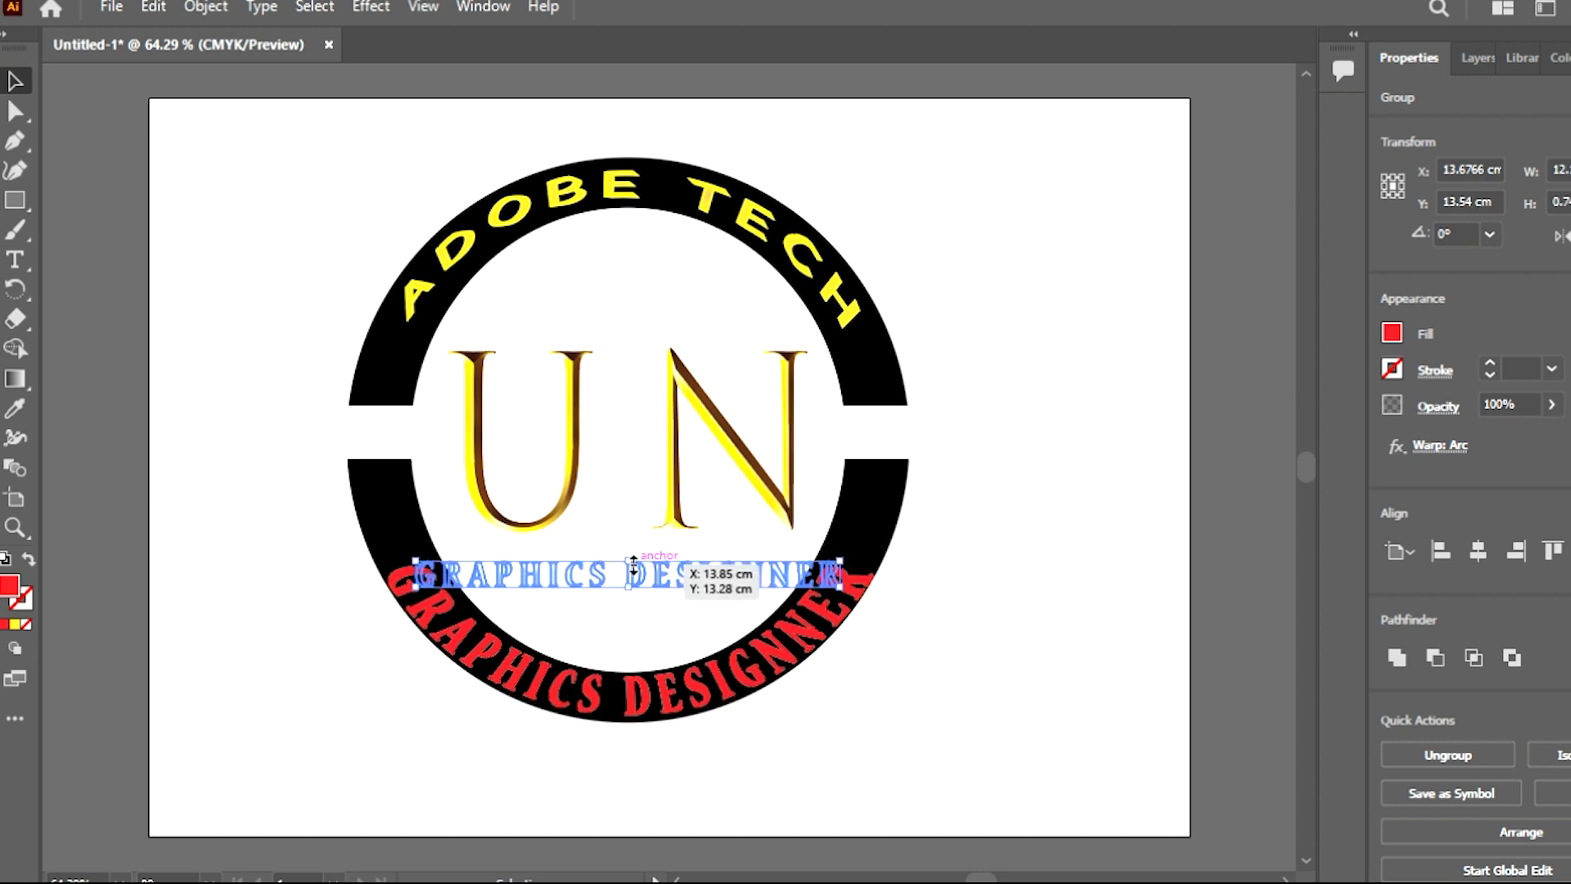
drag(839, 574, 821, 574)
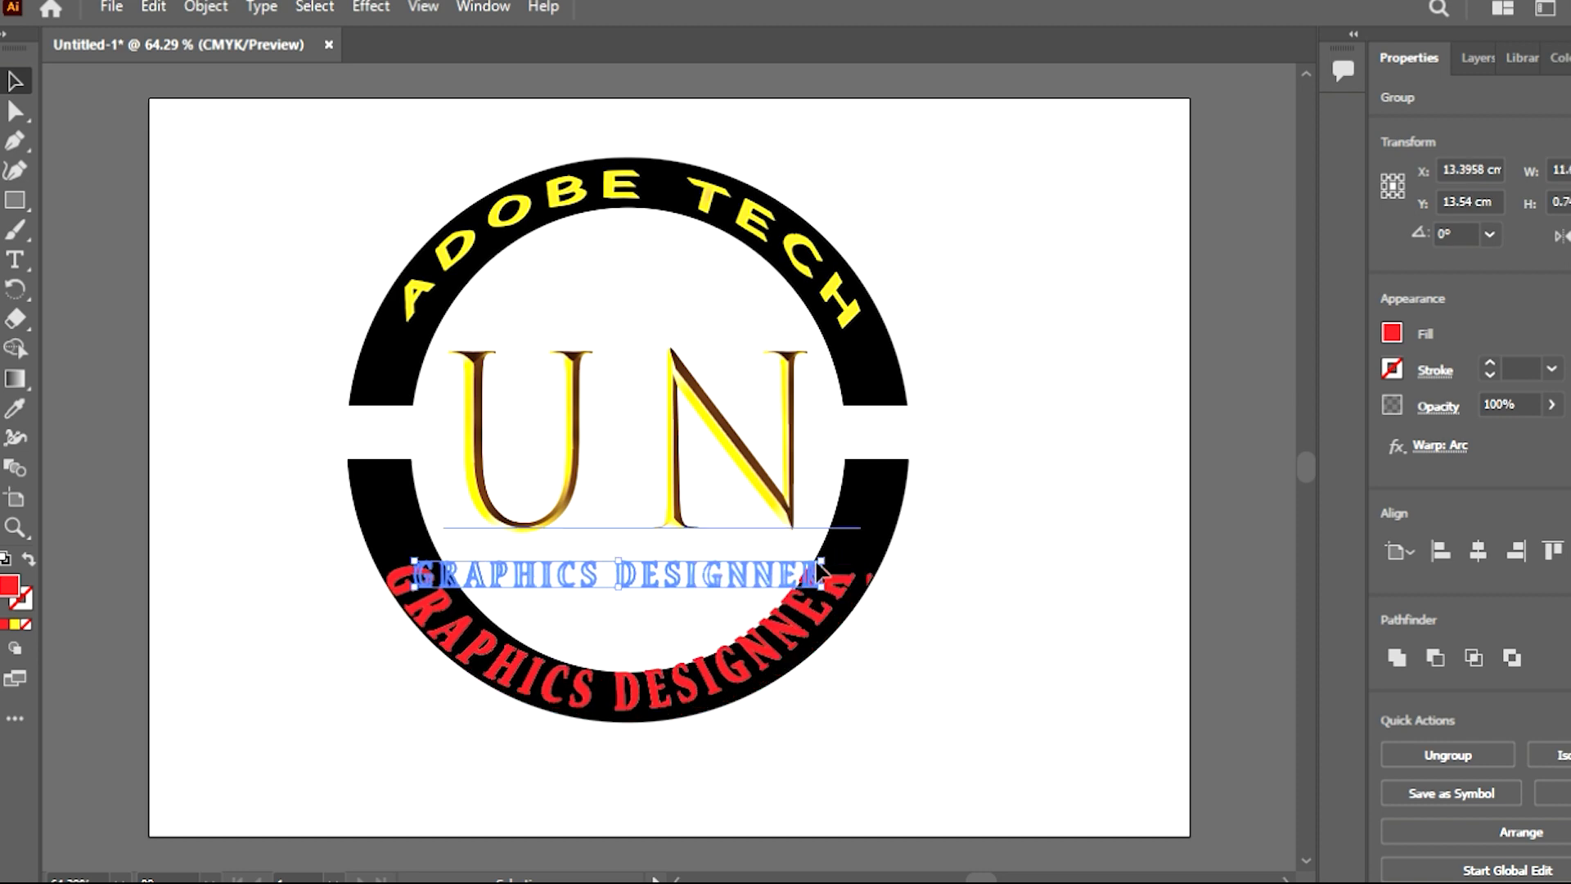
key(ctrl+z)
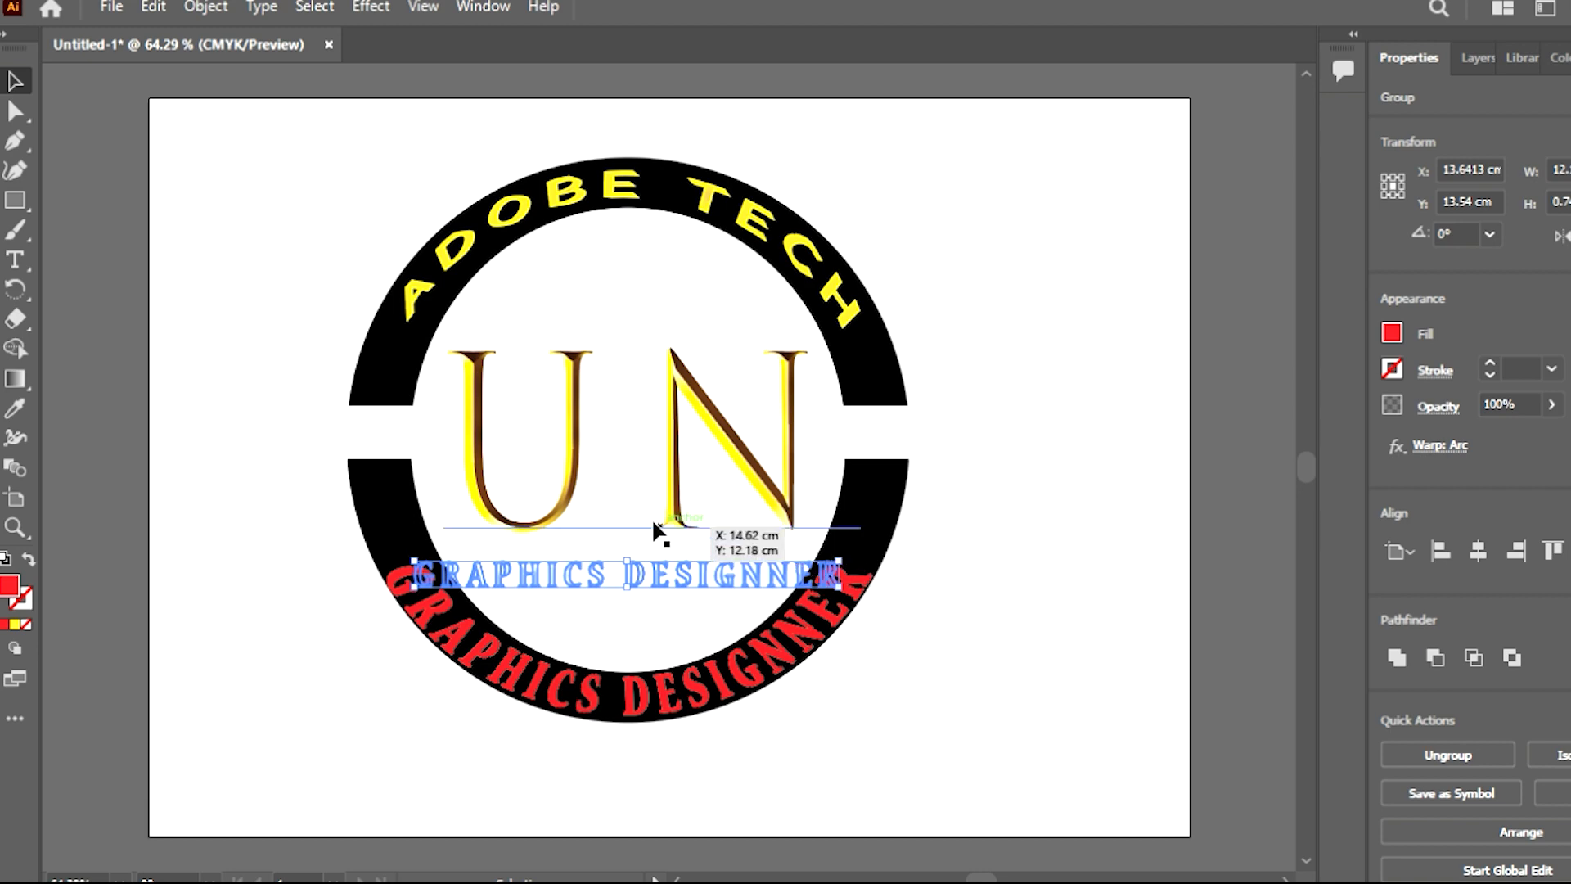
drag(632, 586, 631, 576)
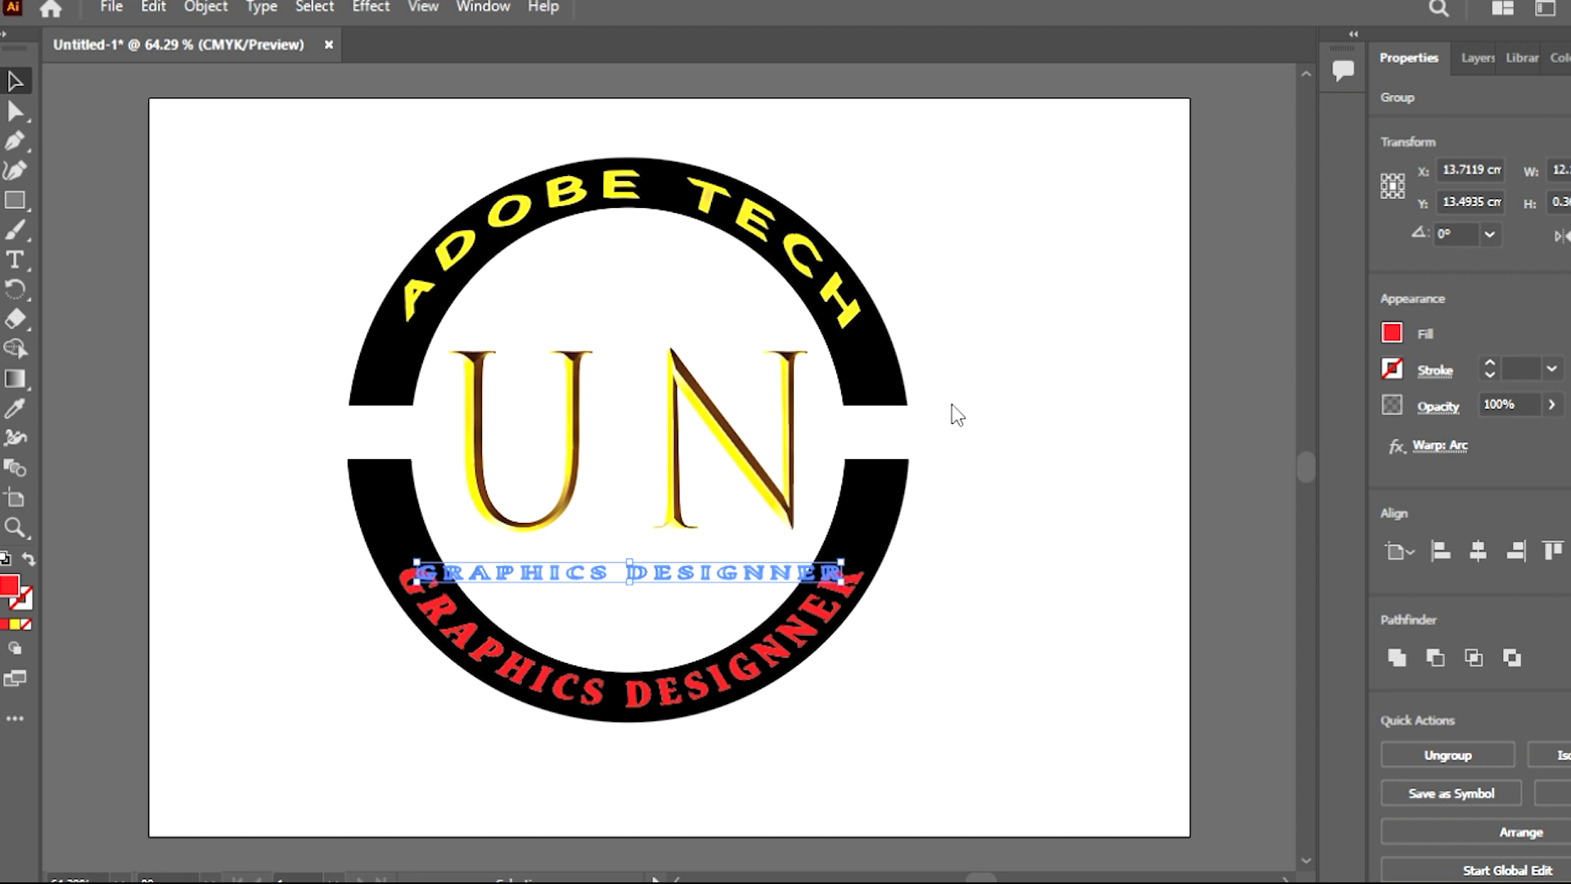
Step: Give the GRAPHICS DESIGNNER lettering a yellow fill and a yellow 1 pt stroke
key(ctrl+z)
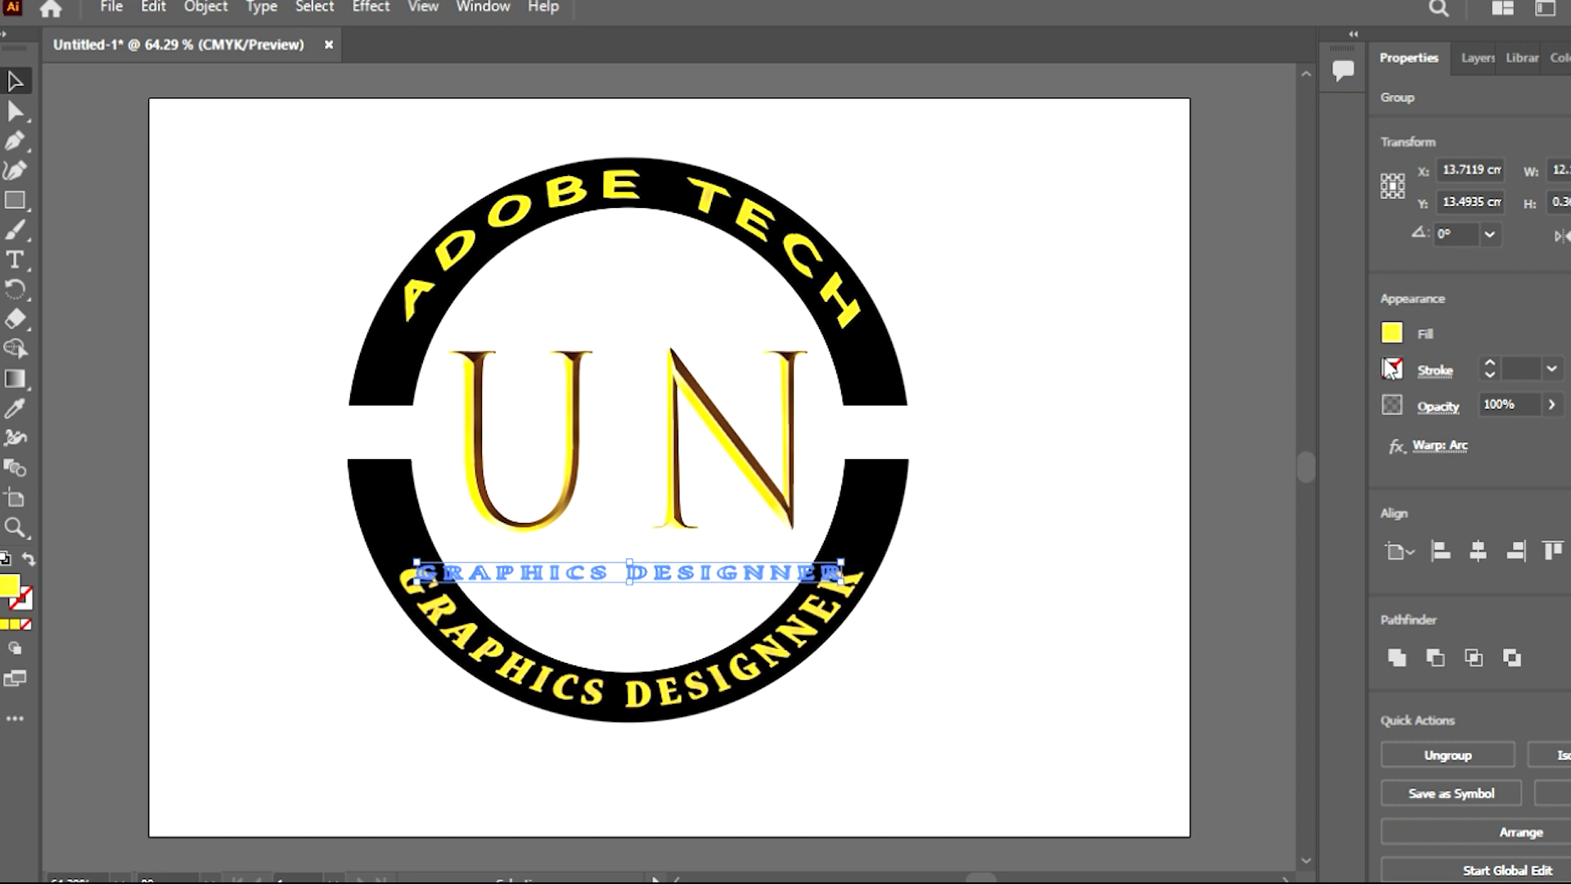
key(ctrl+z)
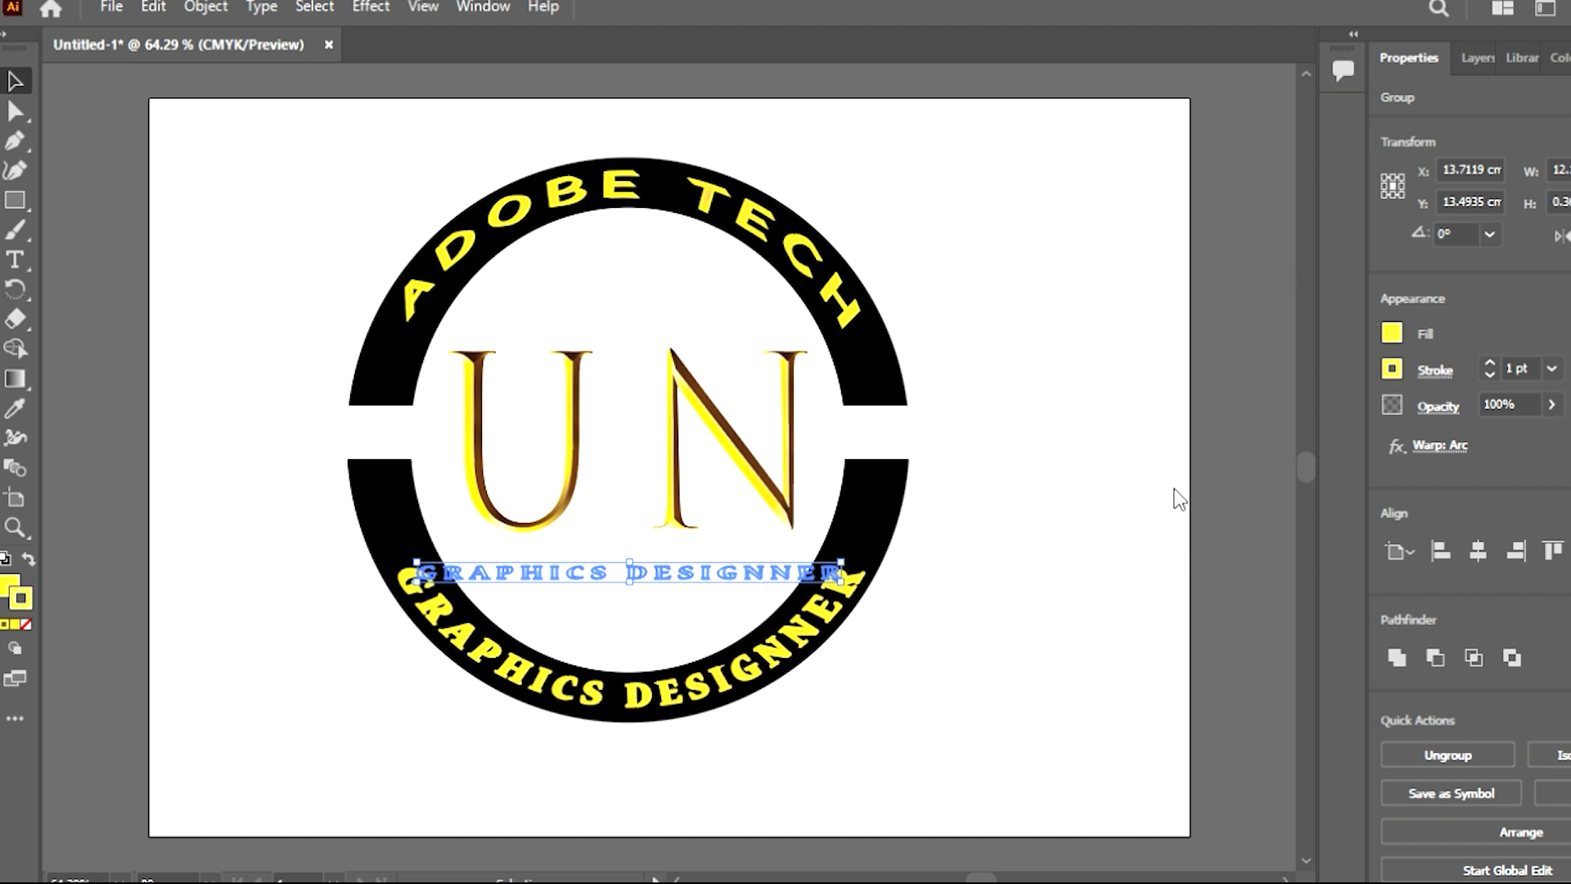
key(x)
click(1083, 288)
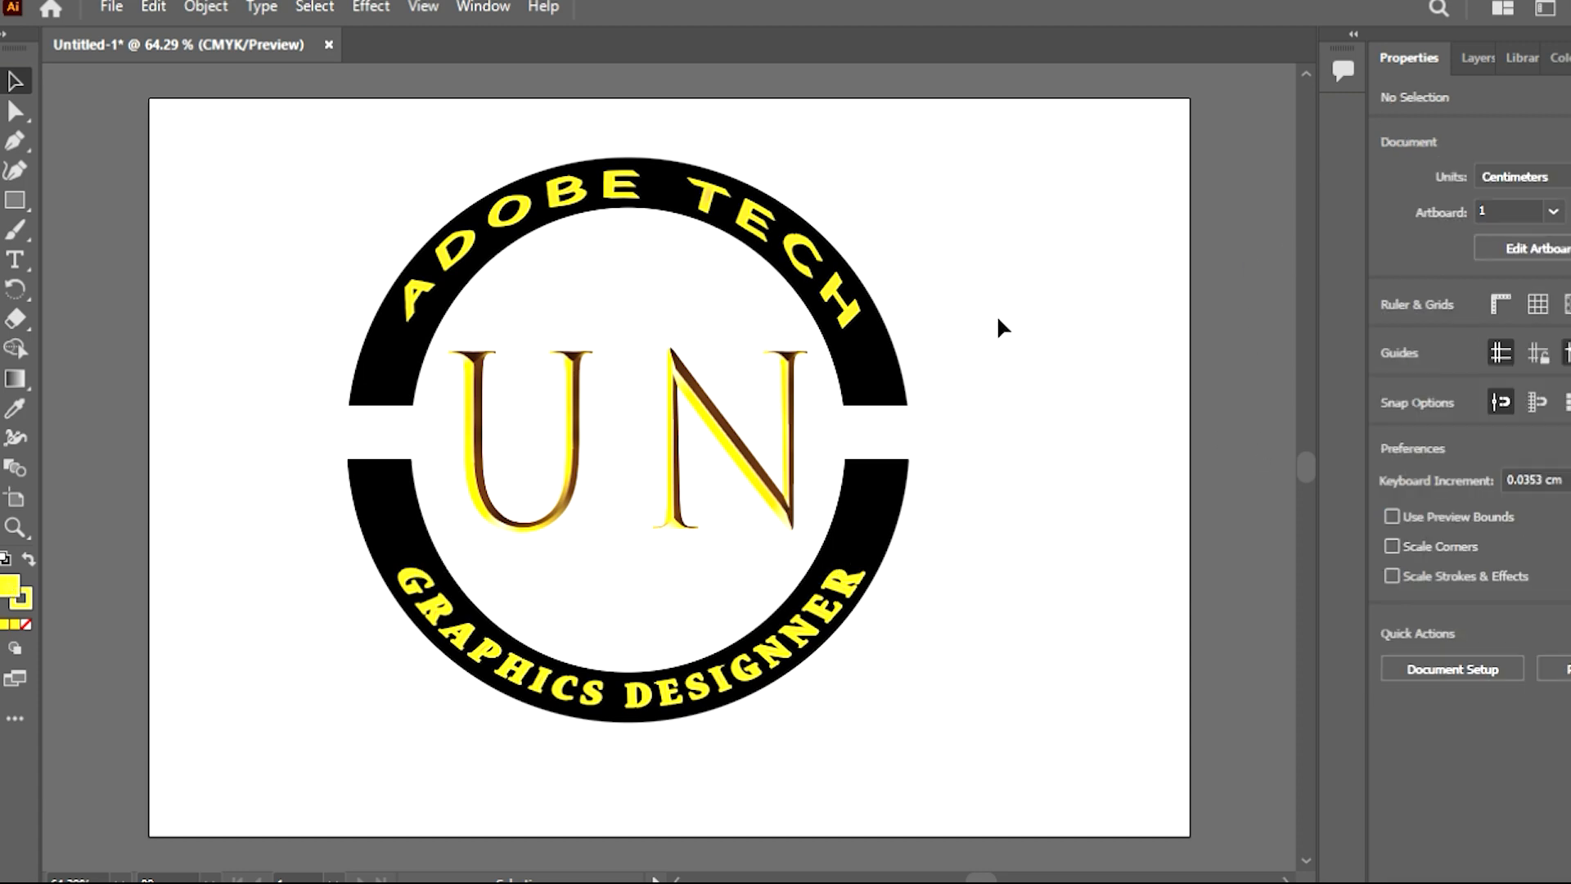
Step: Give the arched ADOBE TECH lettering in the upper ring half a matching yellow 1 pt stroke
click(740, 299)
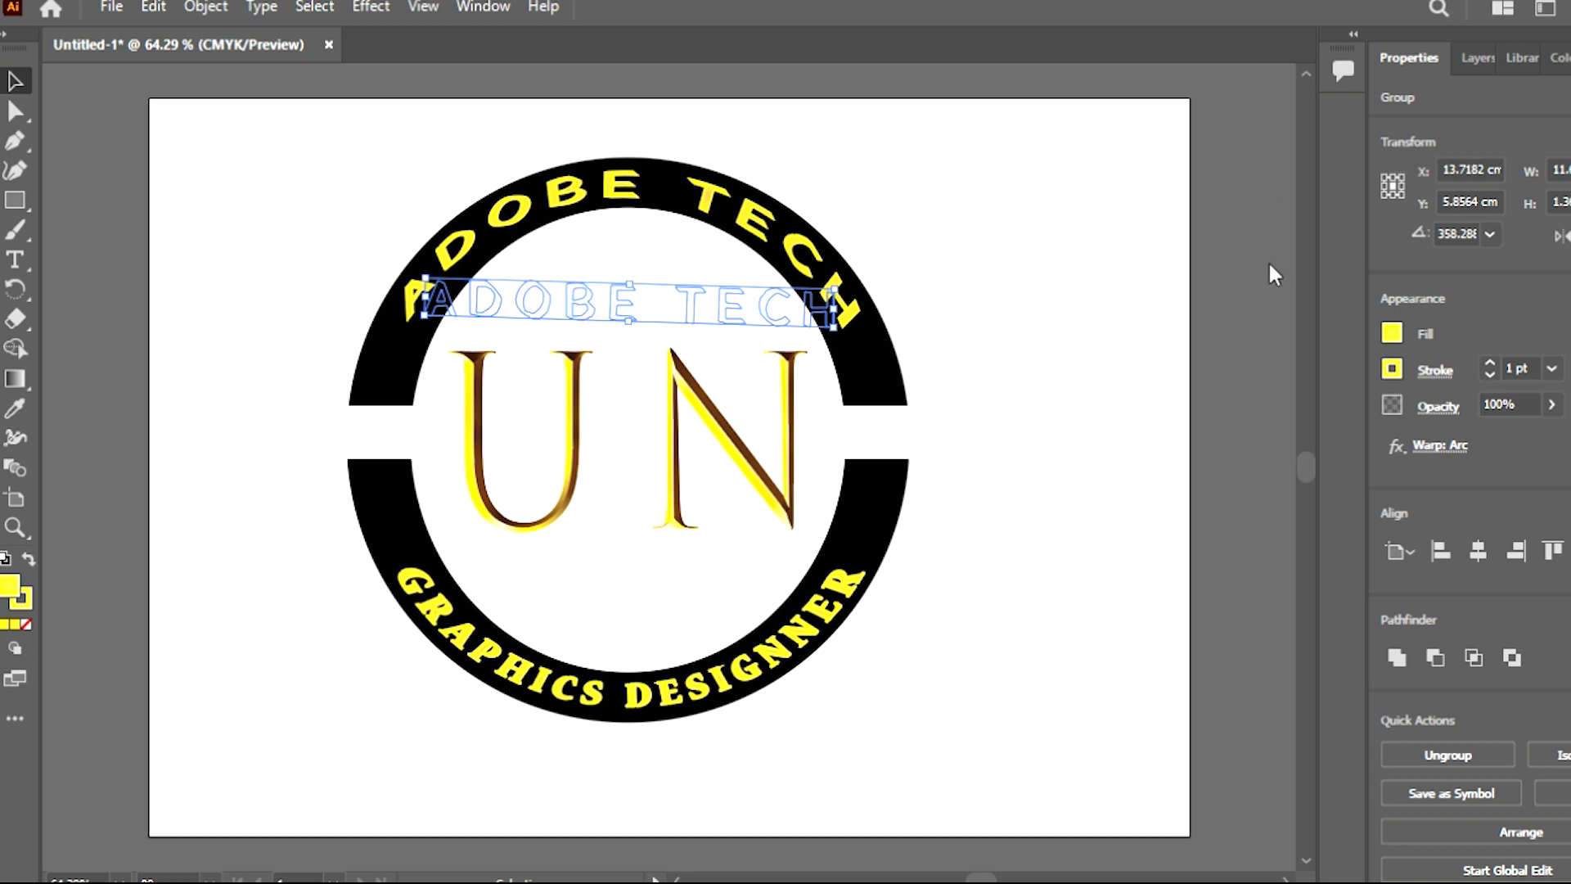
key(ctrl+shift+o)
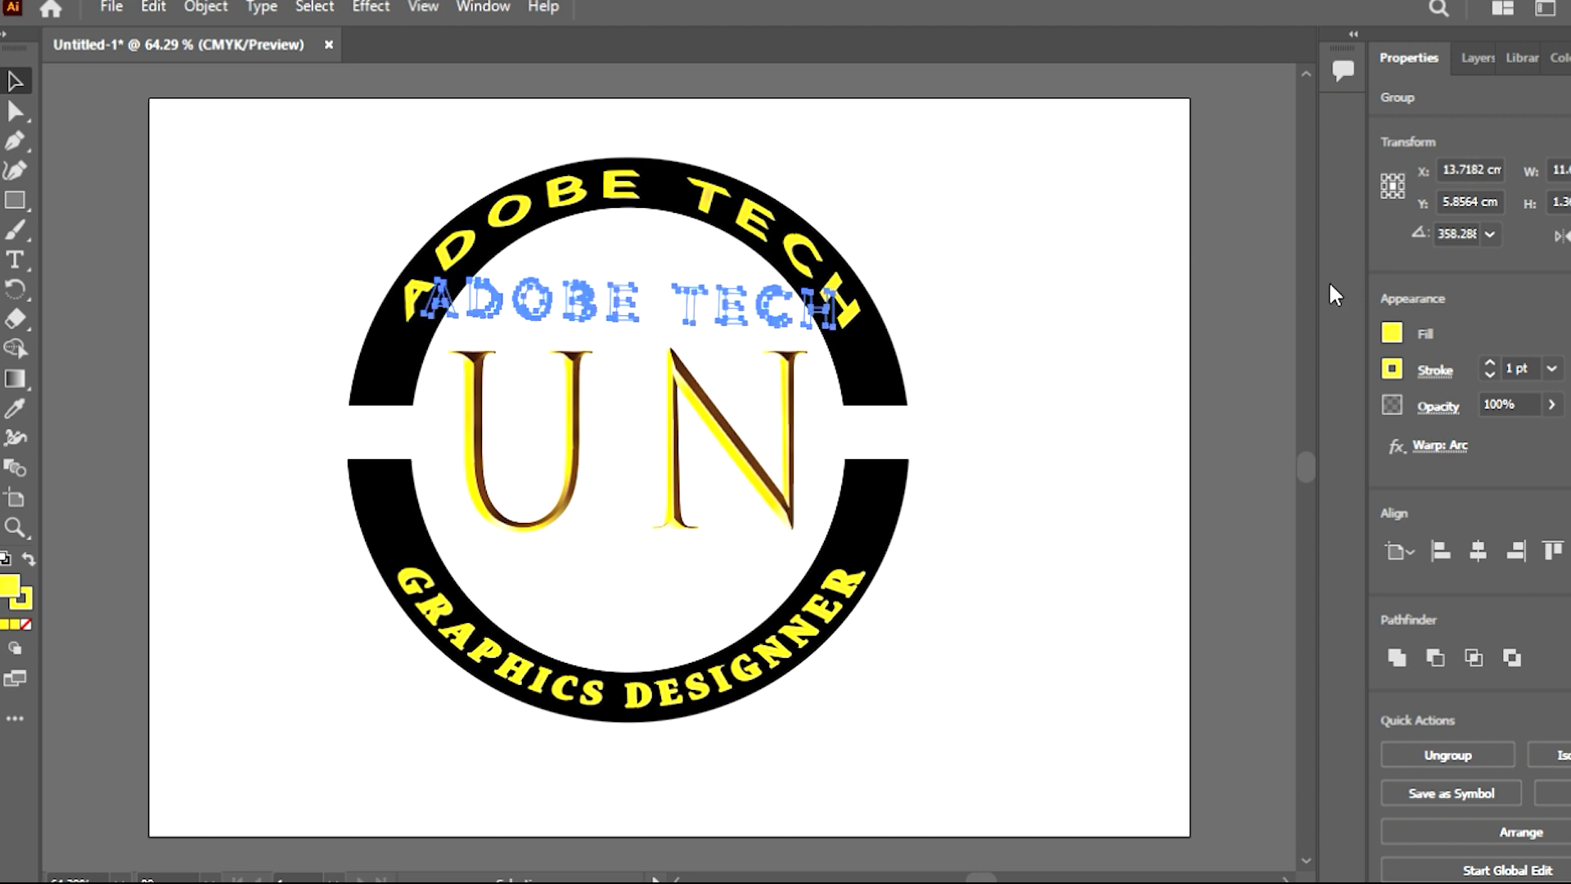
key(ctrl+z)
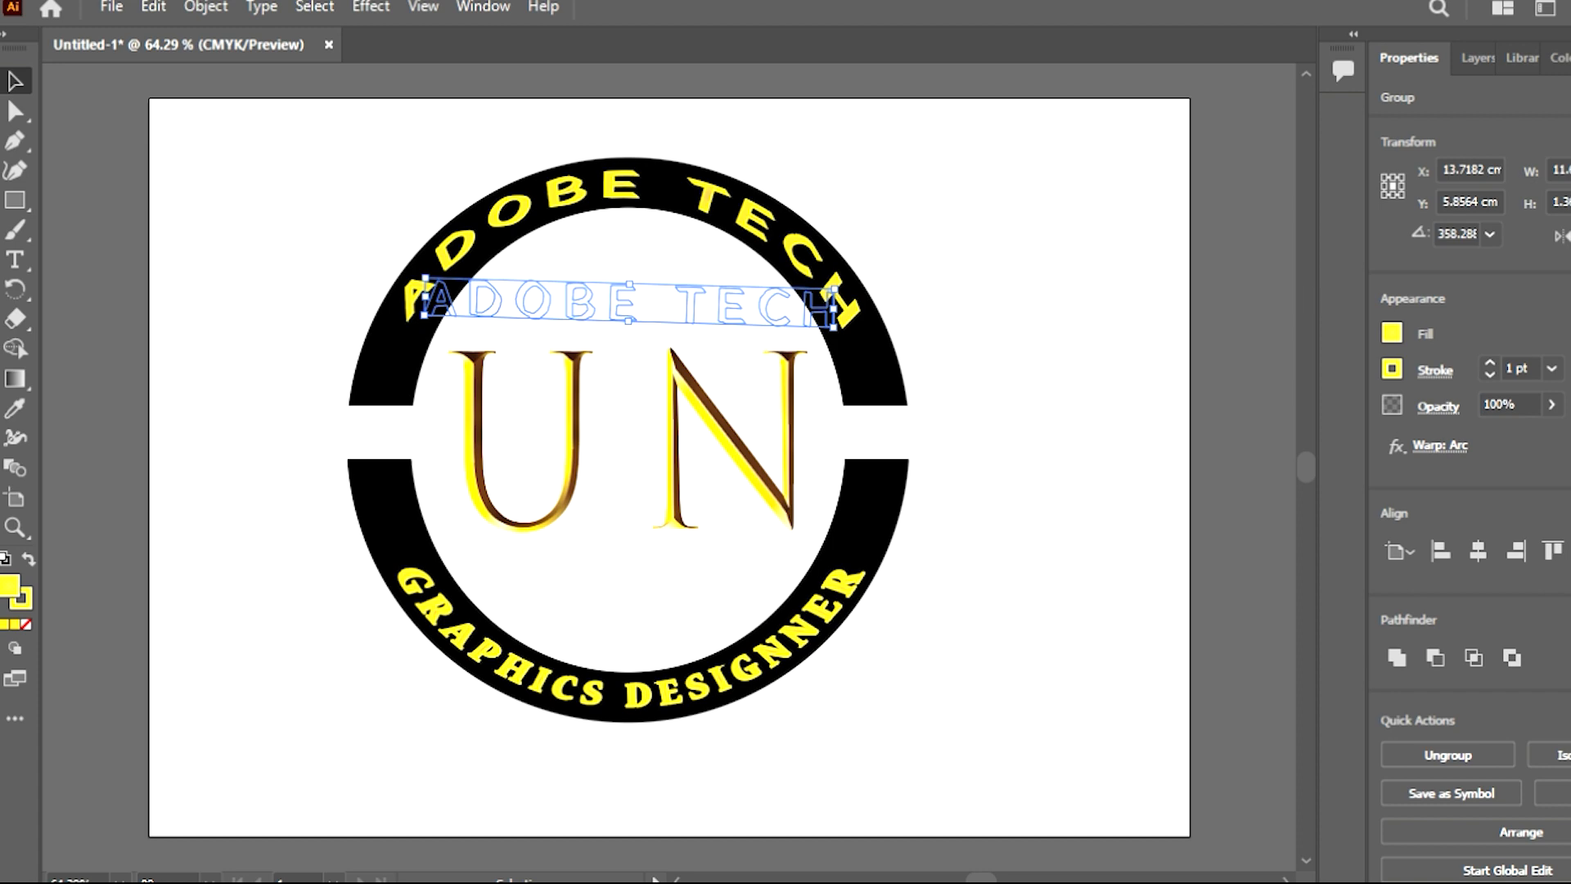
key(ctrl+shift+o)
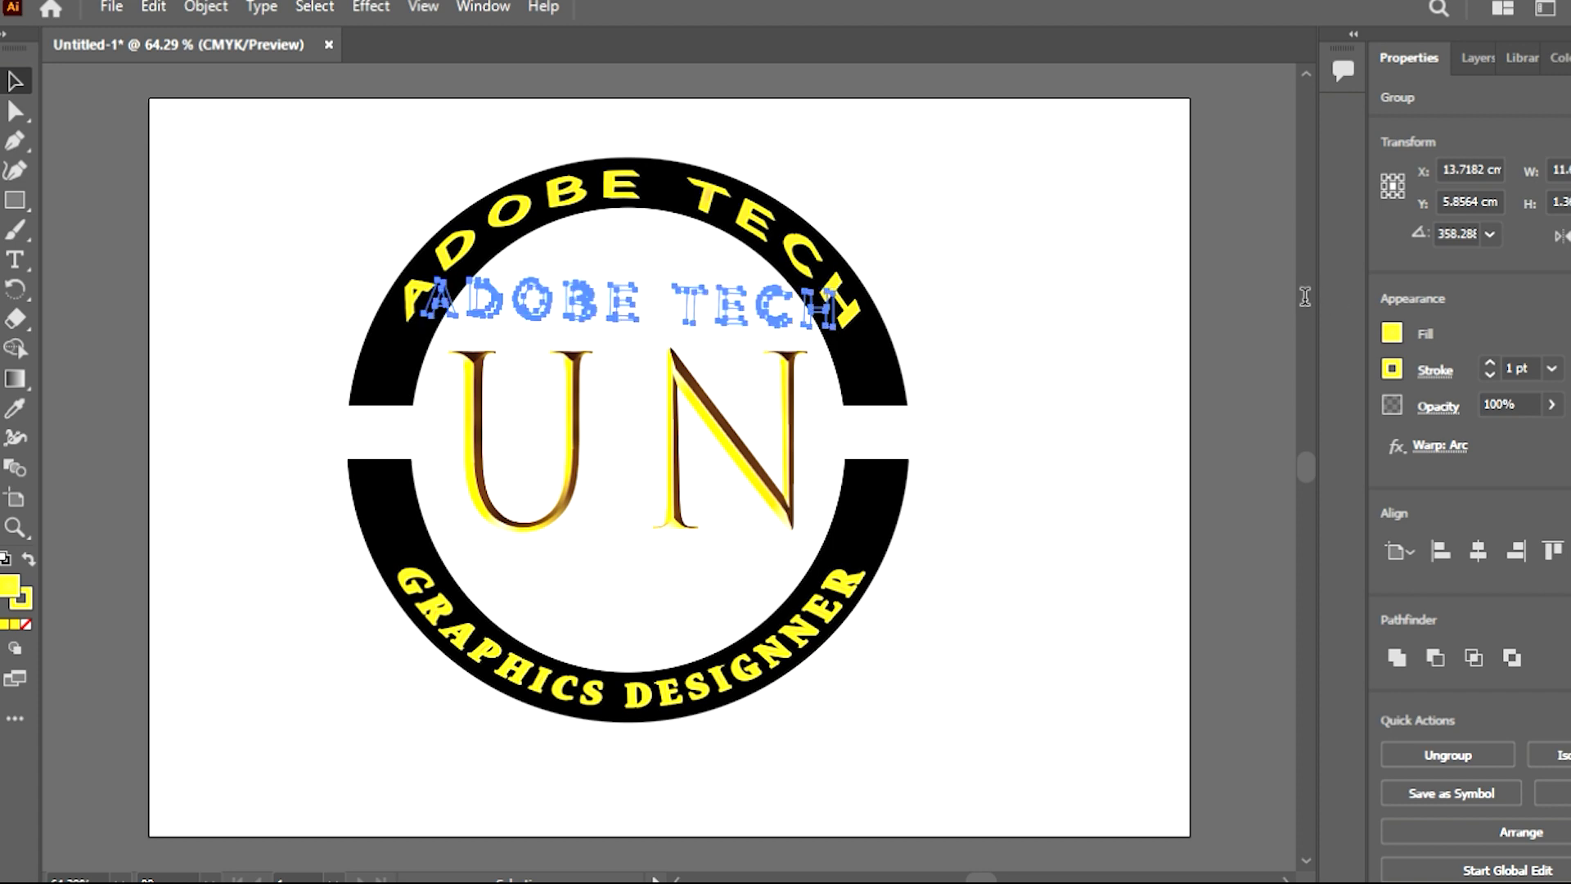
key(ctrl+z)
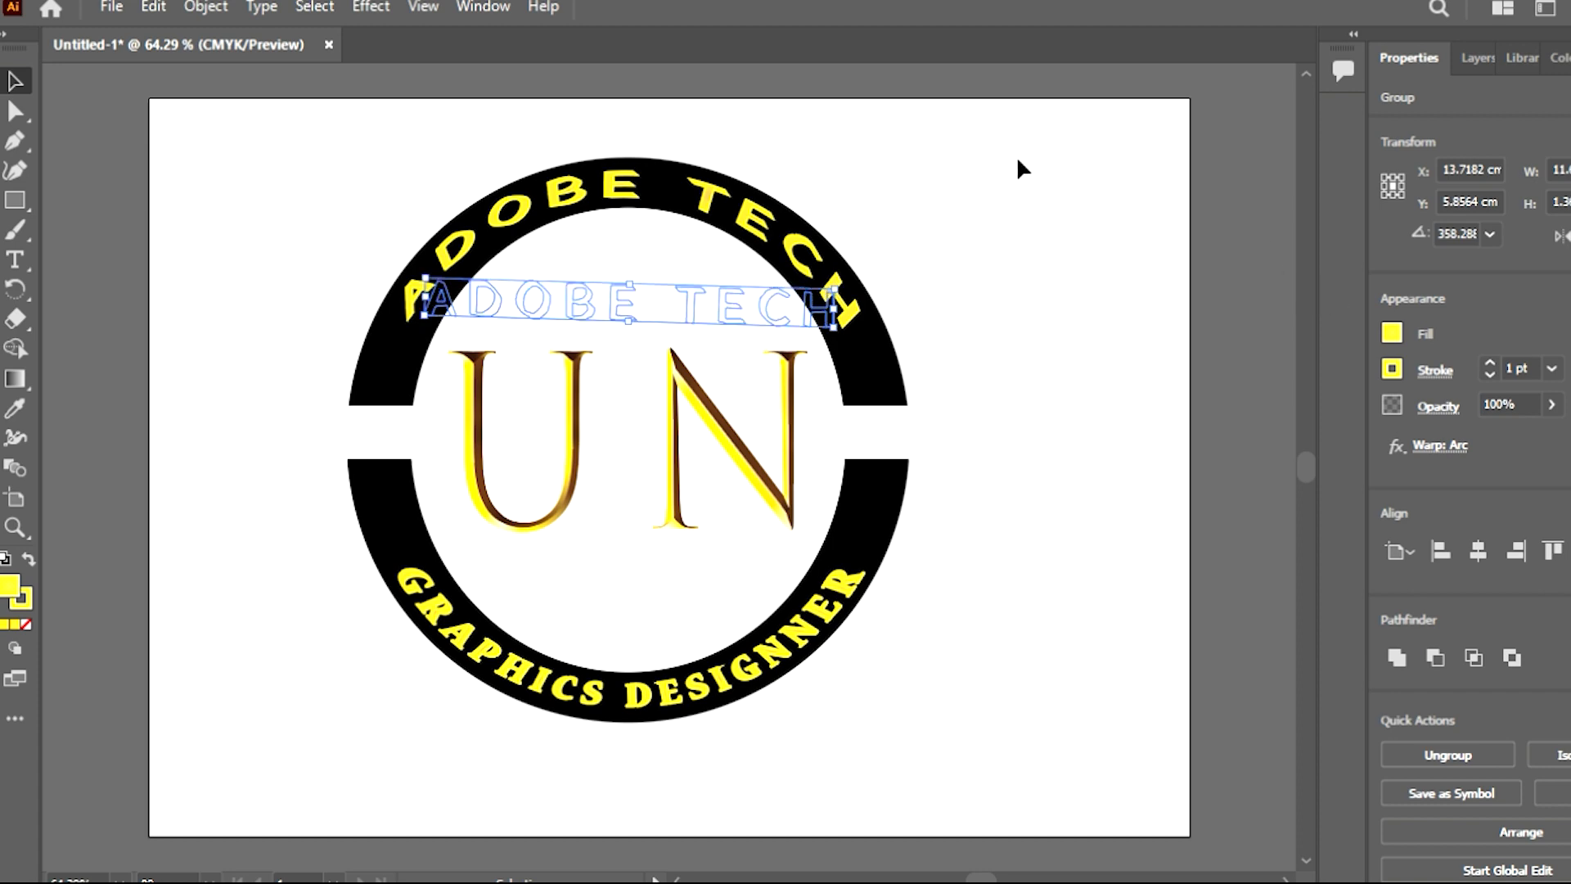
Step: Add an ADOBE TECH text in the Trajan Color font at 25.15 pt directly beneath the central UN
click(1055, 361)
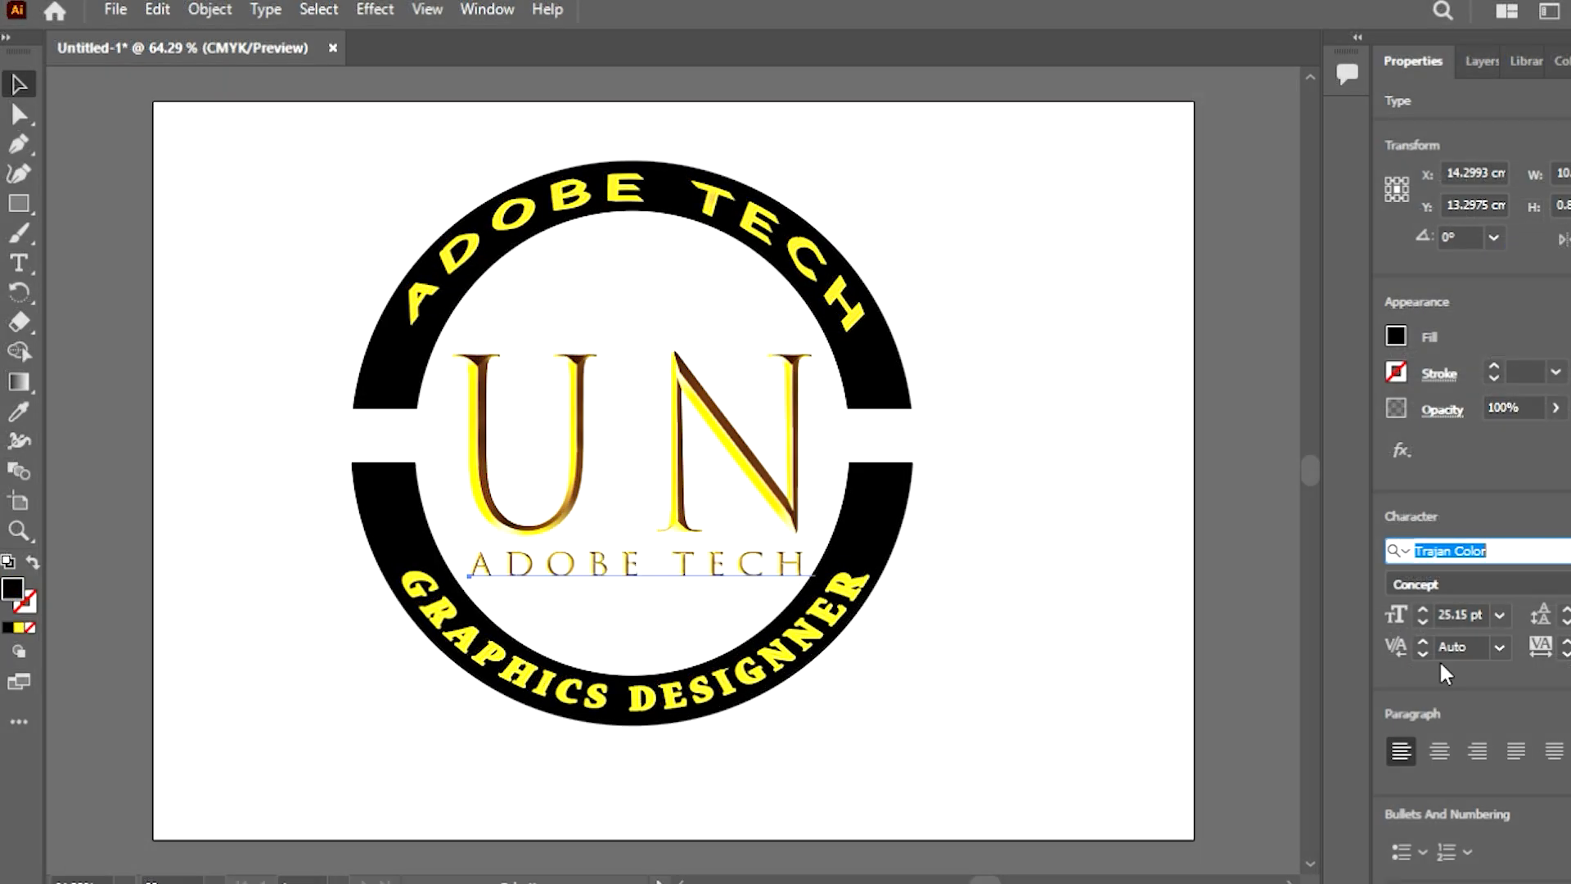
click(1164, 439)
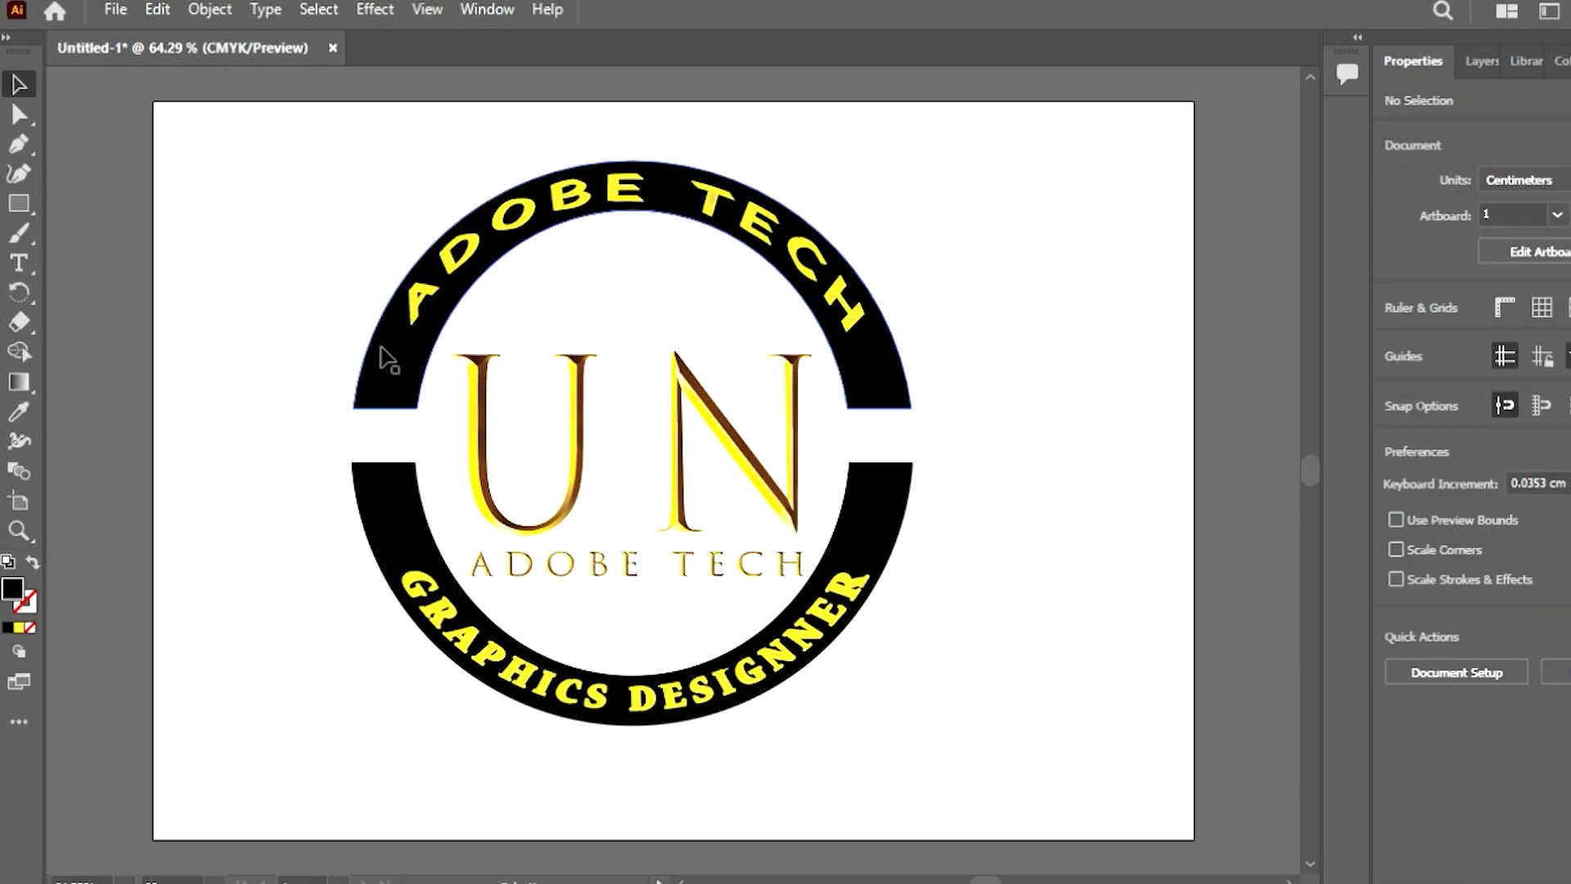
Step: Move the whole badge aside and draw a rectangle about 4.8 cm wide and 1.1 cm high in the artboard's upper-left corner
drag(350, 428, 1033, 483)
key(m)
drag(167, 149, 334, 185)
Step: Fill the rectangle with a linear gradient from black to grey-brown and give it a black 1 pt stroke
click(18, 381)
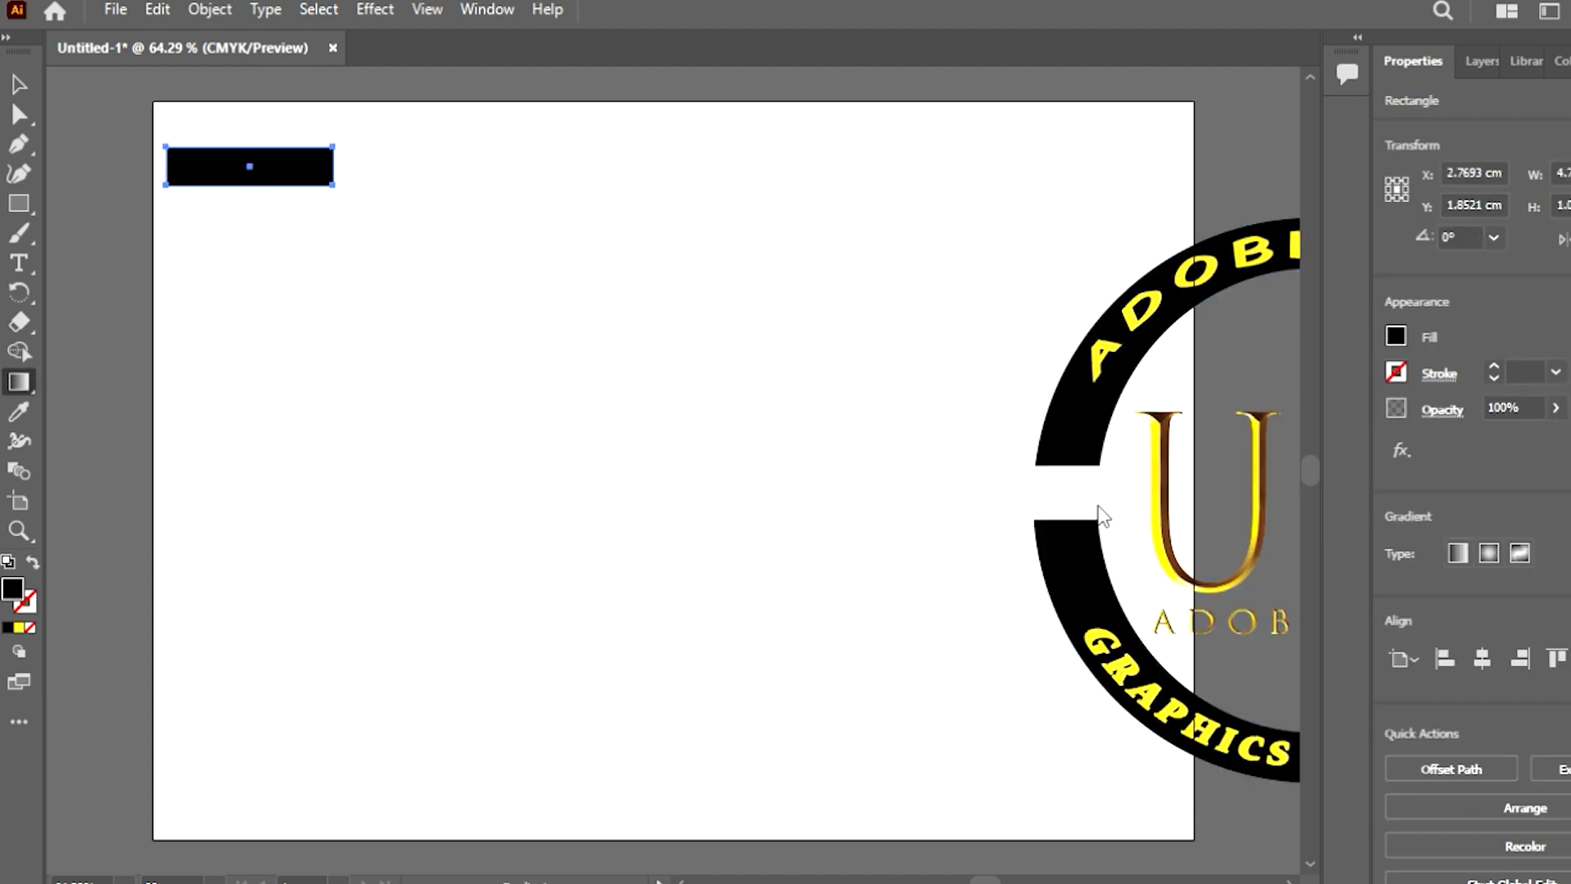
click(1488, 553)
click(1072, 478)
click(1010, 614)
click(1049, 632)
click(1071, 585)
click(1094, 458)
click(1081, 429)
click(978, 617)
drag(1116, 480, 1268, 359)
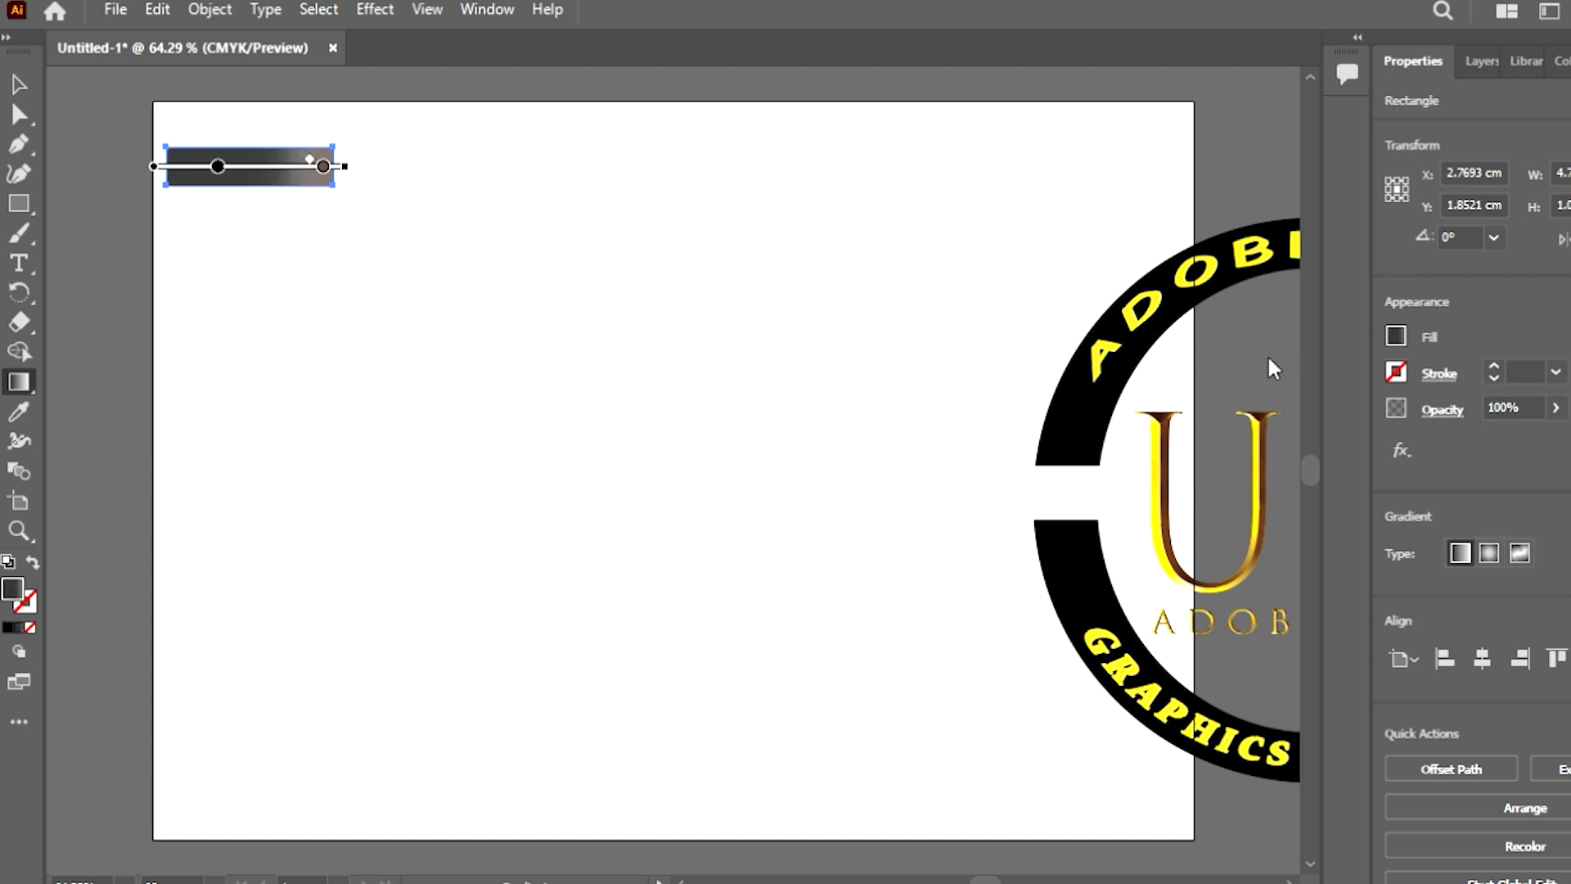
click(19, 84)
click(1495, 366)
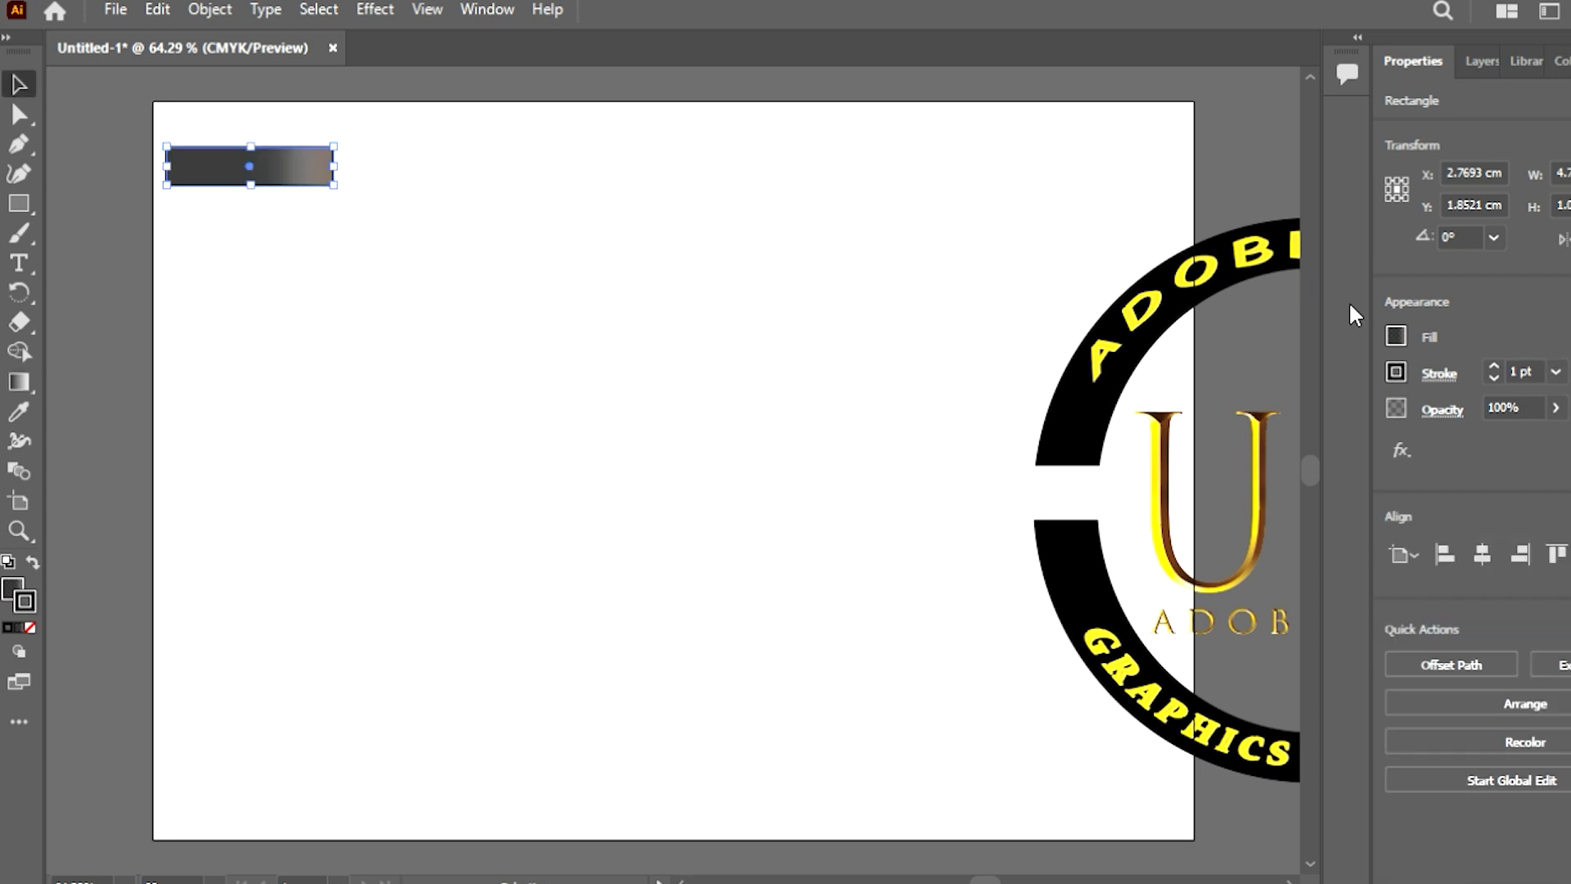
Step: Duplicate the gradient rectangle edge to edge into a row of six across the artboard
drag(300, 155, 463, 168)
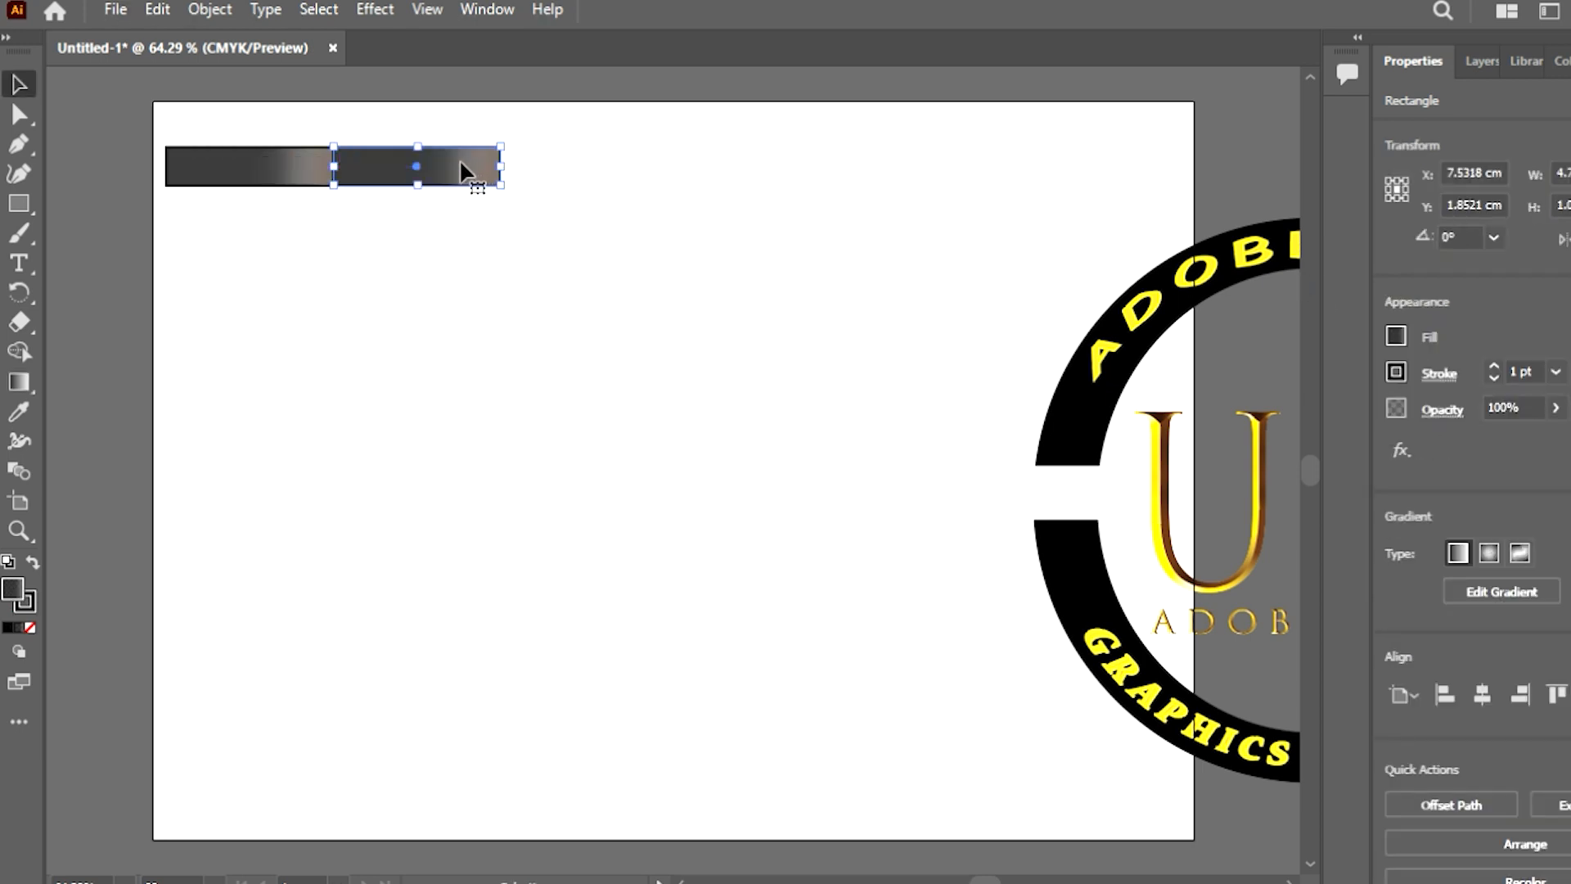
key(ctrl+d)
key(ctrl+d)
key(ctrl+d)
key(ctrl+d)
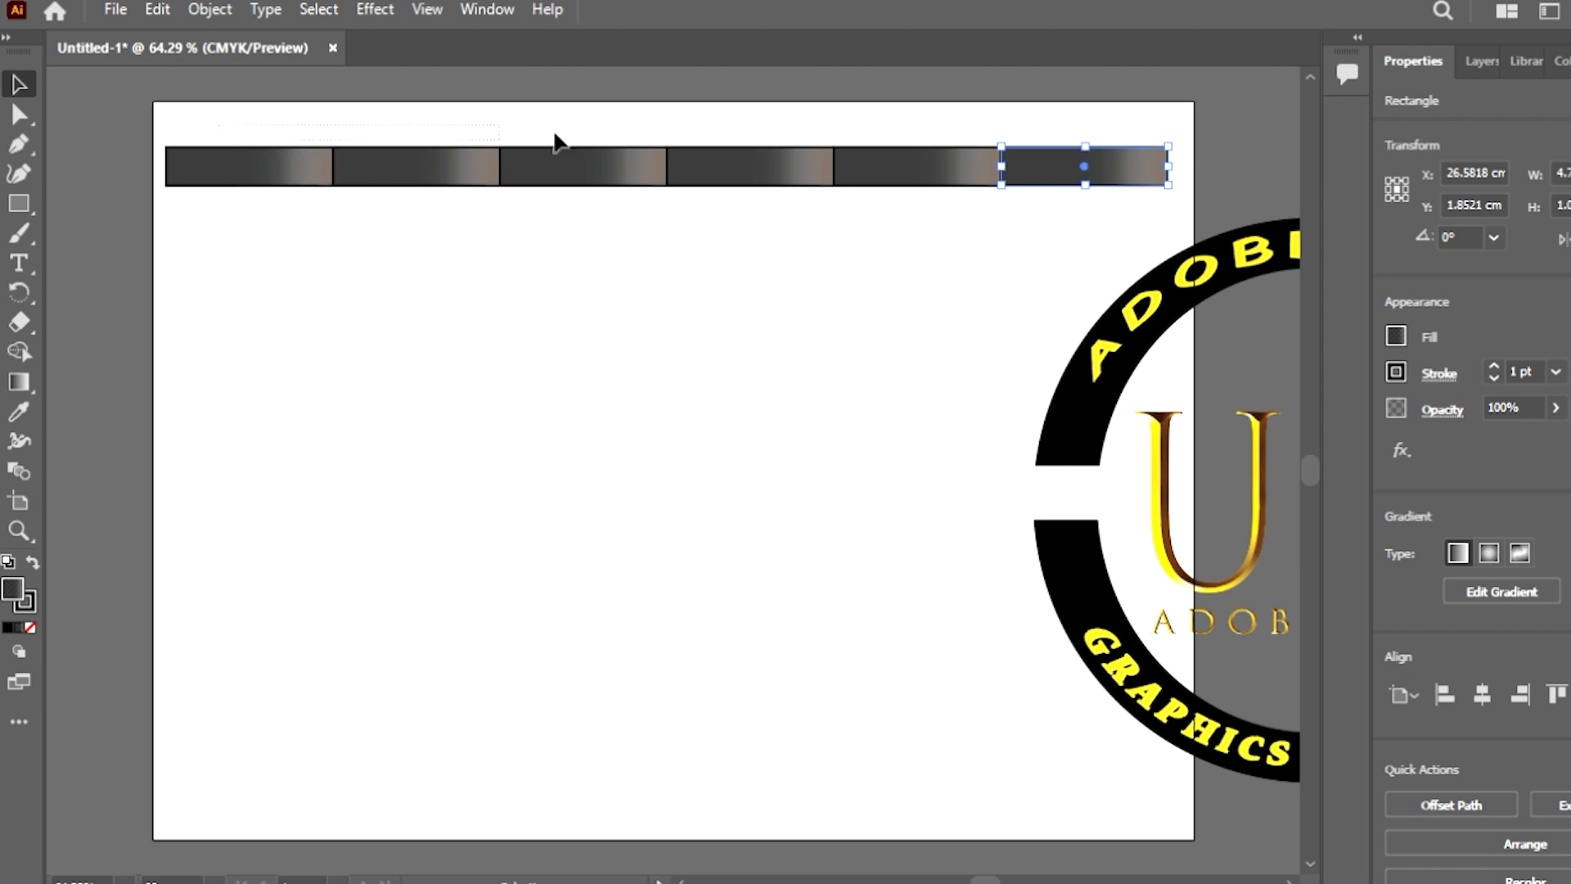
Step: Duplicate the row of rectangles downward edge to edge until sixteen rows fill the artboard
key(ctrl+a)
drag(737, 161, 729, 192)
key(ctrl+z)
click(728, 185)
drag(344, 176, 356, 214)
key(ctrl+d)
key(ctrl+d)
key(ctrl+d)
key(ctrl+d)
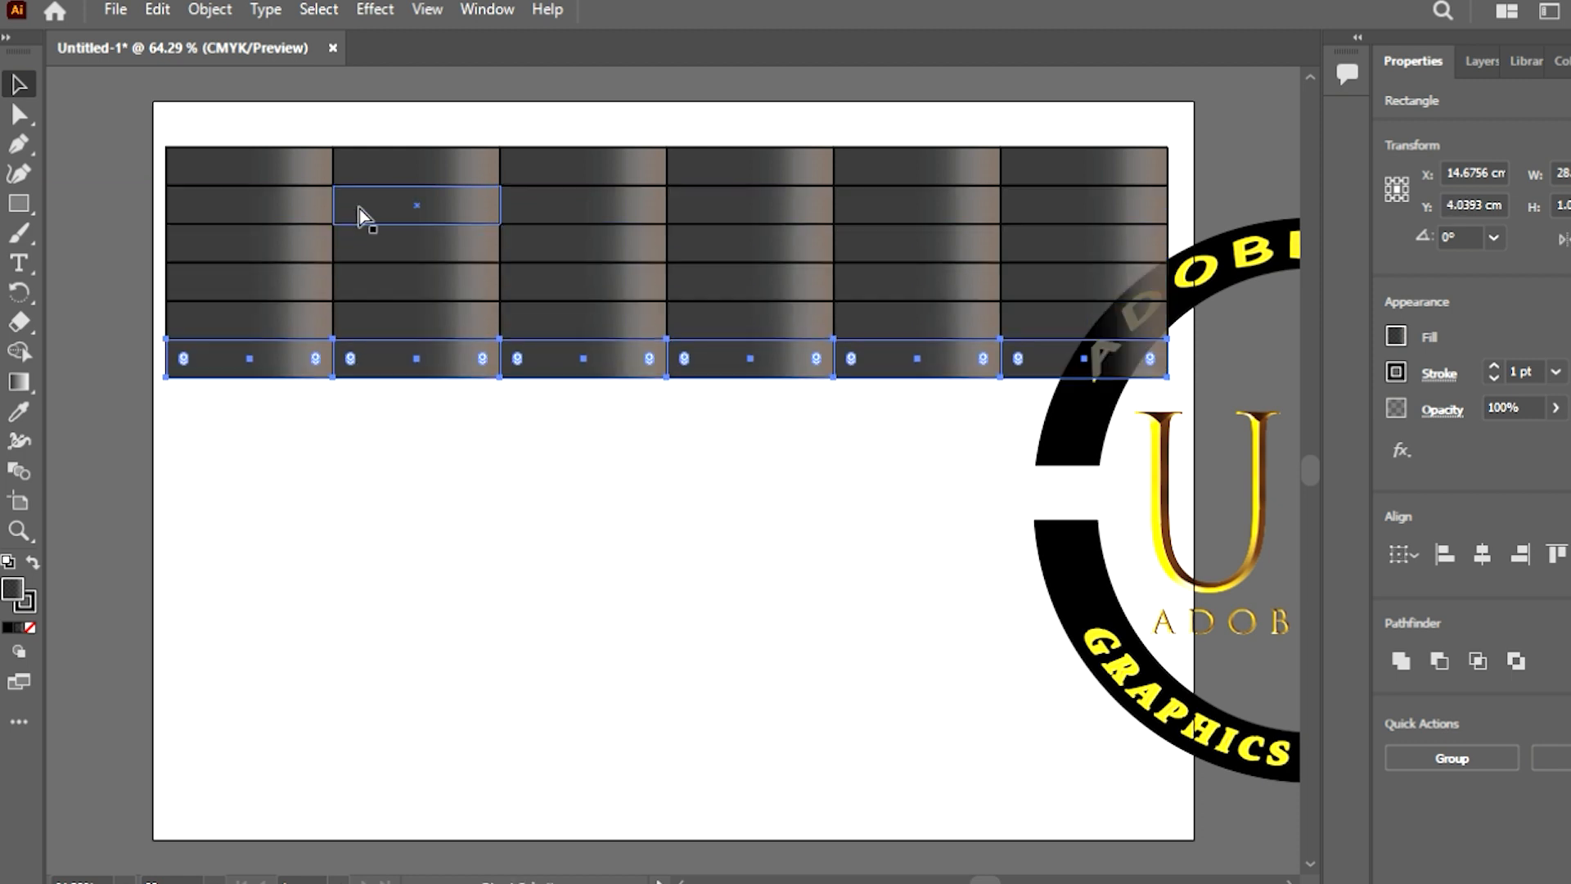
key(ctrl+d)
key(ctrl+d)
key(ctrl+d)
key(ctrl+d)
key(ctrl+d)
key(ctrl+d)
key(ctrl+d)
key(ctrl+d)
key(ctrl+d)
key(ctrl+d)
key(ctrl+d)
key(ctrl+d)
key(ctrl+d)
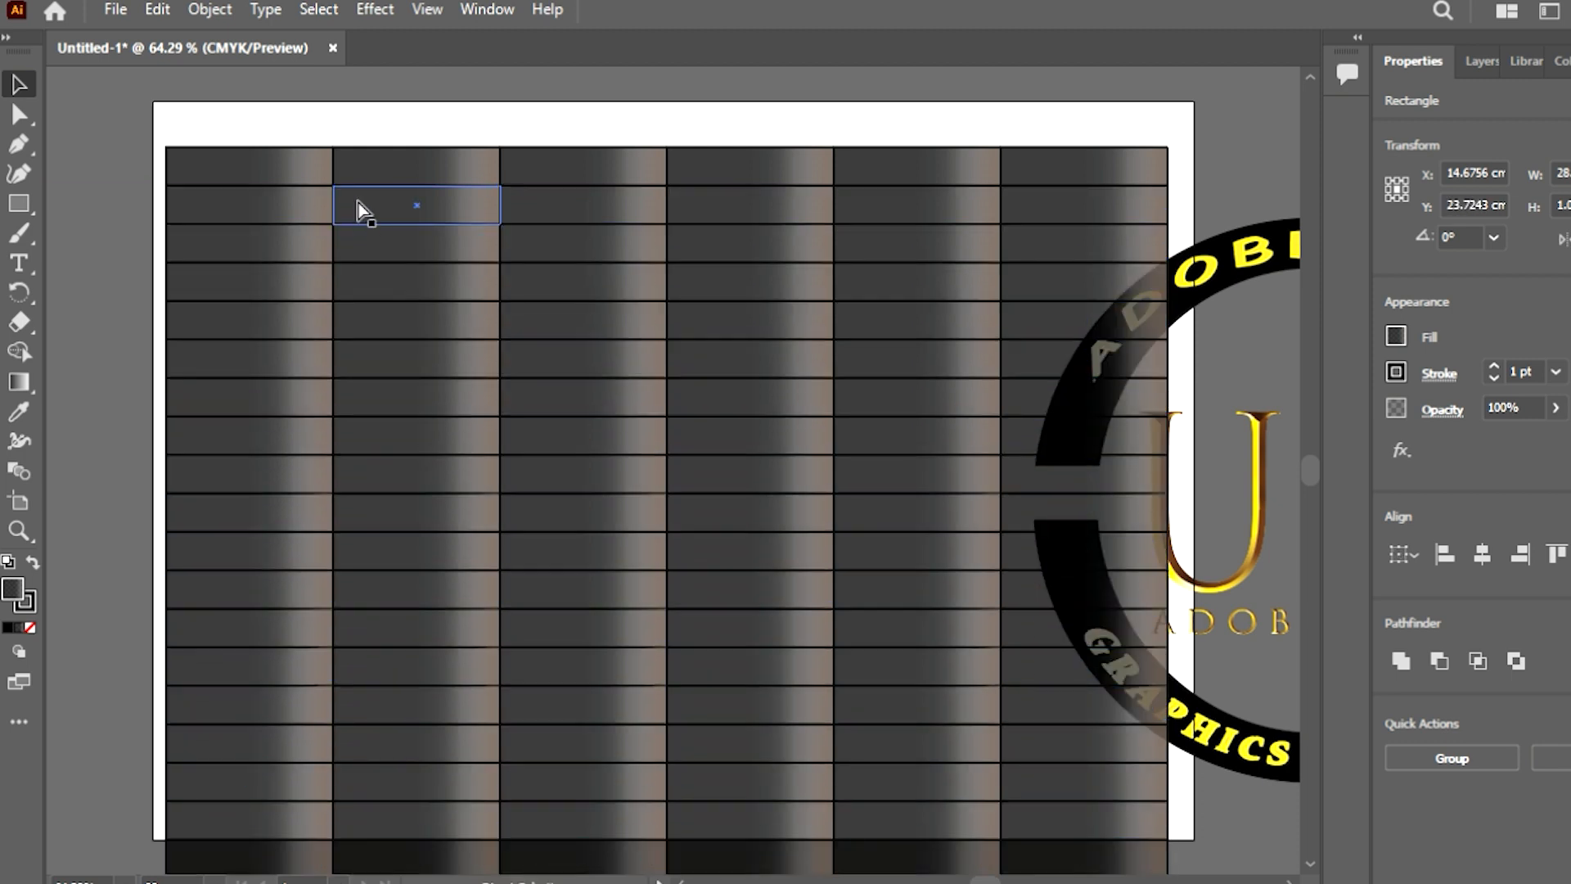
key(ctrl+z)
key(ctrl+z)
key(ctrl+z)
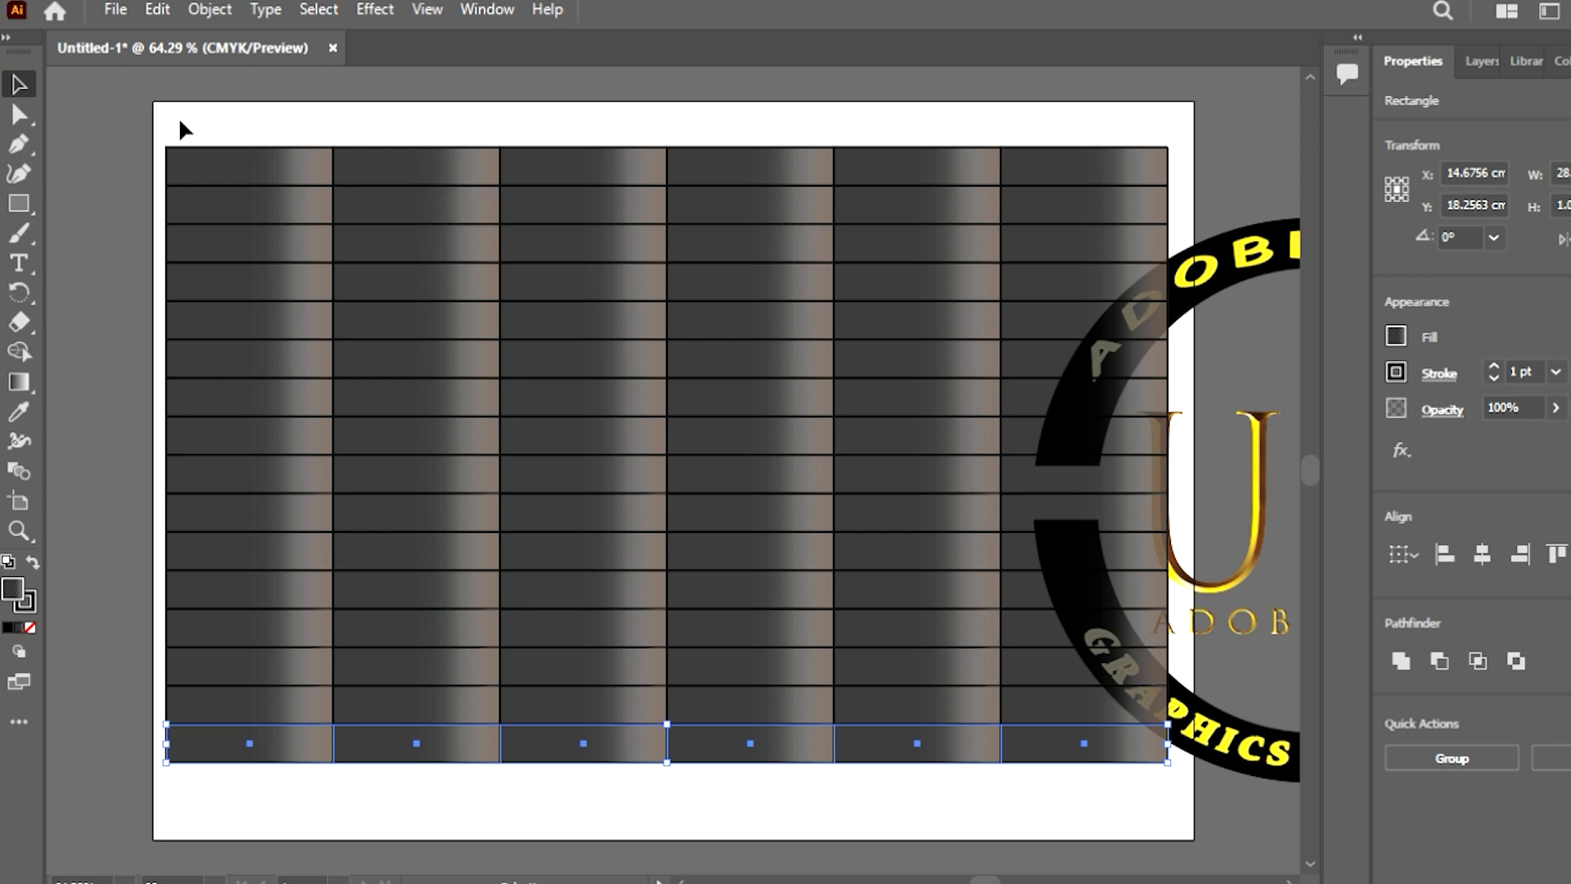
Step: Group all the gradient rectangles and shift the grid slightly past the artboard's left edge
drag(197, 135, 1007, 795)
key(ctrl+g)
drag(337, 260, 291, 251)
key(a)
drag(121, 138, 152, 117)
key(ctrl+a)
key(ctrl+z)
key(ctrl+z)
key(ctrl+z)
key(ctrl+z)
key(ctrl+z)
key(ctrl+z)
key(ctrl+z)
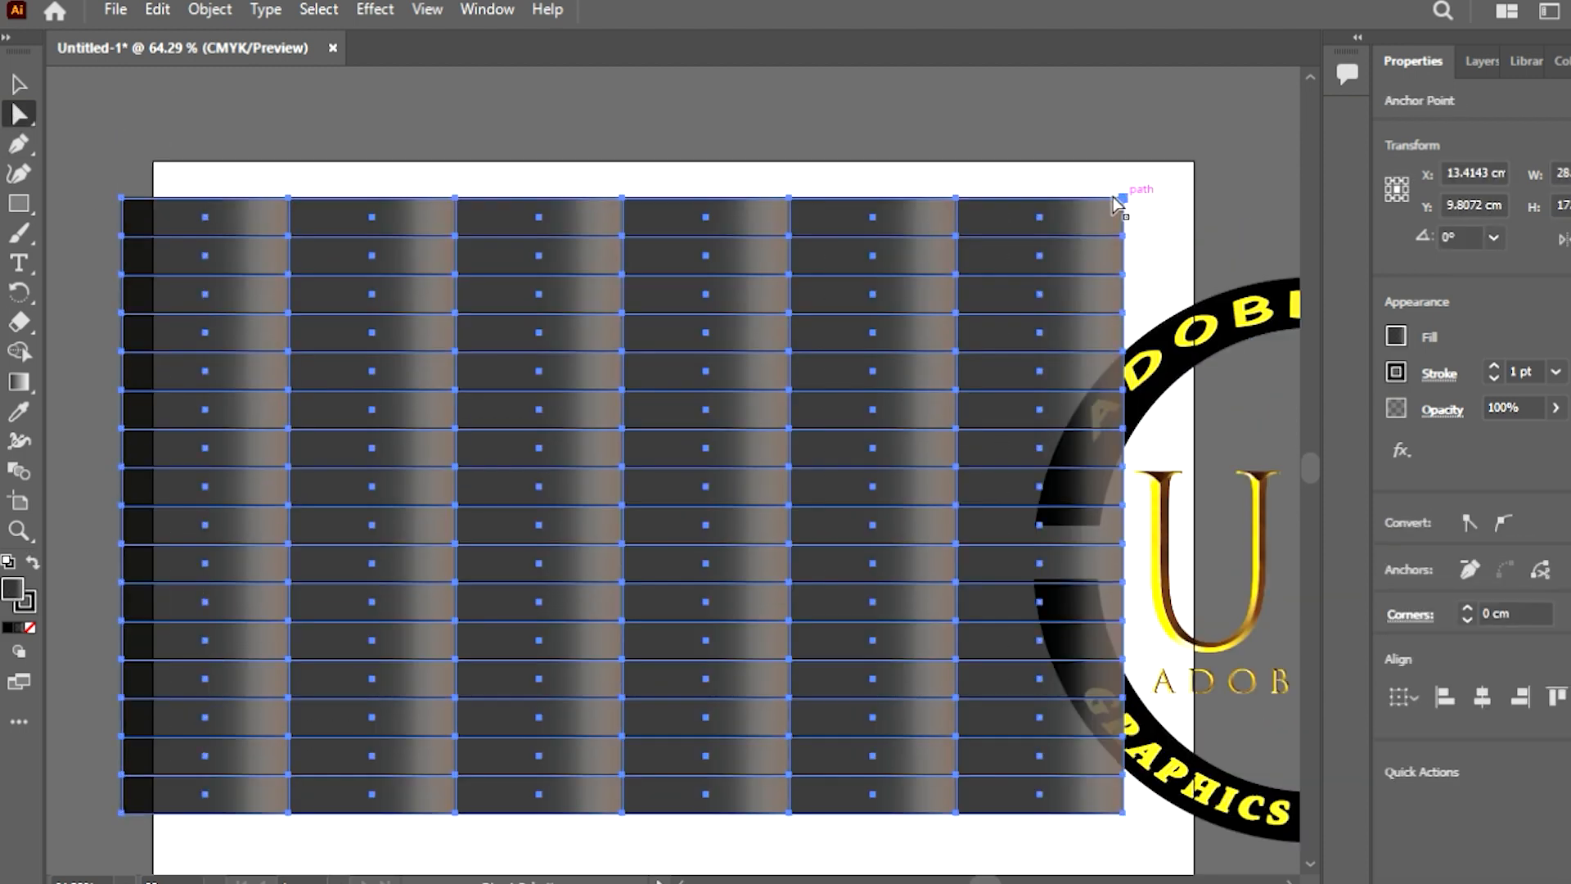
key(v)
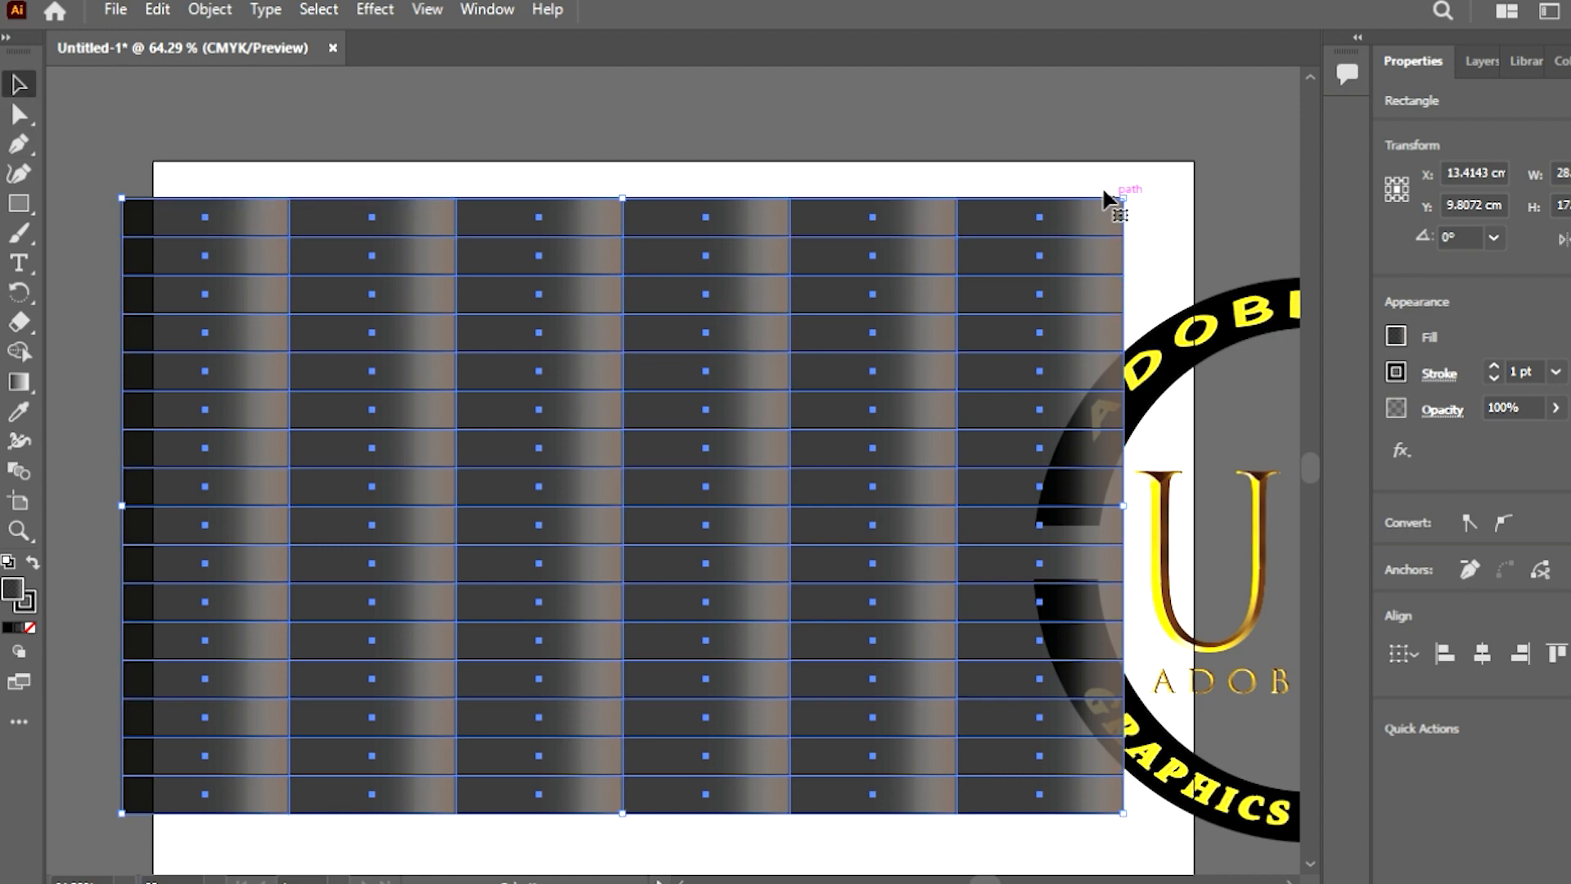
Step: Rotate the rectangle grid about 7° clockwise and enlarge it until it covers the whole artboard
drag(1135, 193, 1171, 258)
drag(762, 299, 889, 288)
drag(214, 735, 33, 869)
key(ctrl+minus)
key(ctrl+minus)
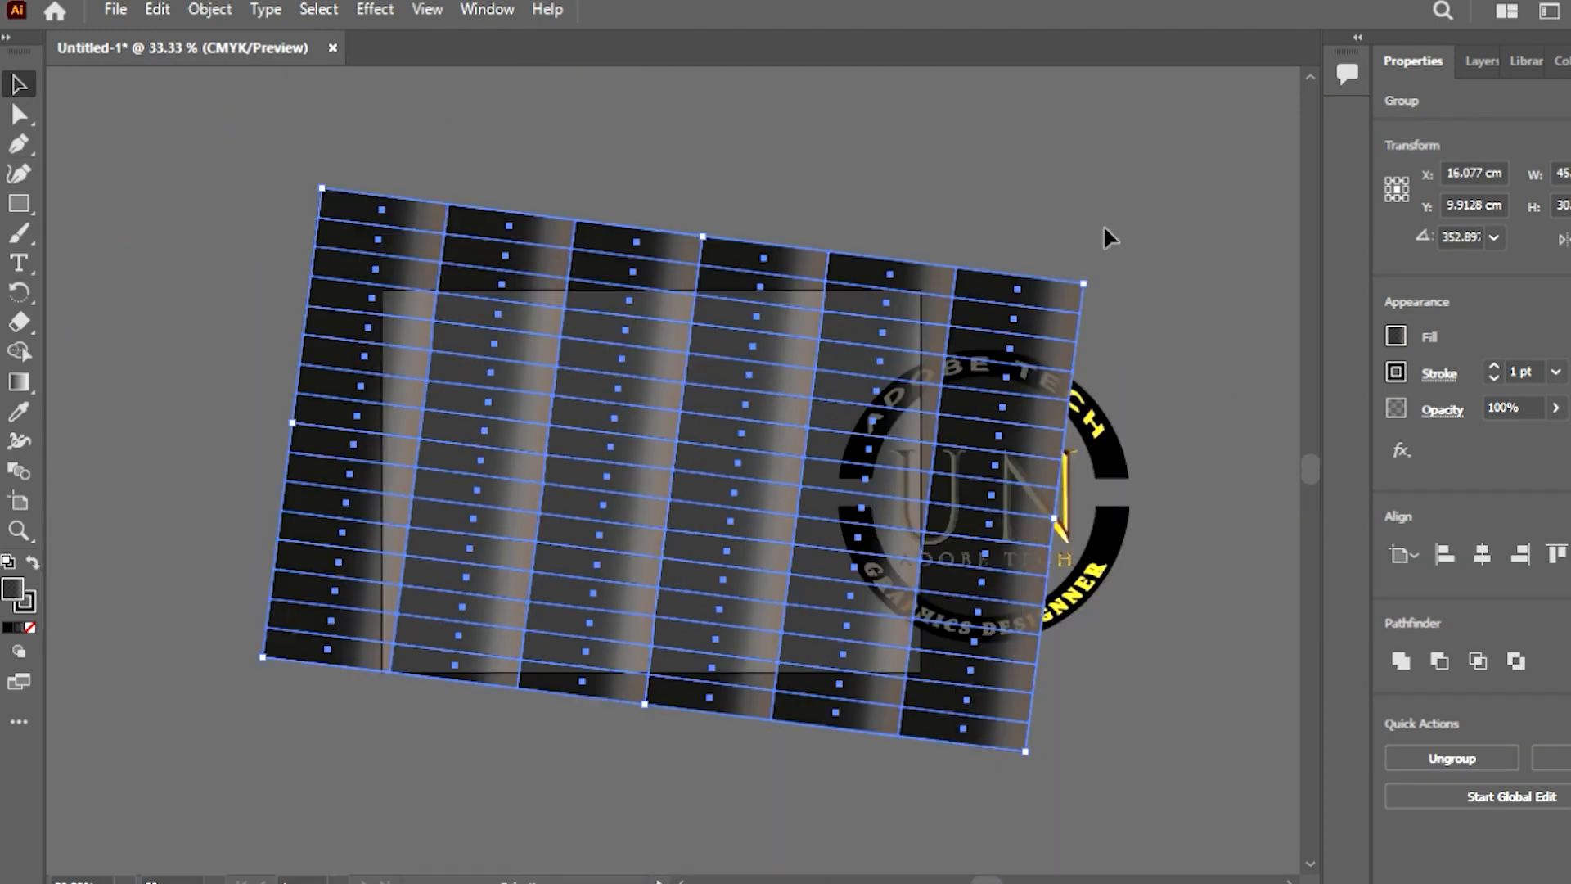
key(Left)
key(Down)
click(1116, 360)
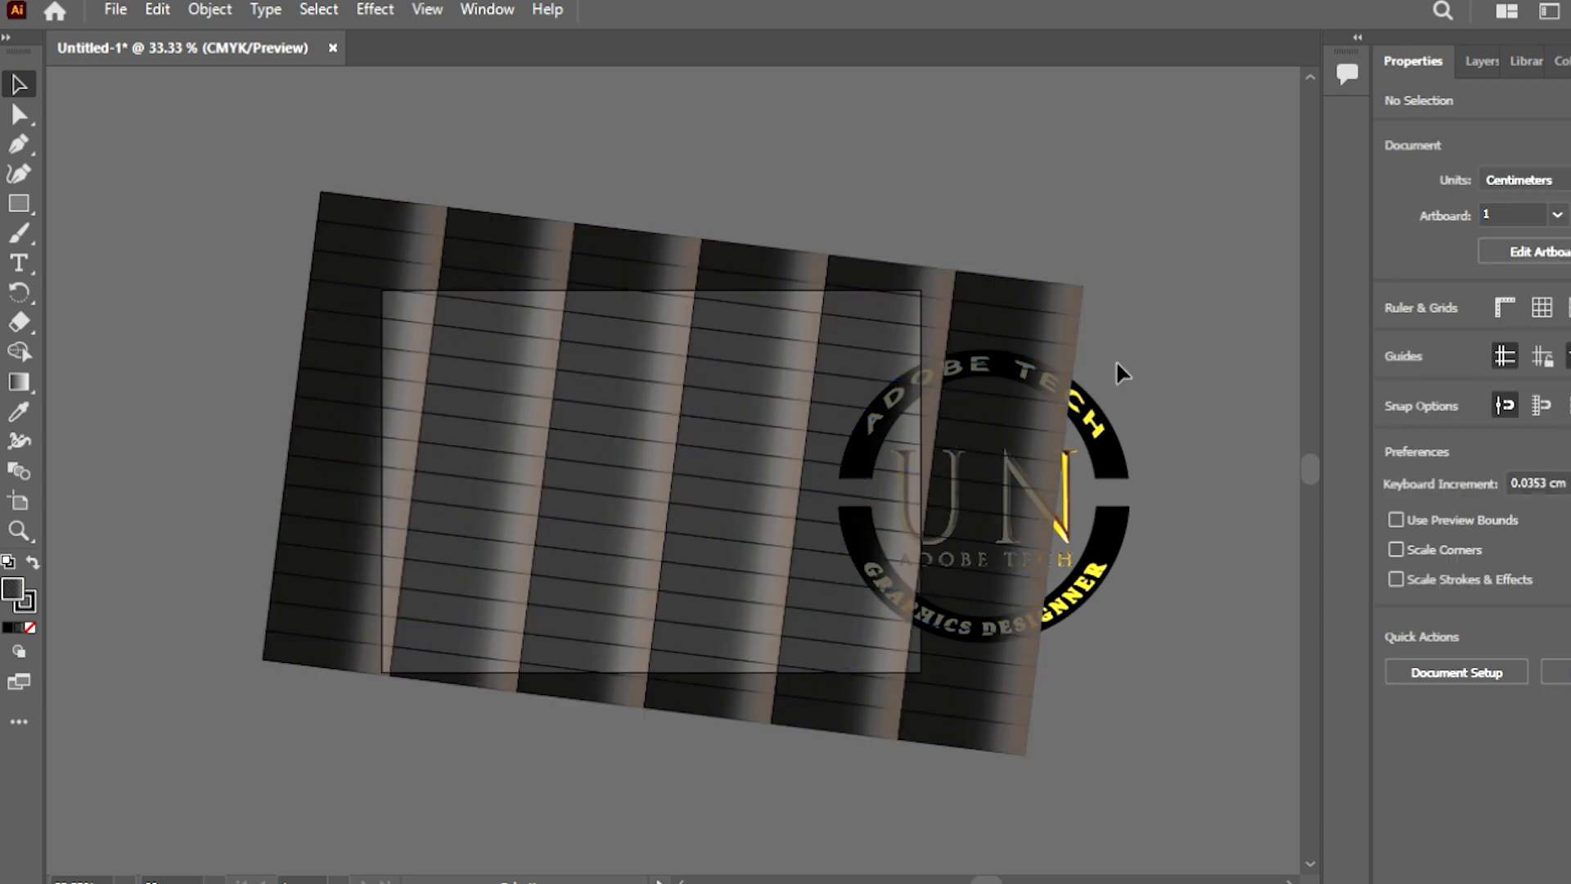
Step: Move the badge back onto the artboard in front of the grid and align their horizontal centers
drag(1083, 426, 787, 397)
scroll(1006, 467, down, 2)
click(1140, 446)
click(888, 356)
shift+click(691, 358)
click(1481, 554)
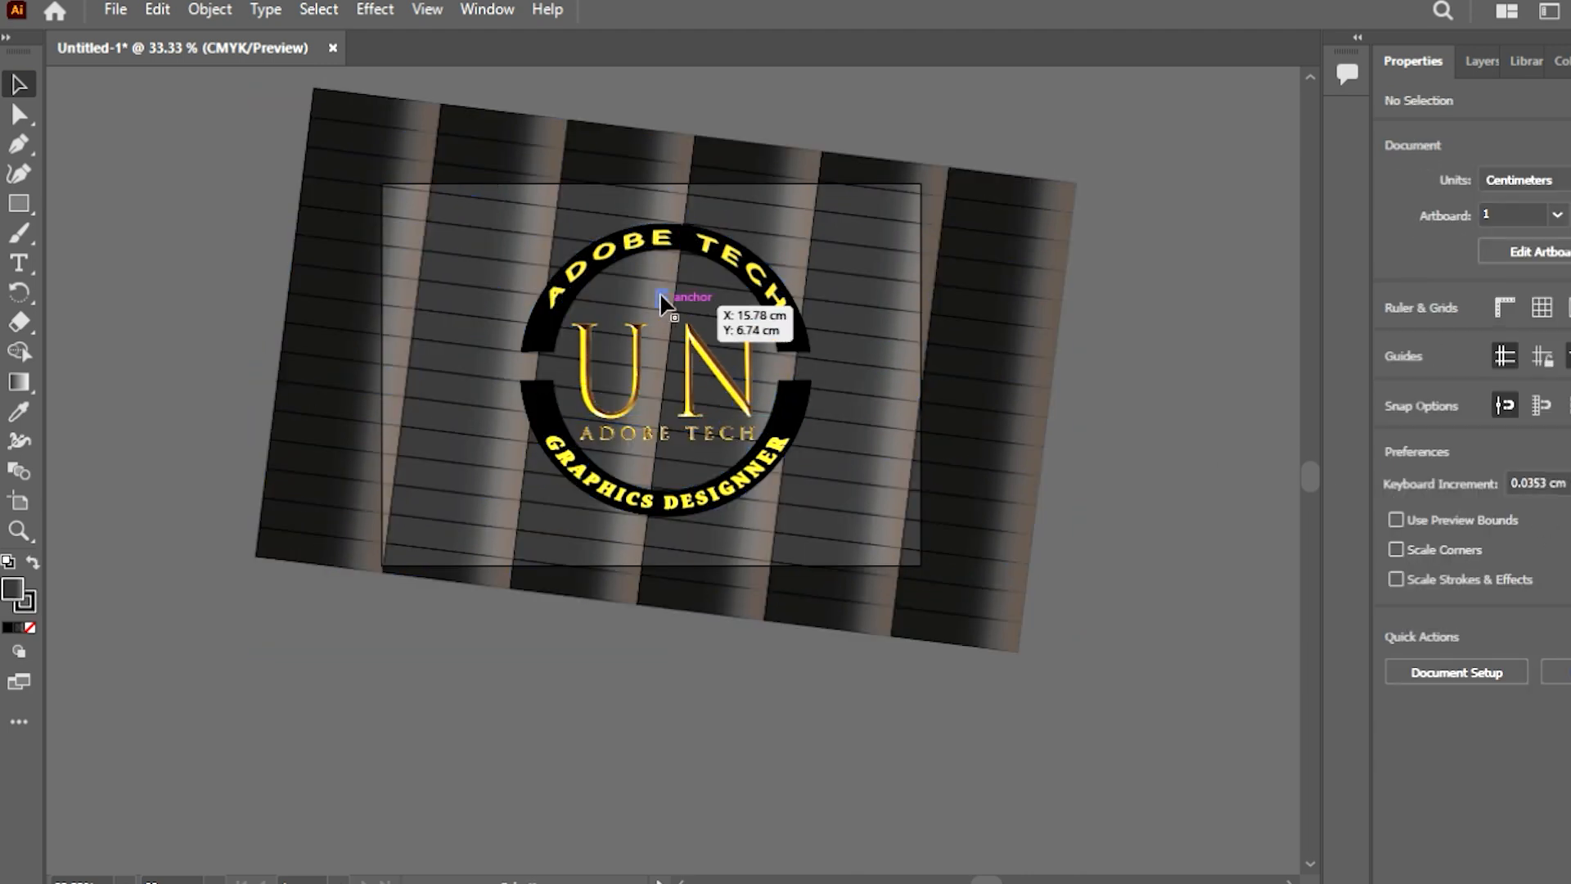
Step: Restyle the rectangle grid with a thicker, lighter stroke and a reduced opacity
click(659, 303)
click(702, 166)
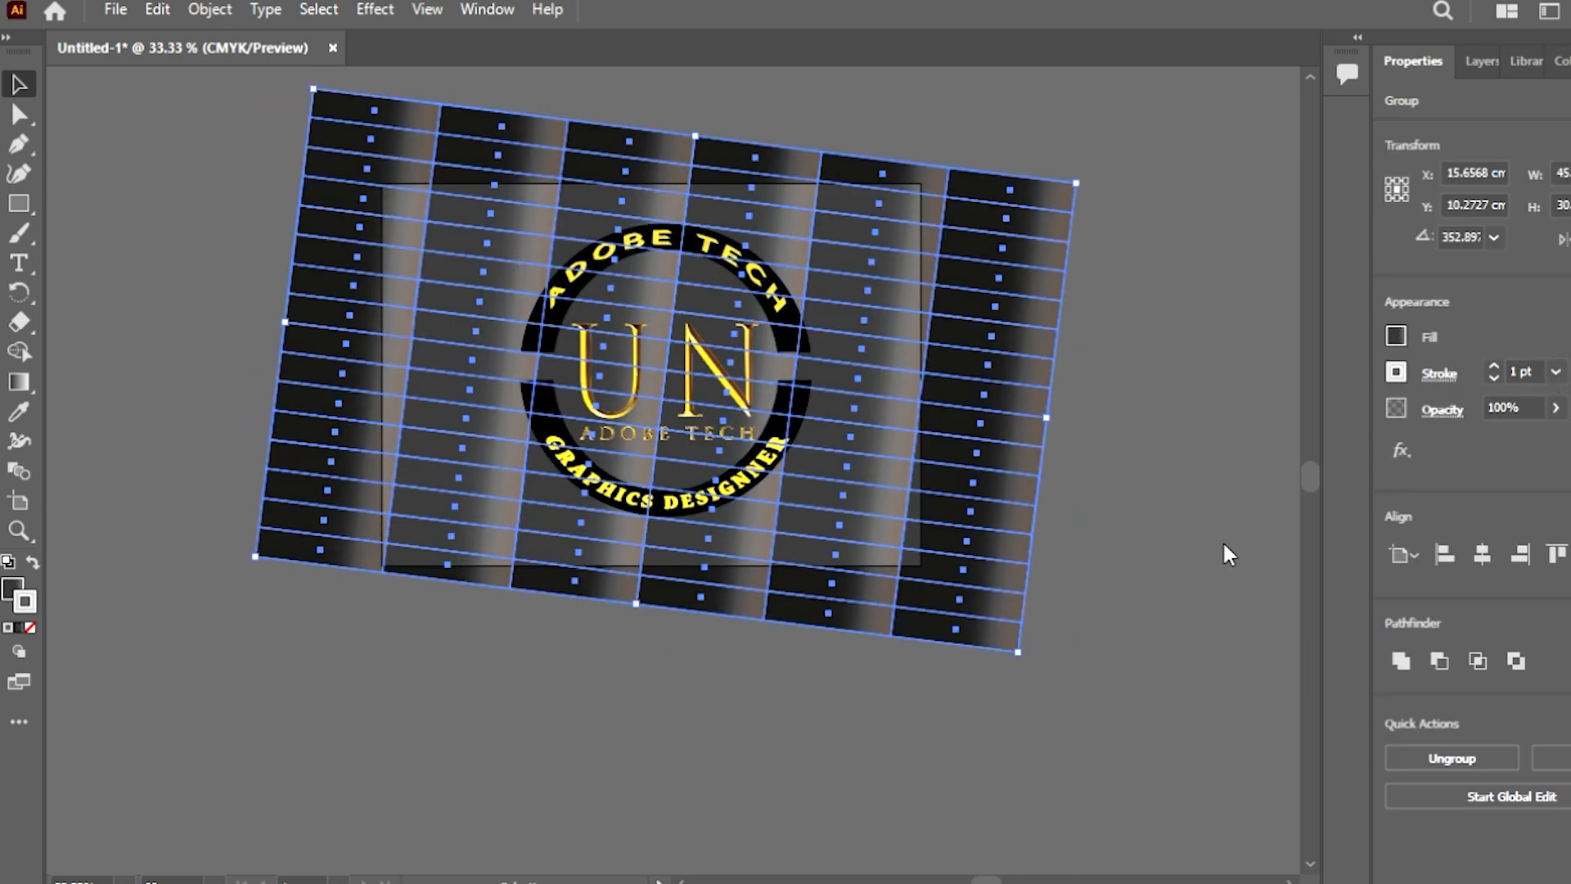
click(1556, 407)
mouse_move(1568, 446)
mouse_down()
mouse_move(1550, 446)
mouse_move(1567, 446)
mouse_up()
click(1555, 372)
click(1150, 376)
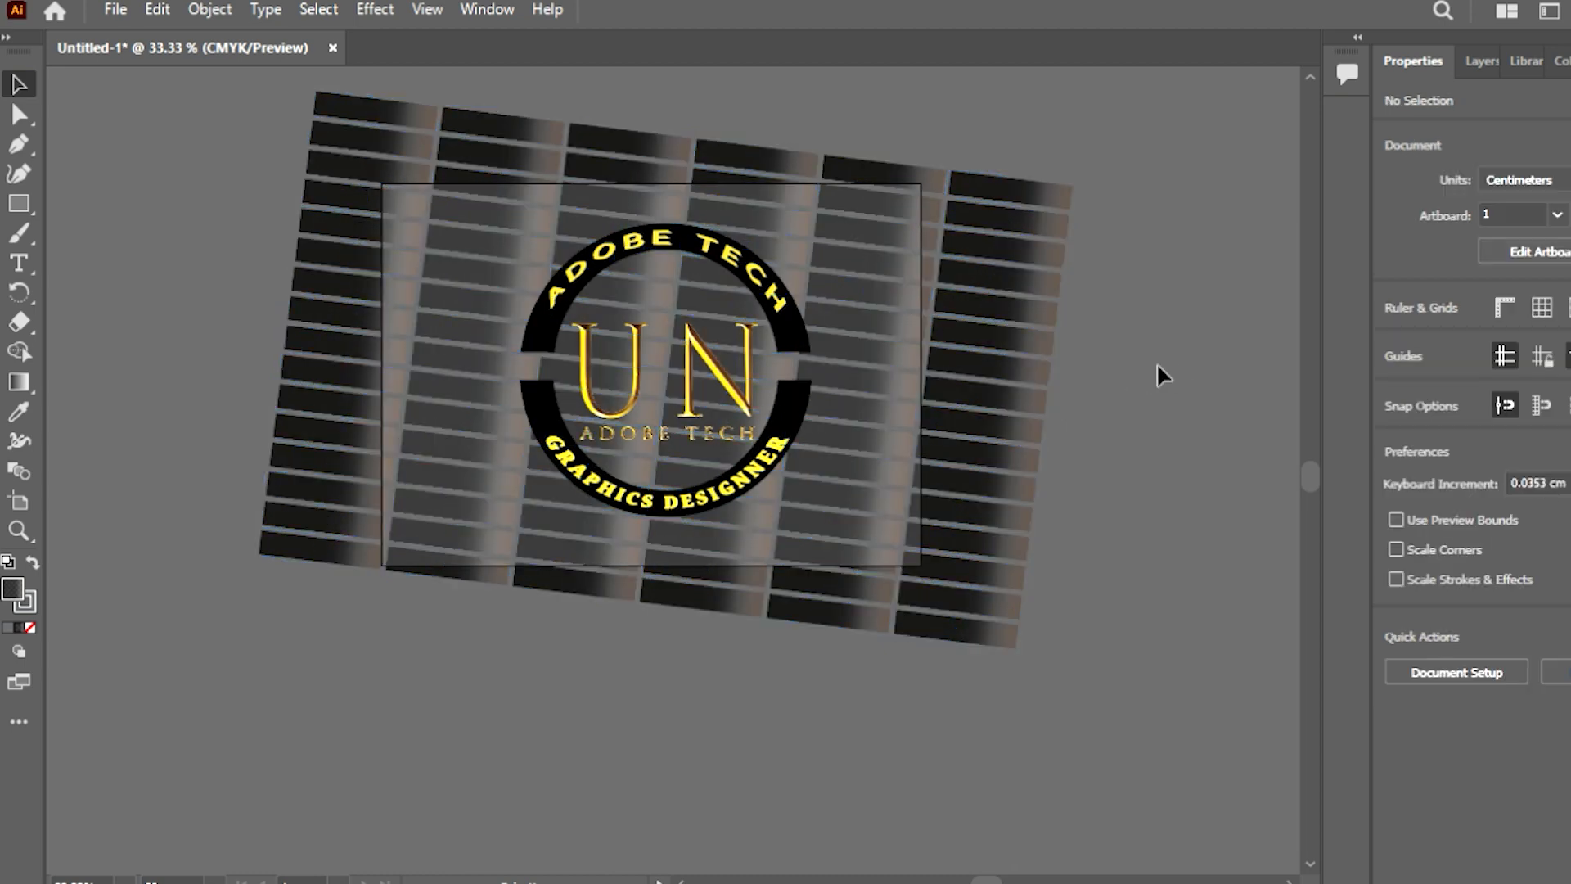
click(875, 348)
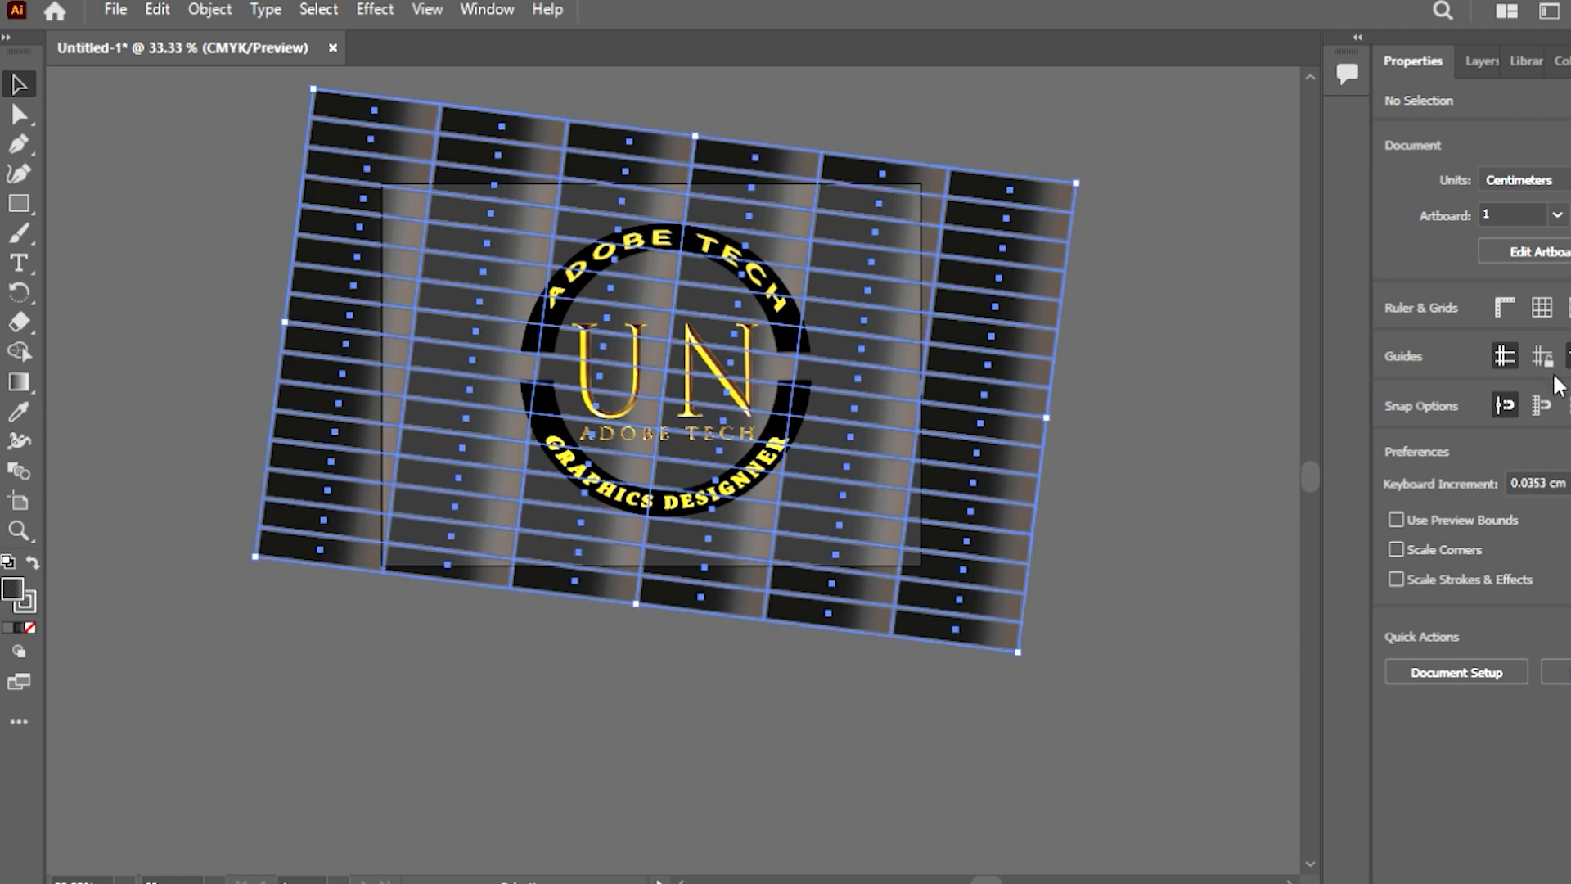
click(1099, 411)
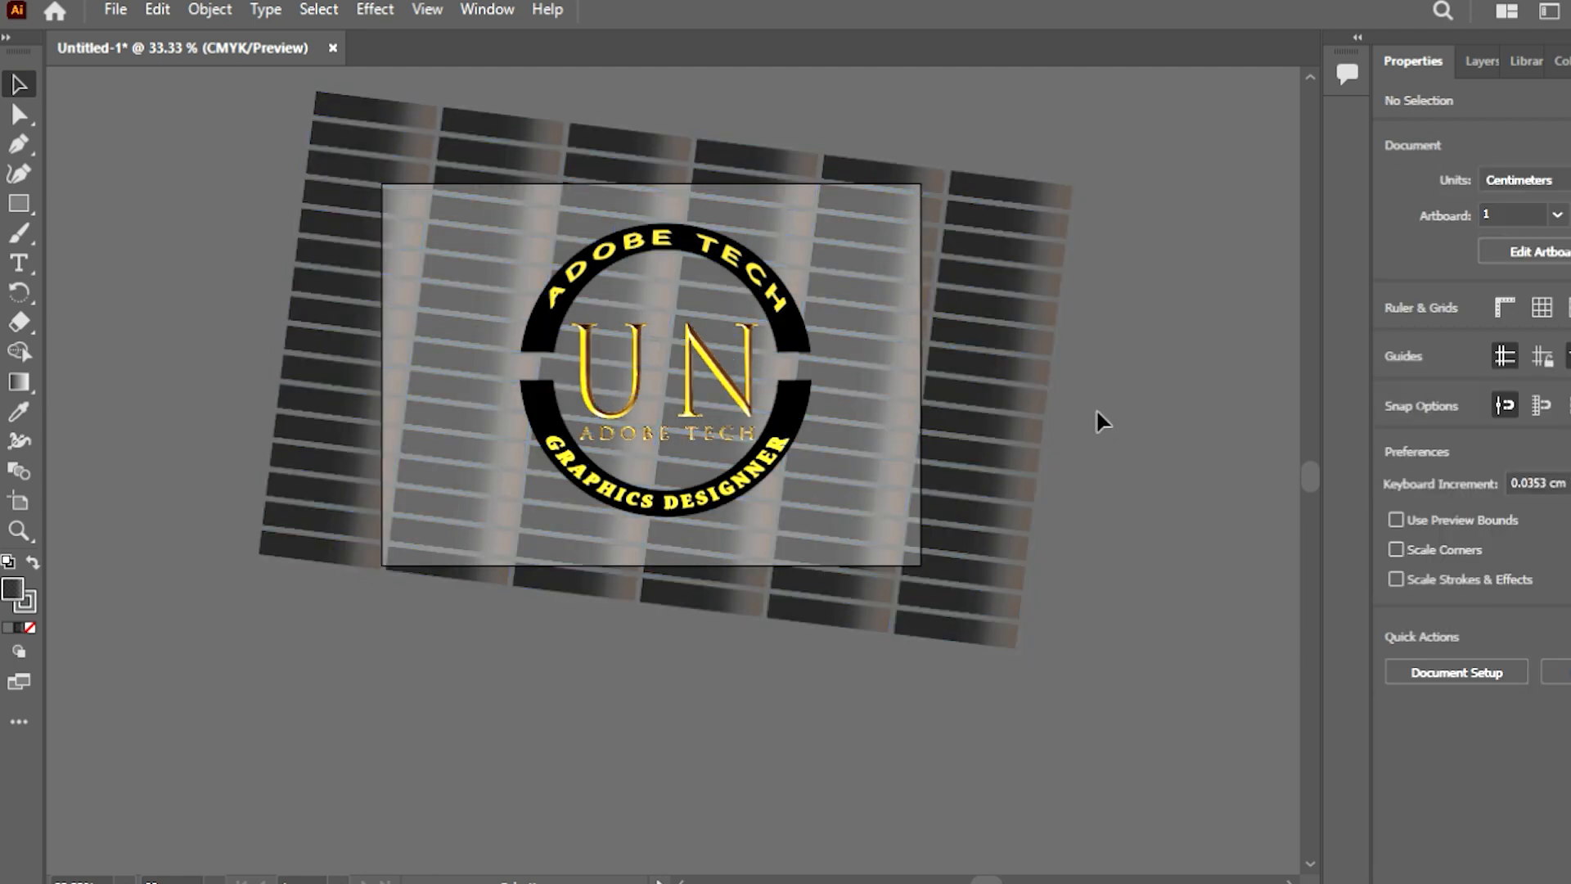
Step: Delete the entire rectangle grid behind the badge
click(910, 360)
key(Delete)
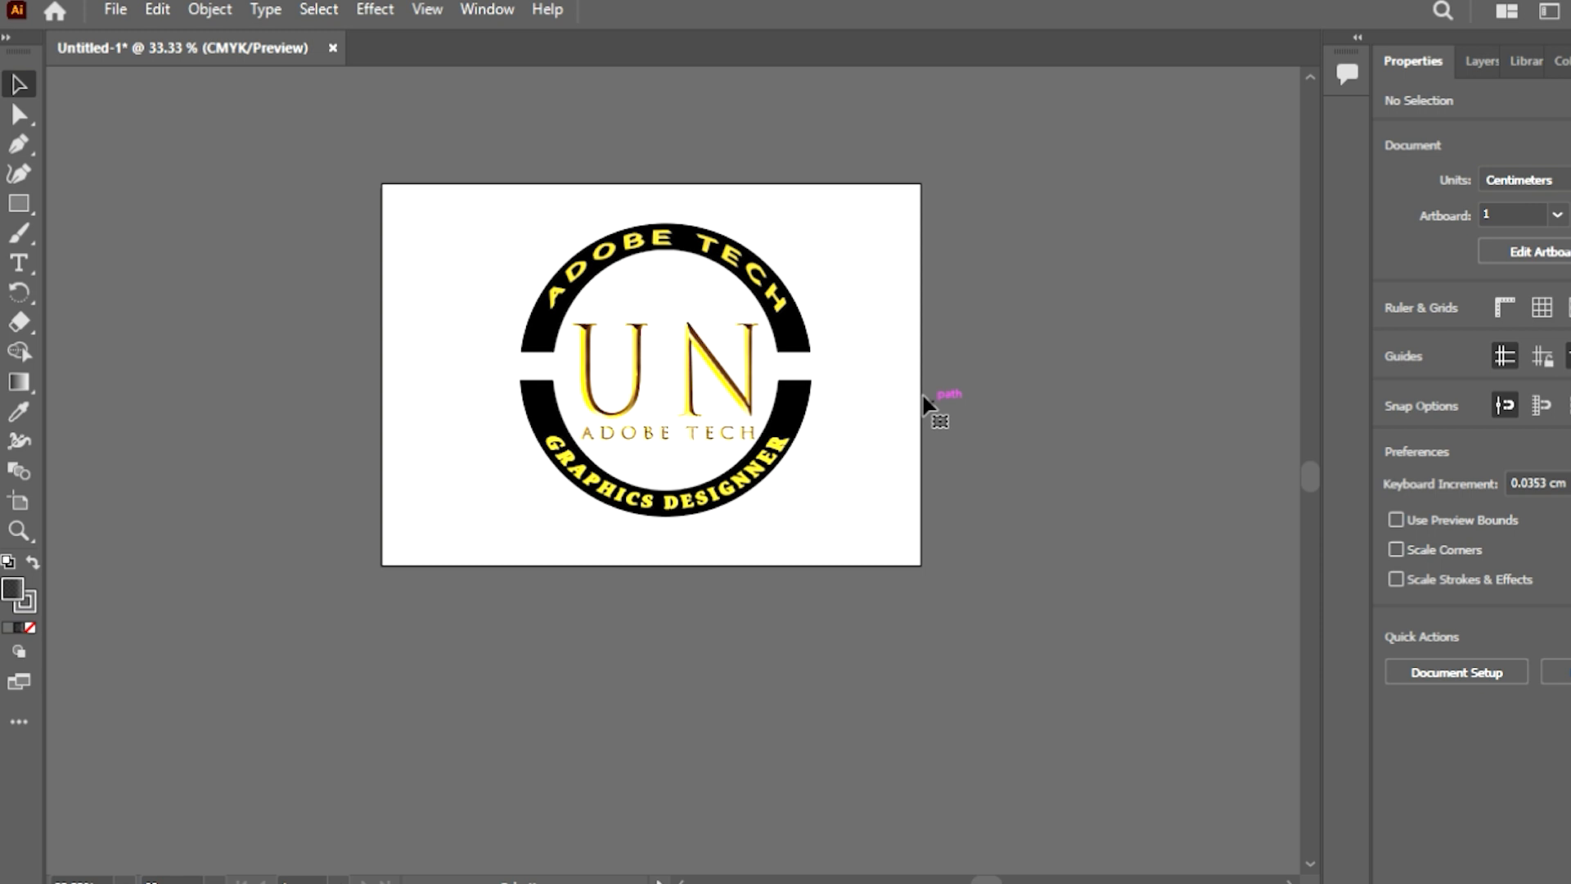
click(726, 311)
click(449, 273)
Step: Draw a gradient-filled circle and adjust its position and size to fill the inside of the black ring
key(l)
drag(505, 238, 770, 483)
key(v)
drag(609, 336, 676, 329)
drag(658, 251, 659, 245)
mouse_move(546, 373)
mouse_down()
mouse_move(303, 360)
mouse_move(553, 369)
mouse_up()
click(415, 326)
click(553, 370)
key(ctrl+shift+a)
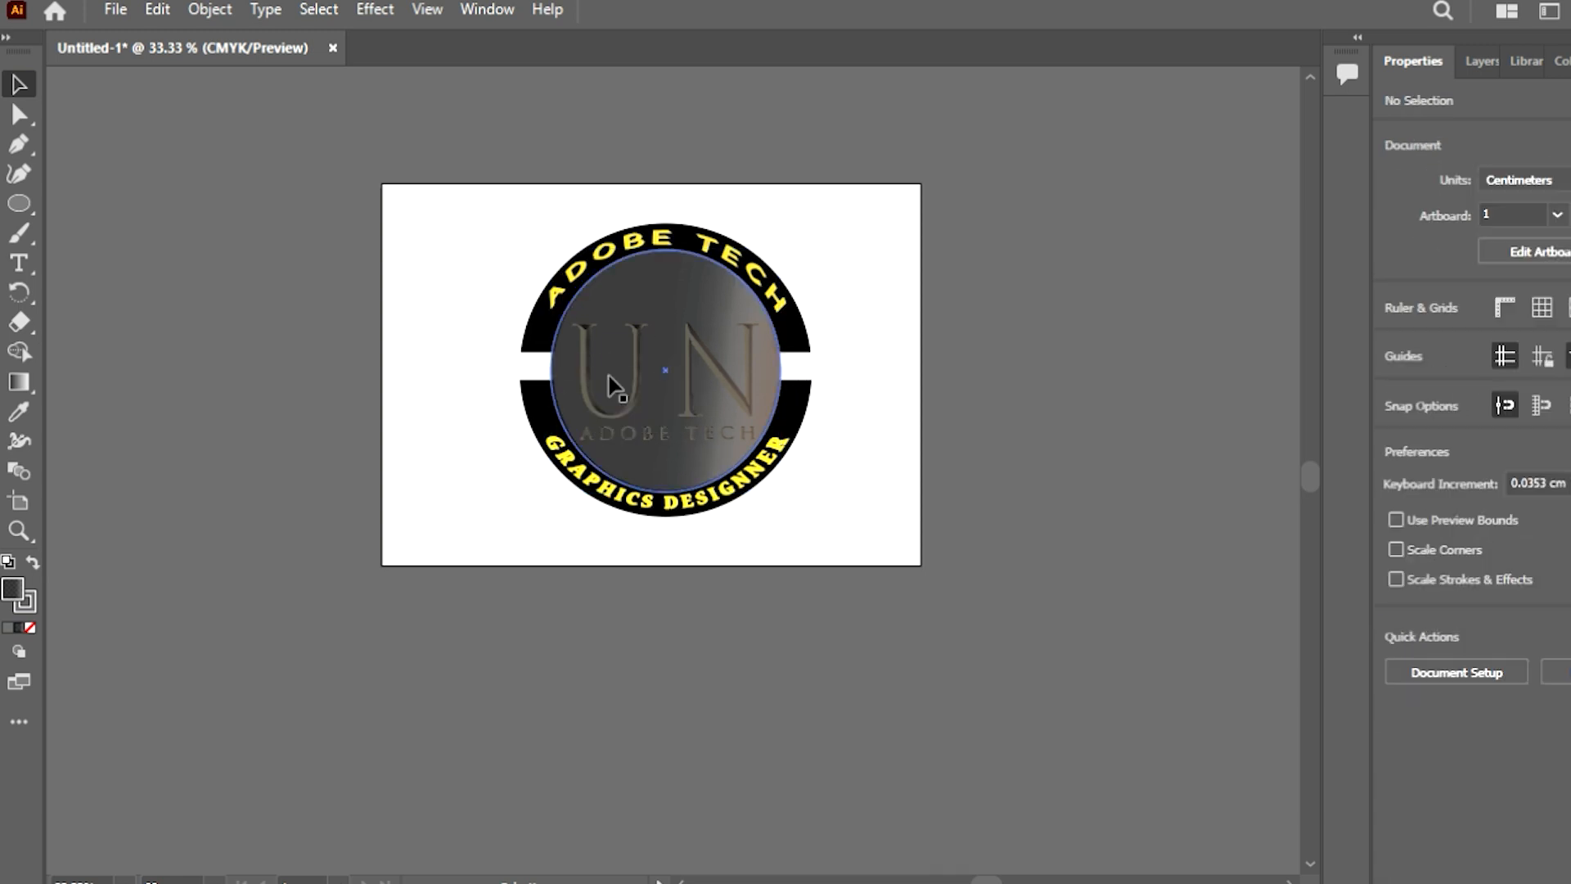
Step: Send the gradient circle behind the gold UN and the small ADOBE TECH text
click(650, 354)
click(474, 374)
click(701, 365)
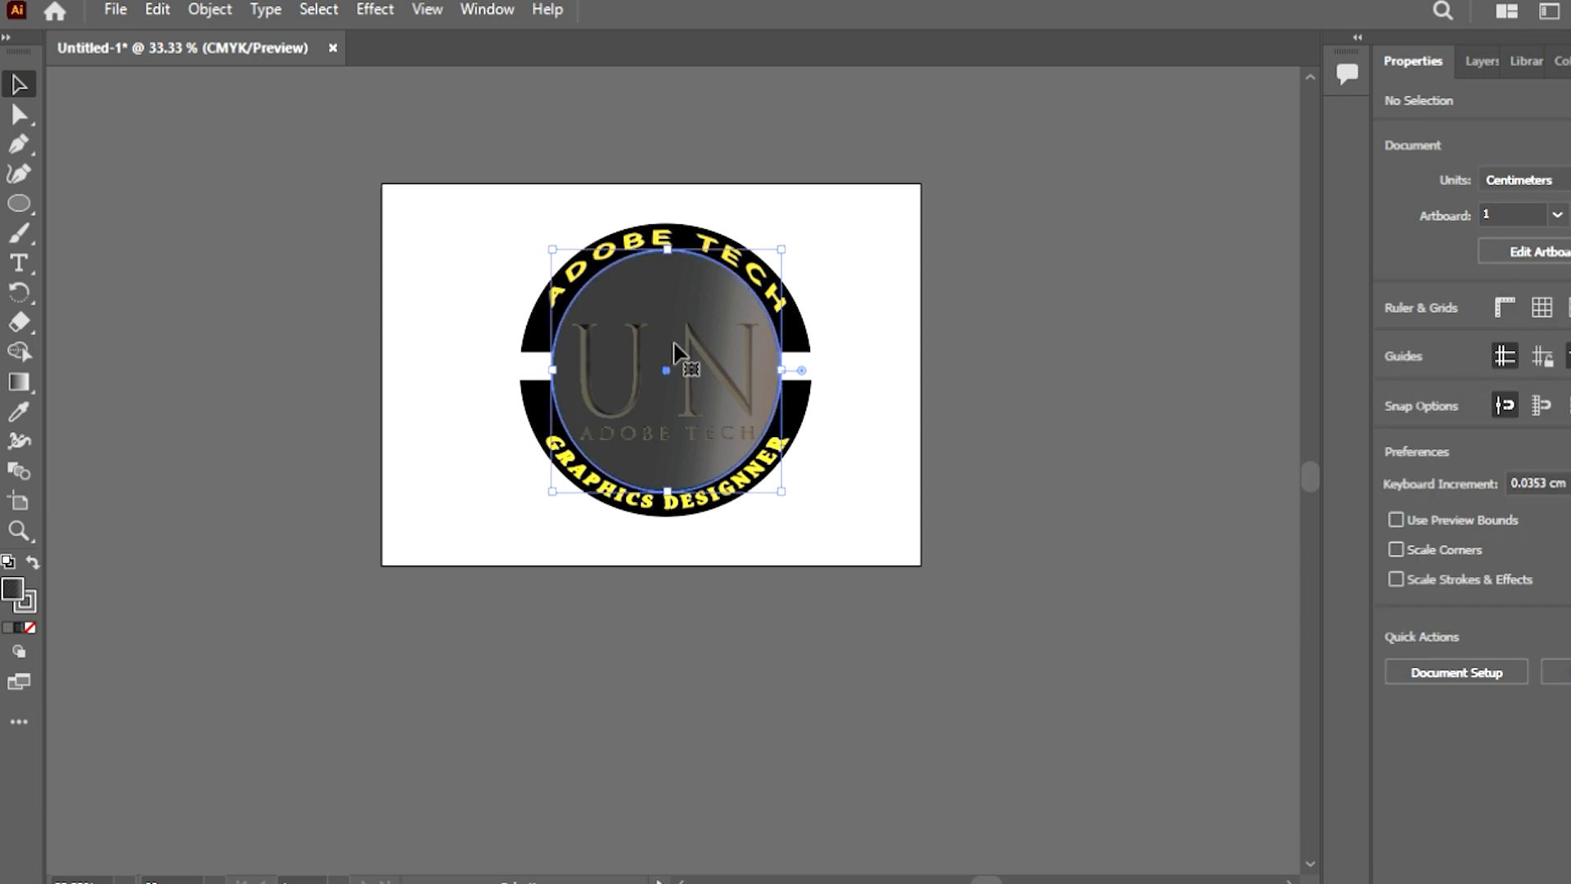
key(ctrl+[)
click(1006, 336)
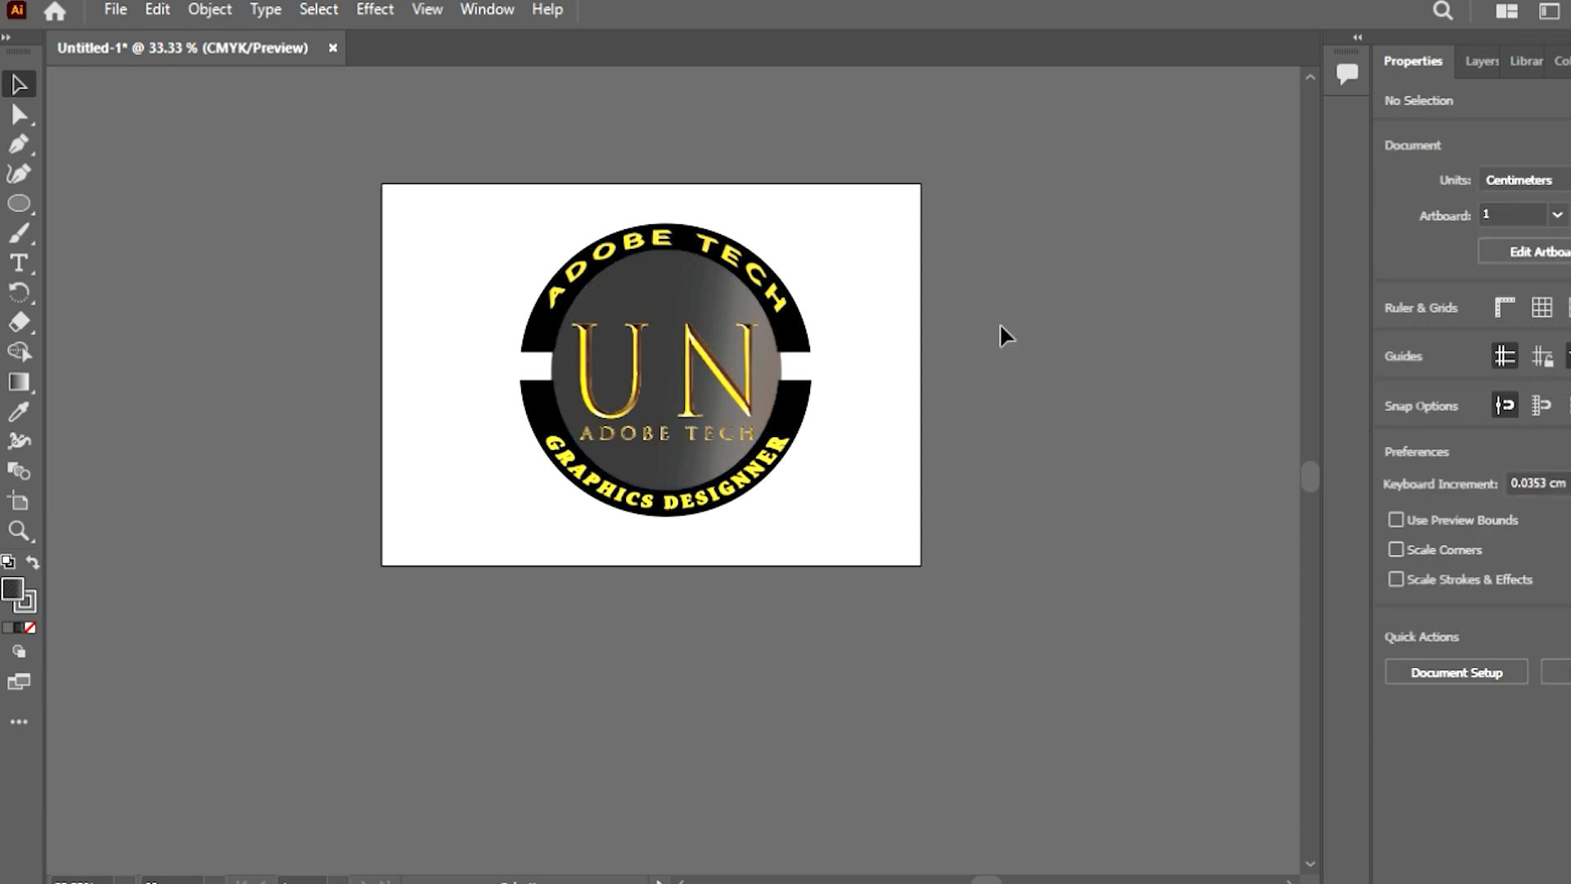
Step: Widen the gradient circle to the black ring's outer left and right edges so it fills both side gaps
drag(895, 306, 520, 360)
drag(661, 359, 702, 292)
click(699, 285)
drag(553, 370, 520, 369)
drag(781, 370, 815, 374)
click(1042, 429)
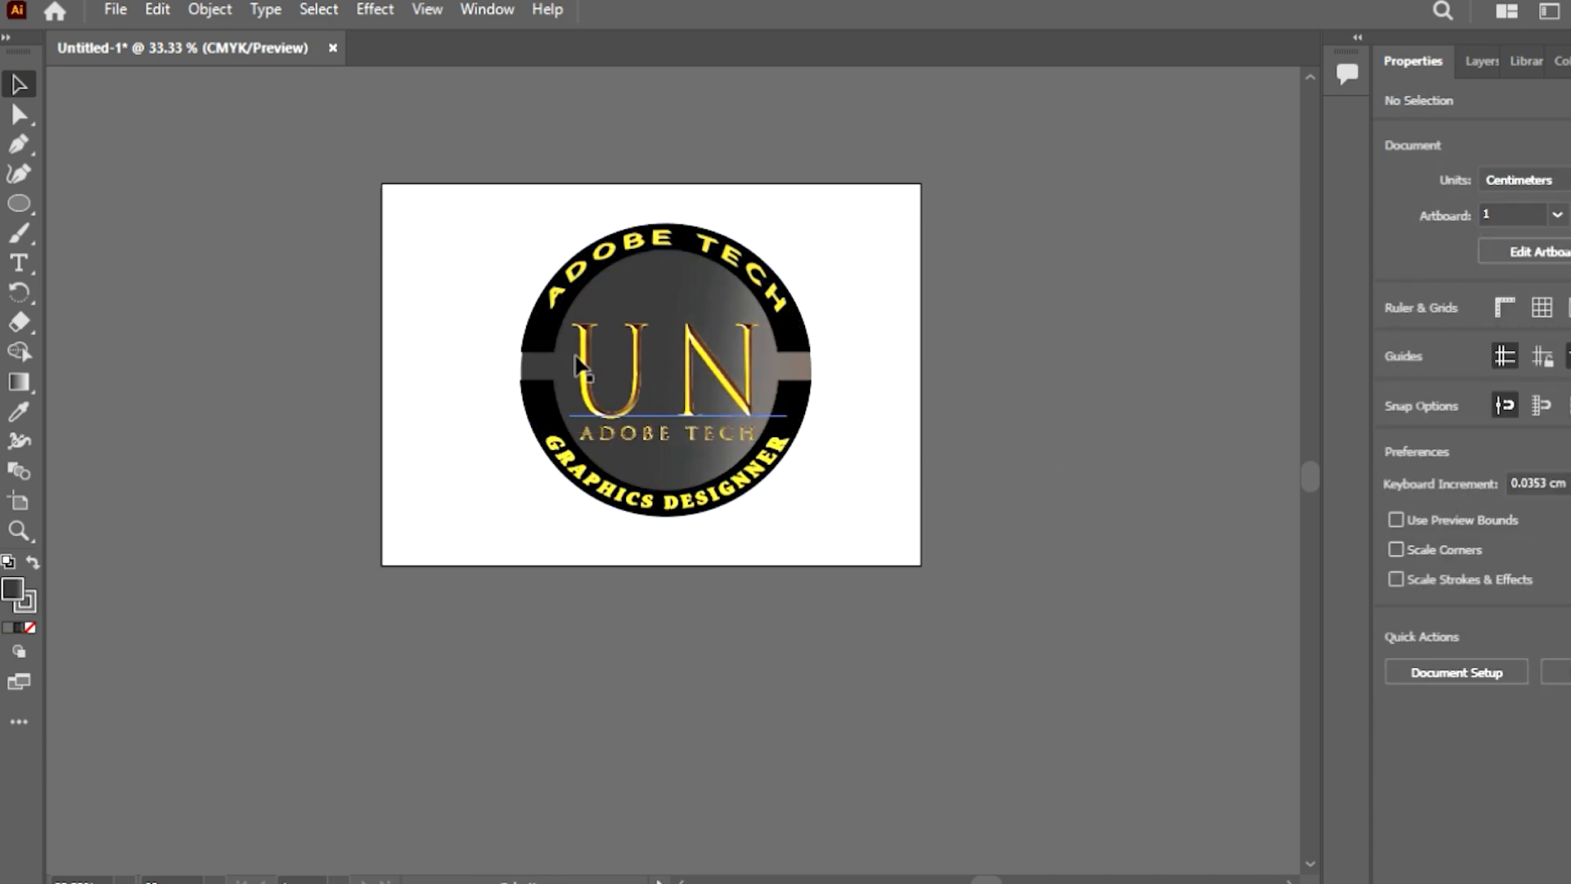
Step: Stretch the gradient circle vertically to match the black ring's outer upper and lower edges
click(532, 360)
drag(521, 370, 520, 369)
drag(666, 249, 666, 242)
mouse_move(666, 491)
mouse_down()
mouse_move(667, 532)
mouse_move(669, 516)
mouse_up()
click(452, 403)
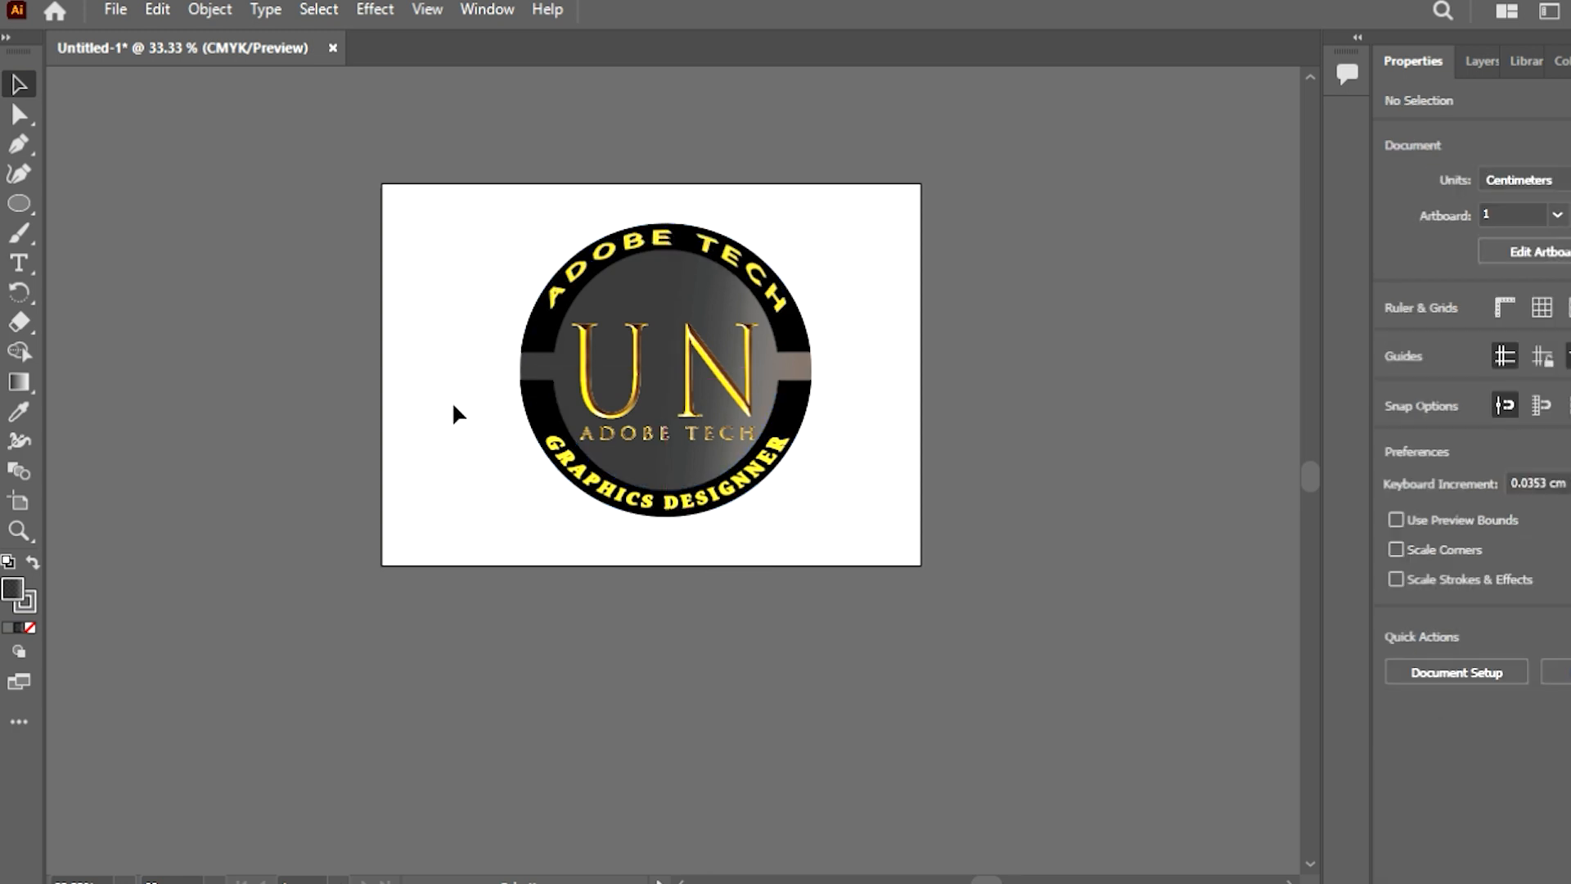
Step: Group all the badge artwork into a single object
key(ctrl+a)
key(ctrl+g)
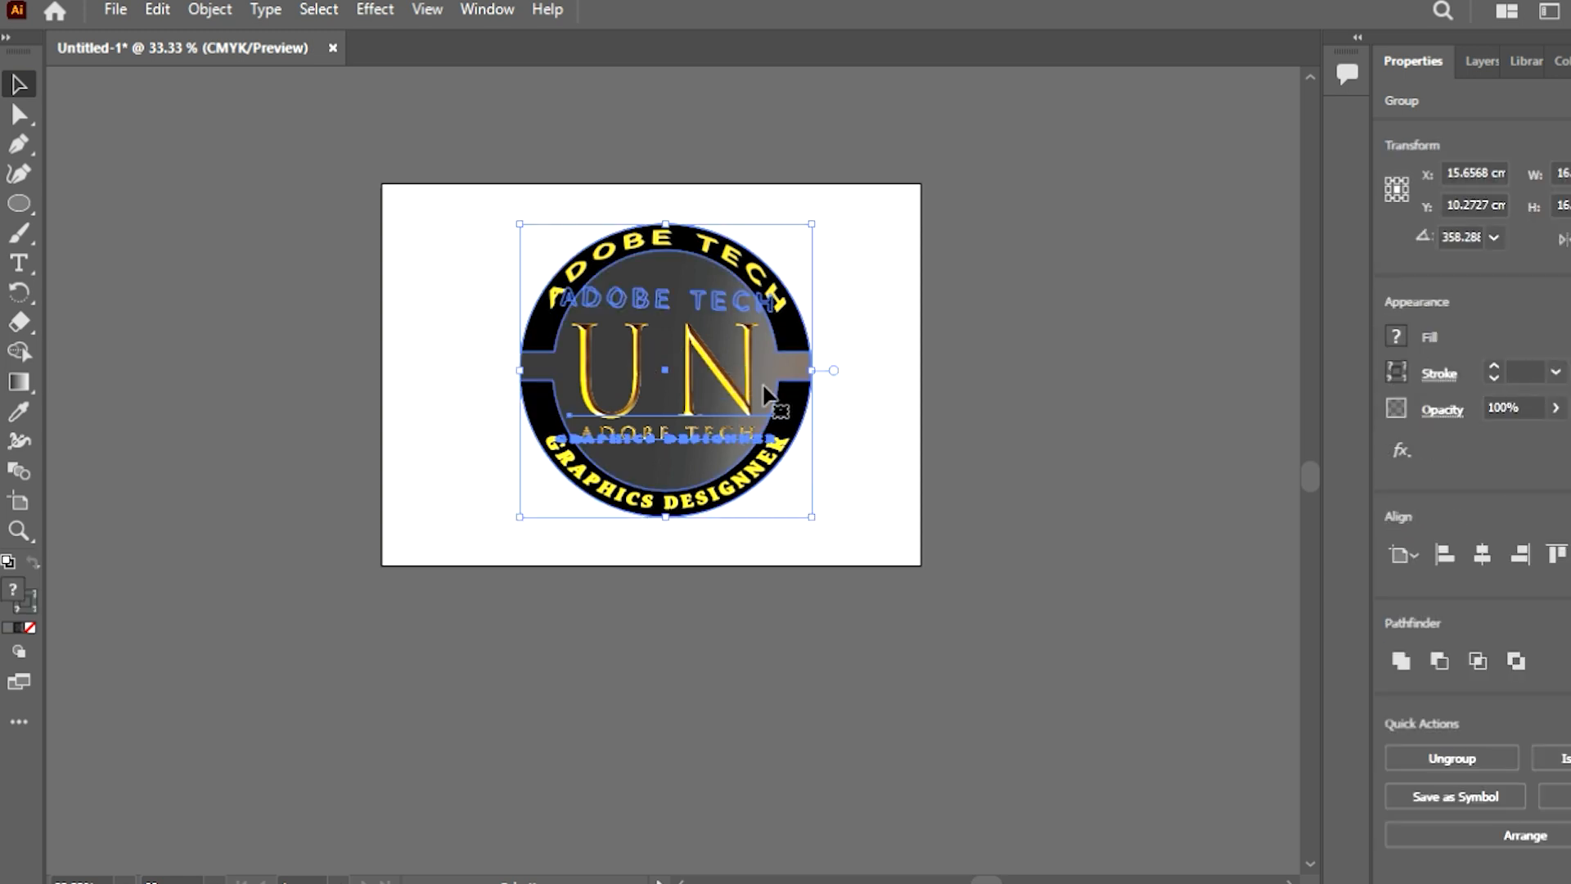
click(832, 401)
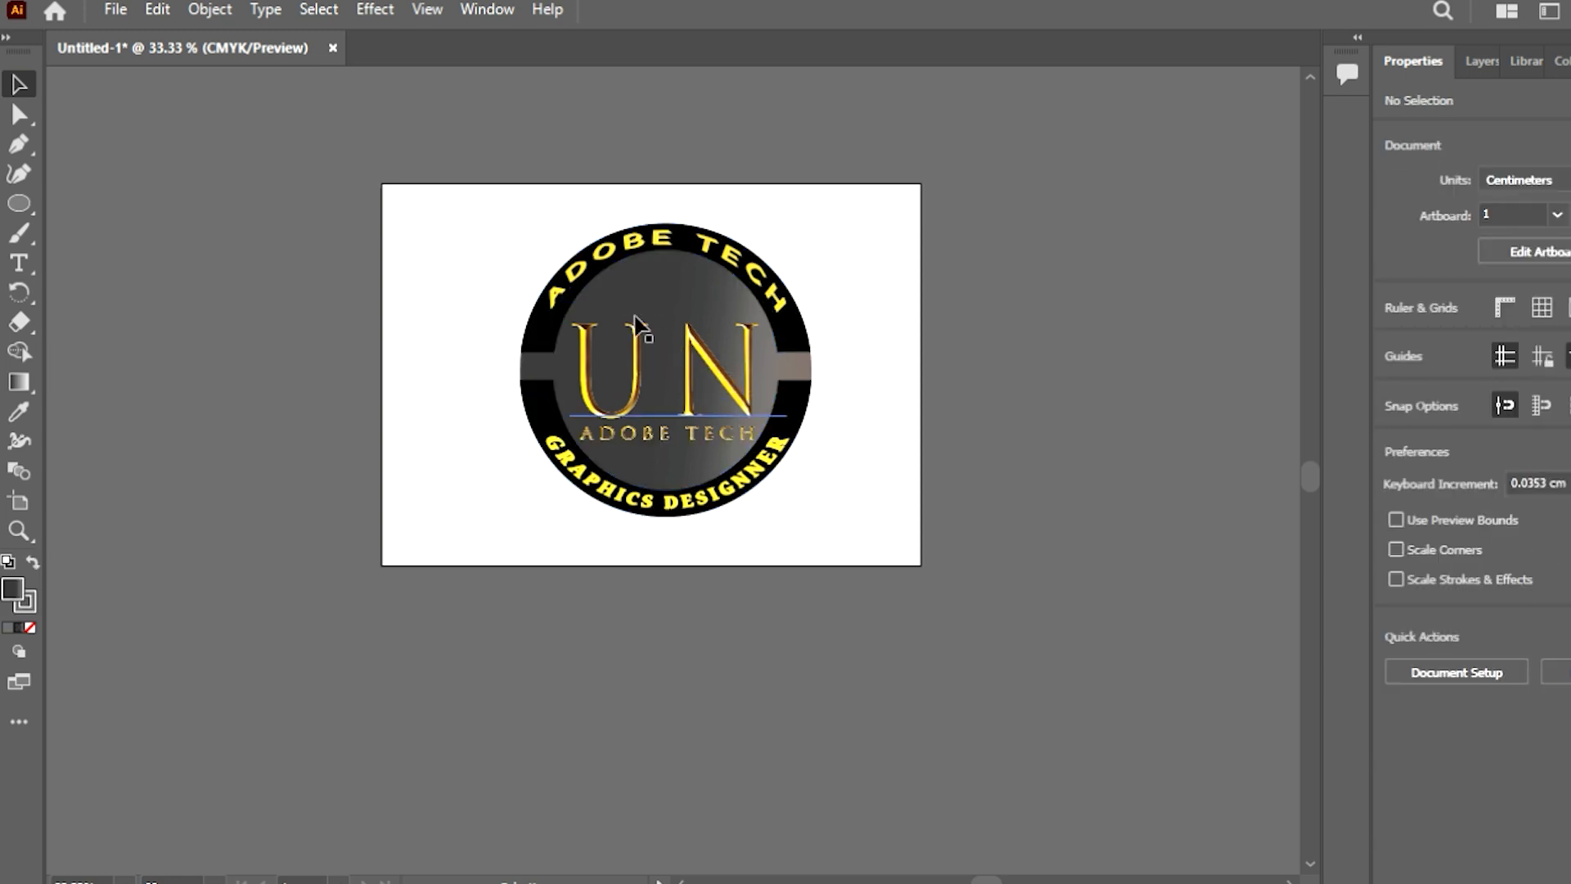
Step: Ungroup the whole badge and clear the selection
click(620, 407)
click(694, 657)
click(642, 386)
key(ctrl+shift+g)
click(892, 411)
Step: Group the gold UN with the small ADOBE TECH text and nudge the group up to a Y position of about 10.19 cm
click(651, 442)
key(ctrl+g)
key(Up)
key(Up)
key(Up)
key(Up)
key(Up)
key(Up)
key(Up)
key(Up)
key(Up)
key(Up)
key(Up)
key(Up)
key(Up)
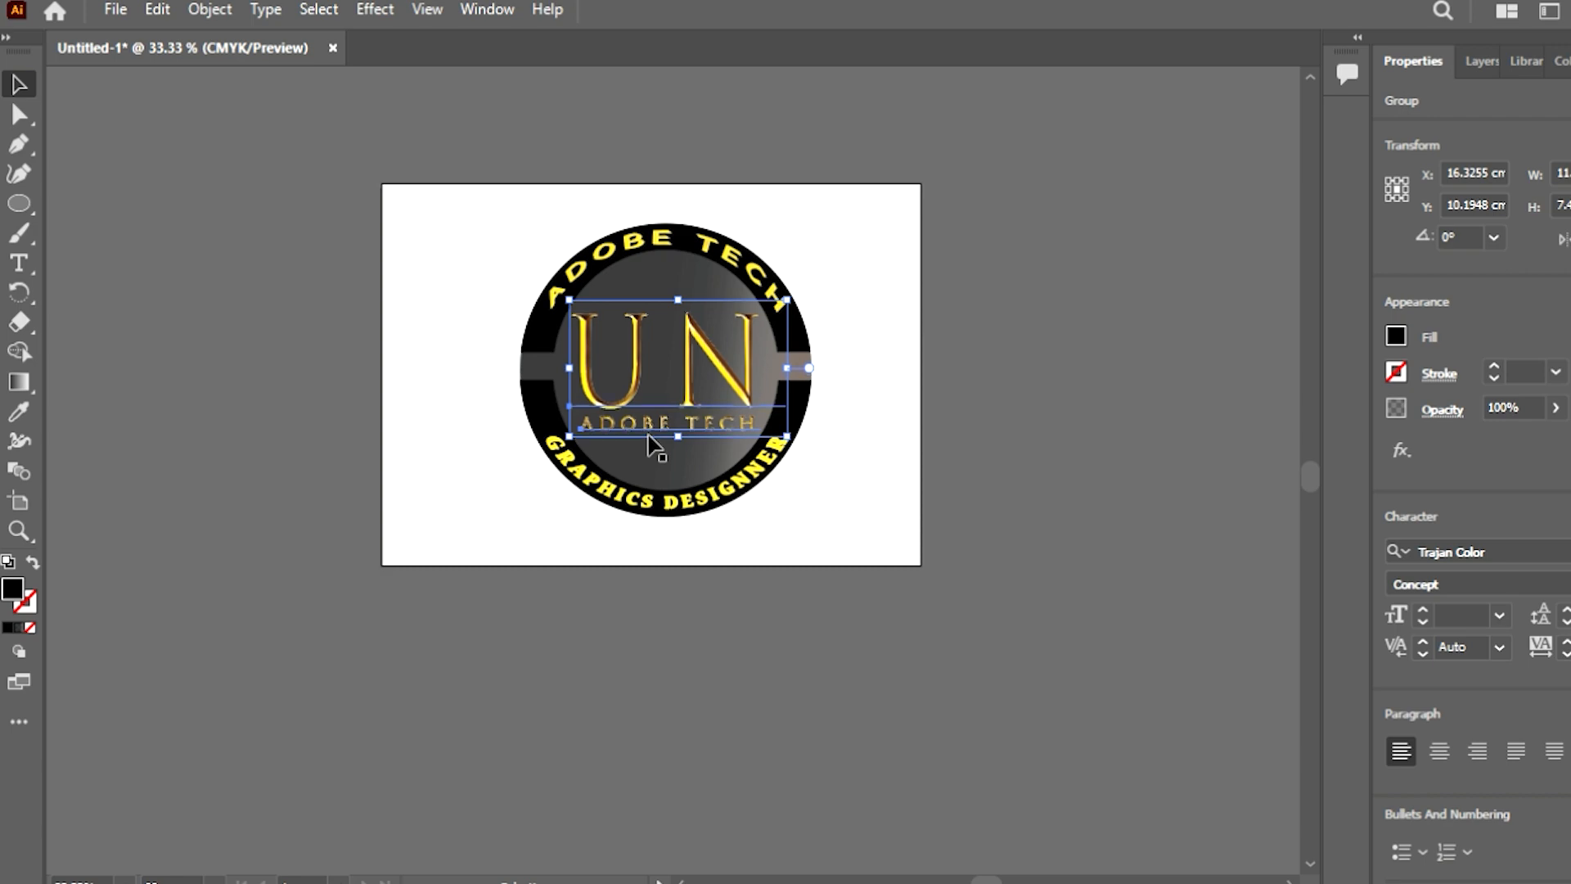
click(442, 354)
Step: Regroup the complete badge artwork, including the gold lettering, and deselect it
click(625, 273)
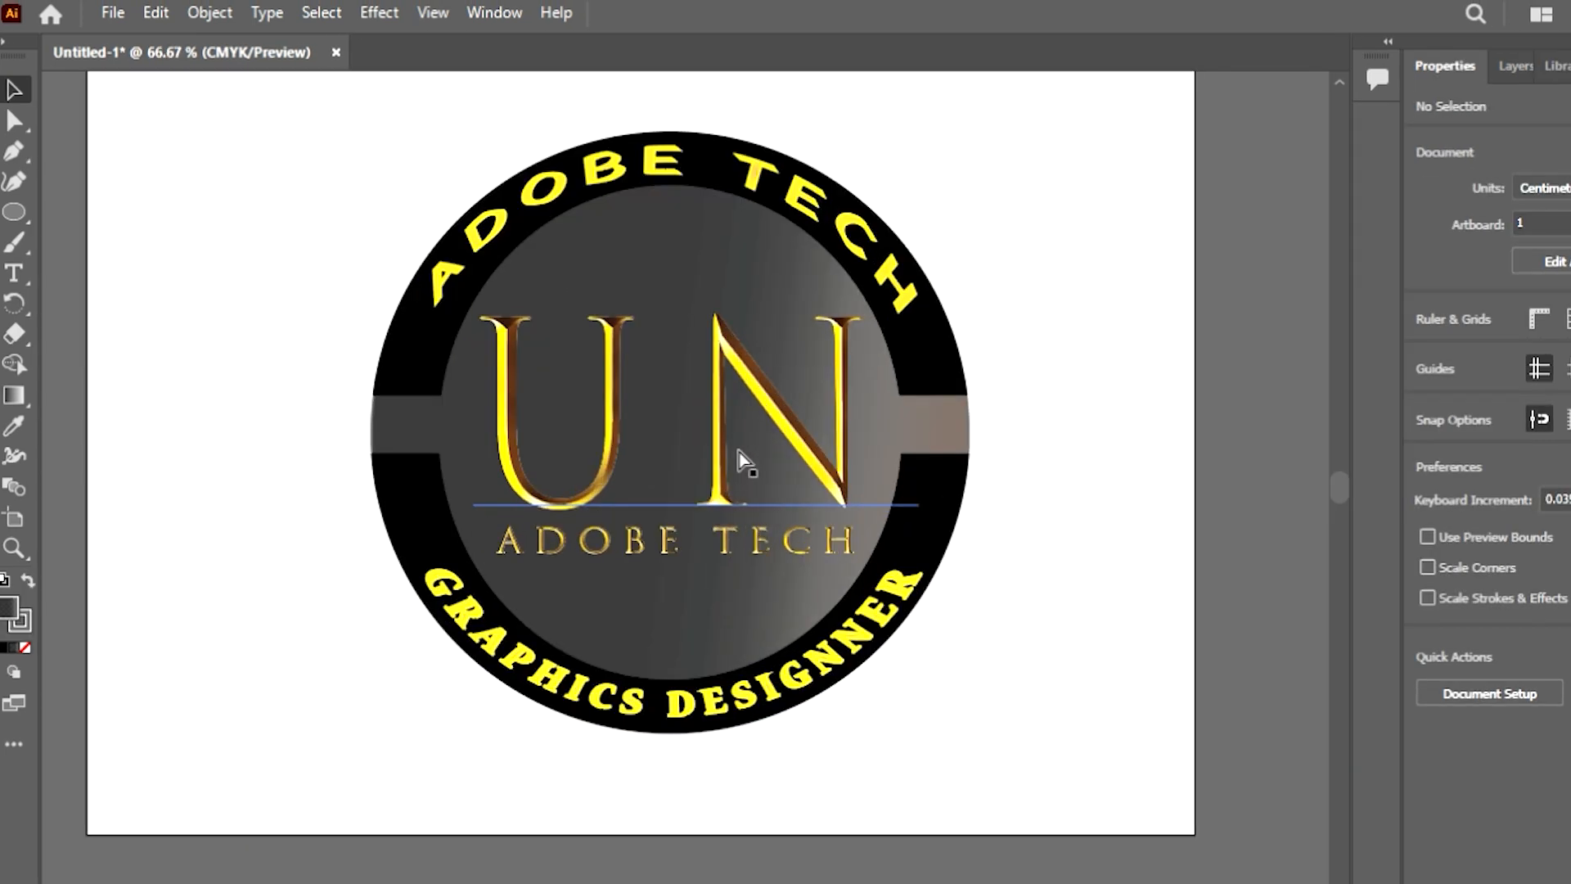
key(ctrl+plus)
key(ctrl+minus)
key(ctrl+a)
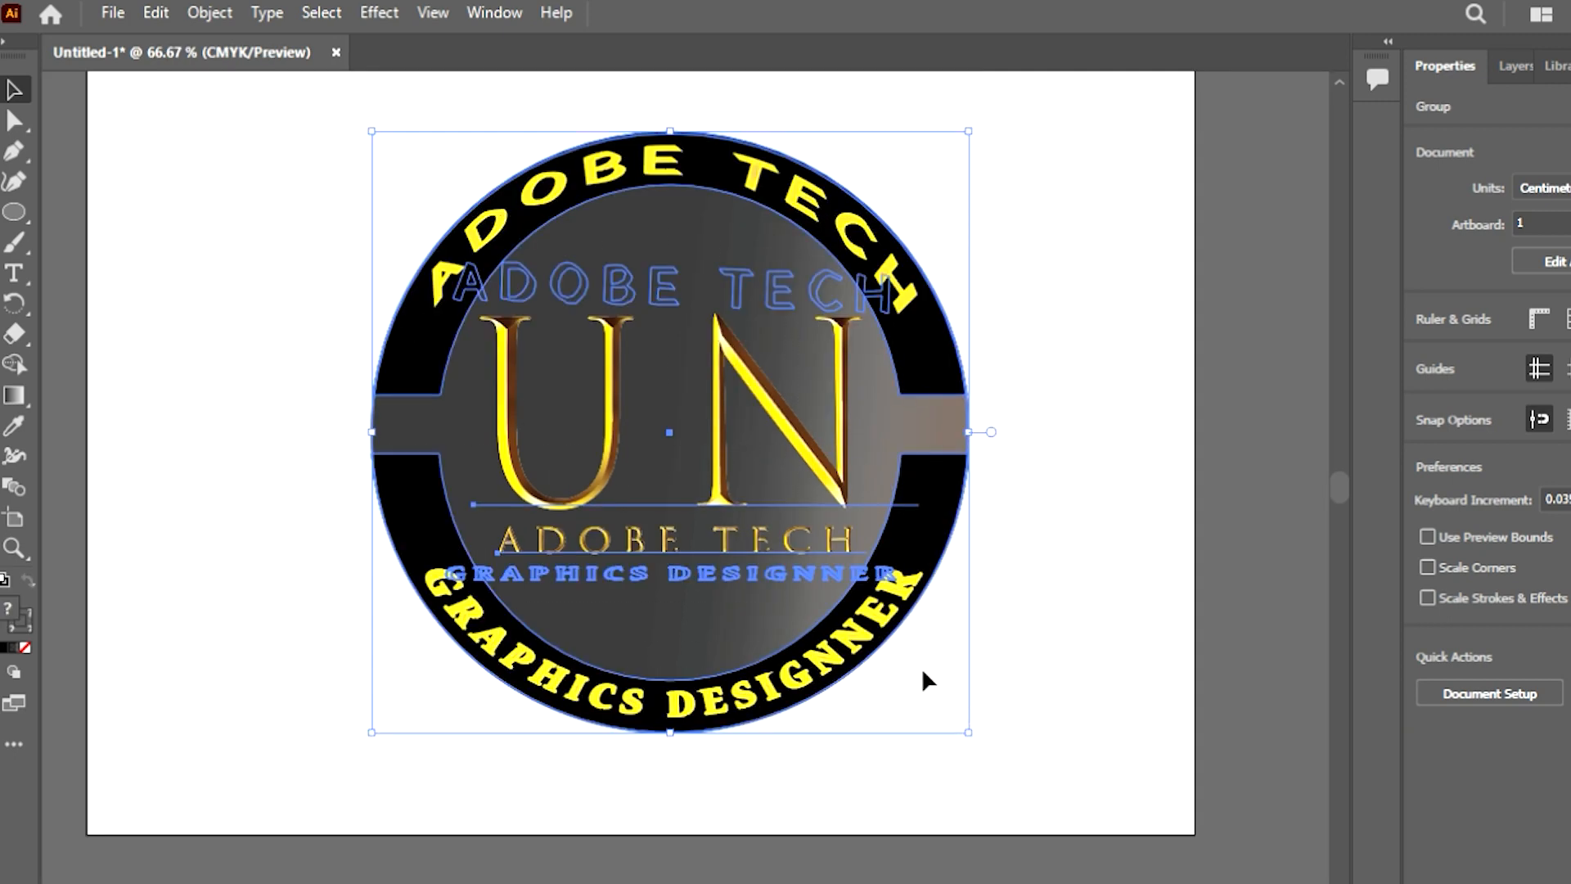
key(ctrl+minus)
key(ctrl+plus)
key(ctrl+plus)
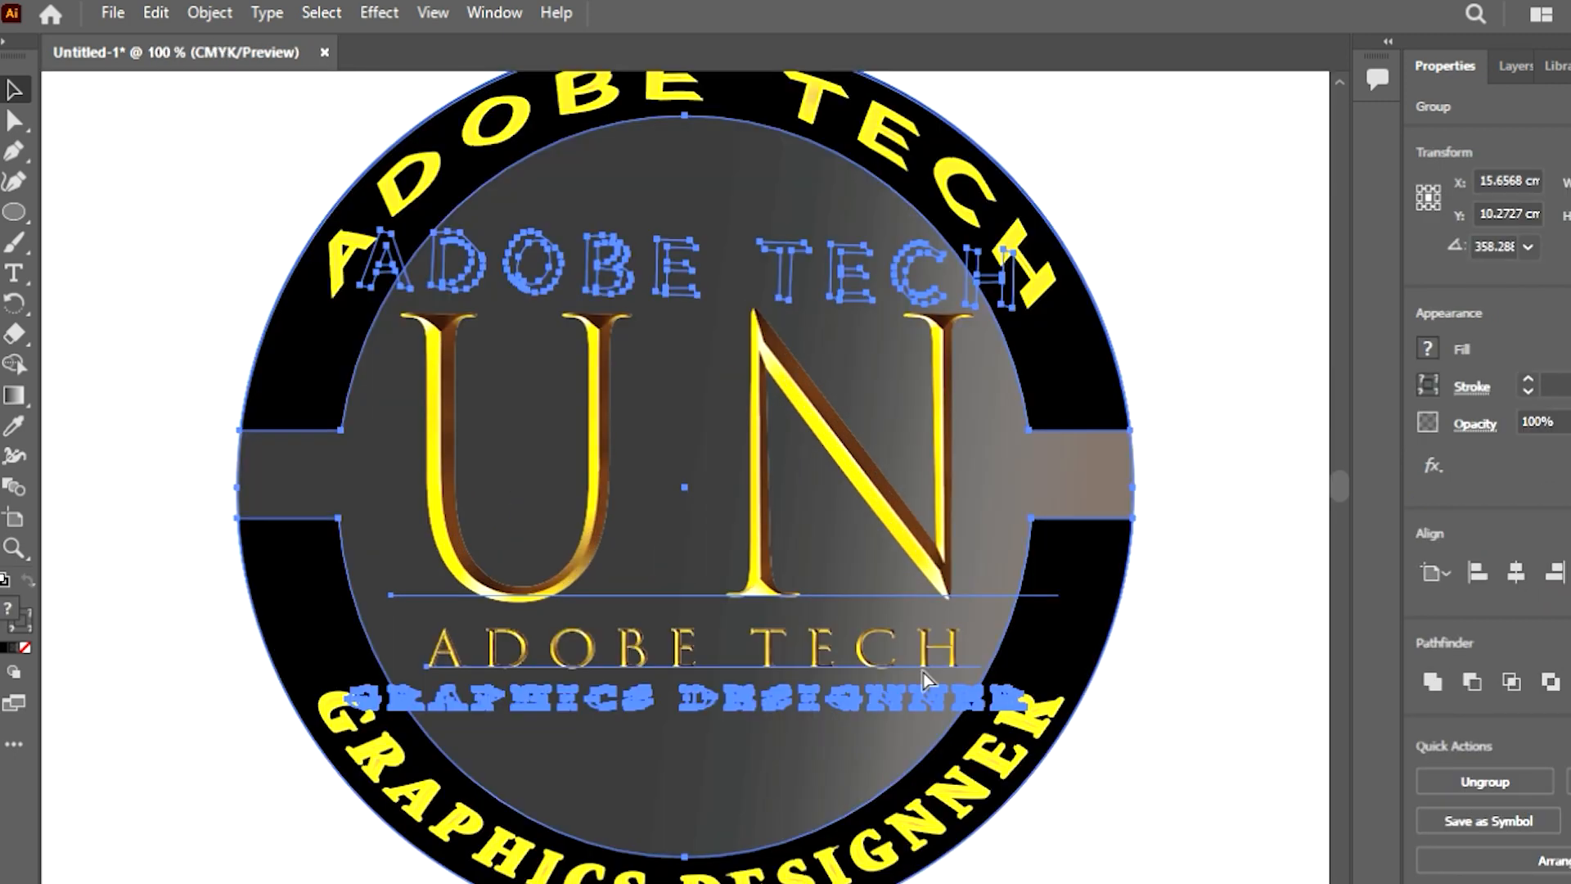
key(ctrl+minus)
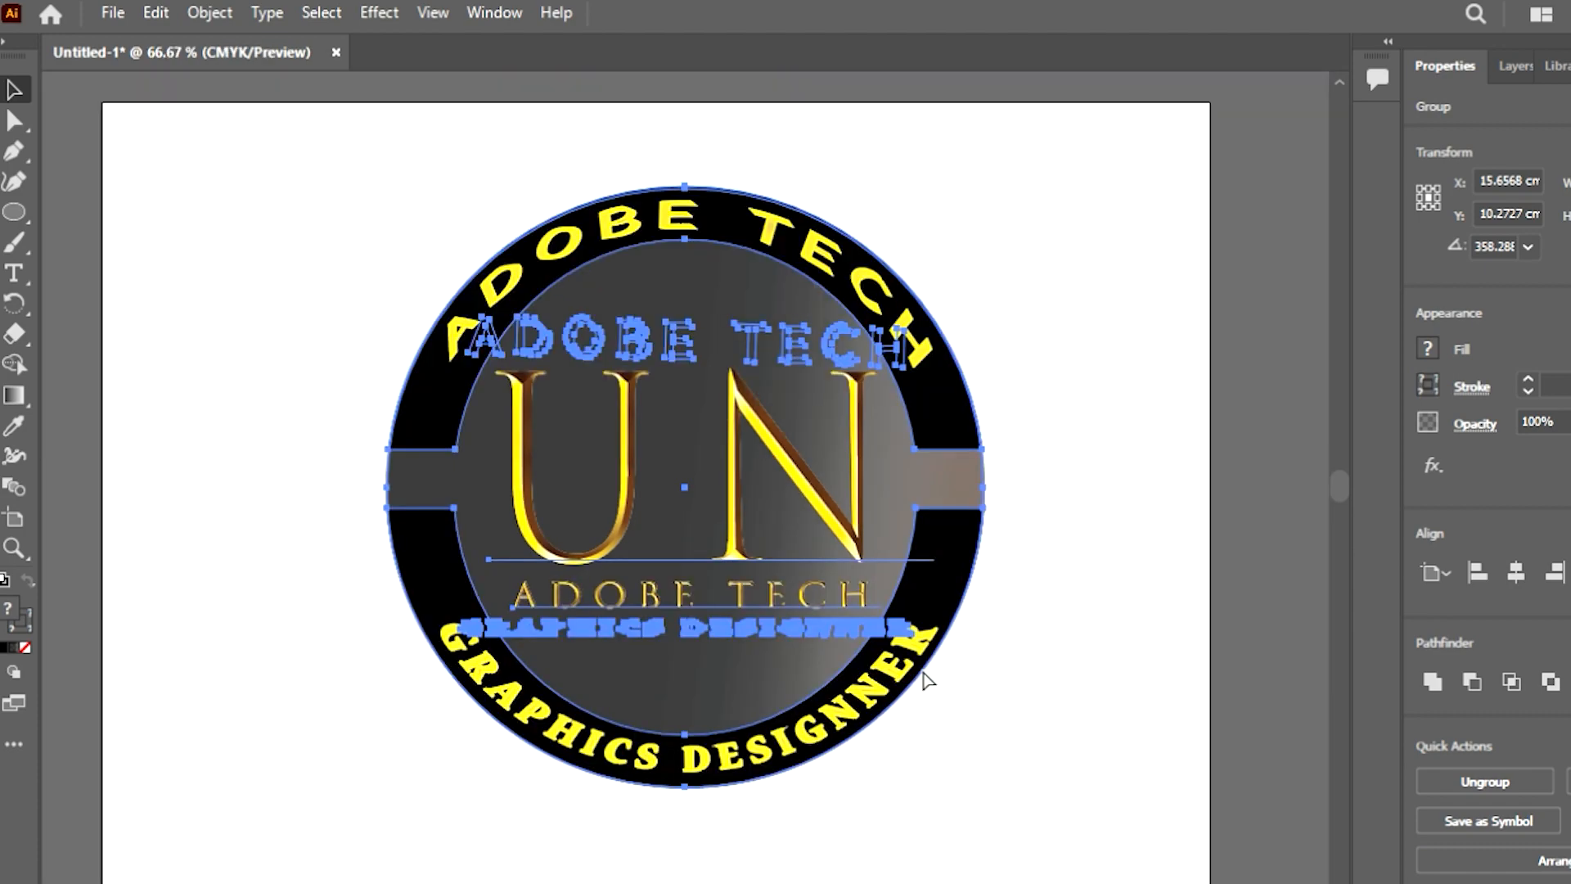
click(1025, 548)
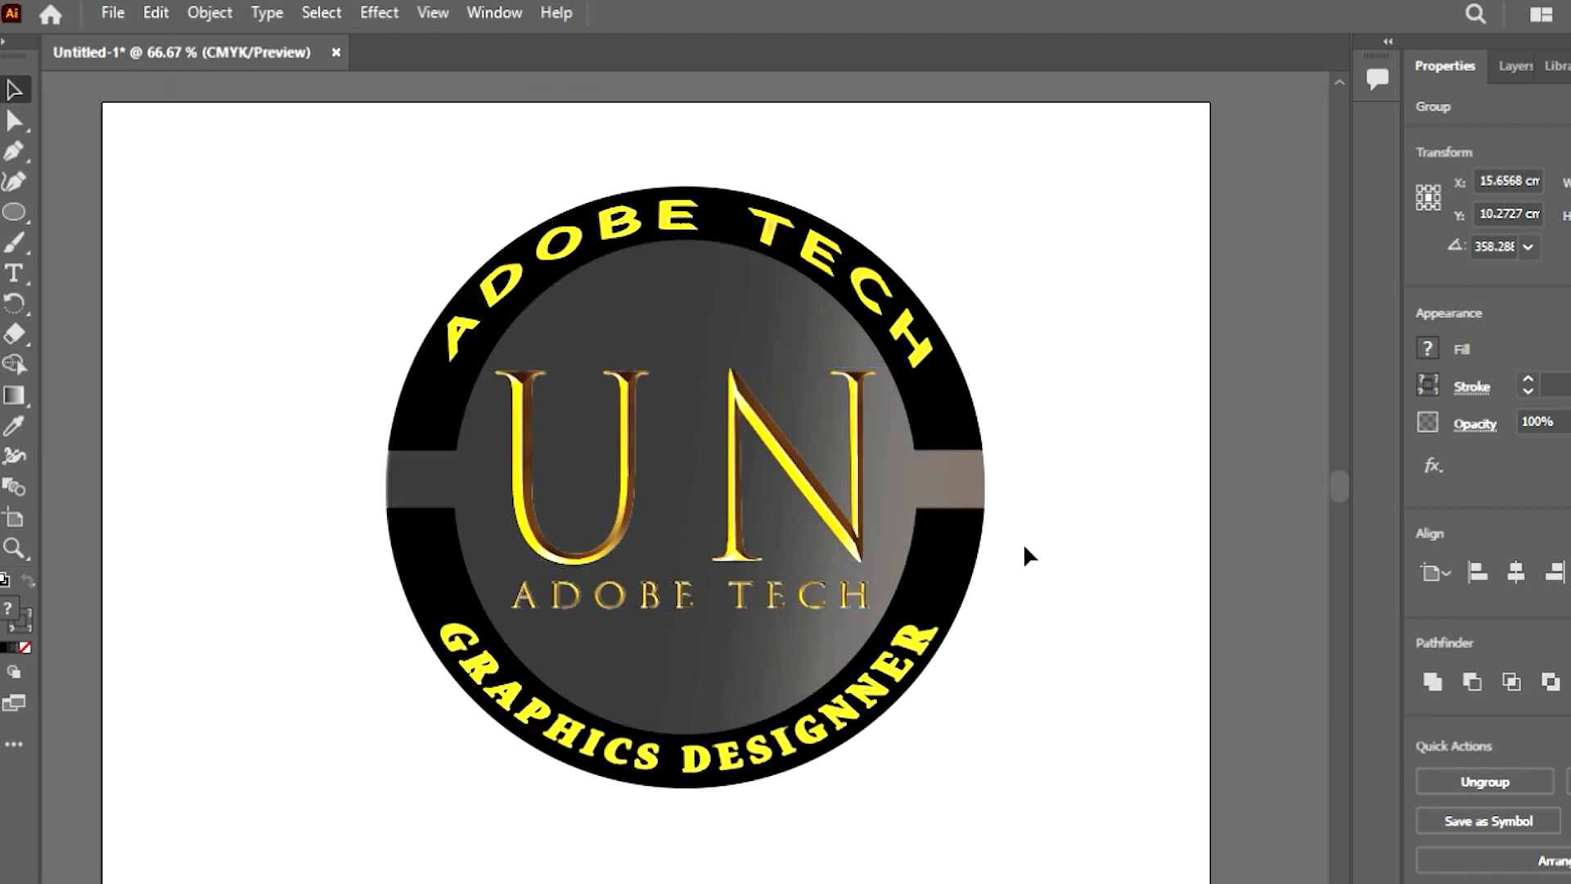